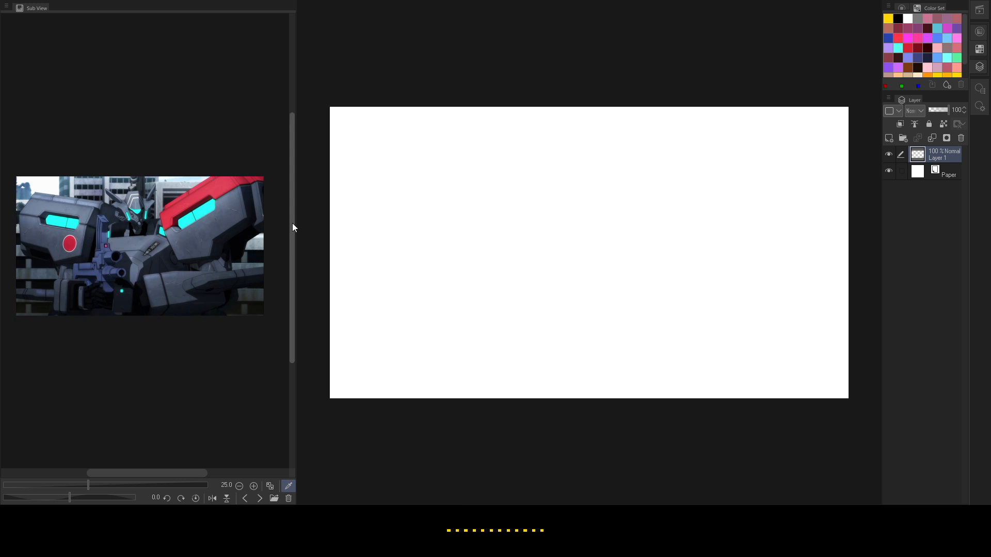
Narrow the Sub View palette slightly and reposition the mech reference image inside it.
mouse_move(296, 226)
left_mouse_down()
mouse_move(274, 226)
mouse_move(285, 228)
left_mouse_up()
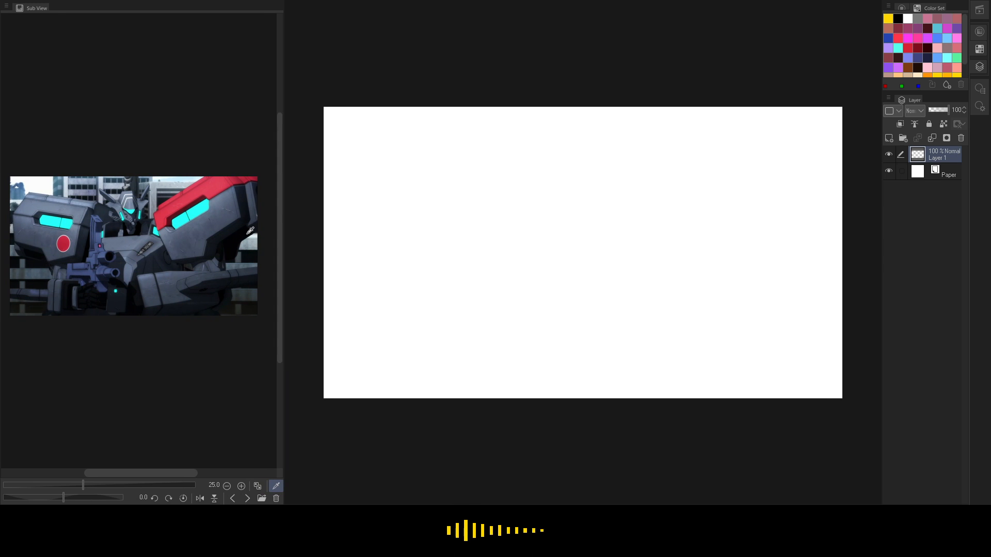
left_click_drag(201, 250, 213, 230)
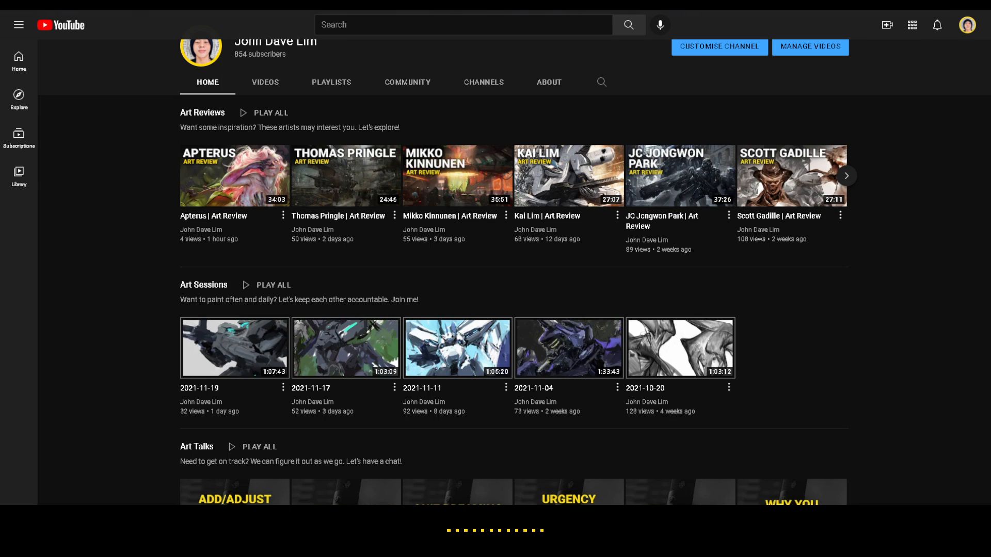
Switch to the YouTube channel page and examine the Art Sessions video thumbnails alongside the Art Reviews and Art Talks rows.
scroll(392, 286, "down", 1)
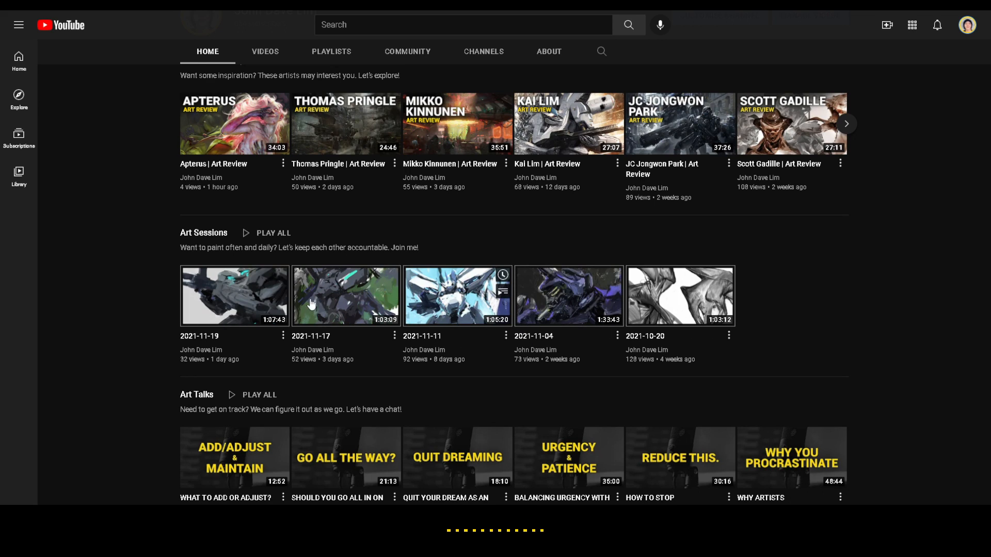
mouse_move(331, 316)
mouse_move(241, 316)
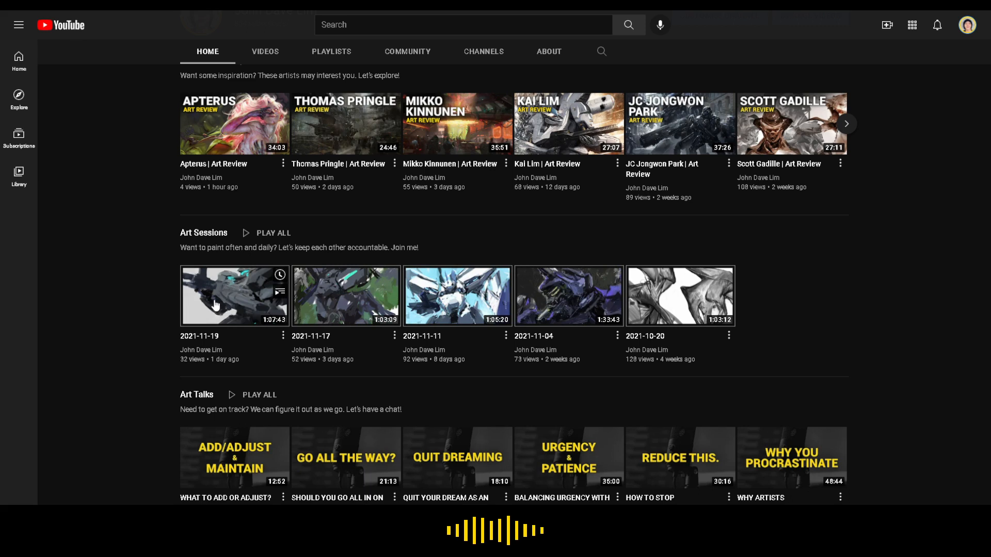
mouse_move(189, 305)
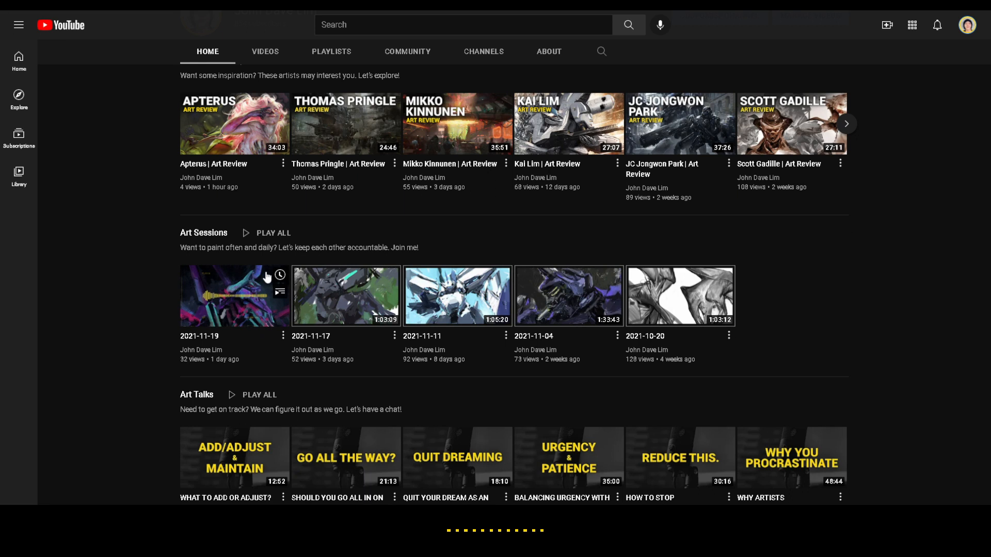
scroll(501, 253, "up", 5)
scroll(500, 252, "down", 5)
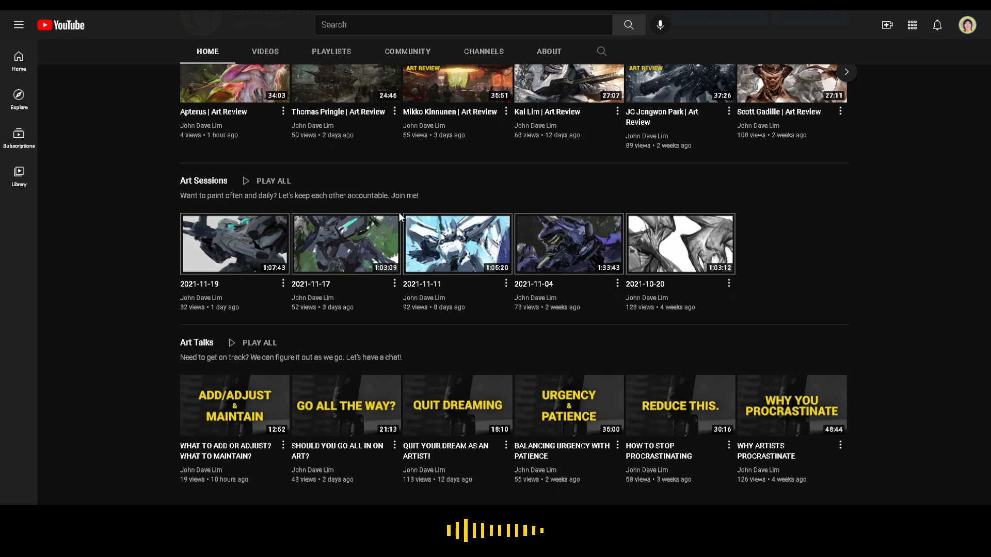
scroll(398, 380, "up", 2)
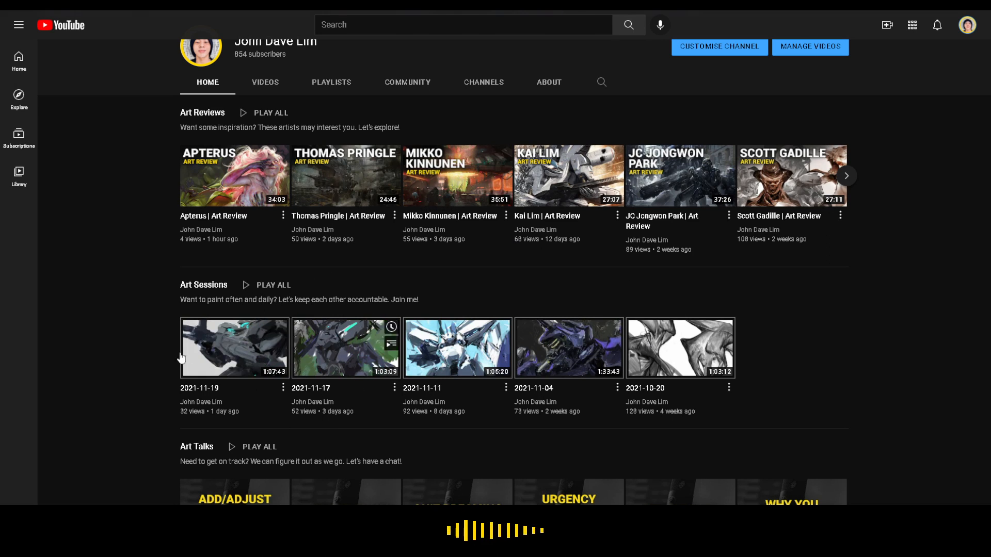
mouse_move(231, 365)
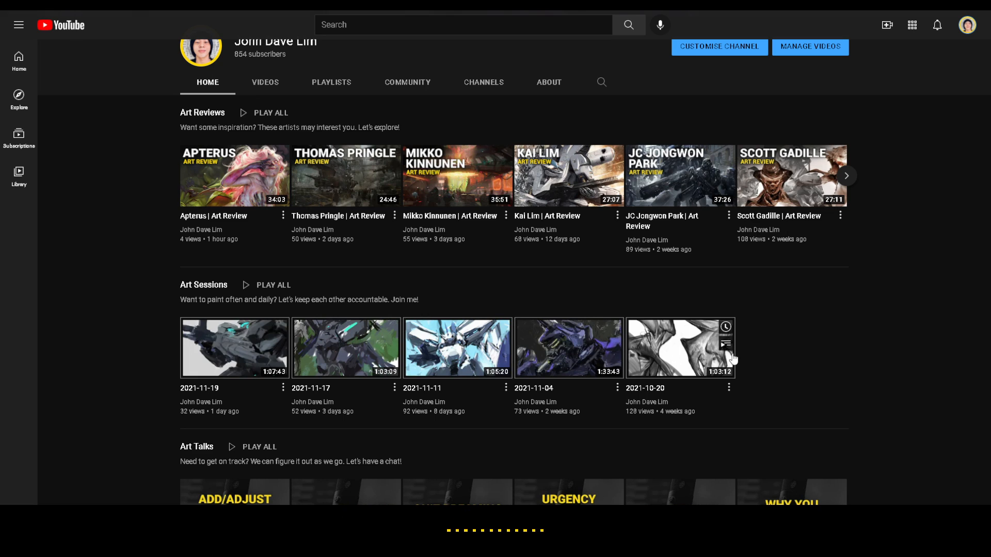
scroll(422, 363, "down", 1)
scroll(422, 364, "down", 1)
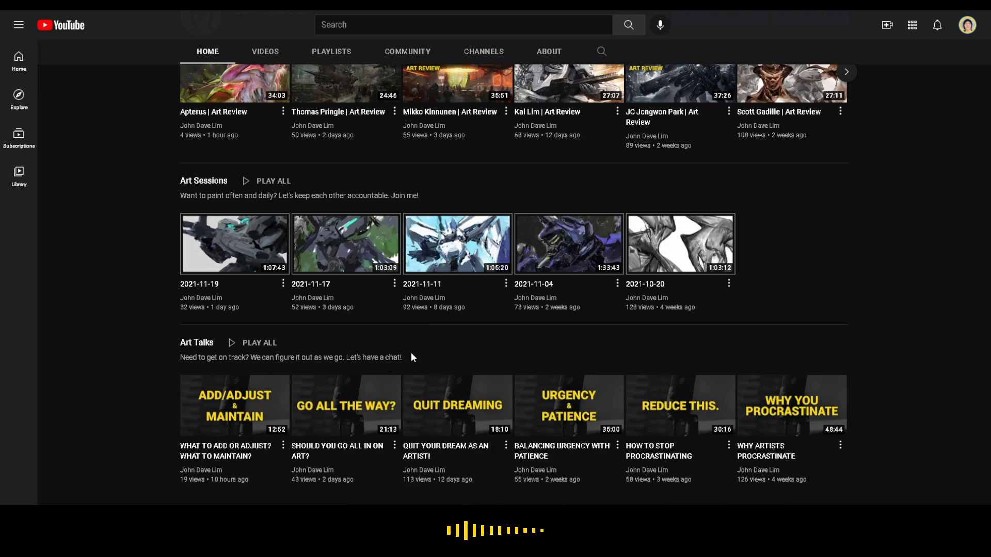
scroll(412, 354, "up", 2)
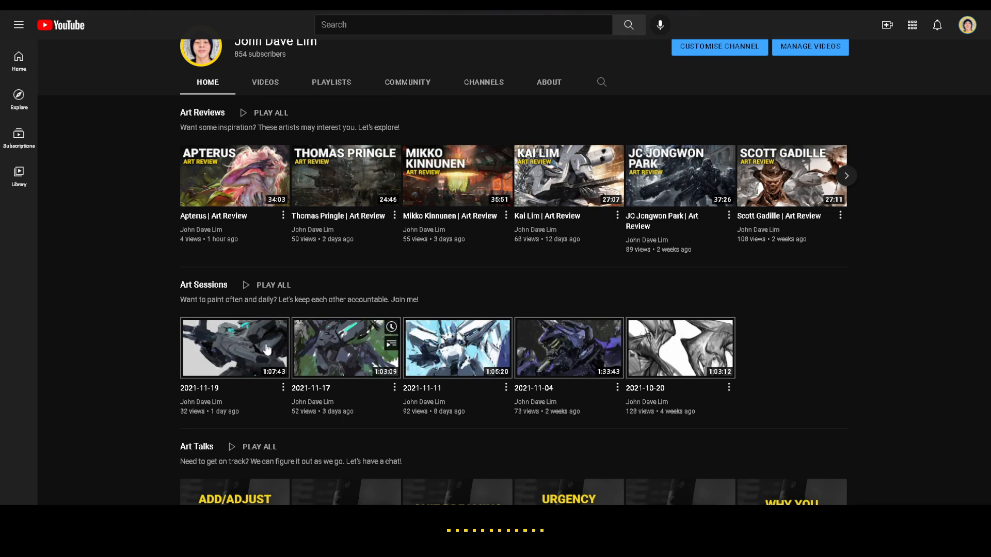
scroll(267, 349, "down", 2)
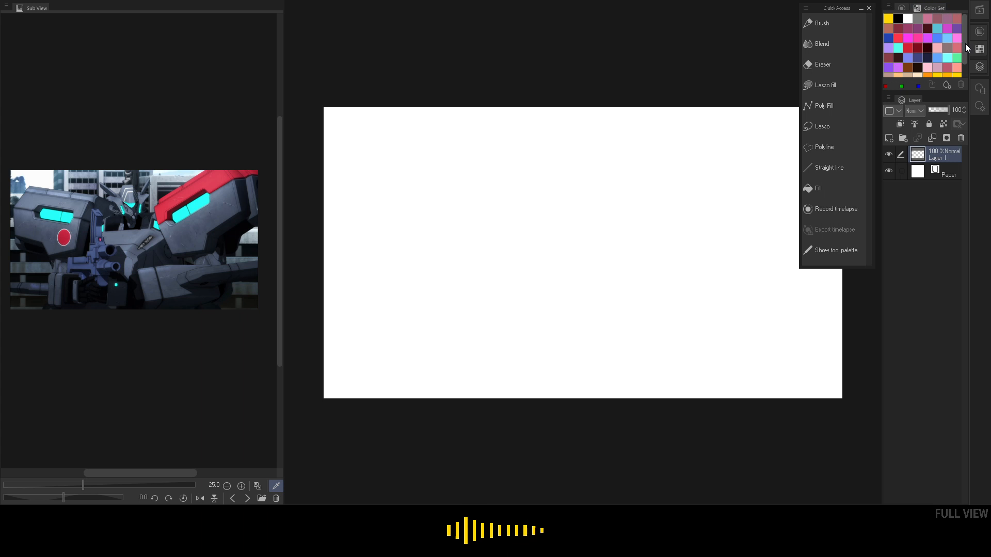
Back in Clip Studio Paint, activate Lasso fill and choose the bright purple-magenta swatch from the color set.
mouse_move(965, 43)
left_mouse_down()
mouse_move(965, 61)
mouse_move(965, 41)
left_mouse_up()
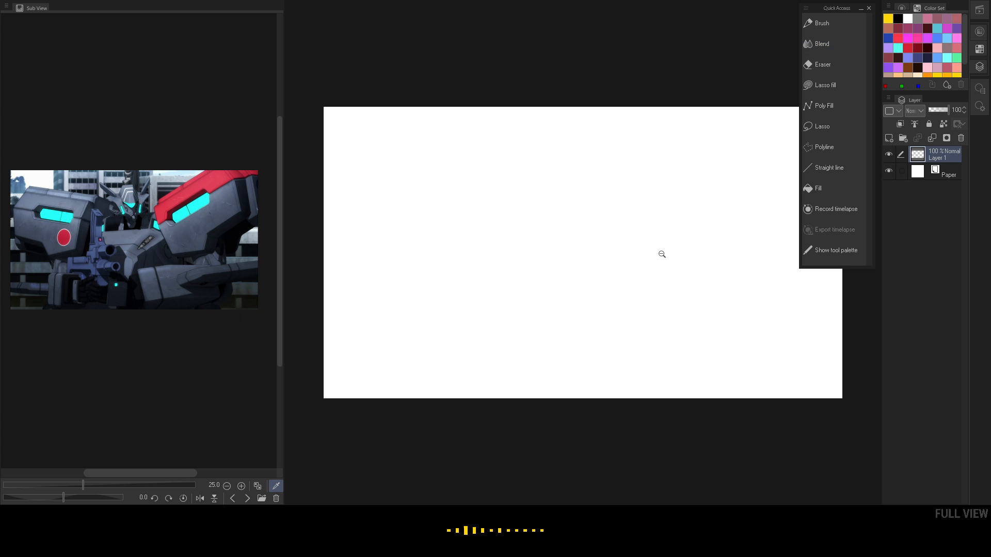
mouse_move(968, 39)
left_mouse_down()
mouse_move(962, 66)
mouse_move(967, 29)
left_mouse_up()
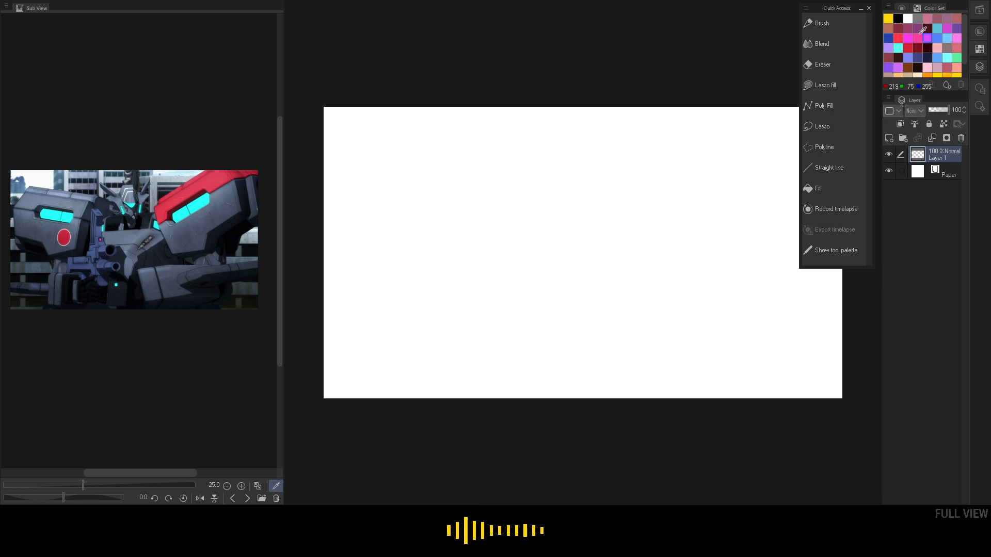
left_click(920, 18)
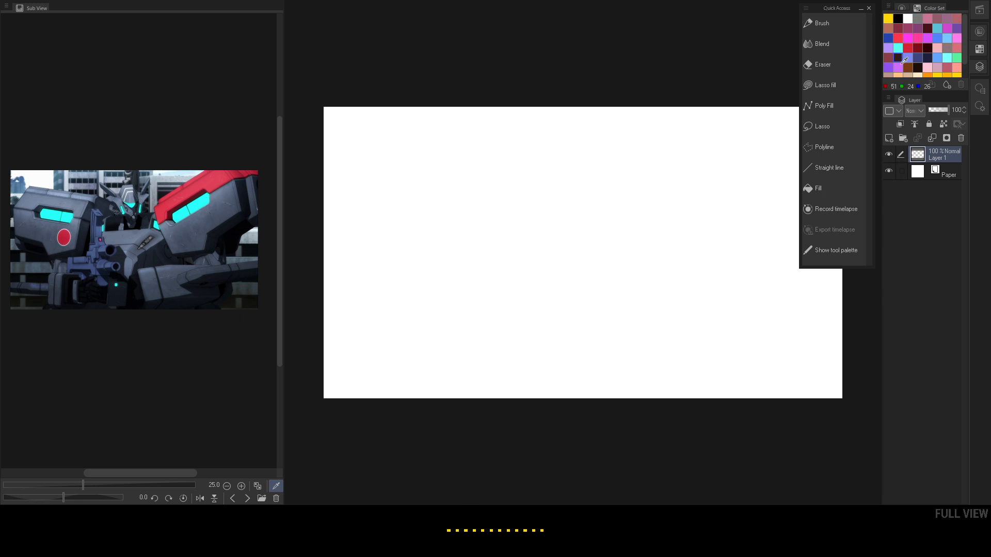
left_click(907, 46)
left_click(908, 37)
left_click(838, 80)
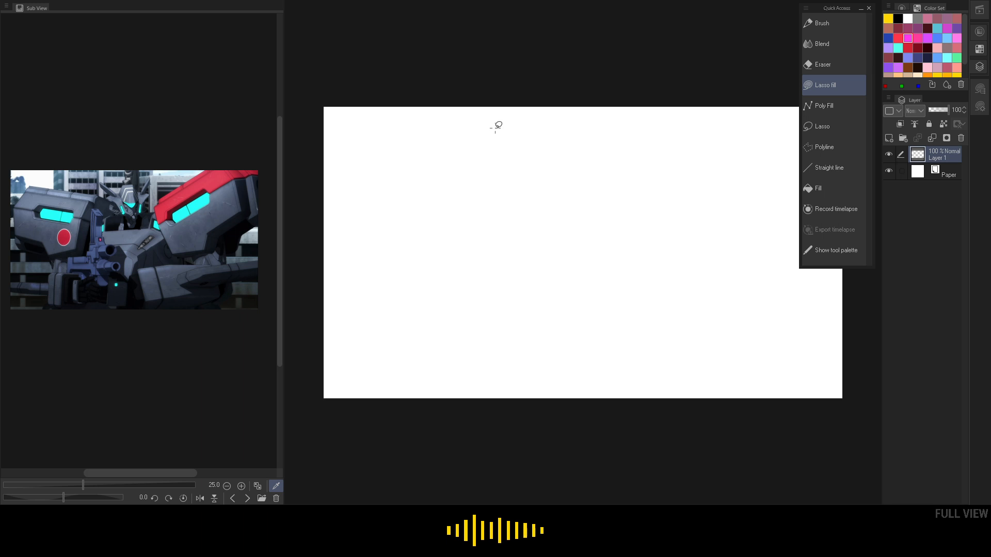
left_click(954, 25)
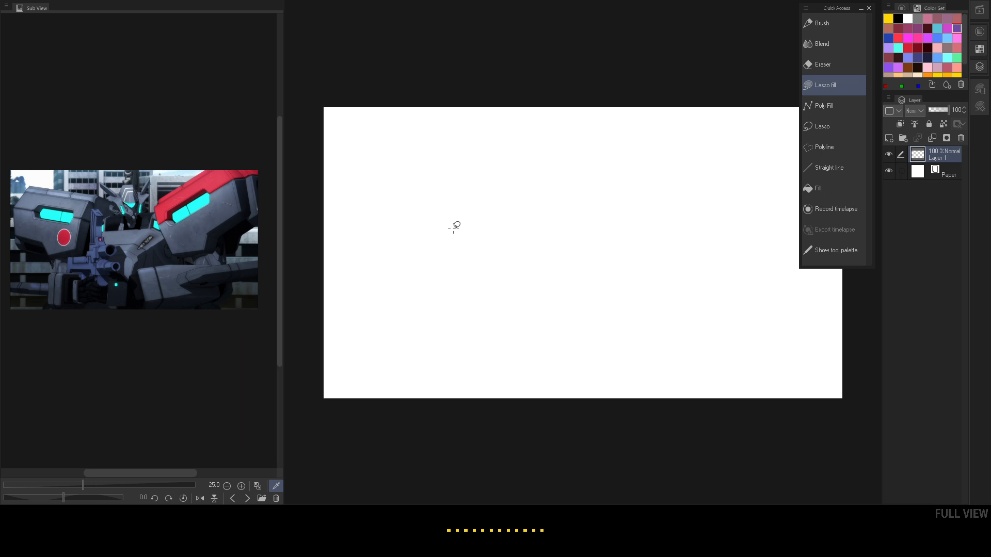
left_click(898, 27)
left_click(908, 38)
left_click(927, 38)
Block in the mech's two large shoulder armors, head and upper chest as flat purple Lasso fill shapes on Layer 1.
mouse_move(441, 212)
left_mouse_down()
mouse_move(434, 261)
mouse_move(527, 248)
mouse_move(503, 271)
mouse_move(441, 213)
mouse_move(503, 271)
left_mouse_up()
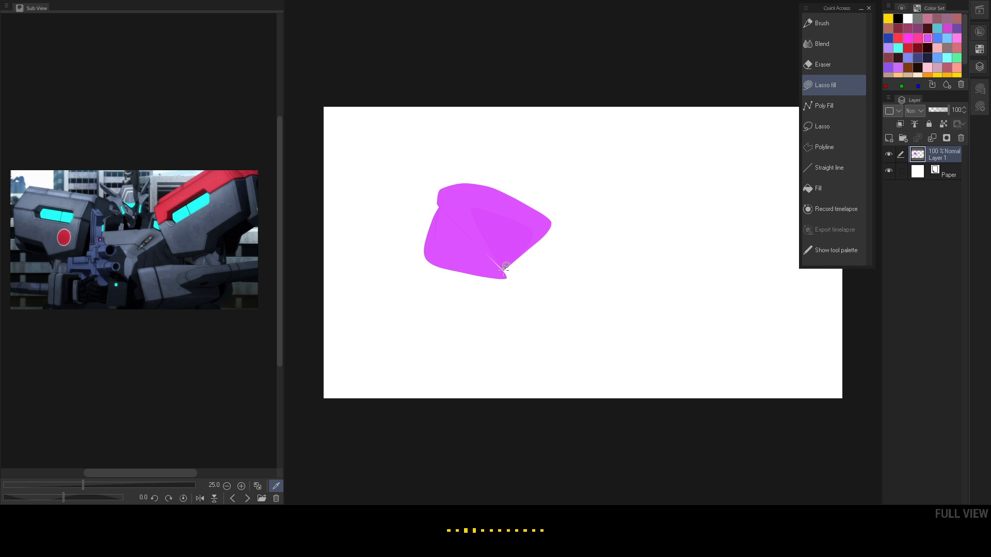
left_click_drag(500, 274, 521, 282)
mouse_move(540, 239)
left_mouse_down()
mouse_move(549, 213)
mouse_move(586, 176)
mouse_move(563, 204)
mouse_move(695, 170)
mouse_move(714, 250)
mouse_move(578, 215)
left_mouse_up()
mouse_move(580, 212)
left_mouse_down()
mouse_move(589, 279)
mouse_move(580, 222)
mouse_move(699, 248)
mouse_move(583, 220)
mouse_move(615, 206)
mouse_move(622, 266)
mouse_move(586, 261)
left_mouse_up()
left_click_drag(631, 243, 715, 238)
mouse_move(511, 268)
left_mouse_down()
mouse_move(550, 286)
mouse_move(527, 287)
mouse_move(561, 257)
mouse_move(582, 287)
left_mouse_up()
left_click_drag(575, 247, 558, 326)
mouse_move(510, 269)
left_mouse_down()
mouse_move(519, 356)
mouse_move(531, 262)
left_mouse_up()
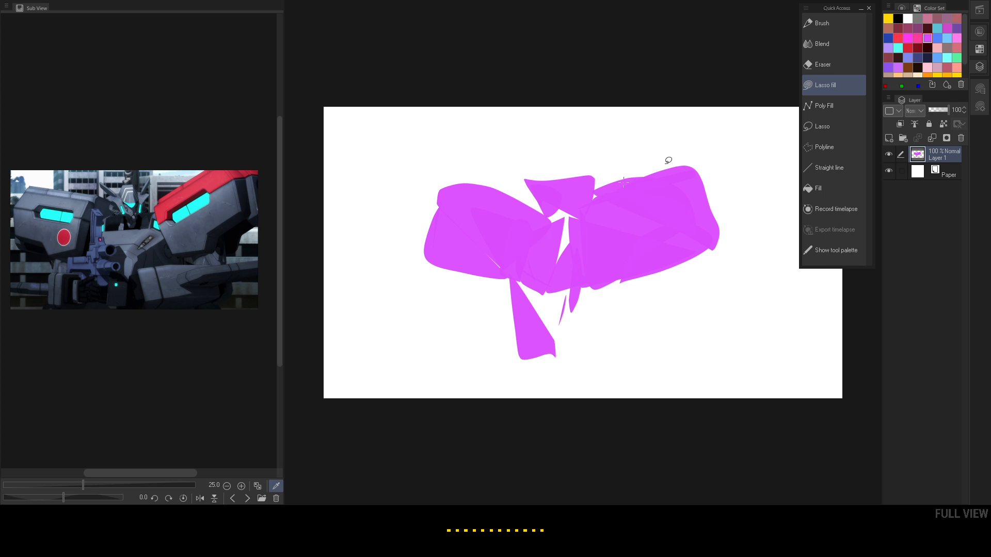
Fill the mech's torso and arms below the shoulders, including the long forearm reaching toward the canvas's right side.
left_click_drag(595, 273, 580, 302)
left_click_drag(595, 305, 612, 343)
mouse_move(534, 274)
left_mouse_down()
mouse_move(590, 333)
mouse_move(484, 270)
left_mouse_up()
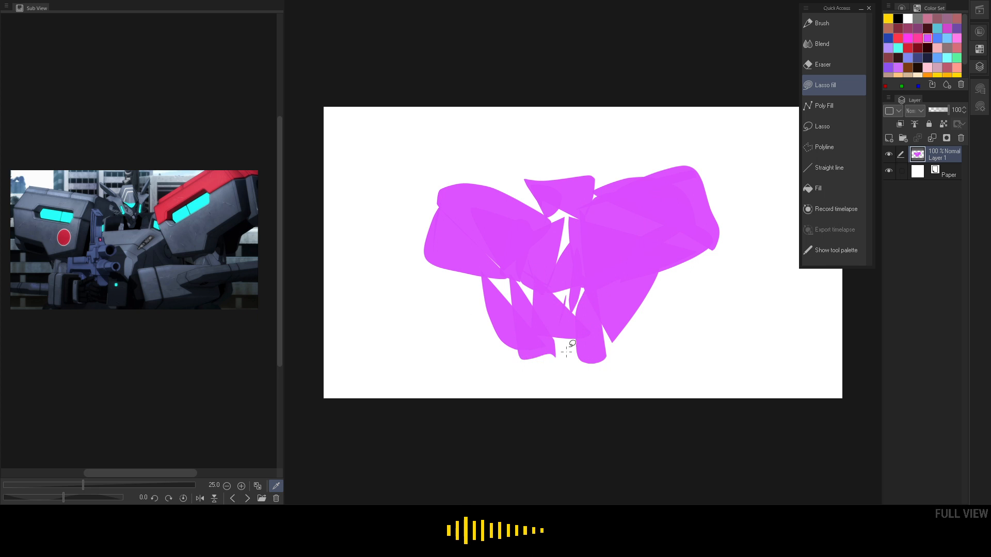
mouse_move(553, 339)
left_mouse_down()
mouse_move(555, 362)
mouse_move(660, 351)
left_mouse_up()
left_click_drag(559, 357, 685, 341)
mouse_move(643, 306)
left_mouse_down()
mouse_move(767, 299)
mouse_move(650, 309)
left_mouse_up()
Add a pointed horn on each side of the head and fill in the left forearm block and neck gap.
left_click_drag(595, 167, 599, 186)
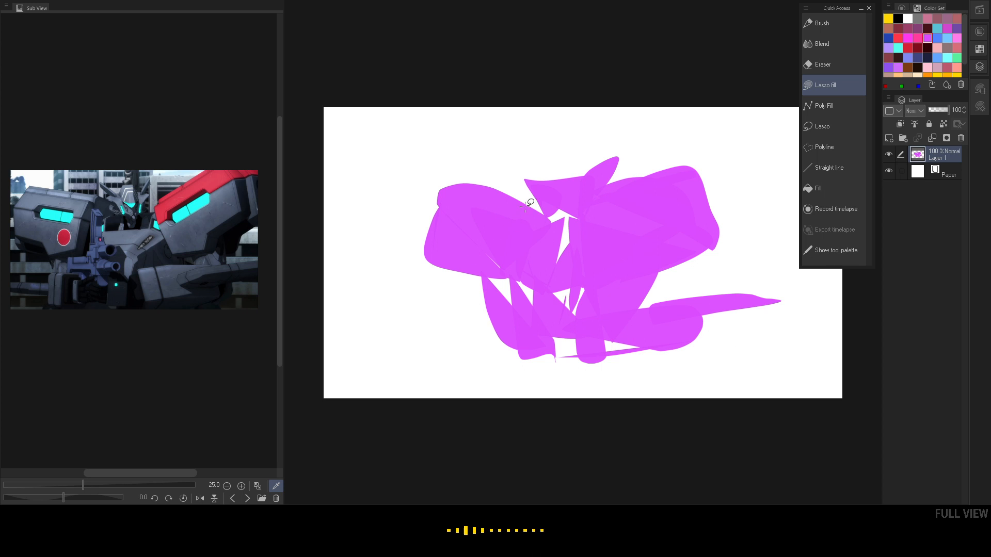
left_click_drag(525, 207, 542, 212)
mouse_move(488, 323)
left_mouse_down()
mouse_move(516, 356)
mouse_move(483, 361)
mouse_move(488, 312)
left_mouse_up()
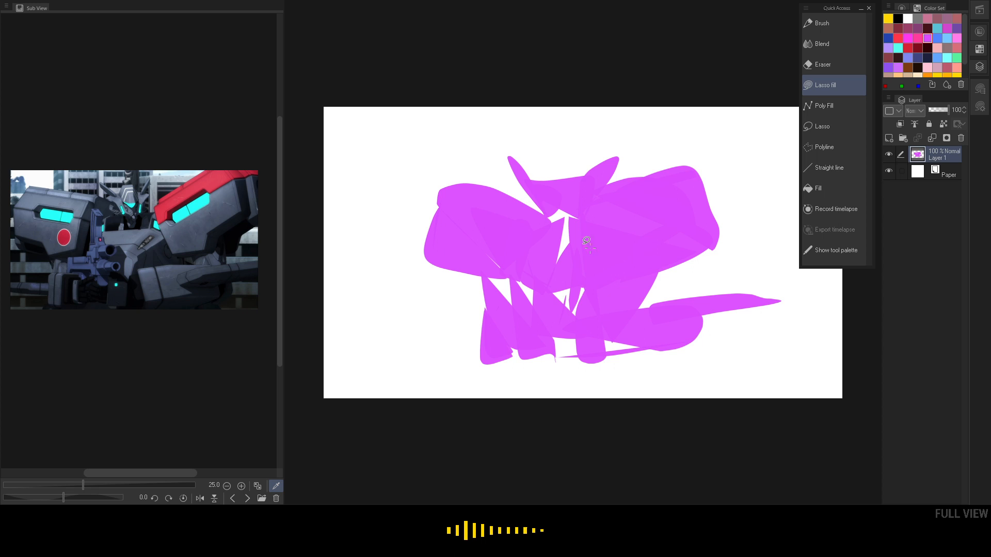
mouse_move(551, 262)
left_mouse_down()
mouse_move(556, 216)
mouse_move(552, 248)
left_mouse_up()
Fill the waist and lower body of the purple silhouette down to the canvas's bottom edge.
mouse_move(516, 360)
left_mouse_down()
mouse_move(523, 410)
mouse_move(559, 412)
left_mouse_up()
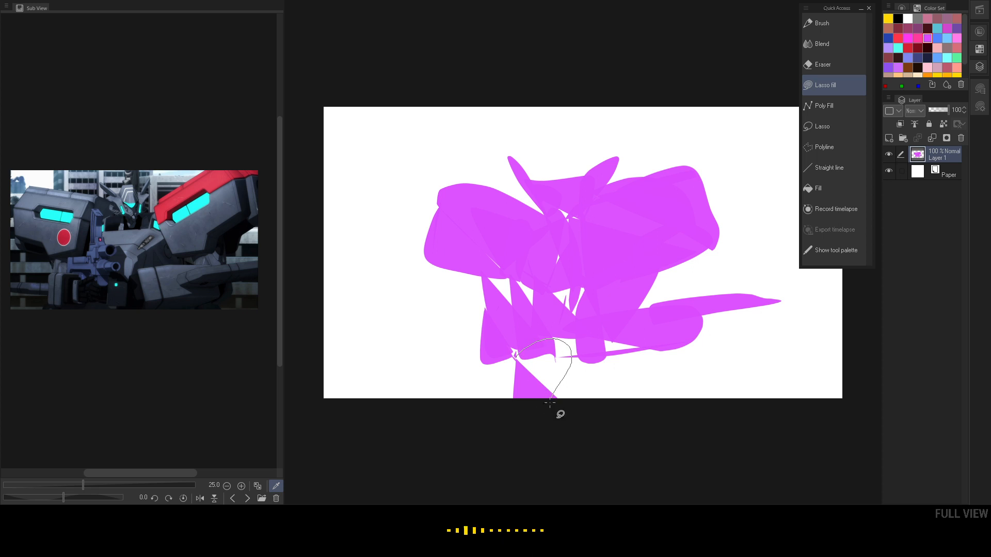
mouse_move(569, 339)
left_mouse_down()
mouse_move(652, 345)
mouse_move(655, 369)
mouse_move(582, 363)
left_mouse_up()
left_click_drag(666, 356, 642, 374)
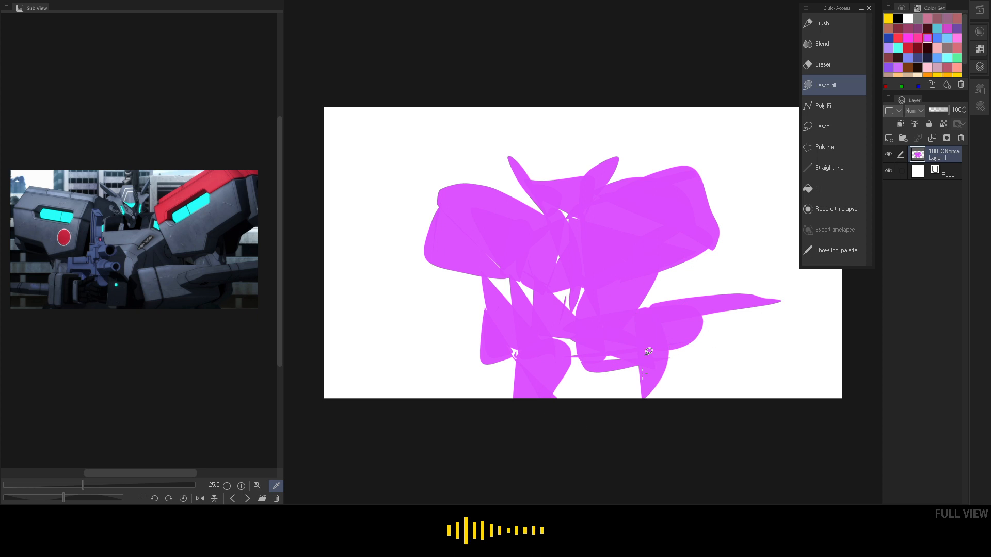
left_click_drag(597, 344, 552, 408)
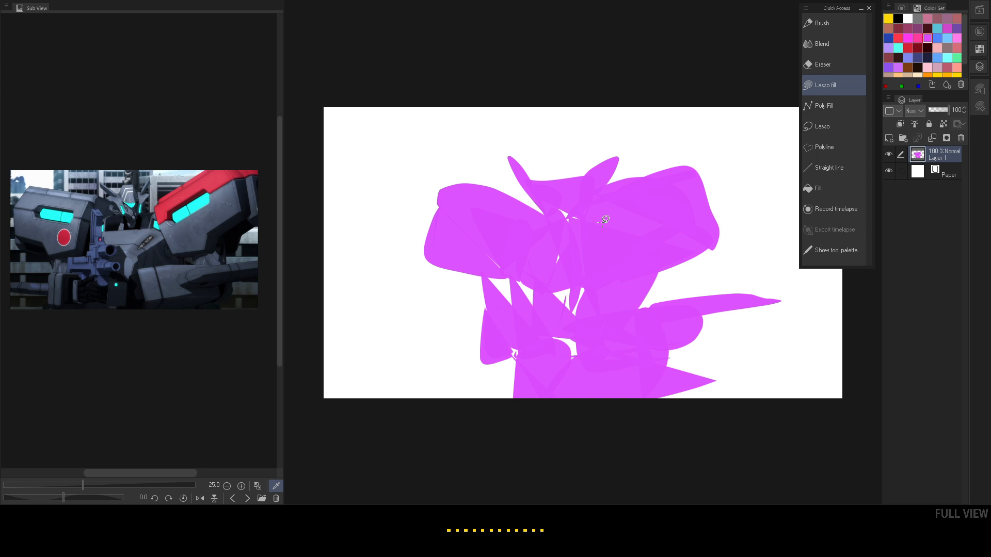
Enlarge the outer edges of both shoulder armors and add a tall fin above the head.
mouse_move(640, 191)
left_mouse_down()
mouse_move(707, 148)
mouse_move(672, 234)
left_mouse_up()
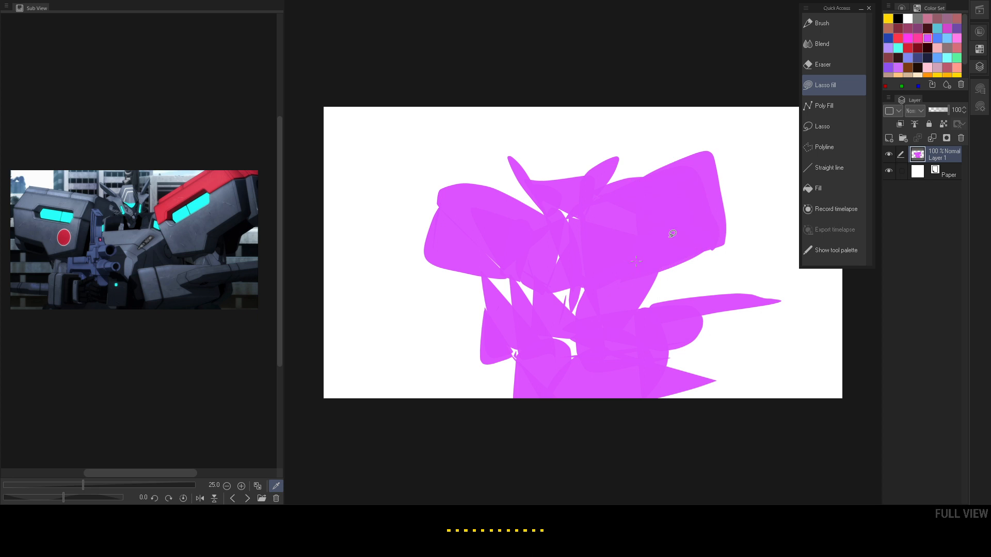
mouse_move(453, 235)
left_mouse_down()
mouse_move(475, 283)
mouse_move(498, 285)
left_mouse_up()
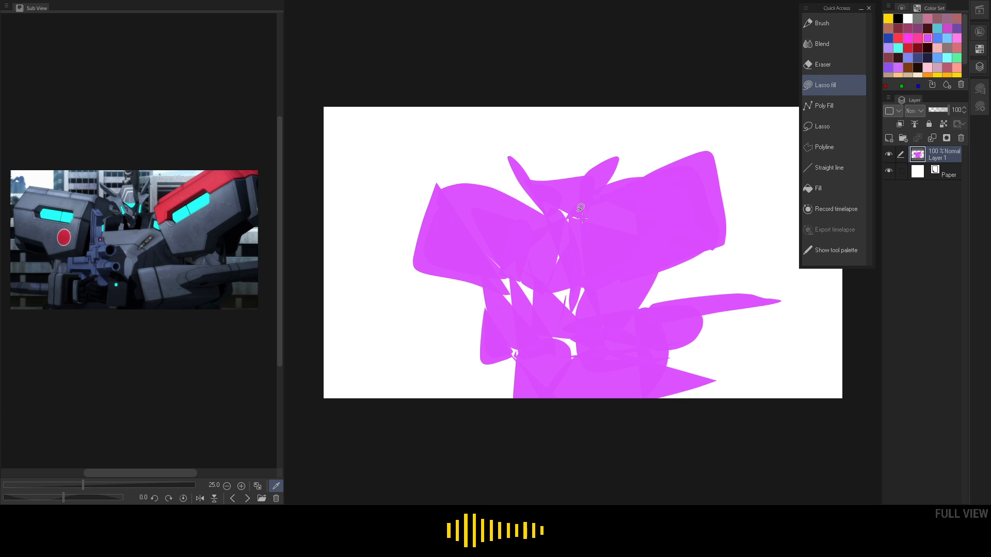
mouse_move(589, 174)
left_mouse_down()
mouse_move(579, 170)
mouse_move(603, 159)
mouse_move(584, 155)
mouse_move(586, 111)
mouse_move(593, 150)
left_mouse_up()
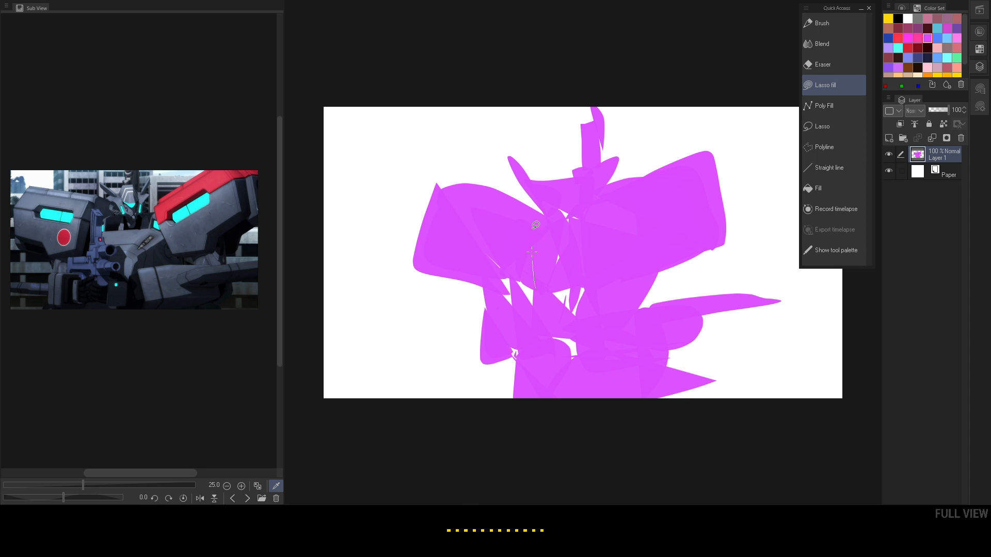
Build up the left forearm's outer edge and extend the right shoulder armor farther outward with more purple Lasso fill shapes.
mouse_move(487, 298)
left_mouse_down()
mouse_move(483, 313)
mouse_move(498, 328)
left_mouse_up()
left_click_drag(478, 361, 480, 351)
mouse_move(665, 310)
left_mouse_down()
mouse_move(720, 315)
mouse_move(664, 325)
left_mouse_up()
left_click_drag(439, 185, 536, 205)
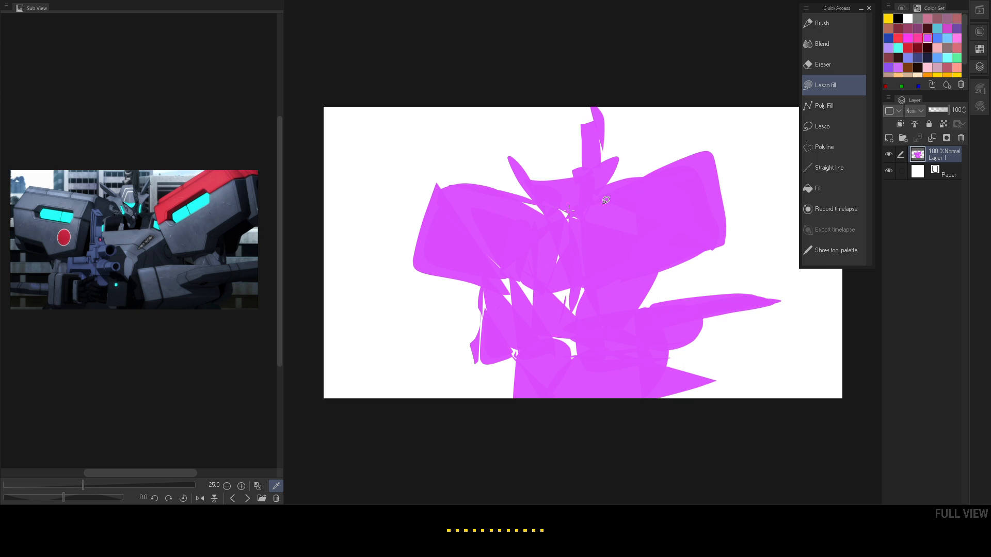
mouse_move(612, 192)
left_mouse_down()
mouse_move(741, 169)
mouse_move(704, 183)
left_mouse_up()
mouse_move(652, 177)
left_mouse_down()
mouse_move(718, 141)
mouse_move(717, 191)
left_mouse_up()
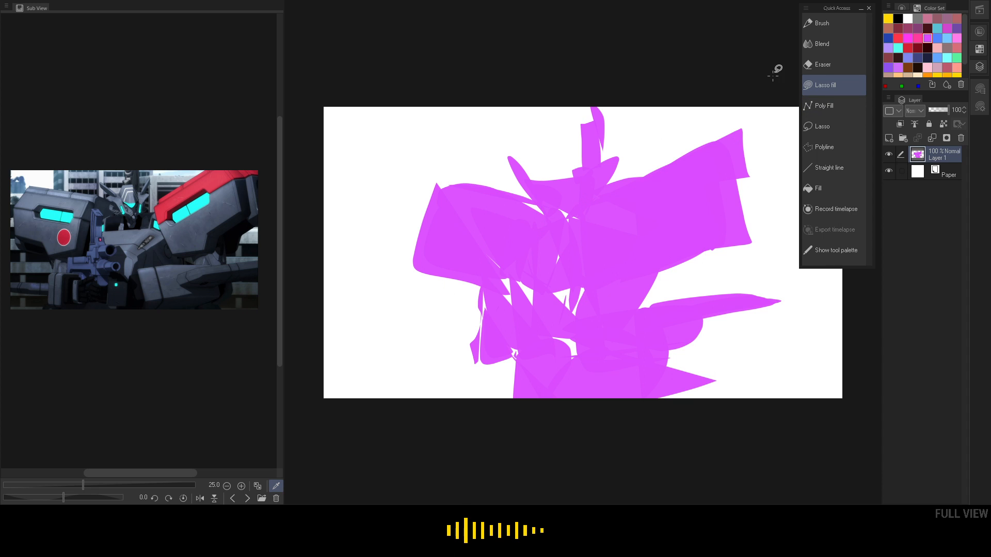
Trim the pointed upper corners of both shoulder armors with the Eraser.
left_click(841, 68)
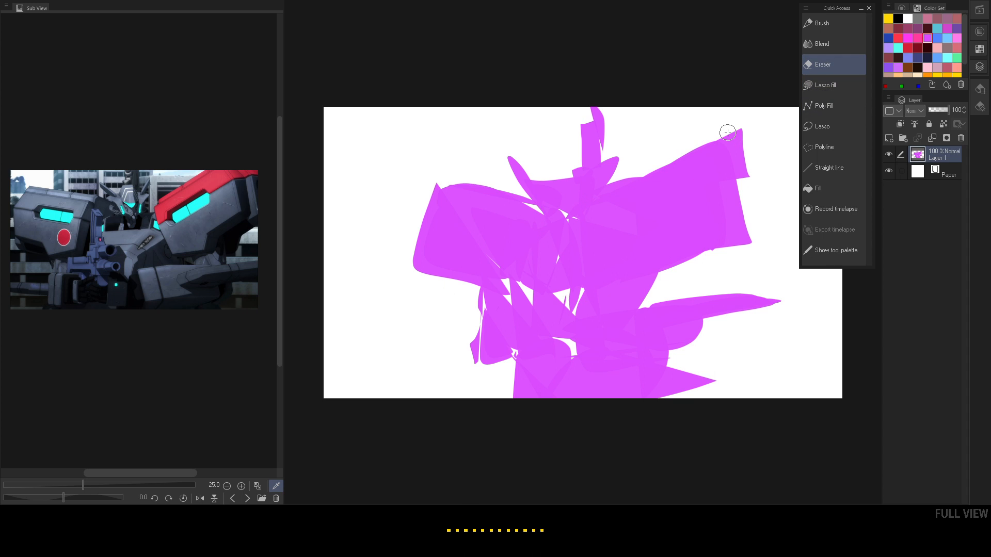
left_click_drag(727, 133, 746, 149)
key("e")
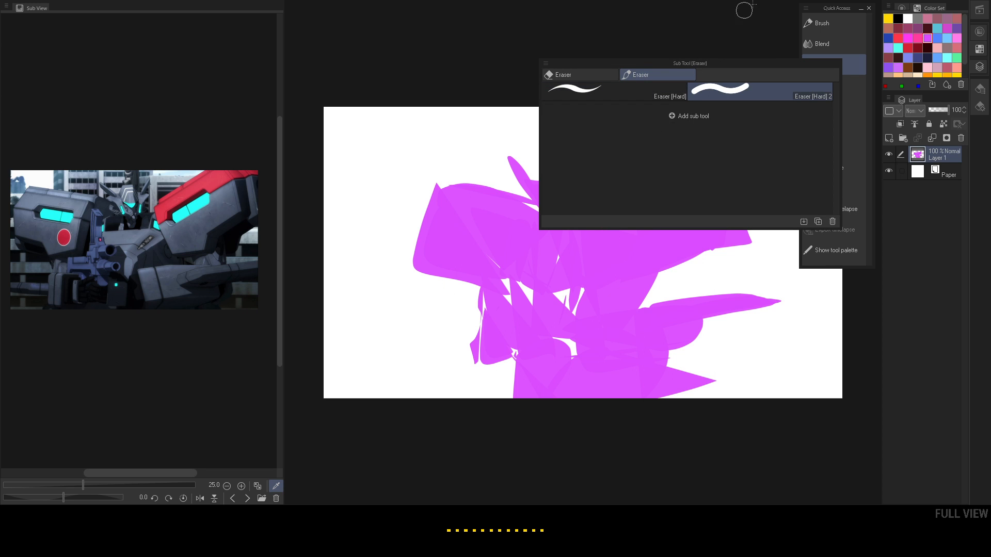
key("e")
left_click_drag(741, 154, 742, 183)
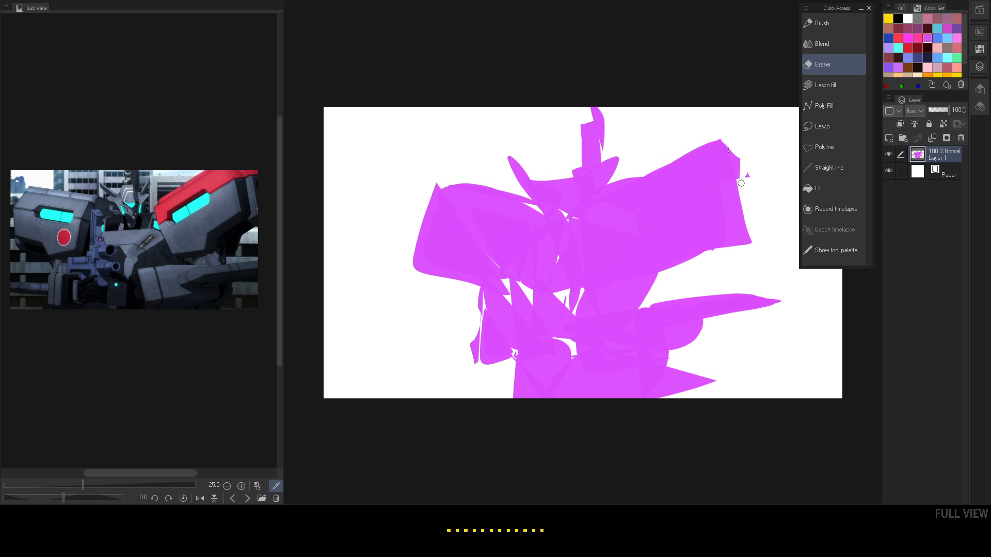
mouse_move(676, 147)
left_mouse_down()
mouse_move(715, 144)
mouse_move(743, 165)
left_mouse_up()
left_click_drag(436, 183, 436, 199)
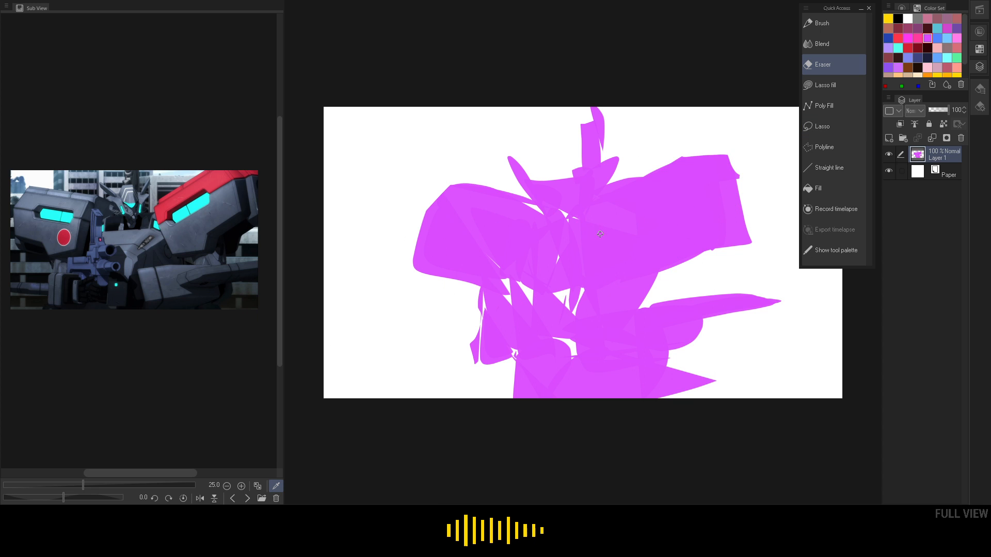
Lasso fill dark blue shadow shapes beneath the right shoulder armor, on the left hand and along the right forearm's underside.
left_click(829, 86)
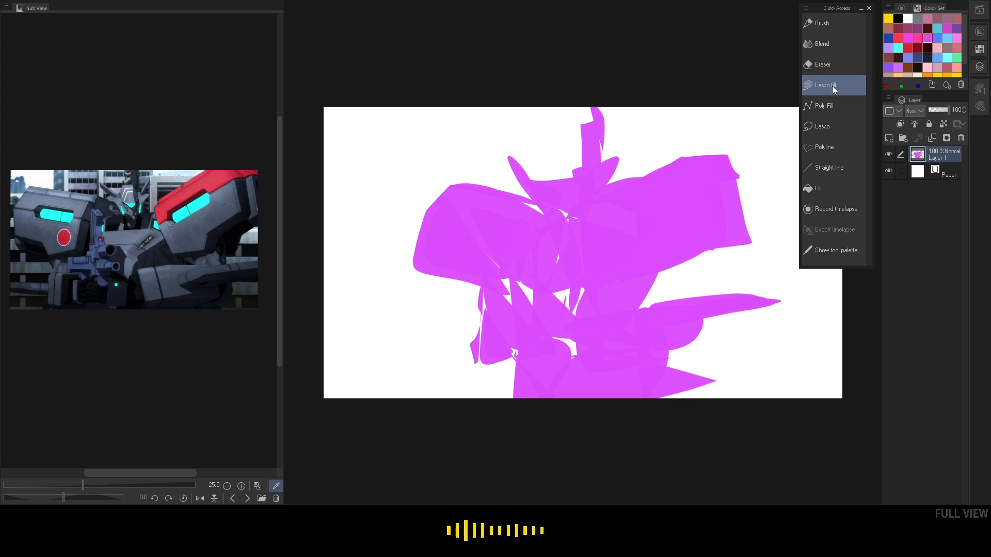
left_click(937, 38)
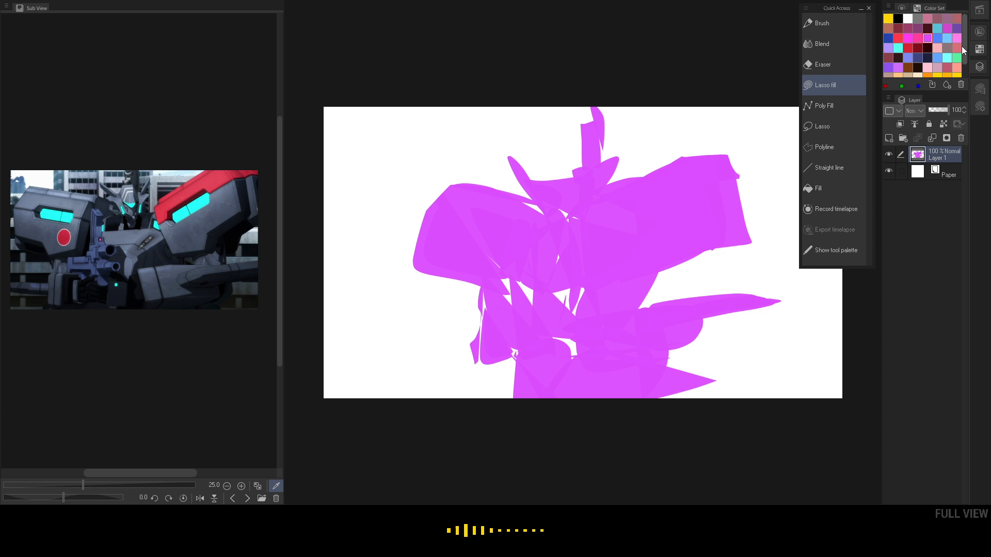
left_click(888, 37)
left_click_drag(643, 283, 671, 274)
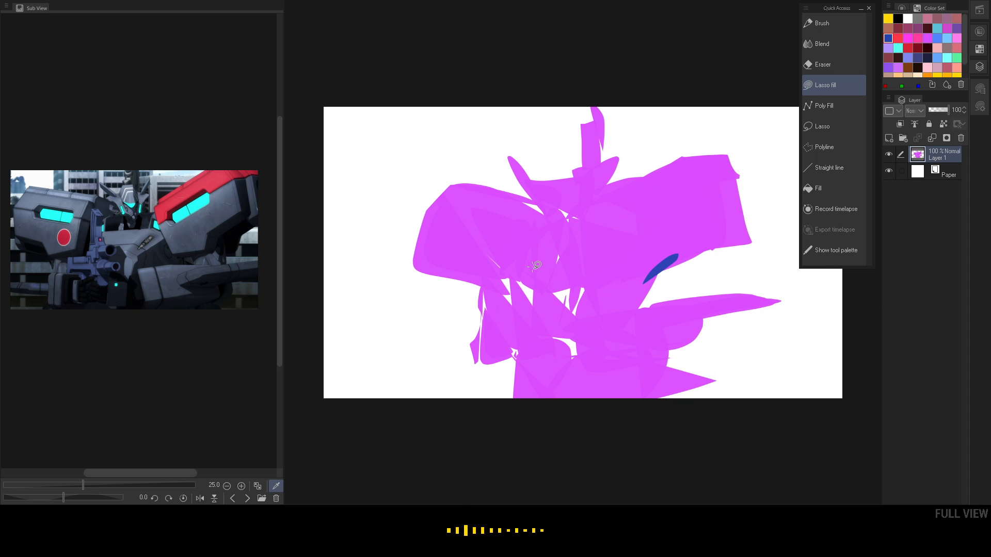
mouse_move(527, 341)
left_mouse_down()
mouse_move(508, 323)
mouse_move(501, 352)
mouse_move(530, 351)
mouse_move(515, 327)
left_mouse_up()
left_click_drag(508, 315, 506, 353)
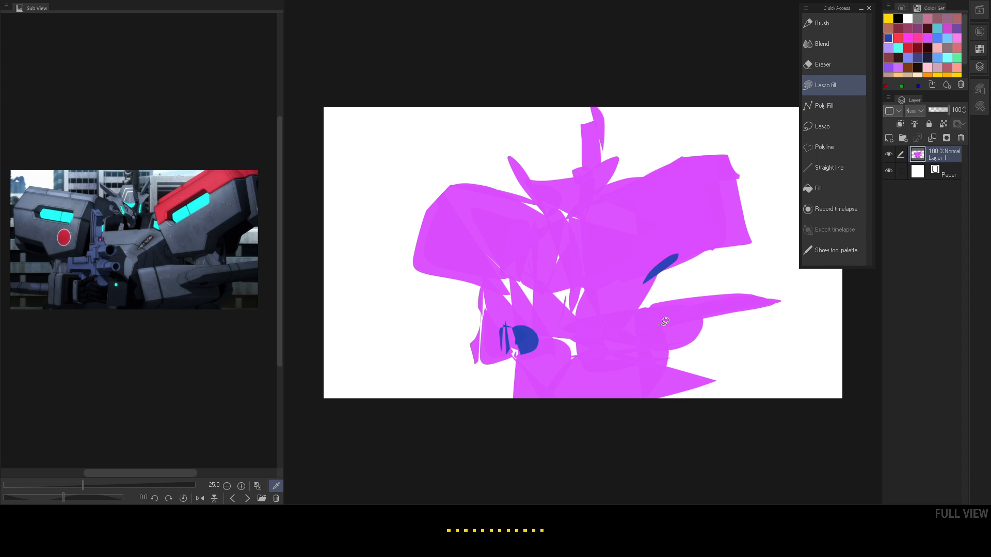
mouse_move(665, 322)
left_mouse_down()
mouse_move(649, 321)
mouse_move(736, 313)
mouse_move(663, 325)
left_mouse_up()
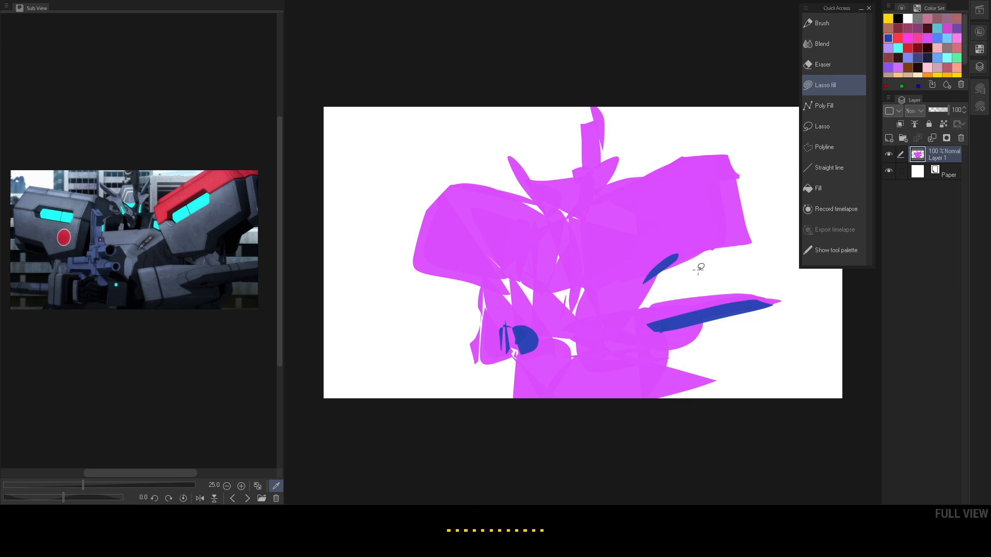
Shade the undersides of both shoulder armors and the right armor's outer side panel with dark blue fill shapes.
left_click_drag(658, 257, 646, 281)
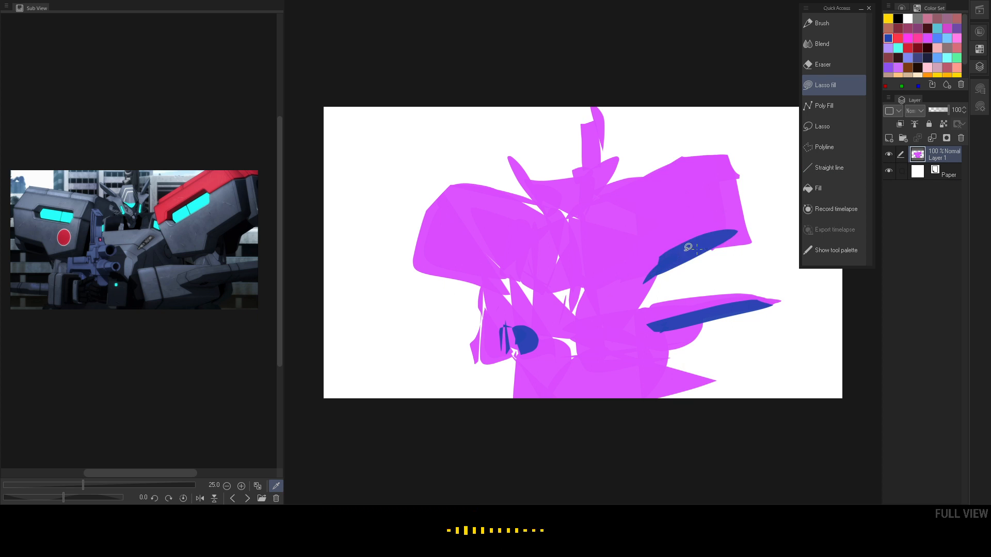
mouse_move(725, 227)
left_mouse_down()
mouse_move(708, 166)
mouse_move(728, 227)
left_mouse_up()
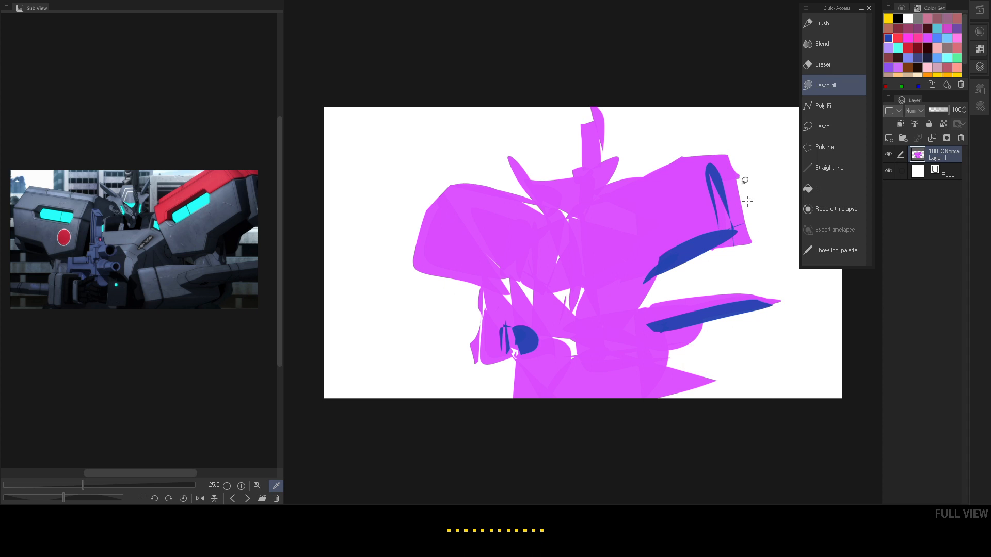
mouse_move(730, 165)
left_mouse_down()
mouse_move(753, 243)
mouse_move(730, 223)
left_mouse_up()
mouse_move(466, 265)
left_mouse_down()
mouse_move(415, 260)
mouse_move(477, 285)
mouse_move(470, 283)
mouse_move(485, 303)
mouse_move(471, 255)
left_mouse_up()
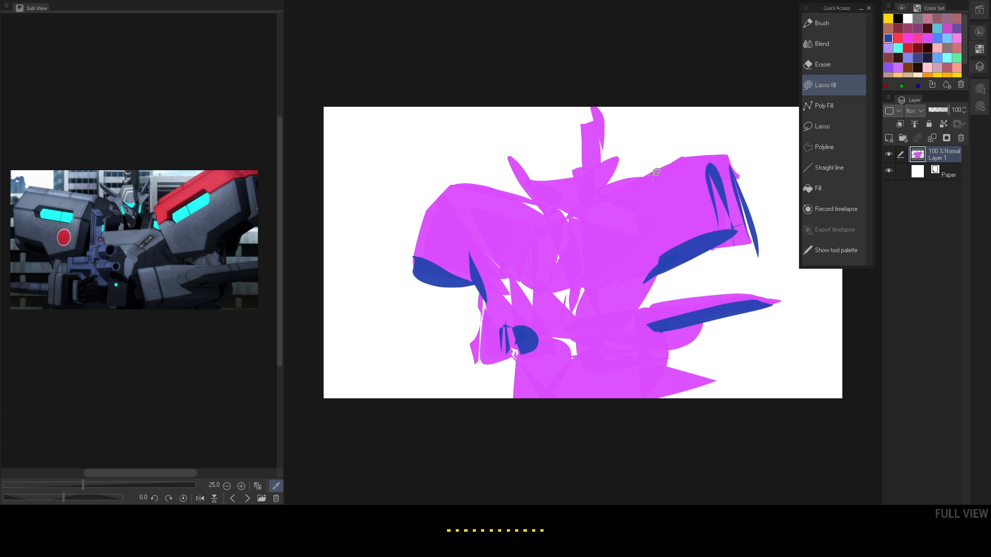
Mark the shoulder armors' inner edges and the right armor's upper edge in dark blue, and cut back the purple beside the head with white.
mouse_move(515, 259)
left_mouse_down()
mouse_move(524, 231)
mouse_move(547, 215)
mouse_move(530, 217)
mouse_move(509, 294)
left_mouse_up()
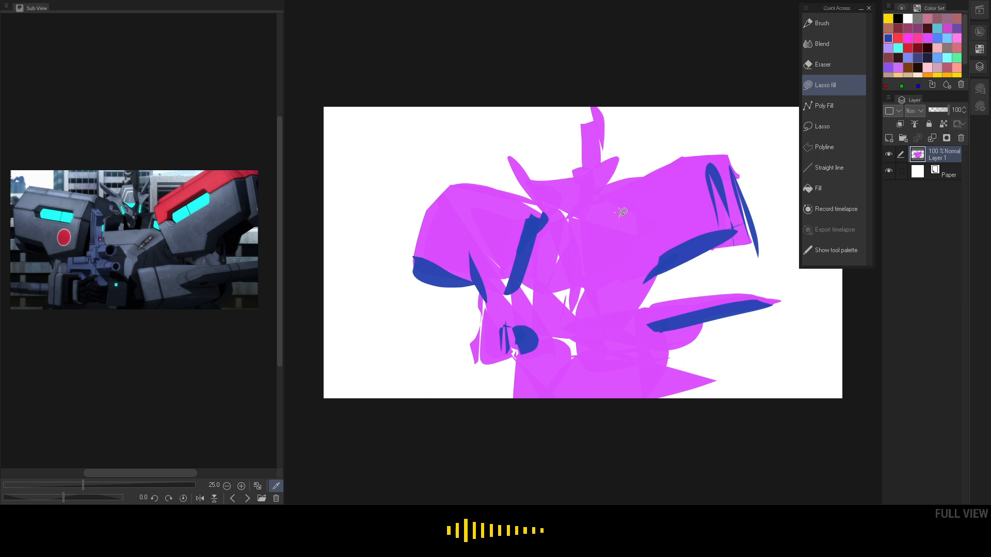
mouse_move(621, 214)
left_mouse_down()
mouse_move(647, 274)
mouse_move(617, 194)
left_mouse_up()
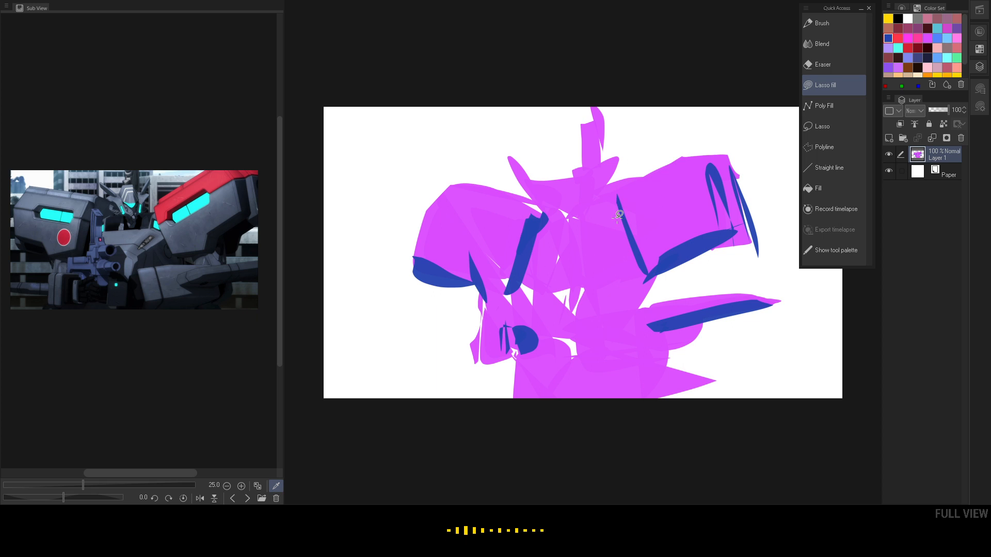
left_click_drag(631, 203, 634, 200)
mouse_move(706, 176)
left_mouse_down()
mouse_move(684, 187)
mouse_move(715, 176)
left_mouse_up()
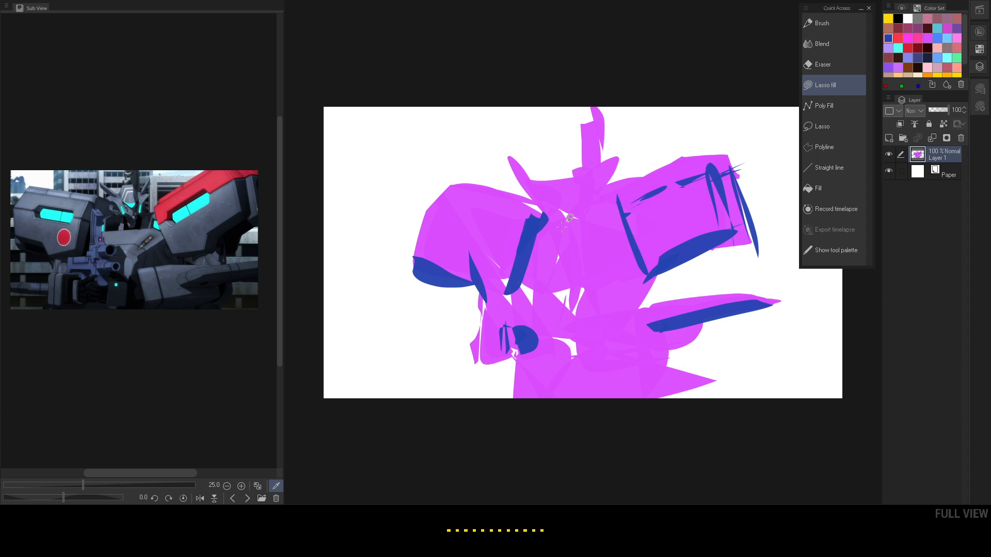
mouse_move(641, 167)
left_mouse_down()
mouse_move(684, 158)
mouse_move(622, 194)
mouse_move(618, 164)
left_mouse_up()
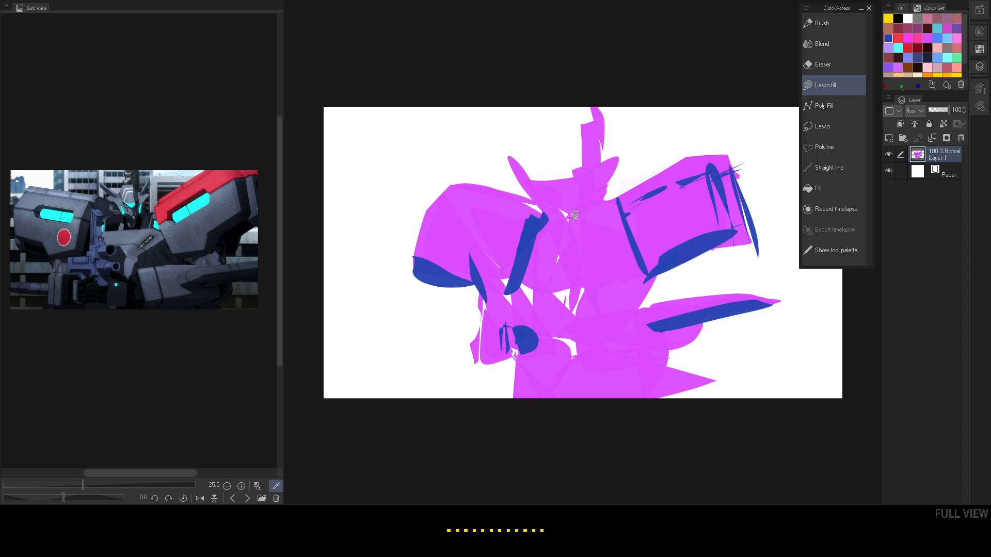
Add dark blue Lasso fill shapes for the face details, the lower chest, the left hand and the waist.
mouse_move(561, 232)
left_mouse_down()
mouse_move(615, 231)
mouse_move(550, 227)
mouse_move(570, 212)
mouse_move(617, 219)
mouse_move(595, 227)
mouse_move(559, 189)
mouse_move(580, 209)
mouse_move(595, 202)
mouse_move(592, 211)
mouse_move(614, 175)
mouse_move(594, 218)
left_mouse_up()
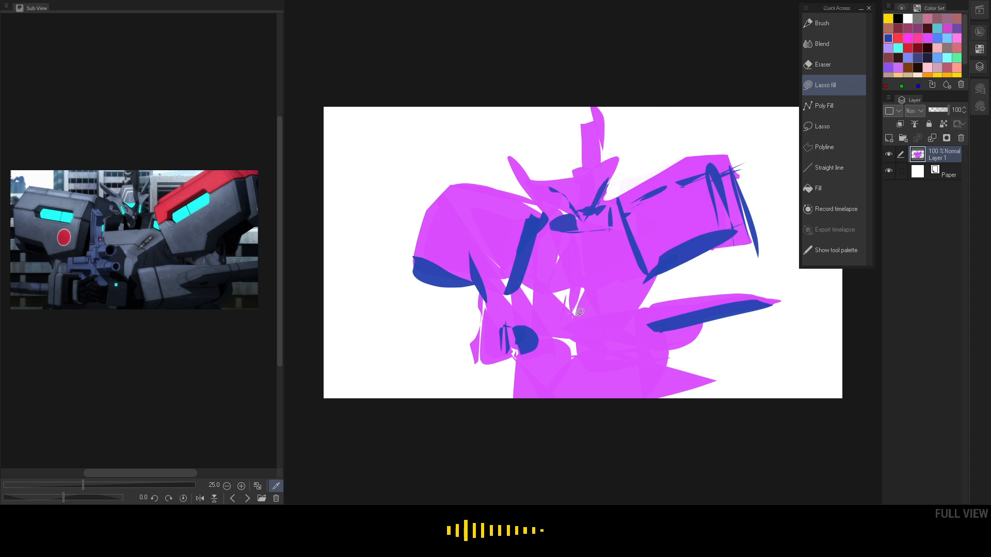
mouse_move(580, 312)
left_mouse_down()
mouse_move(557, 292)
mouse_move(565, 304)
left_mouse_up()
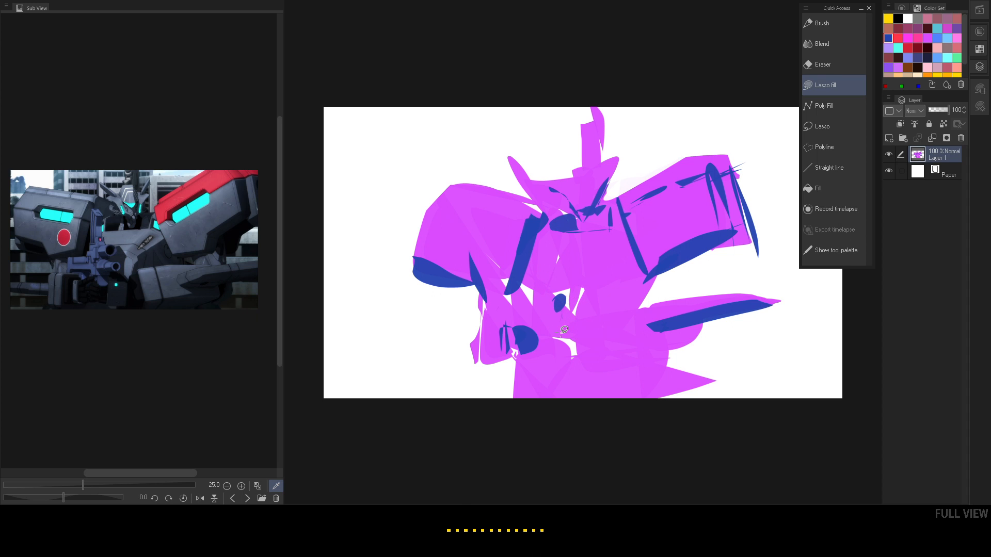
mouse_move(504, 328)
left_mouse_down()
mouse_move(500, 361)
mouse_move(518, 353)
mouse_move(507, 325)
left_mouse_up()
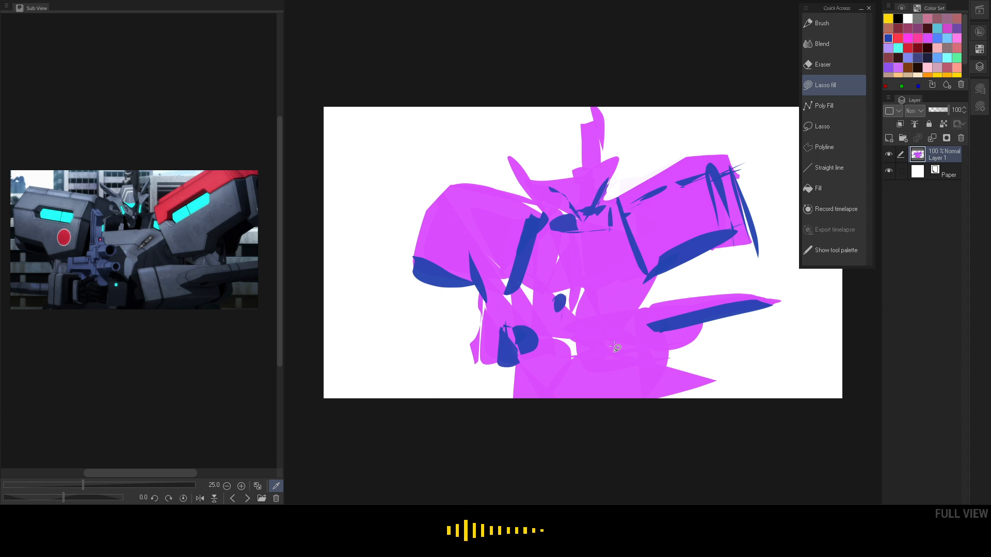
mouse_move(605, 324)
left_mouse_down()
mouse_move(593, 314)
mouse_move(606, 325)
mouse_move(609, 356)
left_mouse_up()
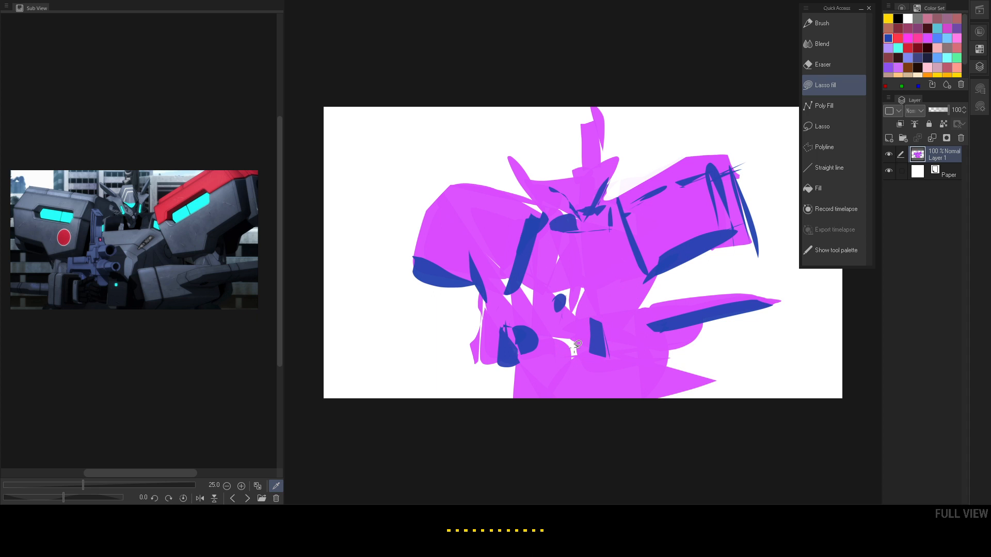
mouse_move(545, 343)
left_mouse_down()
mouse_move(591, 336)
mouse_move(566, 341)
left_mouse_up()
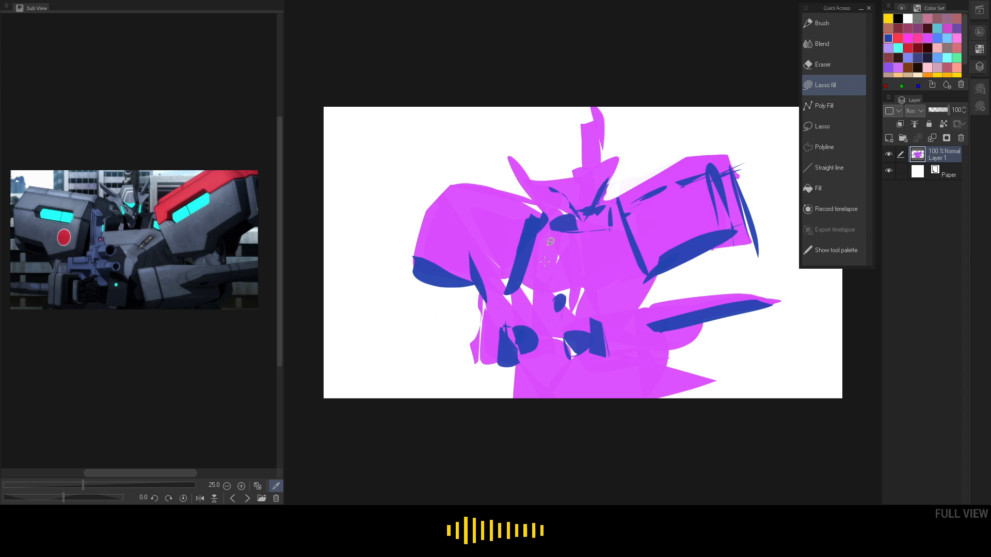
Block in the gun in front of the chest with pink fill shapes, a tall vertical body and a short arm toward the left hand.
left_click(937, 38)
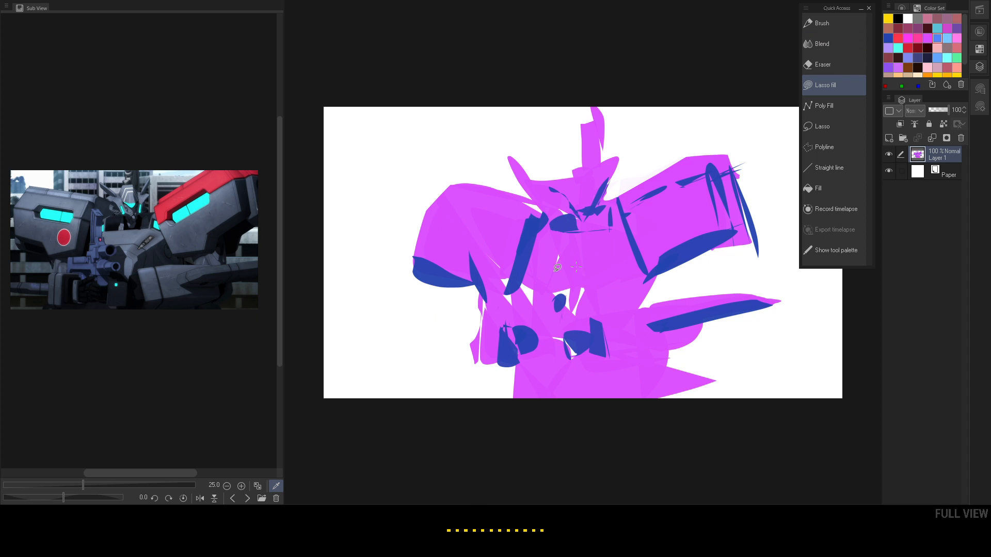
left_click(957, 38)
mouse_move(537, 309)
left_mouse_down()
mouse_move(558, 289)
mouse_move(534, 331)
left_mouse_up()
left_click(918, 38)
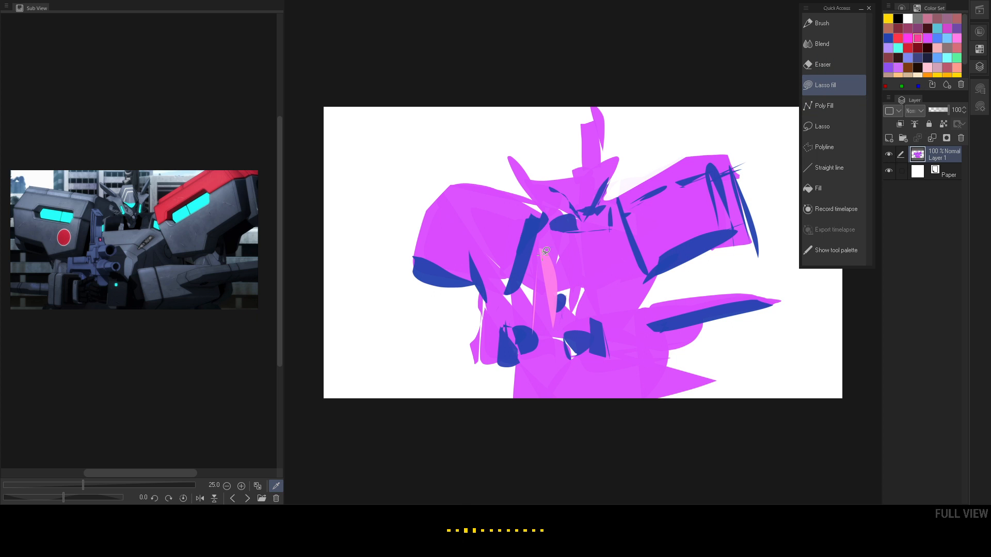
mouse_move(545, 239)
left_mouse_down()
mouse_move(552, 327)
mouse_move(537, 335)
mouse_move(552, 229)
left_mouse_up()
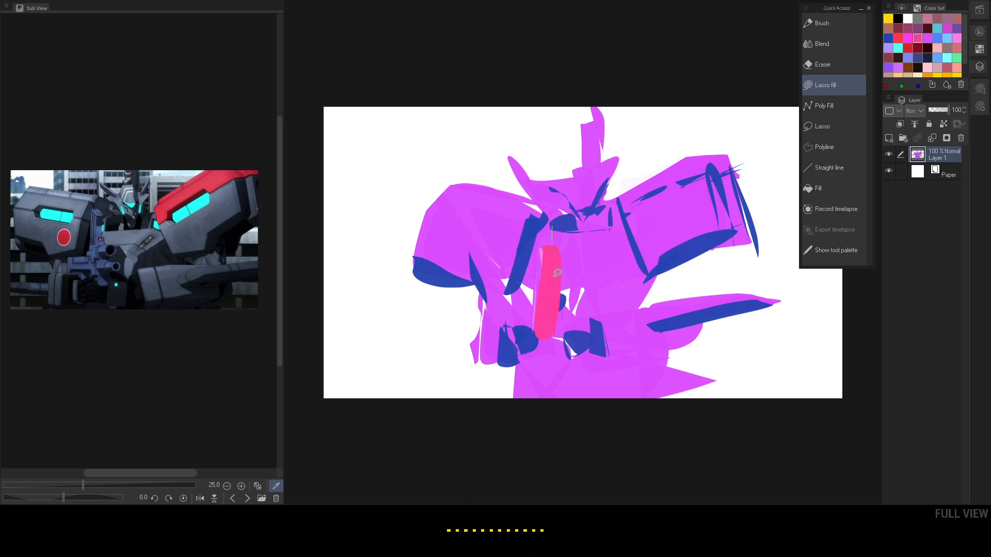
mouse_move(554, 274)
left_mouse_down()
mouse_move(541, 341)
mouse_move(522, 313)
mouse_move(534, 311)
left_mouse_up()
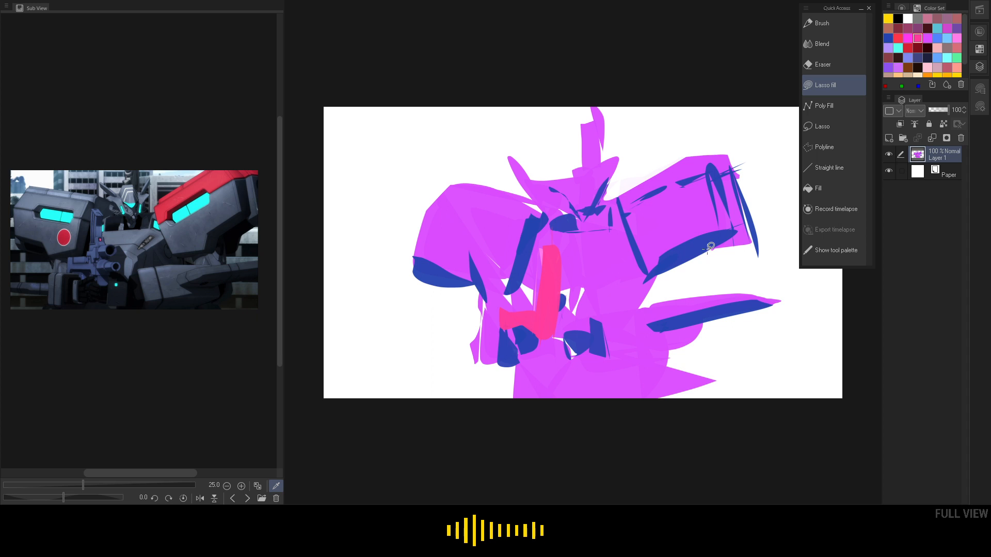
Fill dark blue shadows on the right upper arm, along the right forearm to its tip, and at the waist's left edge.
mouse_move(696, 253)
left_mouse_down()
mouse_move(671, 302)
mouse_move(686, 254)
left_mouse_up()
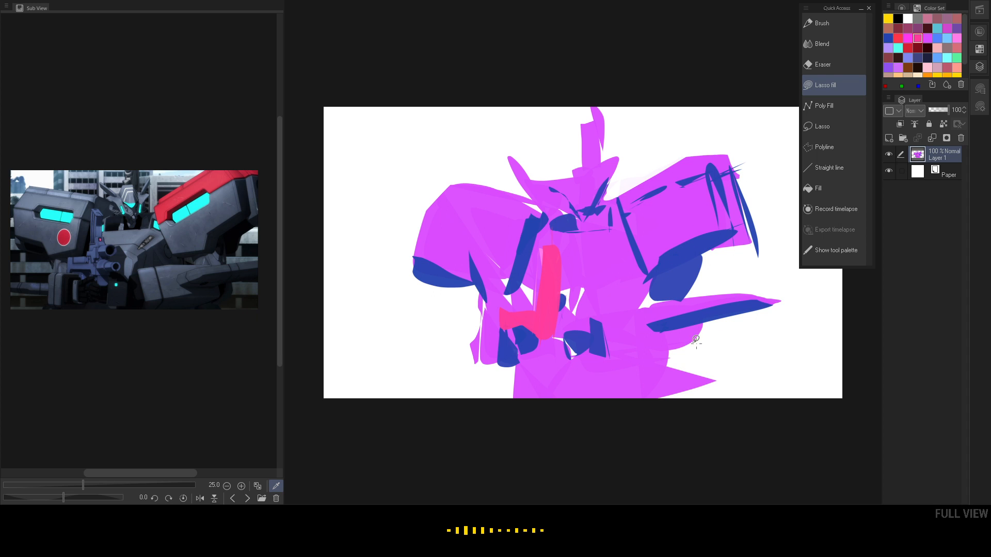
mouse_move(660, 324)
left_mouse_down()
mouse_move(785, 298)
mouse_move(663, 323)
left_mouse_up()
mouse_move(612, 360)
left_mouse_down()
mouse_move(687, 343)
mouse_move(593, 367)
left_mouse_up()
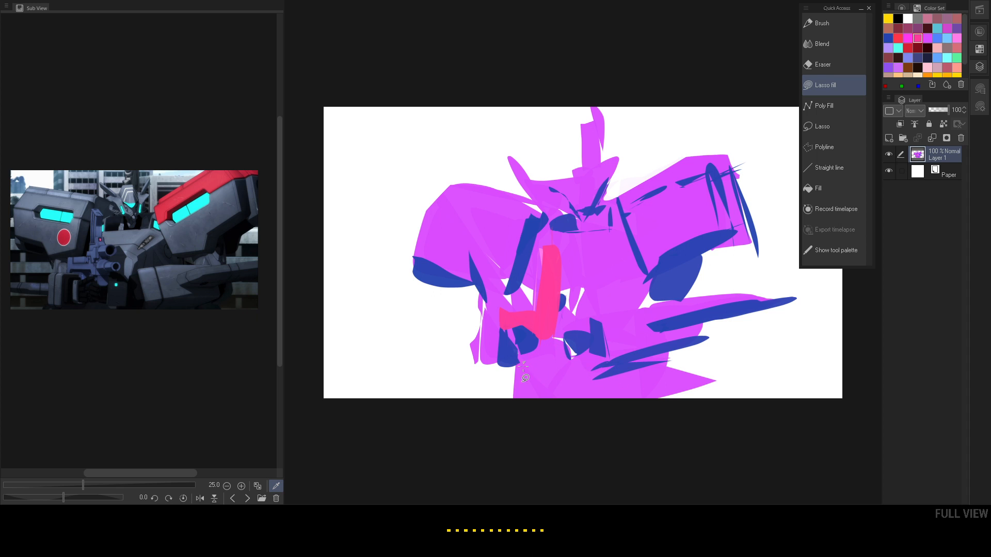
left_click_drag(522, 366, 518, 400)
Refine the left shoulder armor's inner edge and upper corner, thin the left head fin with white, and add dark blue accents to the gun.
mouse_move(541, 230)
left_mouse_down()
mouse_move(504, 284)
mouse_move(548, 213)
mouse_move(542, 227)
left_mouse_up()
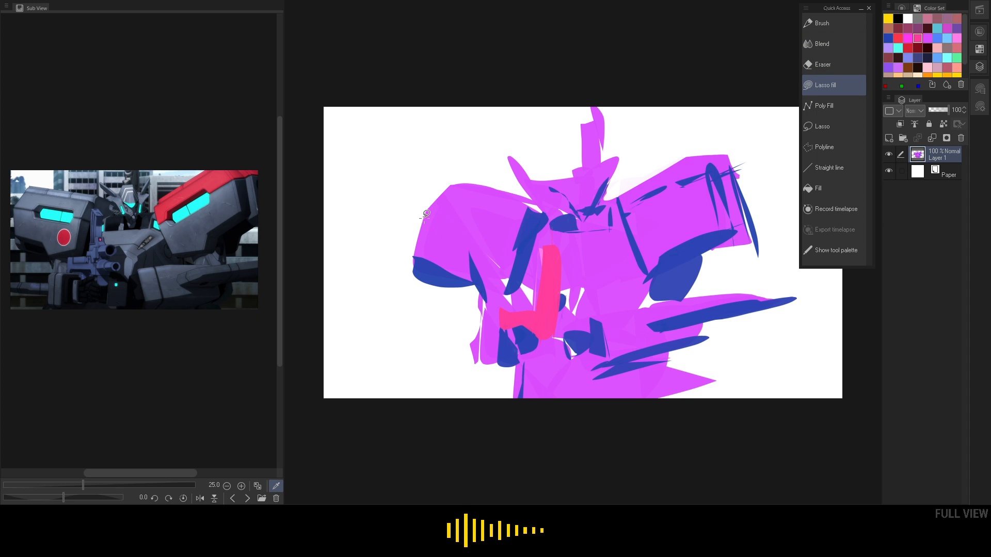
mouse_move(433, 206)
left_mouse_down()
mouse_move(449, 184)
mouse_move(437, 194)
left_mouse_up()
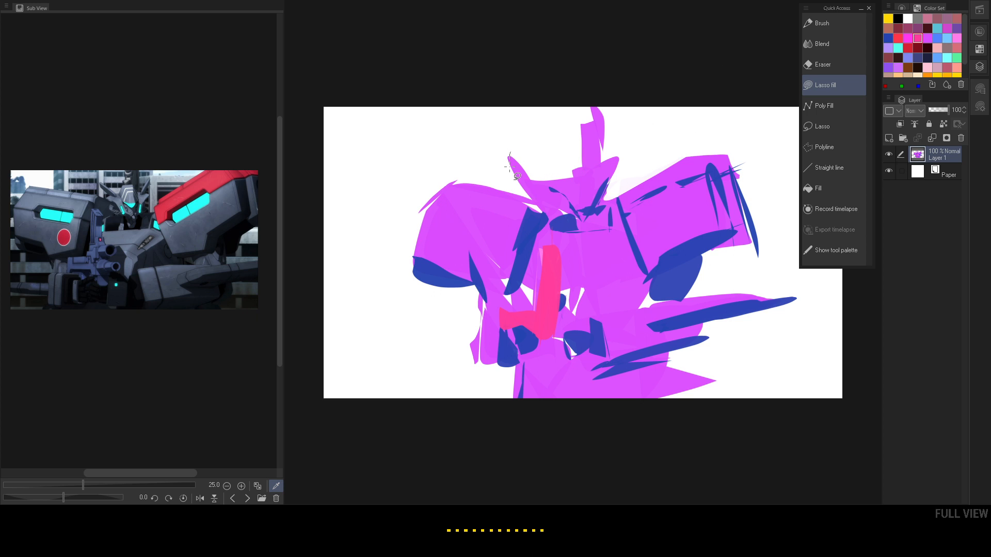
left_click_drag(517, 176, 535, 195)
mouse_move(550, 287)
left_mouse_down()
mouse_move(554, 314)
mouse_move(560, 292)
mouse_move(542, 351)
mouse_move(556, 319)
left_mouse_up()
mouse_move(722, 238)
left_mouse_down()
mouse_move(782, 124)
mouse_move(706, 160)
left_mouse_up()
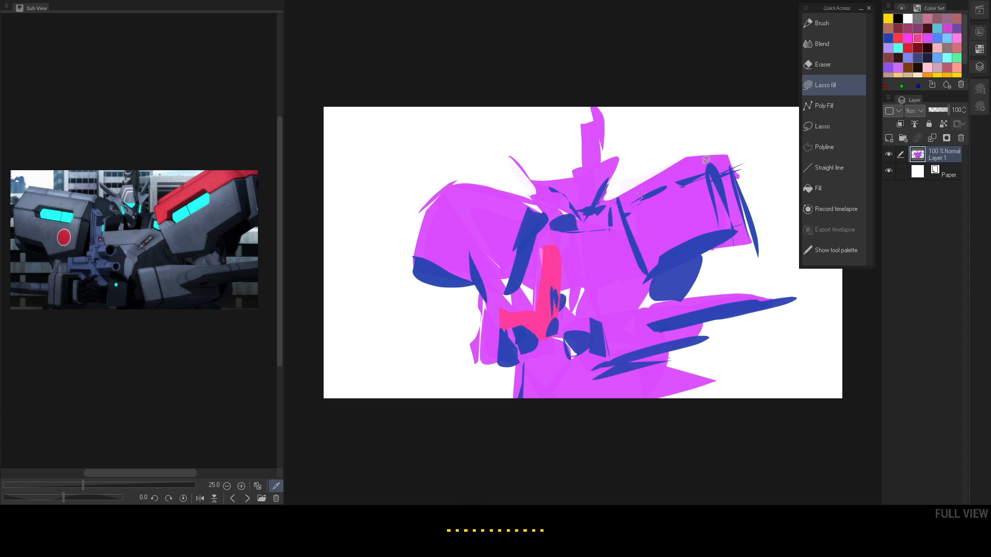
Fill muted magenta planes on both shoulder armors' front faces, the tall head fin and the right forearm's upper surfaces.
left_click(947, 28)
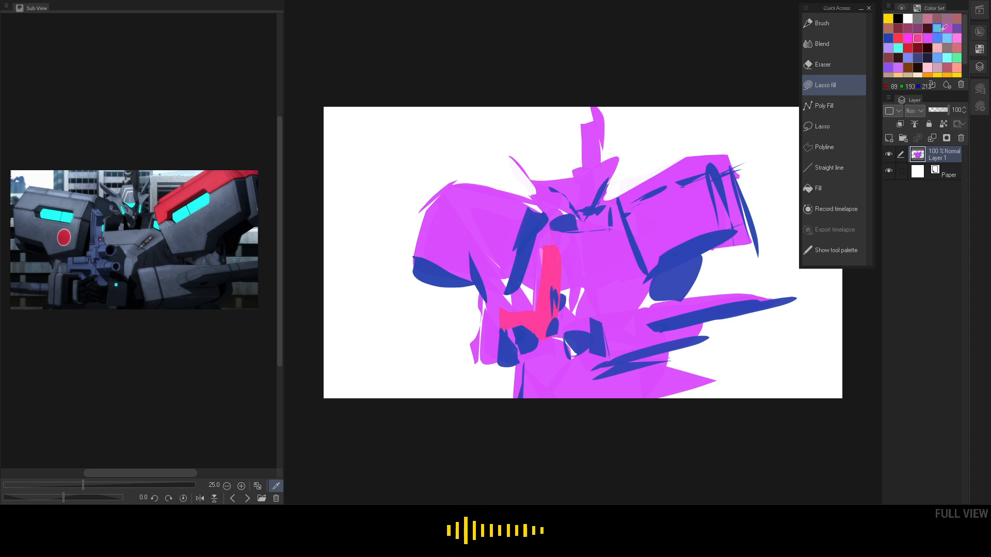
left_click_drag(641, 238, 645, 245)
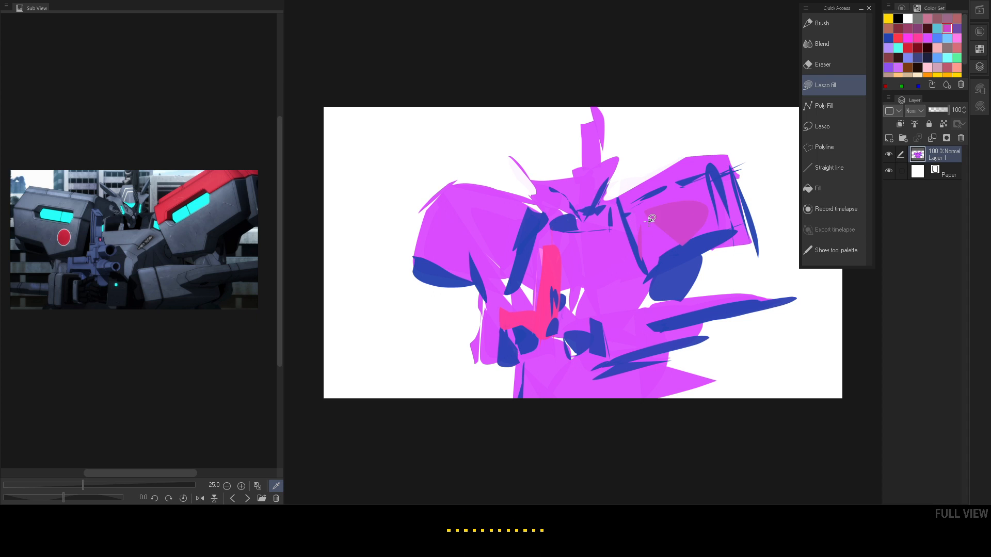
mouse_move(415, 238)
left_mouse_down()
mouse_move(474, 245)
mouse_move(420, 260)
left_mouse_up()
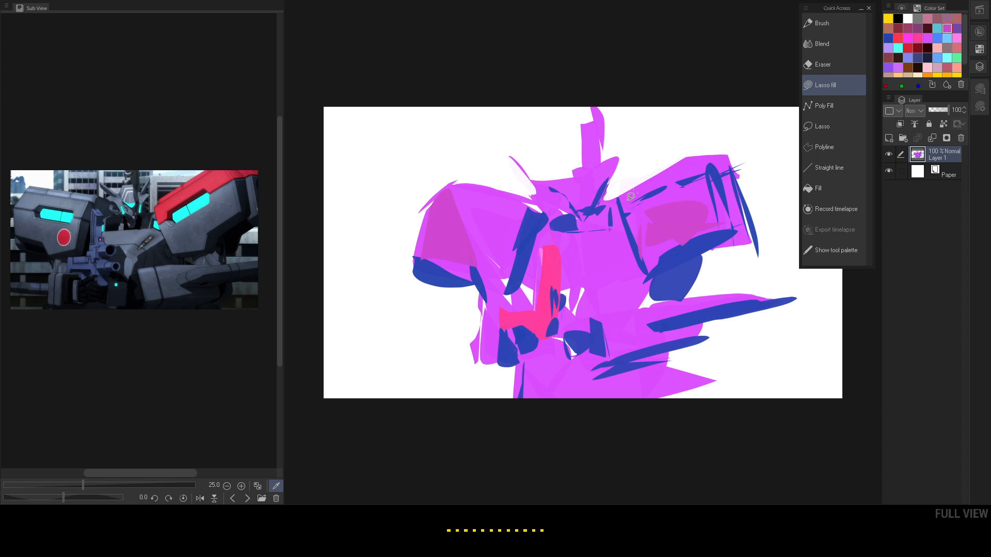
mouse_move(496, 240)
left_mouse_down()
mouse_move(502, 214)
mouse_move(523, 220)
left_mouse_up()
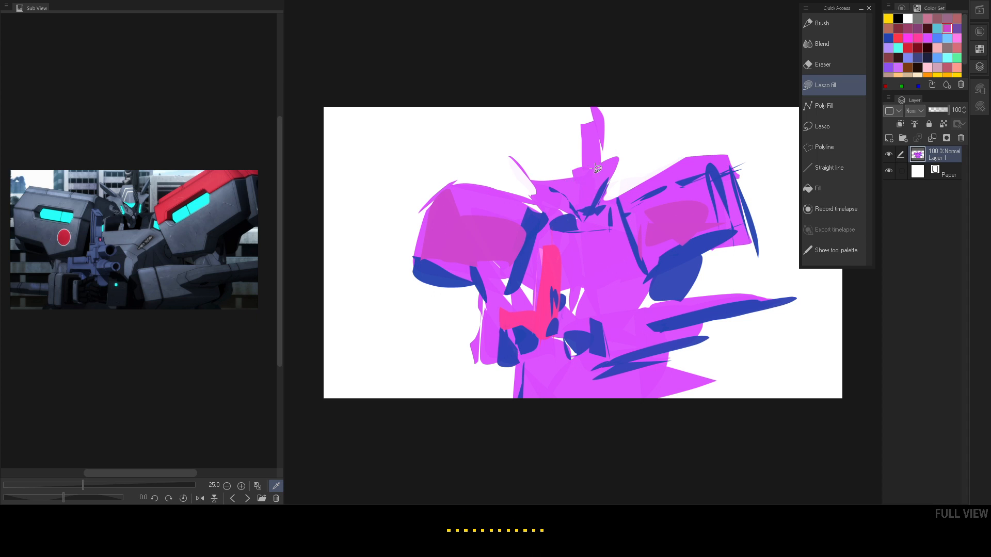
left_click_drag(590, 129, 599, 89)
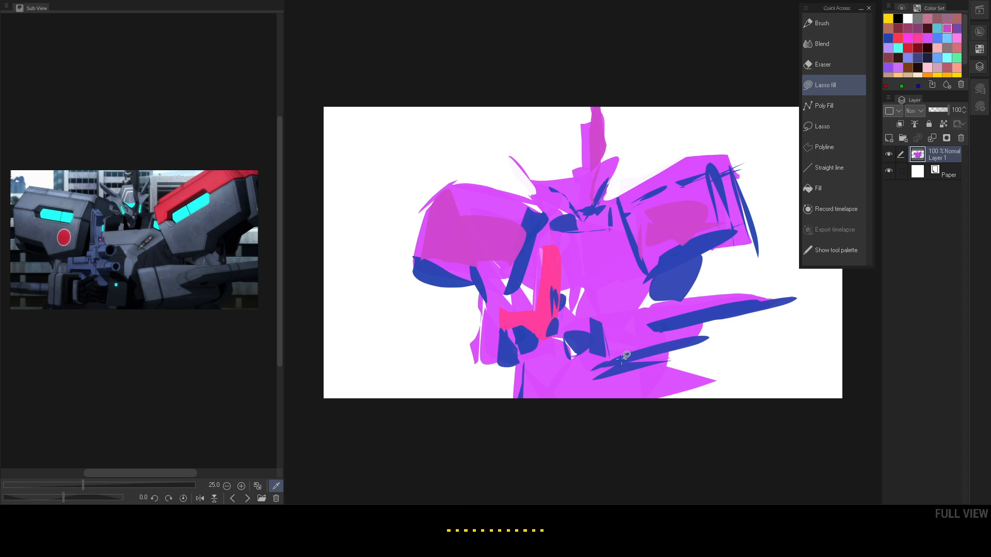
mouse_move(621, 359)
left_mouse_down()
mouse_move(693, 322)
mouse_move(580, 372)
left_mouse_up()
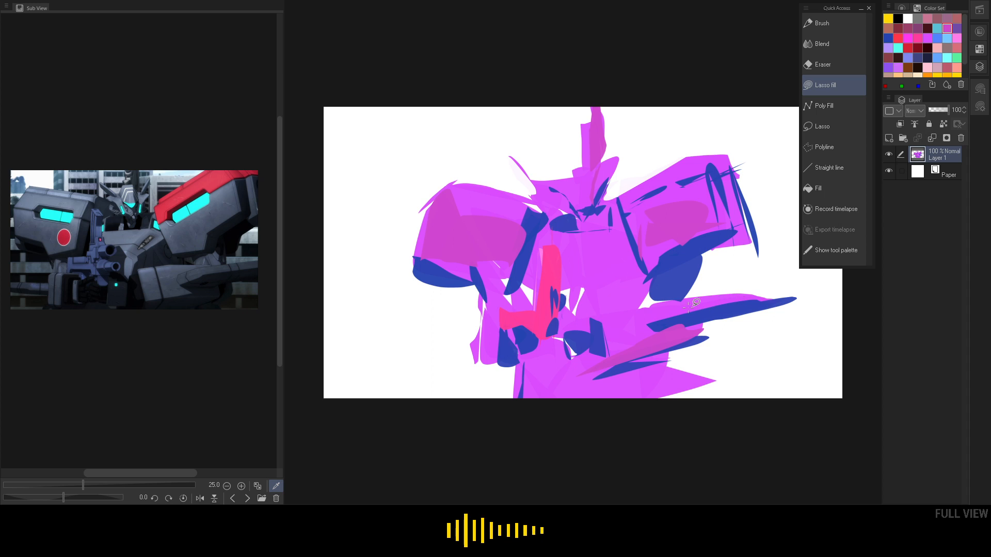
mouse_move(689, 308)
left_mouse_down()
mouse_move(800, 285)
mouse_move(657, 304)
left_mouse_up()
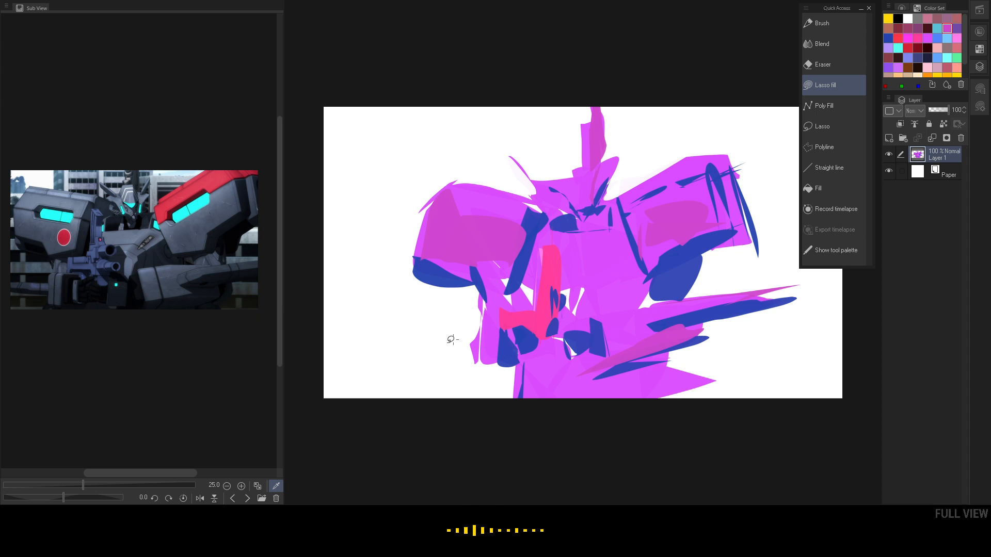
Extend a thin purple spike outward from the left forearm and add dark blue shapes at the right elbow.
mouse_move(484, 342)
left_mouse_down()
mouse_move(449, 335)
mouse_move(479, 351)
left_mouse_up()
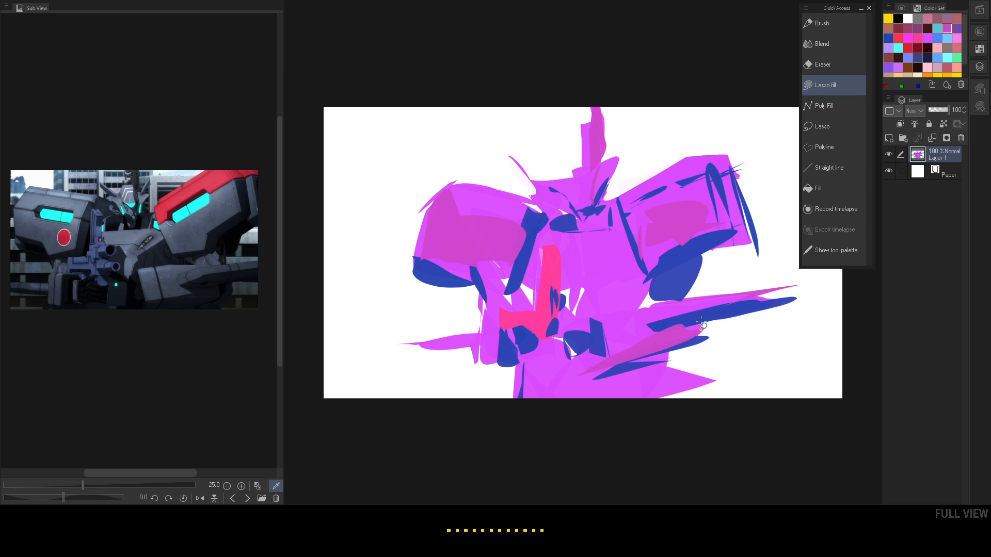
mouse_move(701, 349)
left_mouse_down()
mouse_move(669, 365)
mouse_move(705, 338)
left_mouse_up()
key("u")
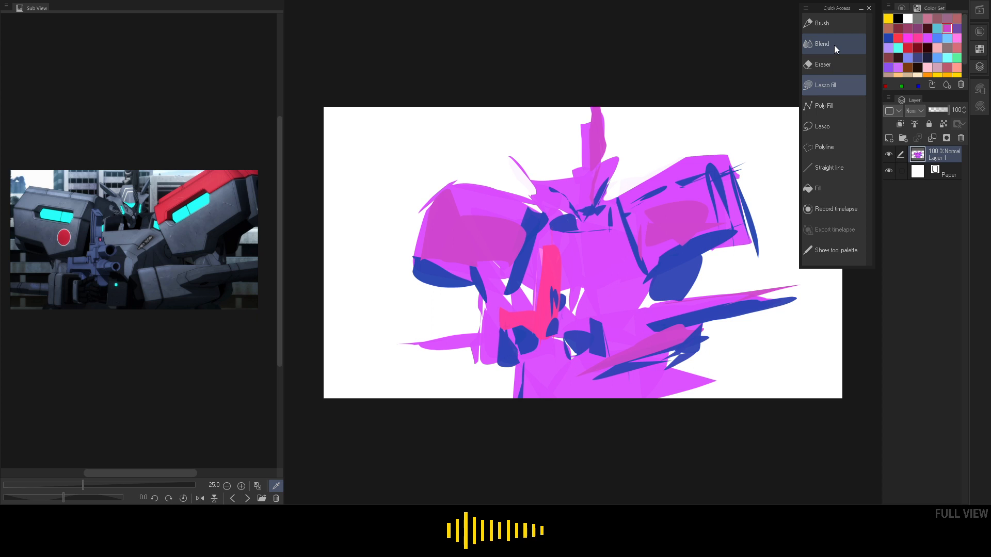
Blend the right shoulder's lower edge, both bottom corners of the torso, the collar and the gaps in the central chest.
left_click(832, 44)
key("u")
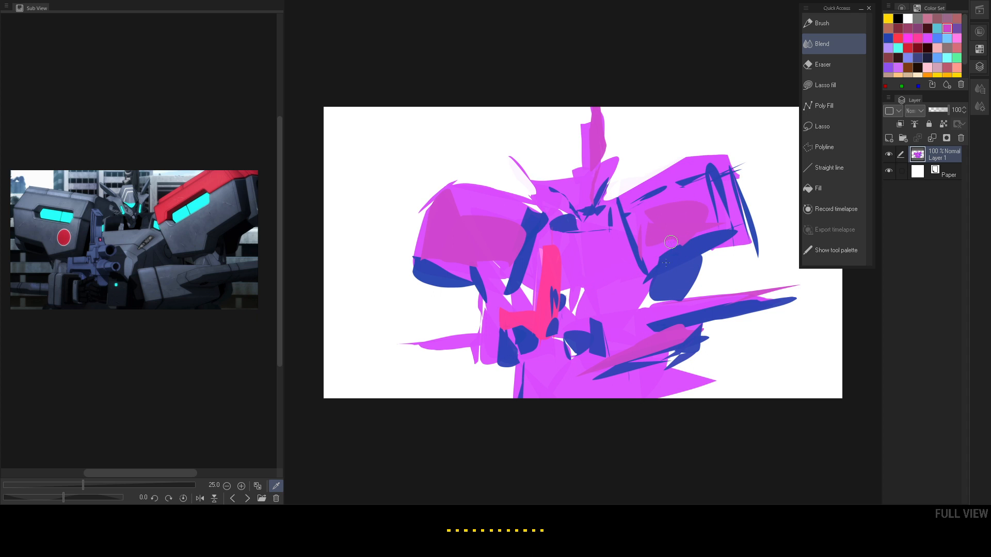
left_click_drag(671, 242, 665, 263)
left_click_drag(701, 372, 680, 398)
left_click_drag(556, 388, 542, 398)
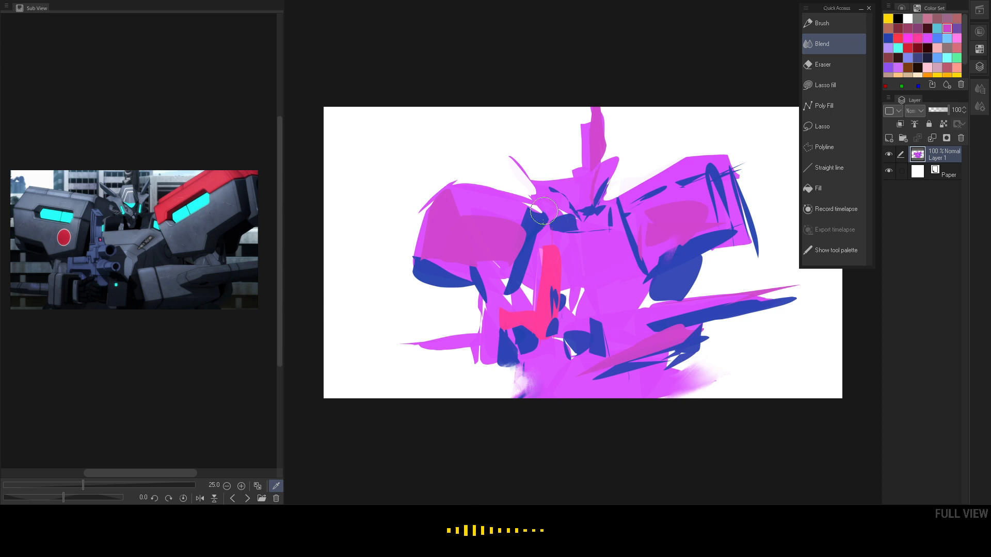
left_click_drag(544, 211, 547, 216)
left_click_drag(591, 274, 574, 298)
mouse_move(586, 195)
left_mouse_down()
mouse_move(597, 191)
mouse_move(595, 164)
mouse_move(582, 222)
left_mouse_up()
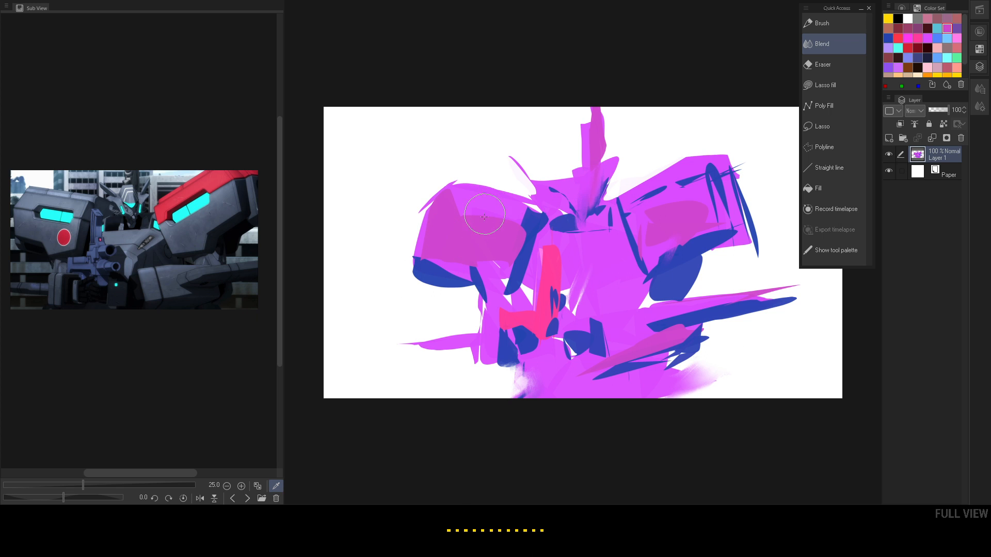
Soften the left shoulder and arm edges, right upper arm shadow, head fin and dark blue waist shape with the Blend tool.
left_click_drag(514, 262, 505, 284)
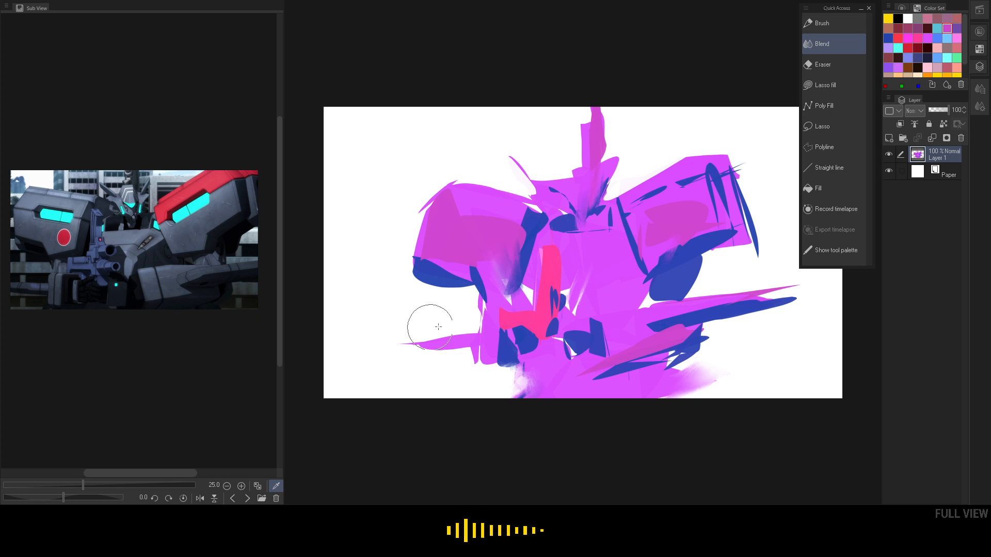
mouse_move(439, 327)
left_mouse_down()
mouse_move(473, 309)
mouse_move(446, 320)
mouse_move(422, 206)
mouse_move(409, 246)
mouse_move(417, 222)
mouse_move(462, 233)
mouse_move(446, 296)
mouse_move(466, 297)
left_mouse_up()
mouse_move(694, 278)
left_mouse_down()
mouse_move(705, 272)
mouse_move(666, 295)
left_mouse_up()
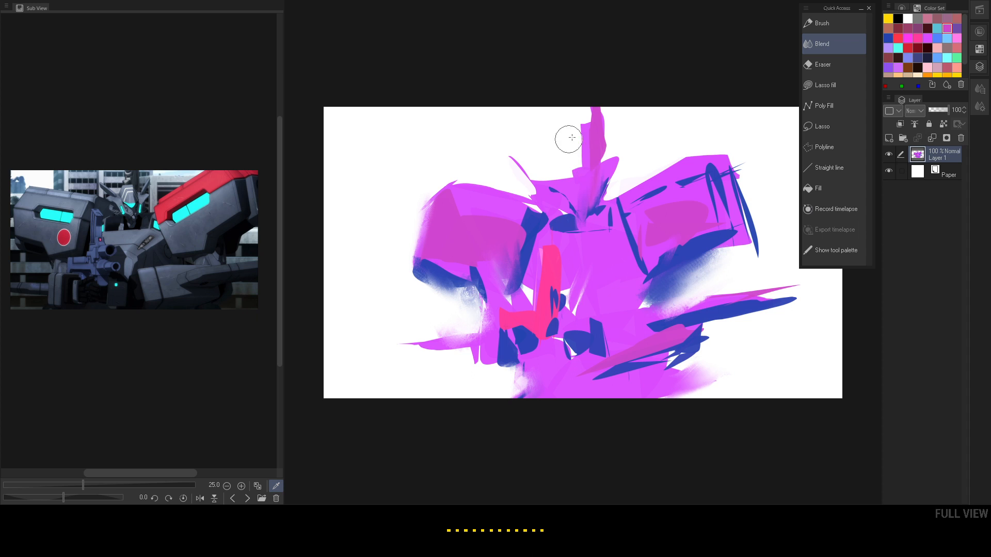
mouse_move(572, 138)
left_mouse_down()
mouse_move(606, 147)
mouse_move(619, 140)
left_mouse_up()
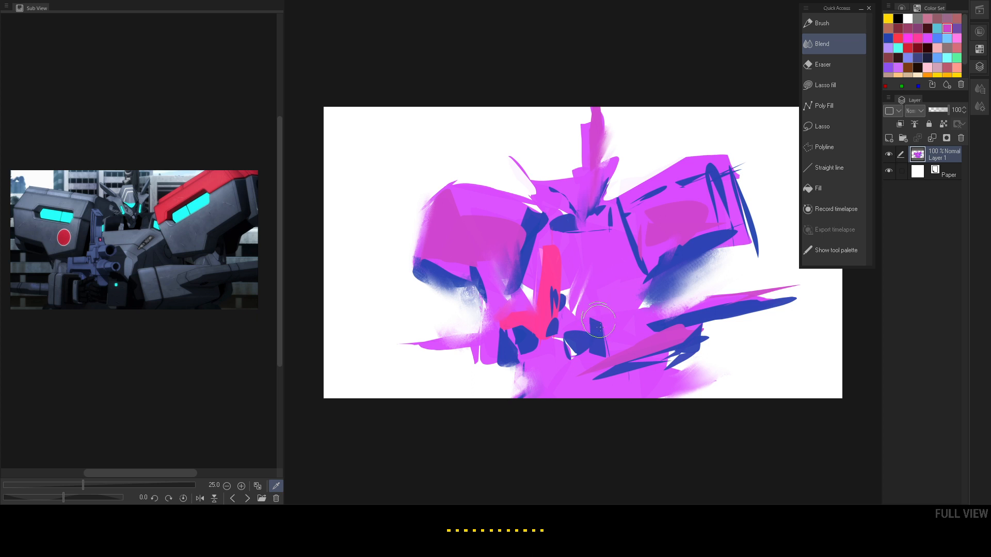
left_click_drag(599, 328, 603, 310)
key("j")
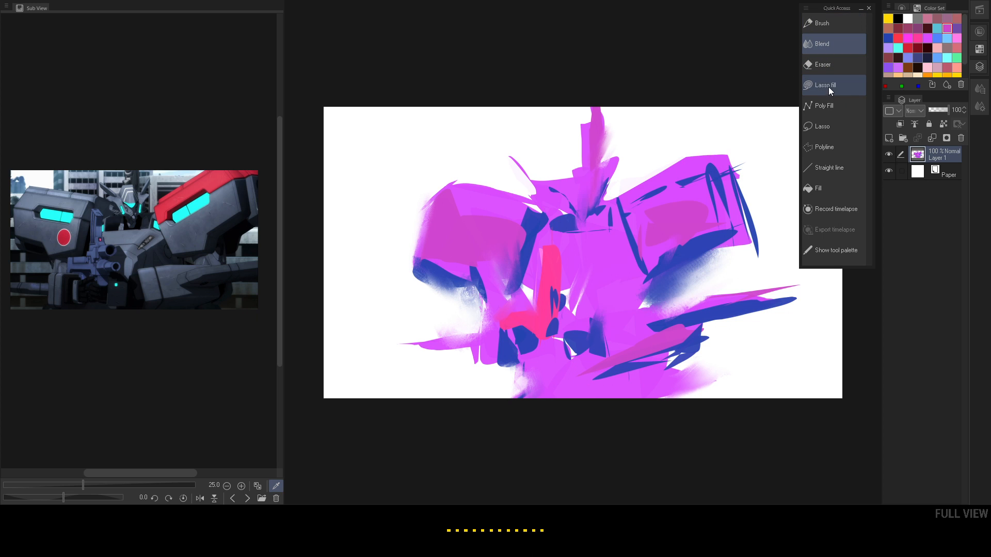
Lasso-fill dark grey-green background shapes on both sides of the head fin and below the right forearm.
left_click(828, 86)
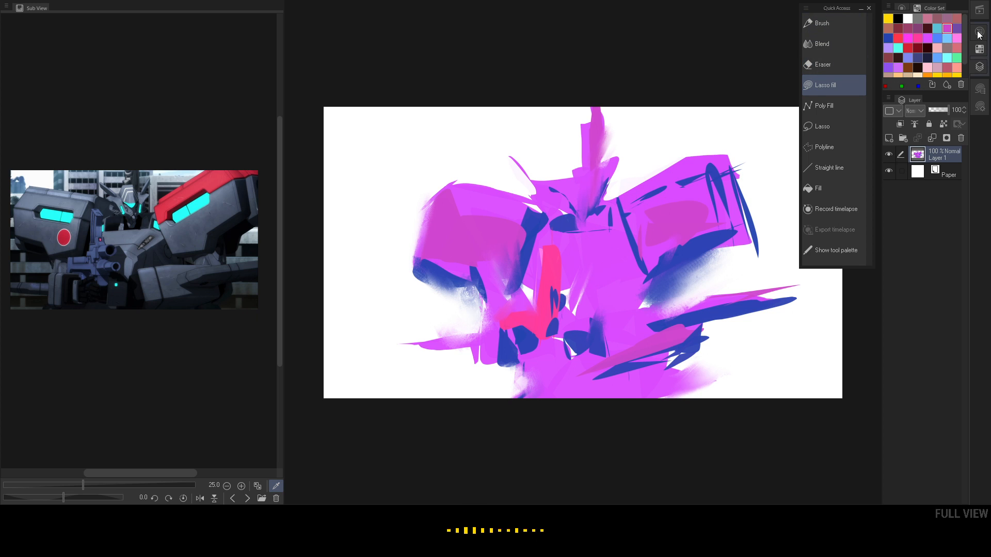
left_click(902, 8)
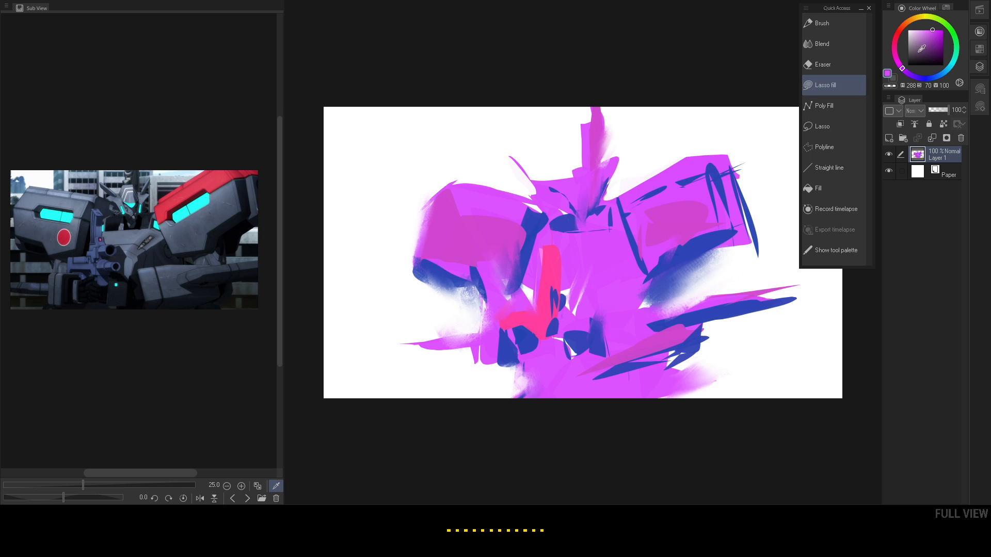
left_click(947, 26)
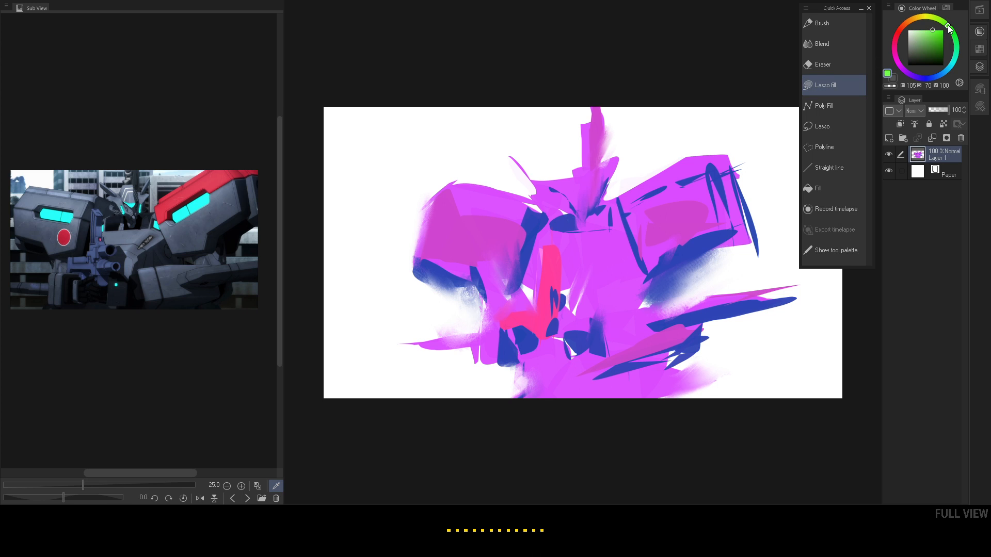
left_click_drag(924, 44, 914, 50)
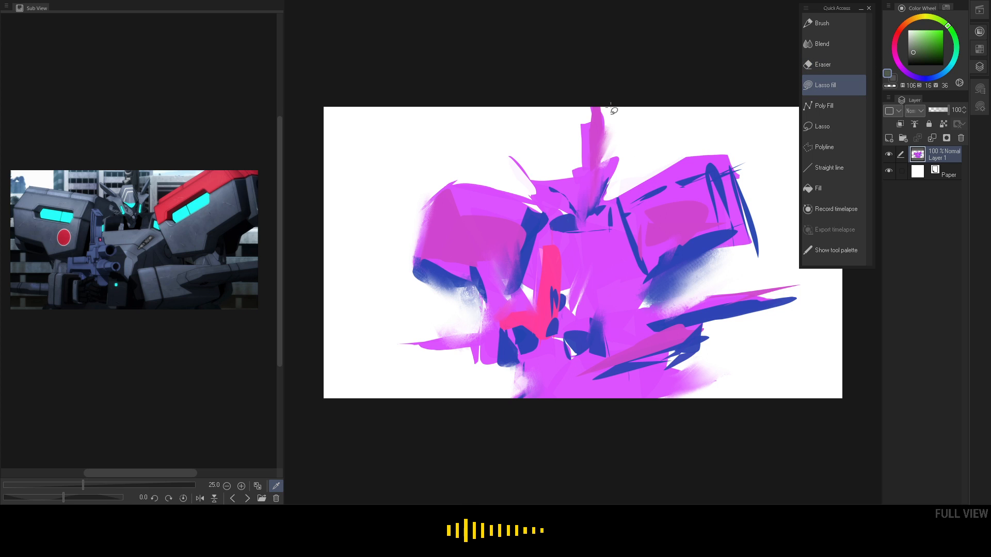
mouse_move(613, 103)
left_mouse_down()
mouse_move(737, 101)
mouse_move(627, 86)
mouse_move(557, 178)
mouse_move(486, 182)
mouse_move(464, 98)
left_mouse_up()
mouse_move(577, 96)
left_mouse_down()
mouse_move(577, 164)
mouse_move(562, 176)
left_mouse_up()
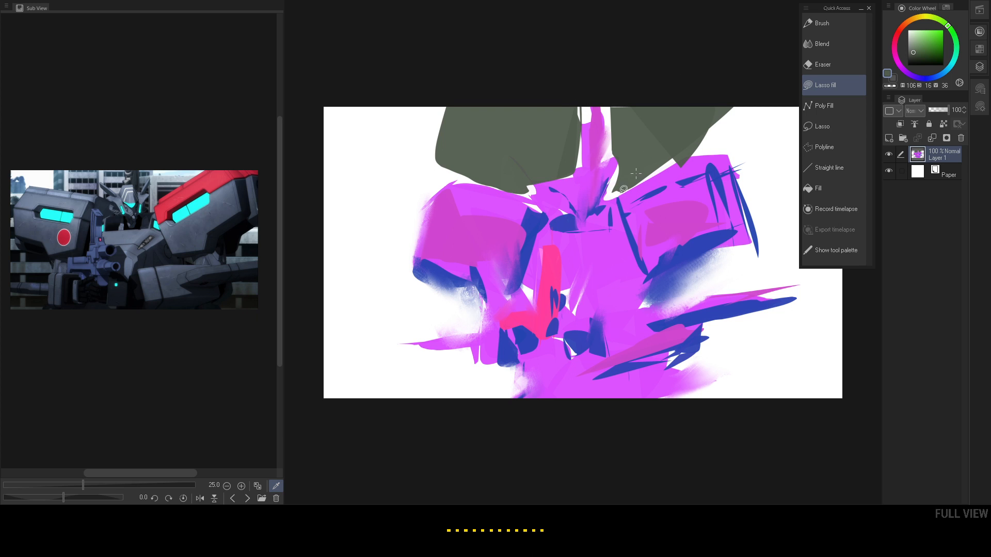
mouse_move(692, 349)
left_mouse_down()
mouse_move(715, 346)
mouse_move(752, 398)
left_mouse_up()
Lasso-fill pale yellow highlights on both shoulder armors, beside the collar and along the right forearm.
left_click(913, 45)
left_click(937, 19)
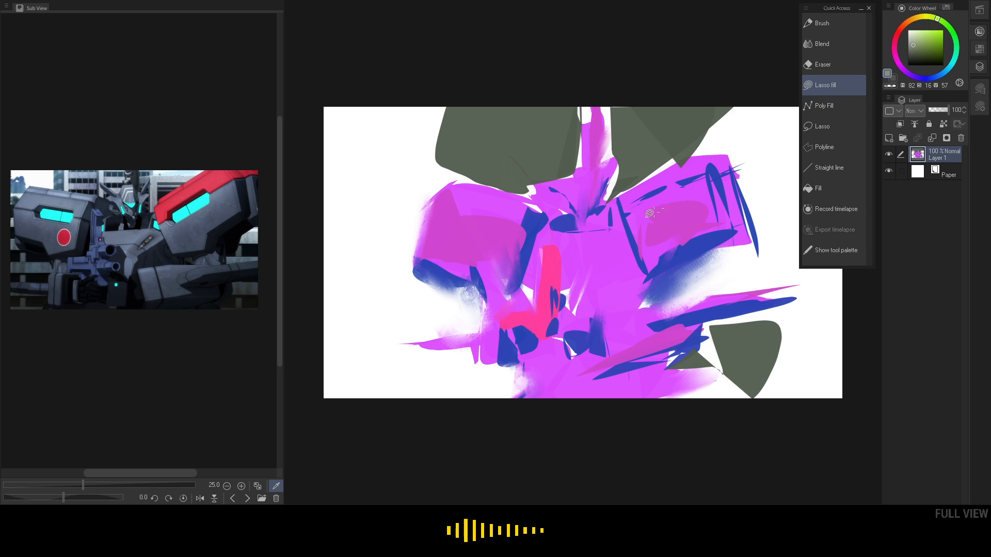
left_click_drag(643, 212, 672, 193)
left_click(918, 35)
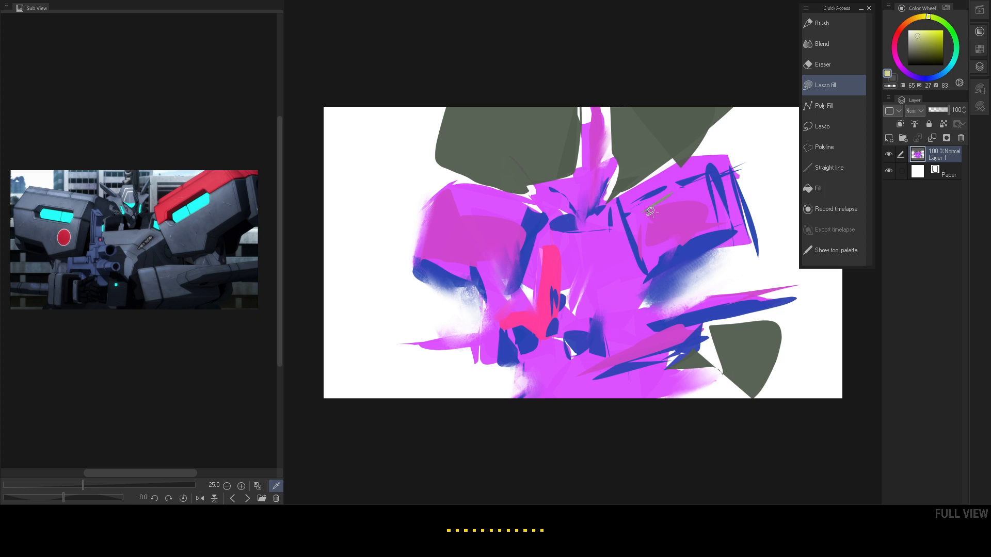
mouse_move(648, 210)
left_mouse_down()
mouse_move(688, 186)
mouse_move(626, 222)
left_mouse_up()
left_click_drag(487, 213, 520, 229)
left_click_drag(606, 223, 614, 211)
left_click_drag(549, 214, 545, 229)
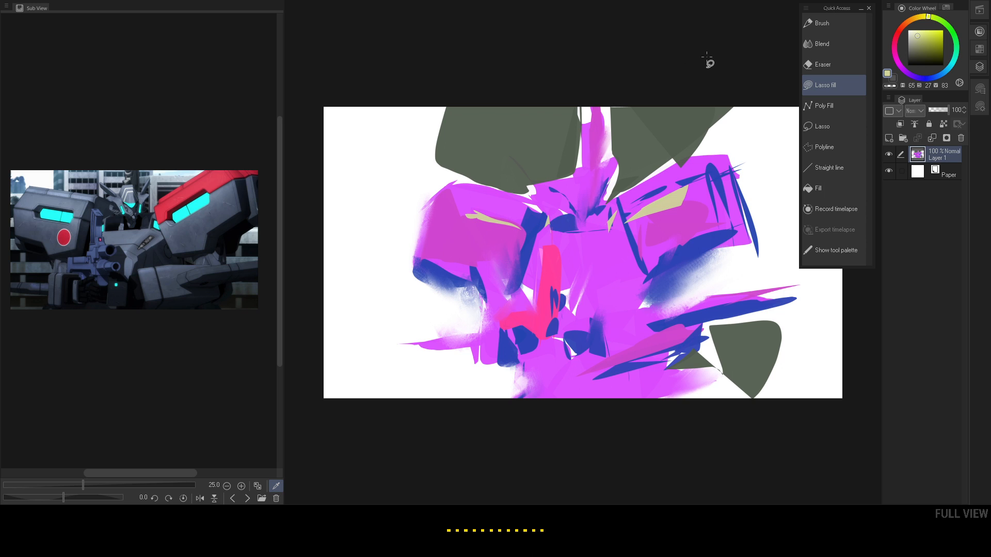
mouse_move(587, 365)
left_mouse_down()
mouse_move(622, 370)
mouse_move(605, 355)
mouse_move(704, 332)
left_mouse_up()
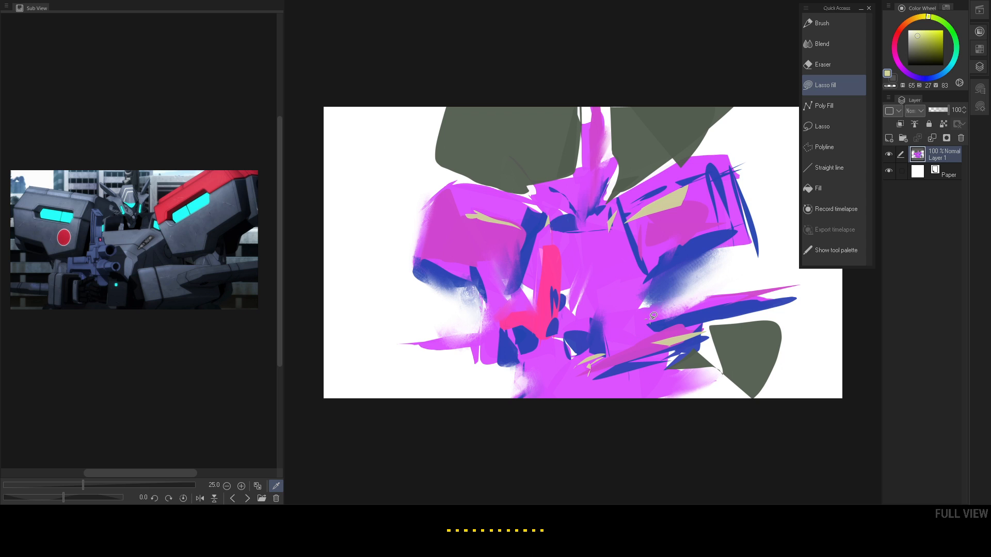
Darken the painting's colors with Level Correction by shifting the RGB input midtones toward the highlights.
left_click(814, 195)
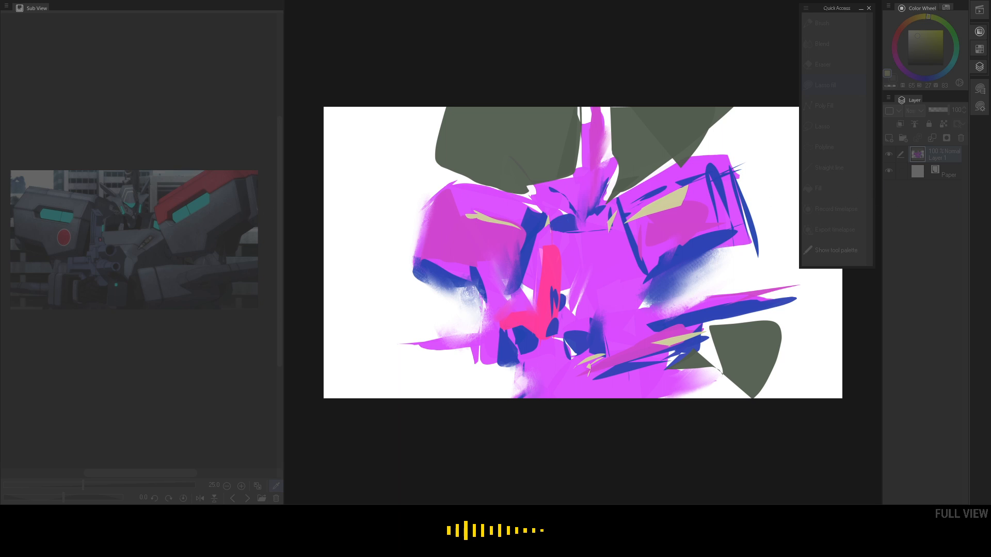
key("ctrl+l")
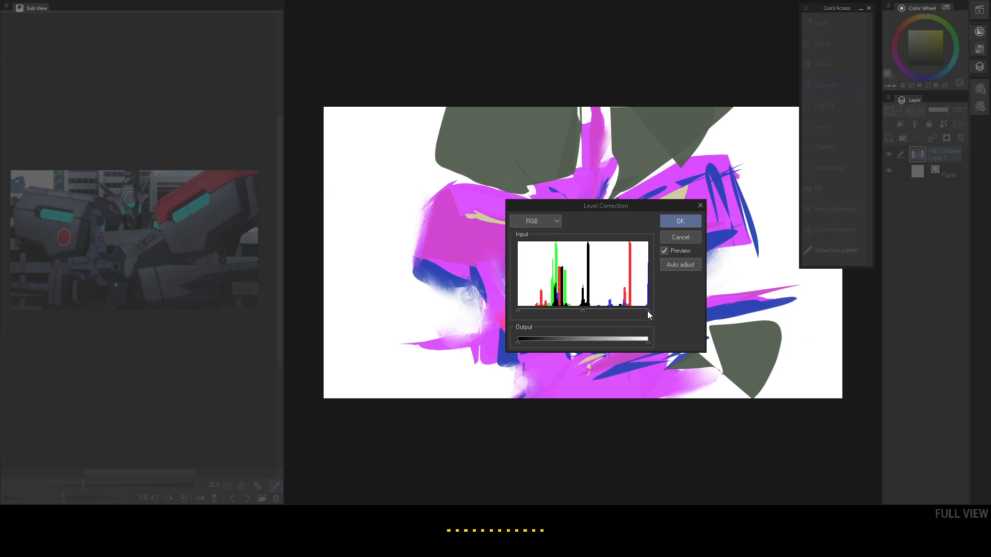
left_click_drag(648, 312, 631, 312)
left_click_drag(645, 205, 487, 303)
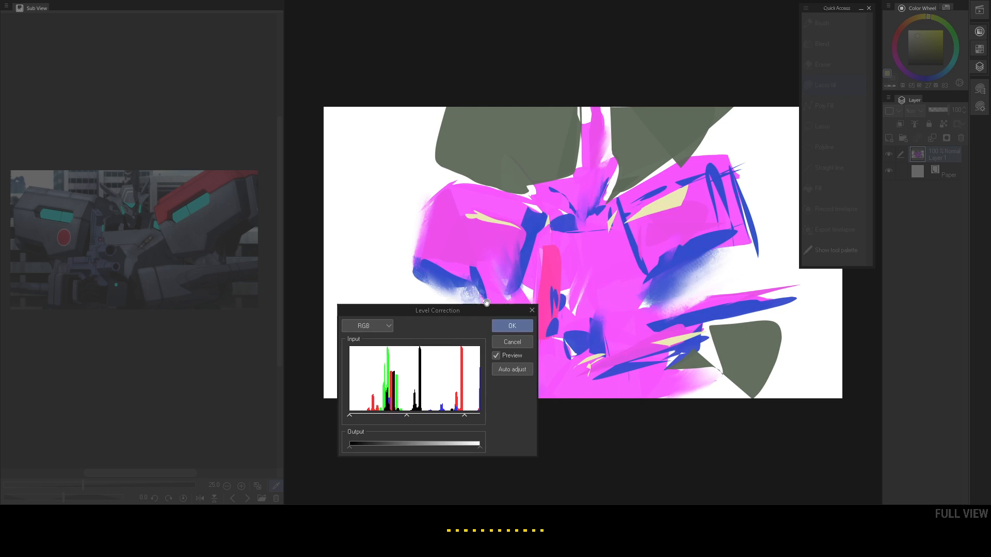
left_click_drag(467, 415, 482, 415)
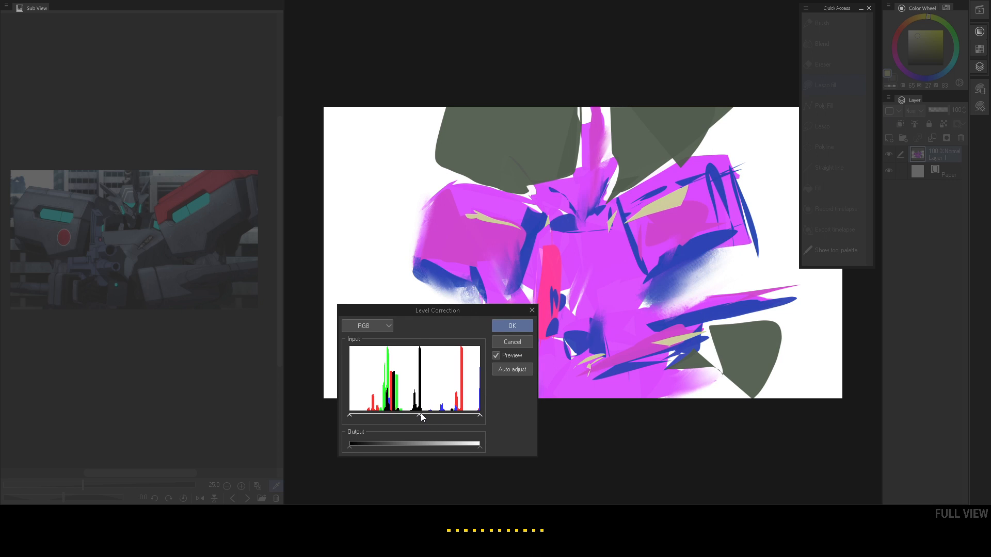
left_click_drag(421, 414, 476, 418)
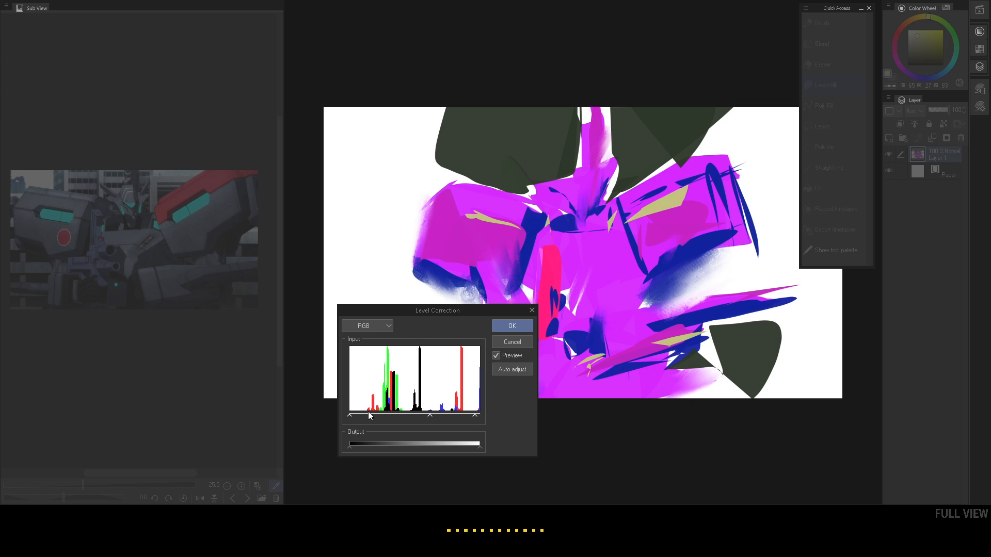
left_click_drag(351, 416, 360, 416)
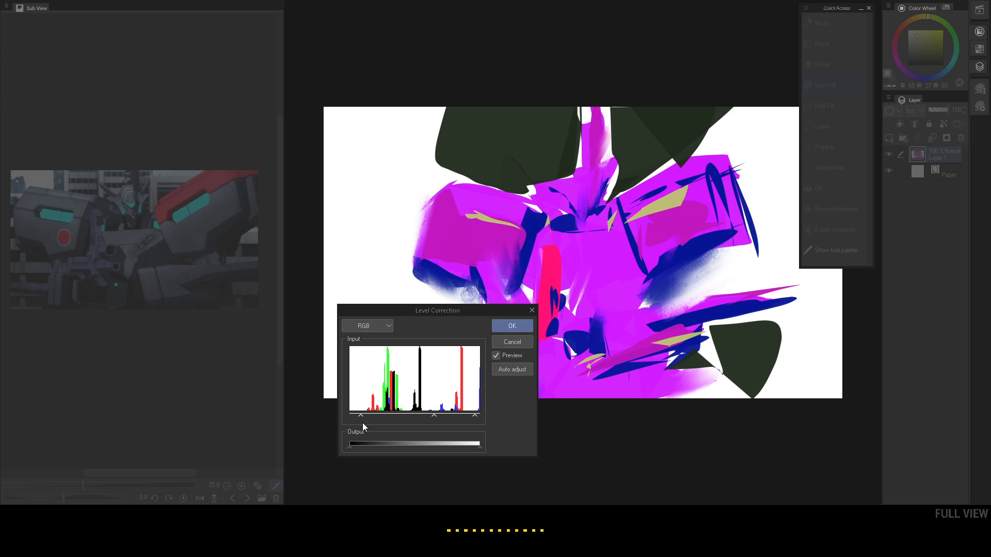
left_click_drag(361, 416, 352, 419)
left_click(508, 345)
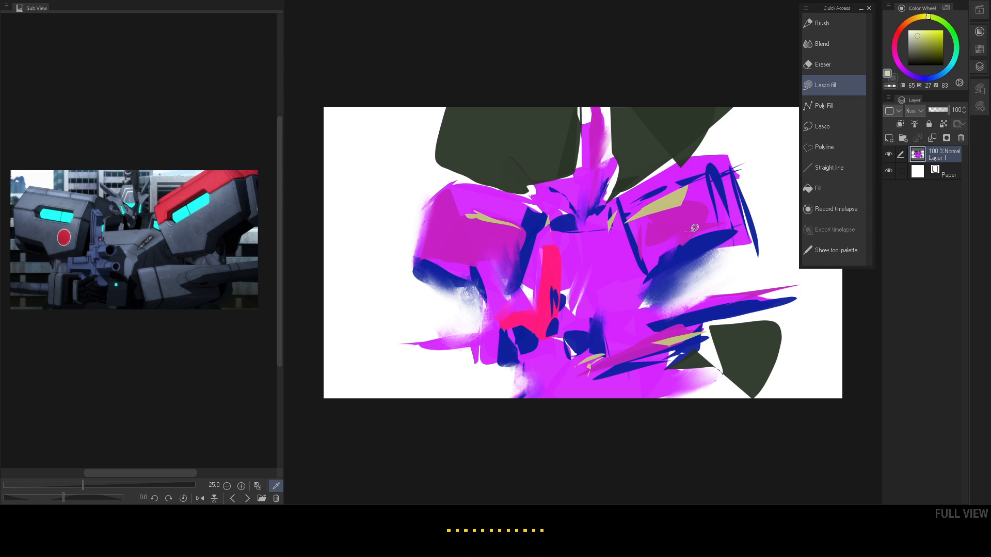
Paint black shadows under both shoulder armors and on the upper arms with the Hard Round brush.
key("b")
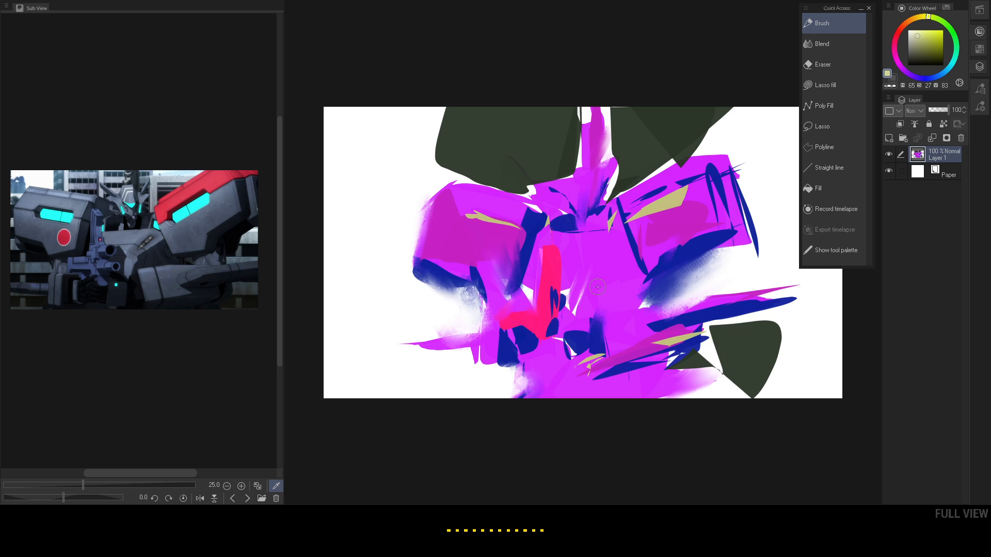
key("b")
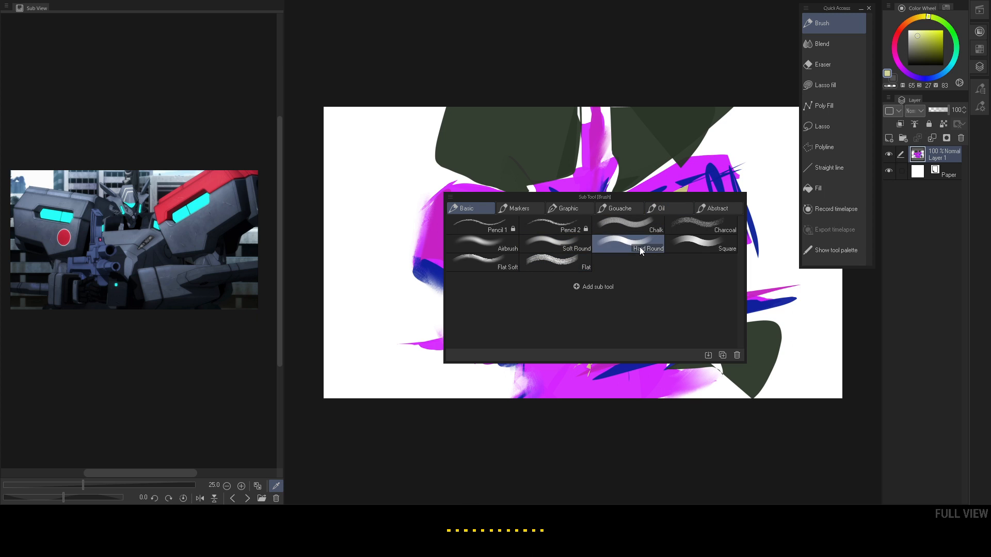
key("b")
key("b")
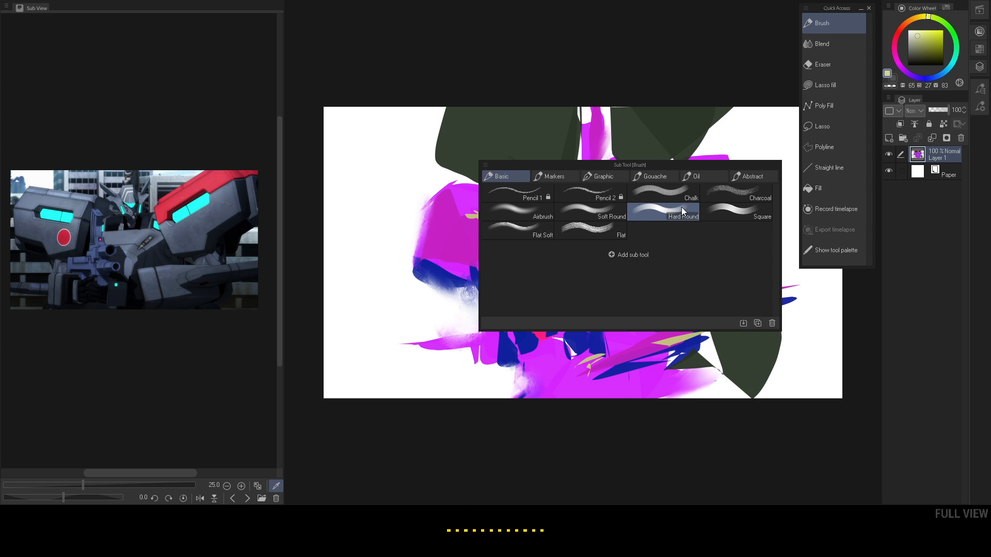
key("b")
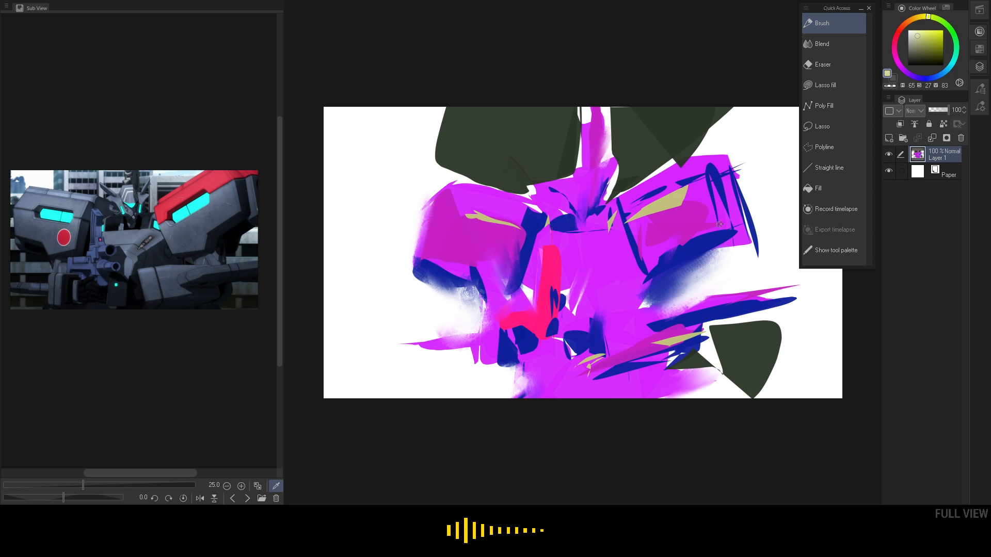
left_click(692, 257, "alt")
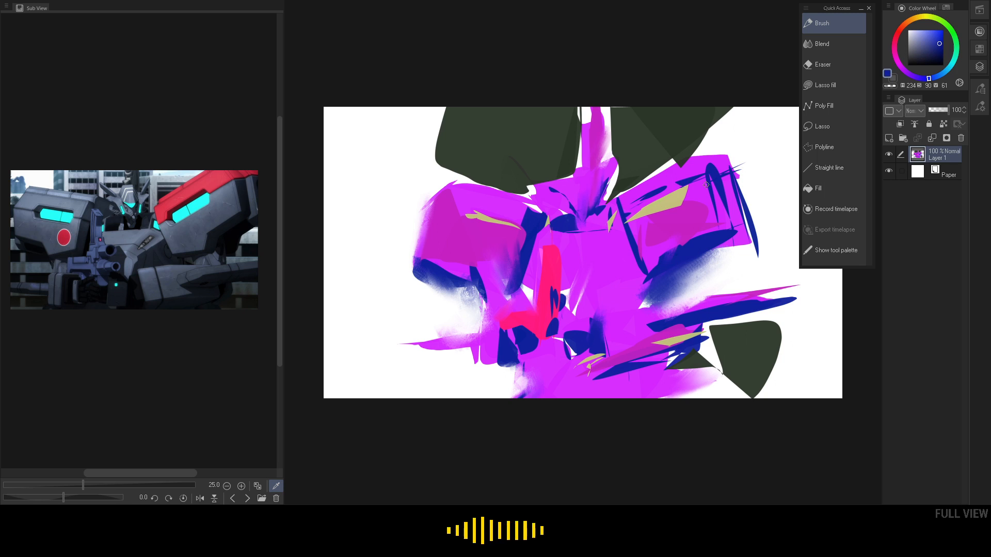
left_click(908, 66)
mouse_move(671, 272)
left_mouse_down()
mouse_move(653, 297)
mouse_move(681, 269)
mouse_move(654, 303)
left_mouse_up()
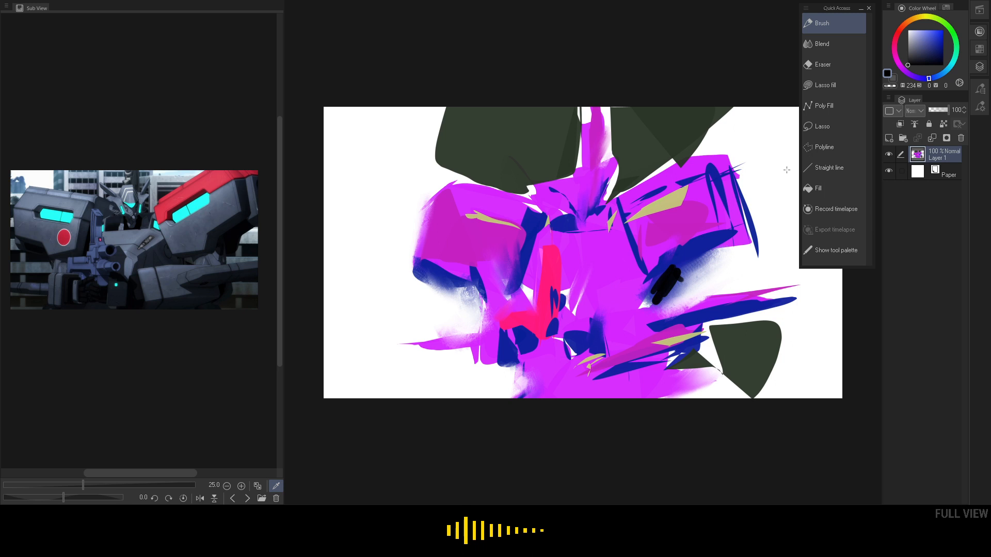
mouse_move(690, 247)
left_mouse_down()
mouse_move(666, 252)
mouse_move(723, 234)
left_mouse_up()
left_click_drag(472, 276, 427, 264)
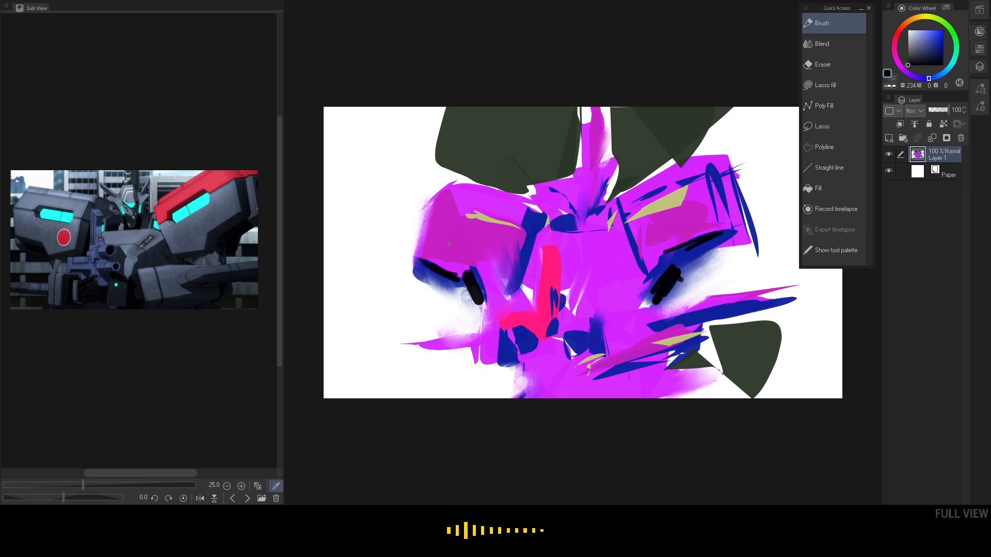
Sketch thin black lines across the collar and paint a dark purple patch on the right side of the chest.
left_click_drag(574, 252, 607, 233)
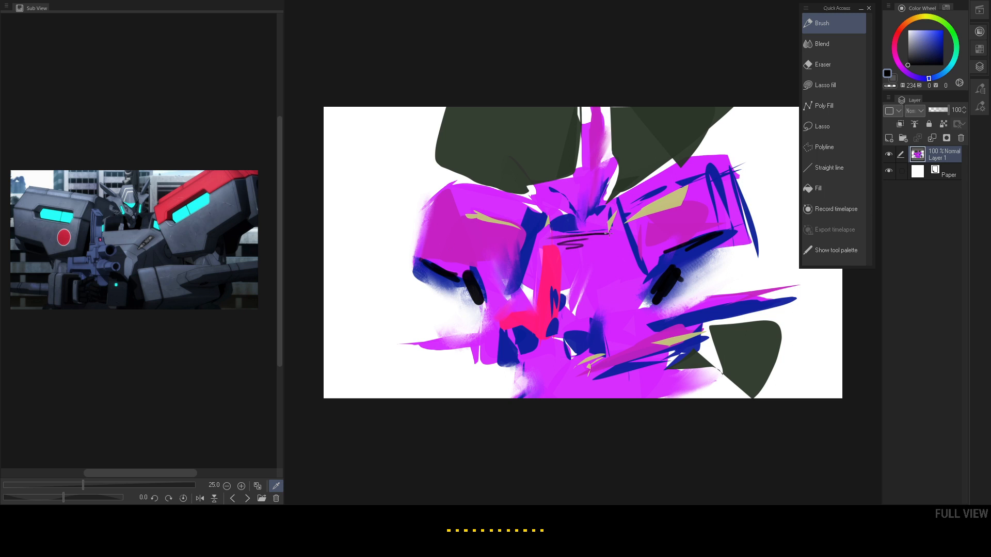
mouse_move(608, 273)
left_mouse_down()
mouse_move(580, 295)
mouse_move(612, 269)
mouse_move(643, 276)
mouse_move(599, 304)
mouse_move(614, 297)
left_mouse_up()
left_click(612, 270, "alt")
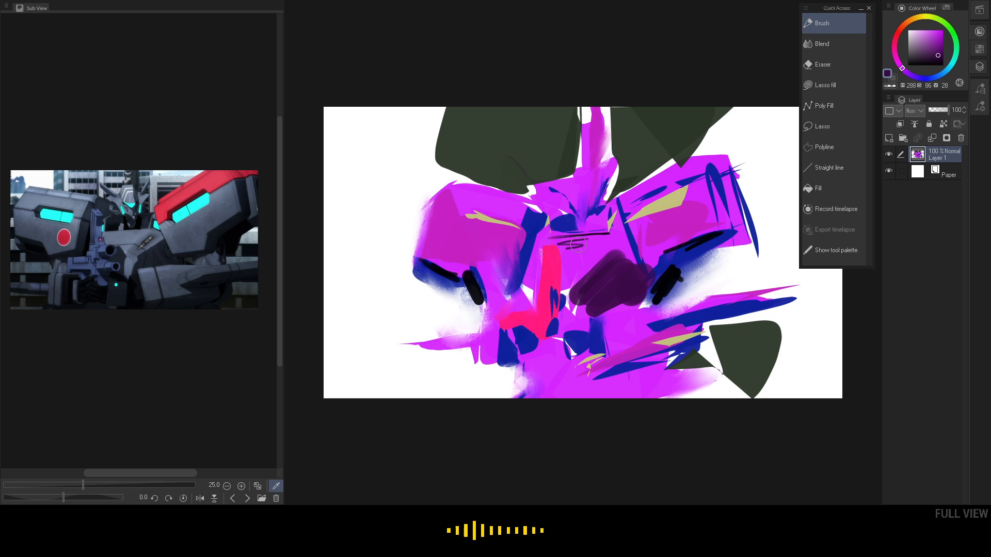
Block in the collar shadow in black and add thin black accents around the face and along both head antennae.
left_click(575, 243, "alt")
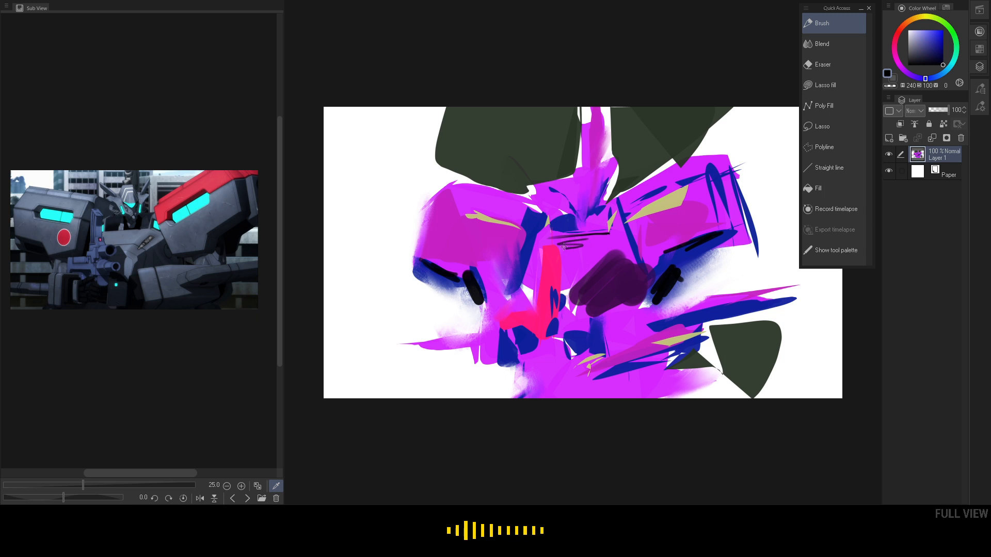
mouse_move(564, 246)
left_mouse_down()
mouse_move(601, 239)
mouse_move(567, 235)
mouse_move(611, 228)
mouse_move(616, 239)
left_mouse_up()
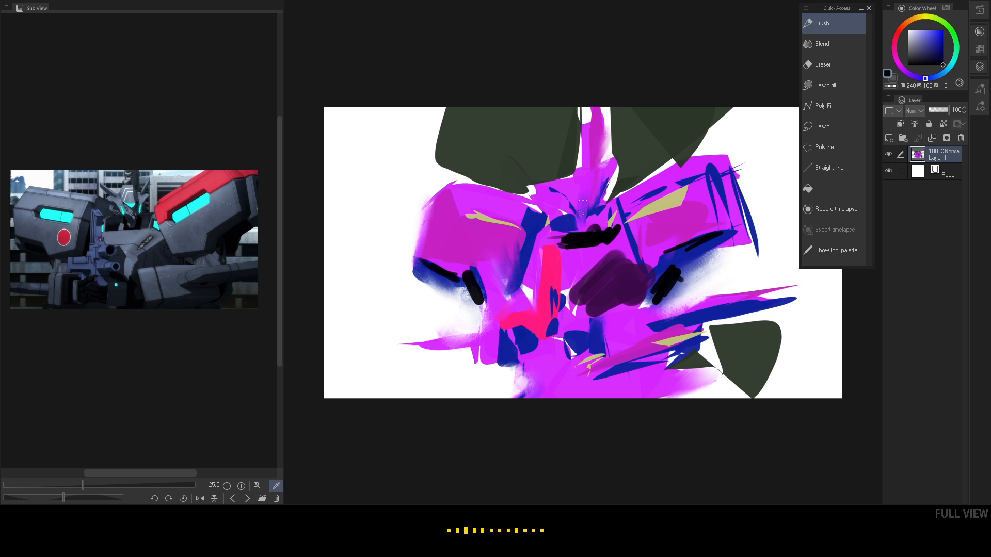
left_click_drag(568, 217, 574, 235)
left_click_drag(608, 176, 625, 139)
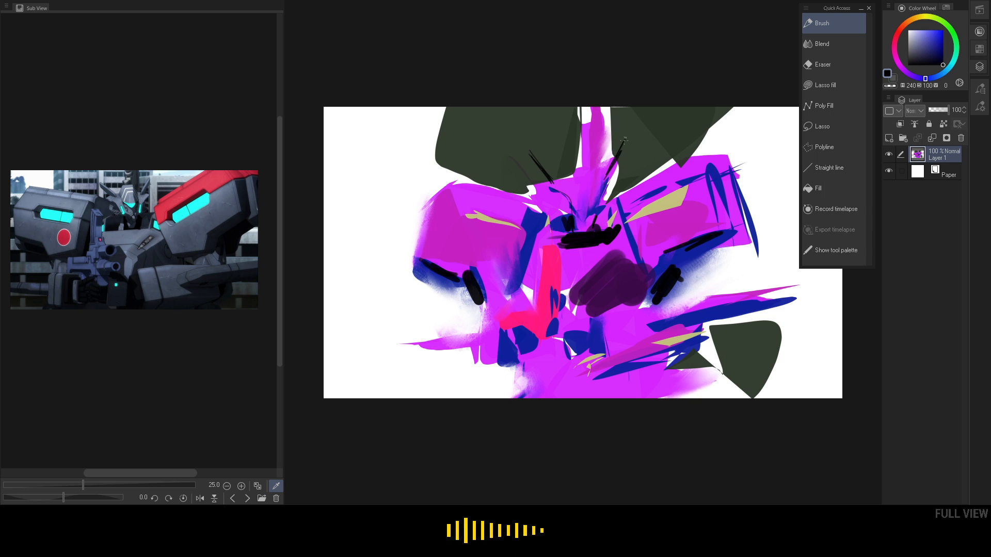
Refine both head antennae with thin strokes in purple and dark green sampled from the painting.
left_click(604, 168, "alt")
mouse_move(599, 173)
left_mouse_down()
mouse_move(618, 136)
mouse_move(623, 146)
left_mouse_up()
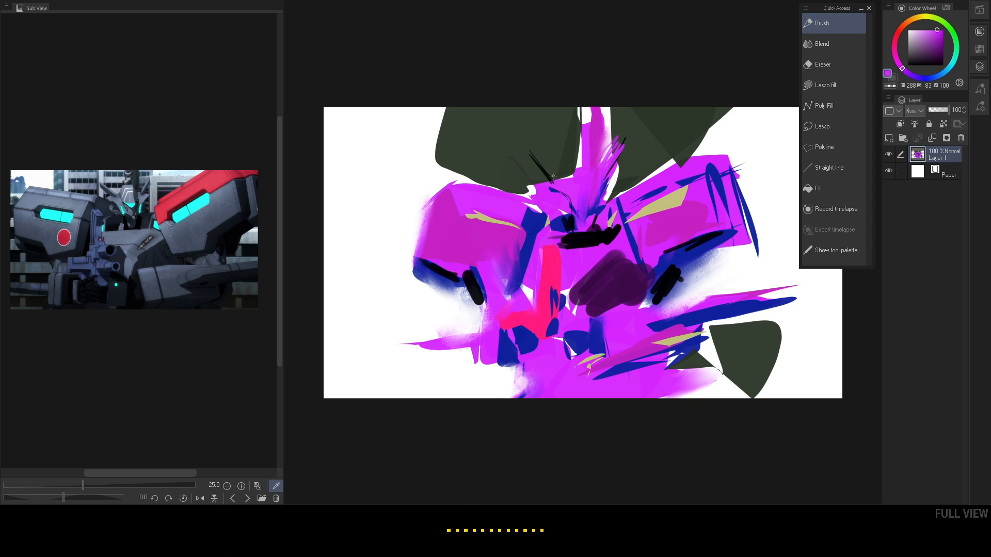
left_click(577, 157, "alt")
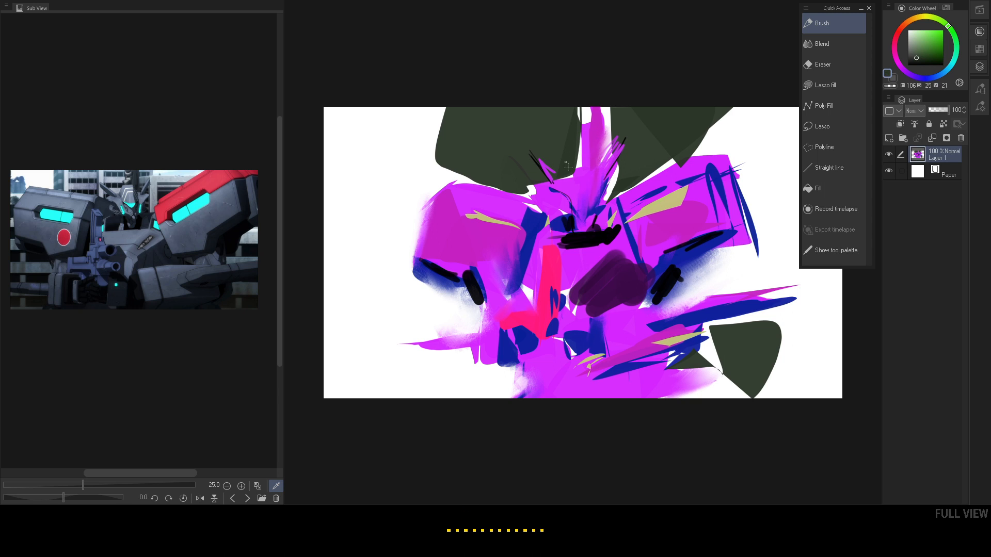
left_click(584, 173, "alt")
mouse_move(565, 168)
left_mouse_down()
mouse_move(590, 159)
mouse_move(571, 176)
left_mouse_up()
Paint pale purple highlights on the head crest and along the upper planes of both shoulder armors.
left_click_drag(931, 37, 922, 26)
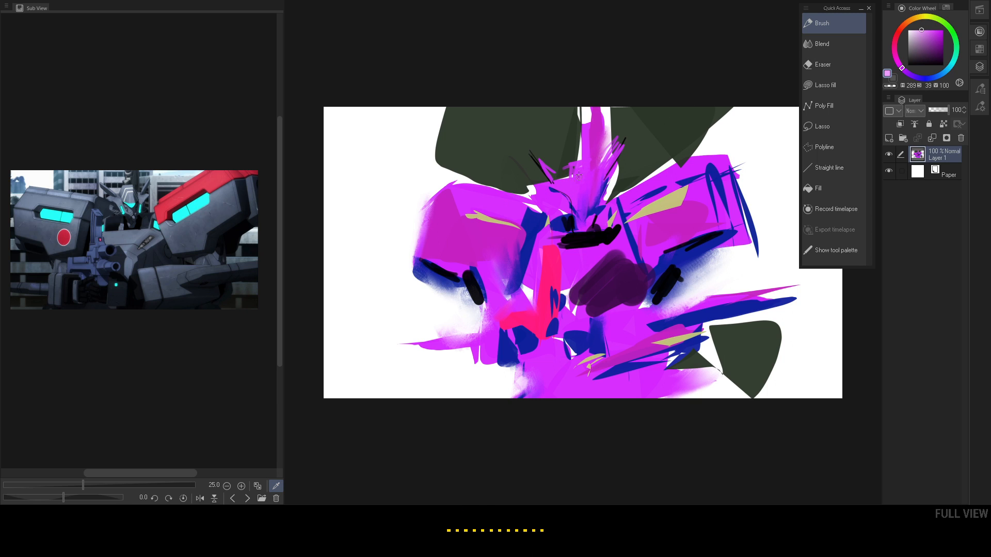
mouse_move(578, 176)
left_mouse_down()
mouse_move(577, 195)
mouse_move(586, 161)
mouse_move(594, 175)
left_mouse_up()
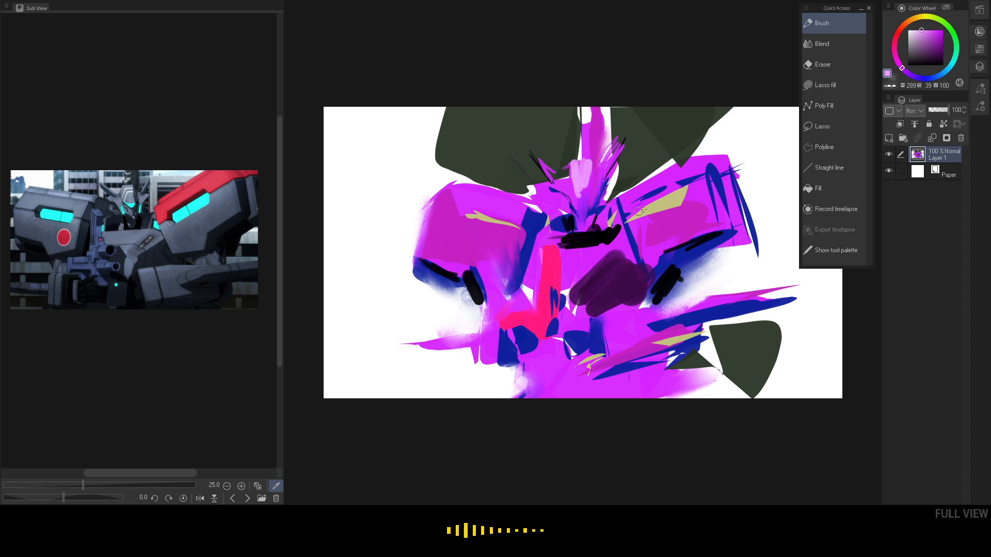
left_click_drag(626, 226, 652, 214)
left_click_drag(712, 181, 685, 194)
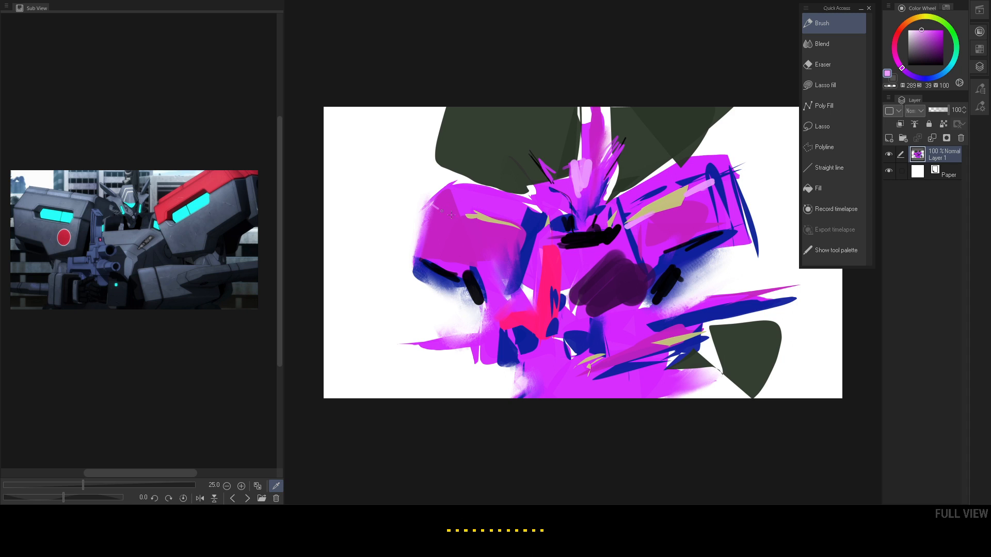
left_click_drag(451, 215, 432, 209)
left_click_drag(497, 231, 515, 237)
left_click_drag(458, 190, 526, 210)
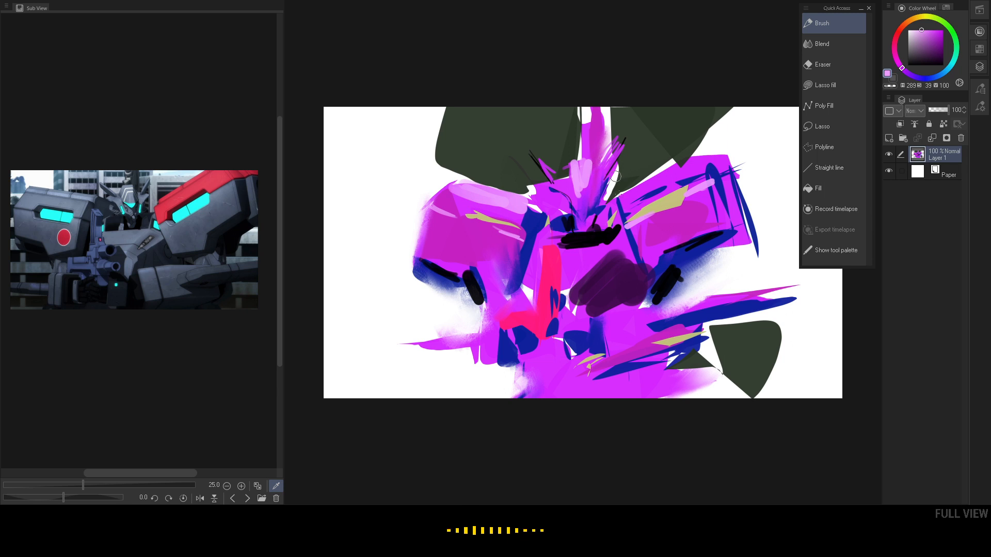
Add black accents along the dark chest patch, across the waist and lower right arm, and around the lower left hand and gun.
left_click(606, 234, "alt")
mouse_move(607, 234)
left_mouse_down()
mouse_move(601, 264)
mouse_move(576, 299)
mouse_move(594, 374)
left_mouse_up()
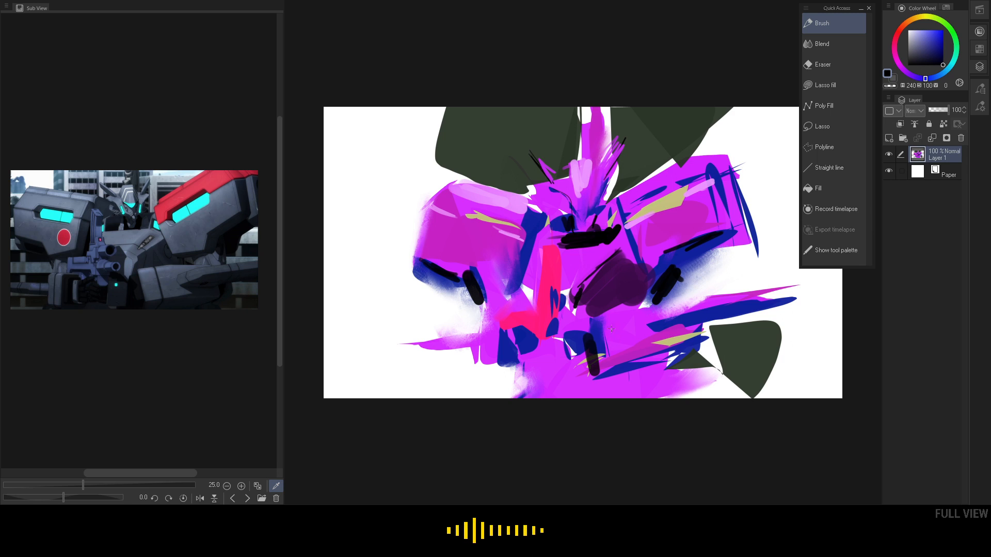
left_click_drag(611, 334, 620, 357)
left_click_drag(694, 334, 682, 351)
mouse_move(622, 368)
left_mouse_down()
mouse_move(663, 357)
mouse_move(600, 377)
left_mouse_up()
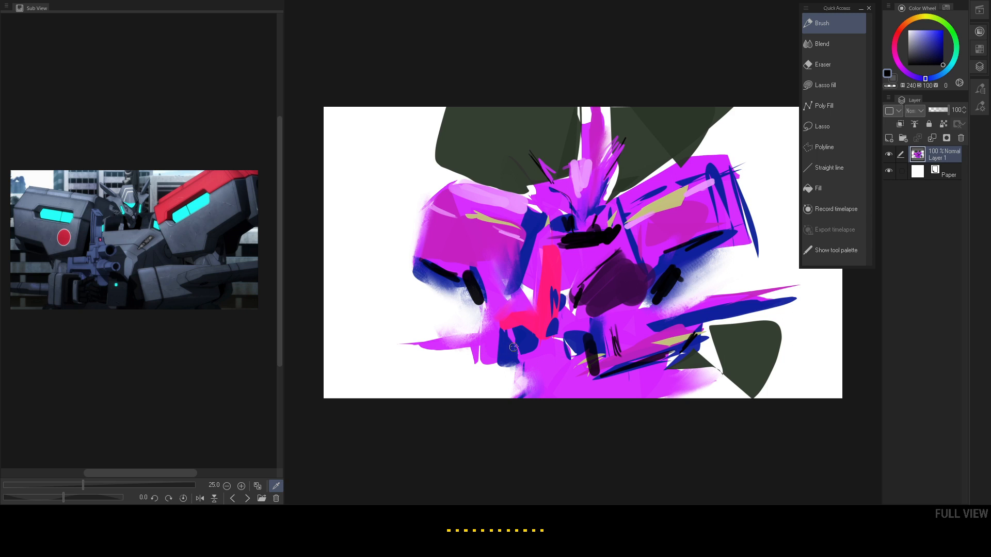
left_click_drag(511, 334, 508, 356)
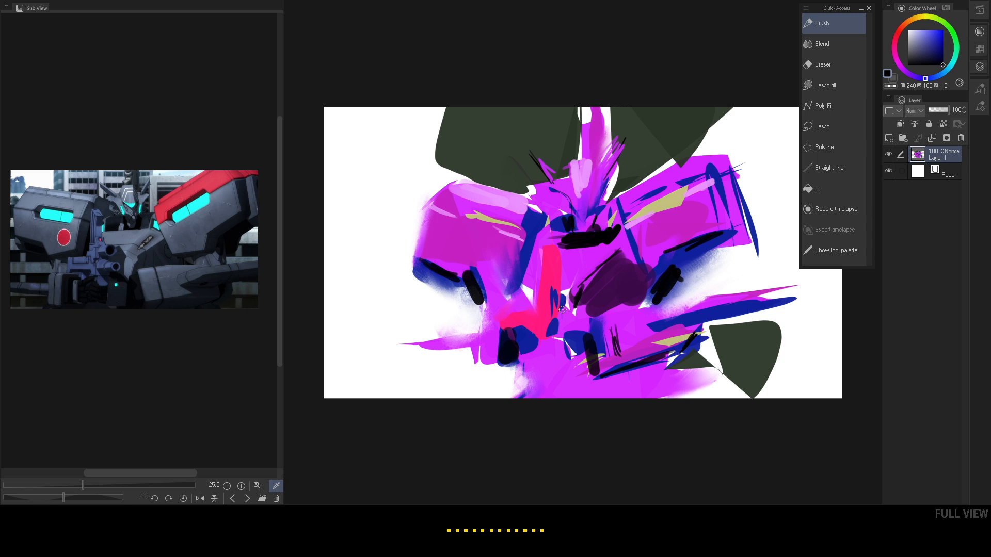
mouse_move(561, 309)
left_mouse_down()
mouse_move(501, 318)
mouse_move(544, 298)
mouse_move(490, 326)
mouse_move(537, 300)
left_mouse_up()
Add light pink highlights to the hot pink gun shape and a dark shadow beneath the left shoulder armor.
left_click(525, 317, "alt")
left_click(923, 30)
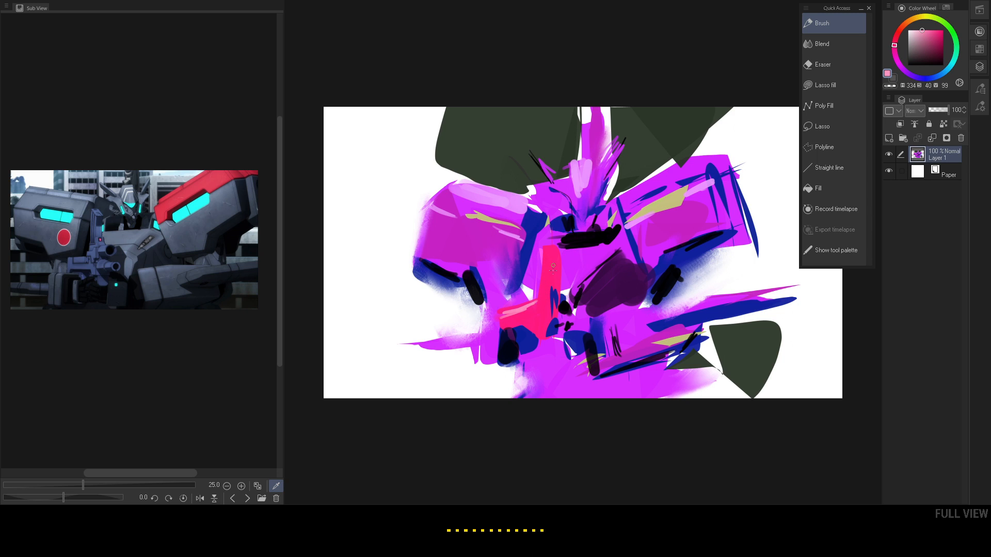
left_click_drag(552, 265, 547, 305)
left_click(485, 292, "alt")
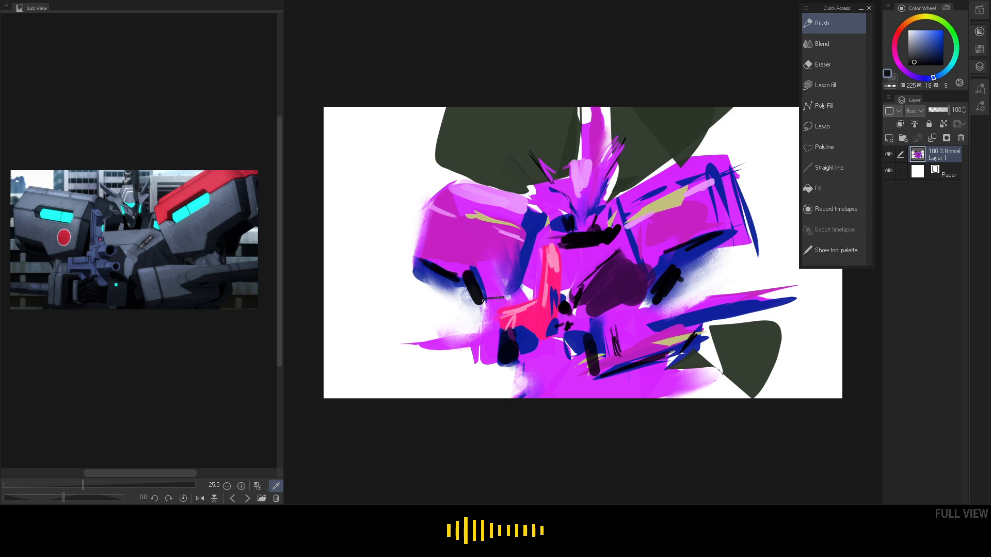
left_click_drag(483, 300, 511, 280)
Clean up the rough edges below both shoulder armors with white strokes, then sample the dark purple of the chest.
left_click(751, 249, "alt")
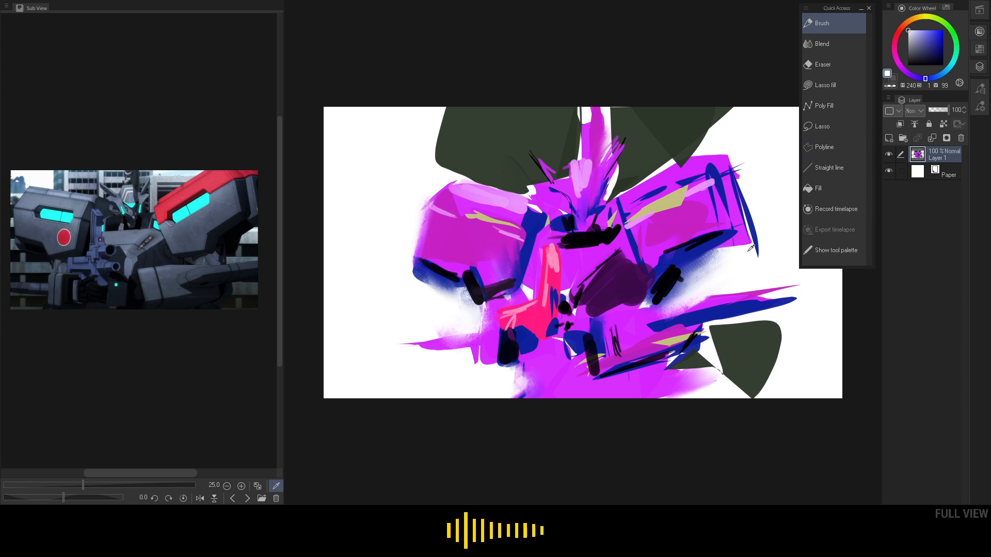
left_click(754, 246, "alt")
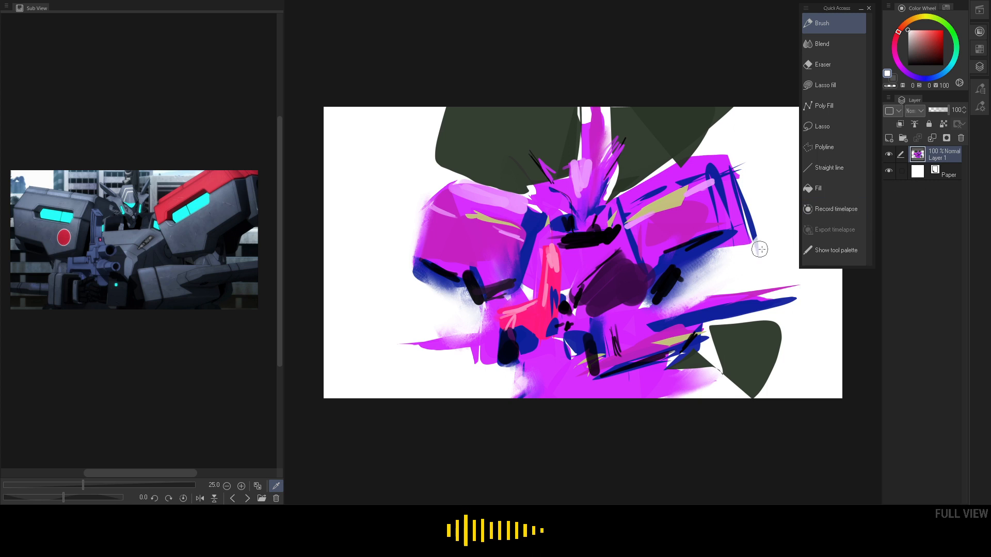
left_click_drag(737, 257, 684, 298)
left_click_drag(446, 302, 466, 324)
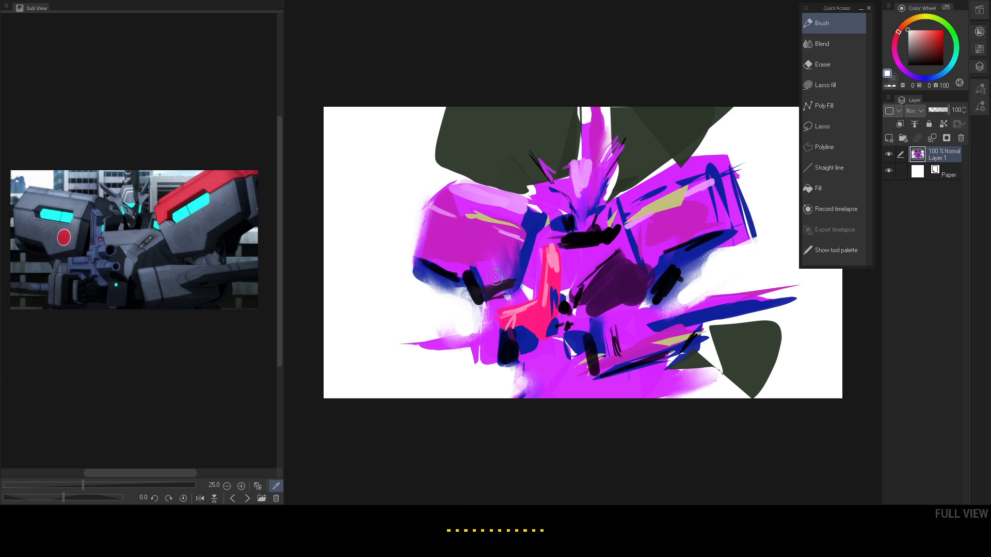
left_click(603, 257, "alt")
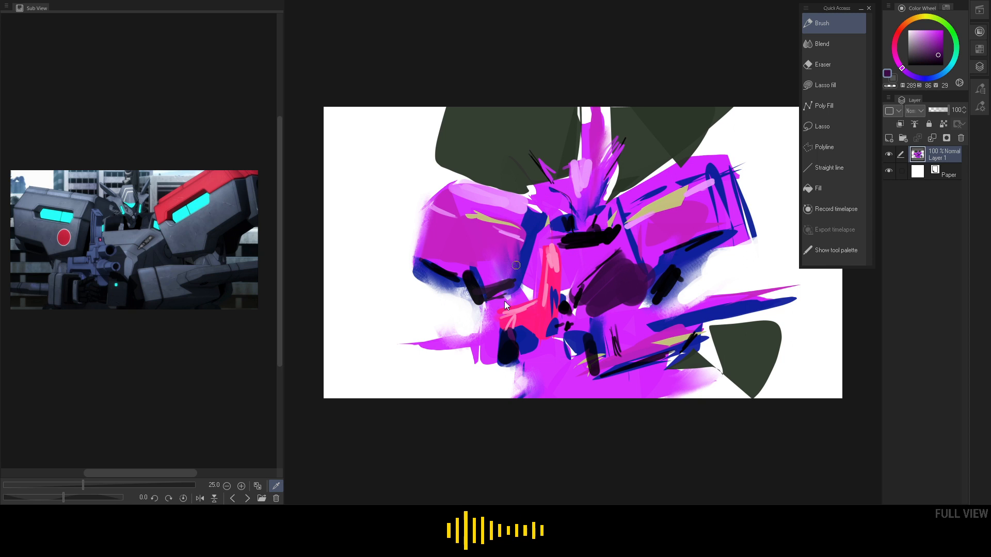
Look through the Gouache, Abstract, Oil, Graphic, Markers and Basic brush groups to review the available brushes.
key("b")
left_click(537, 190)
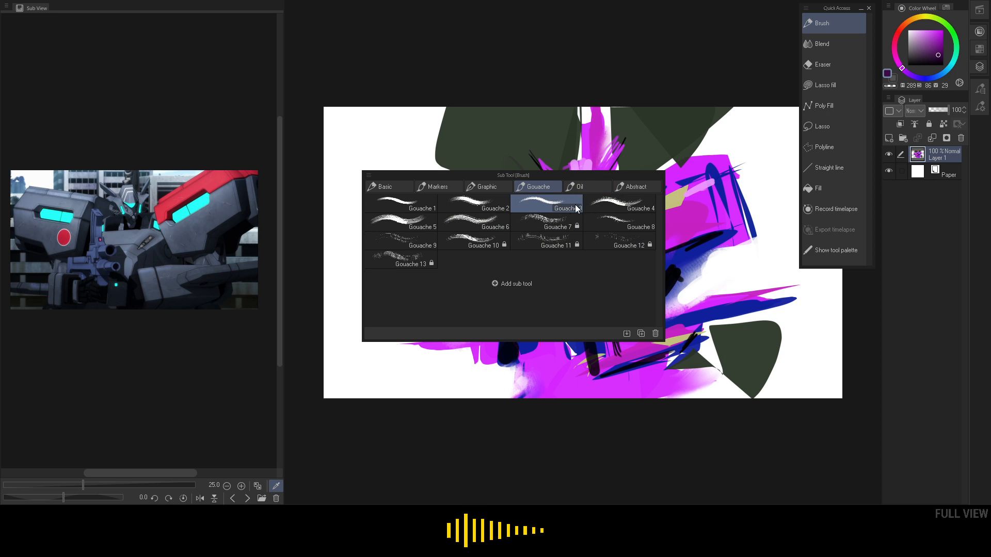
key("Escape")
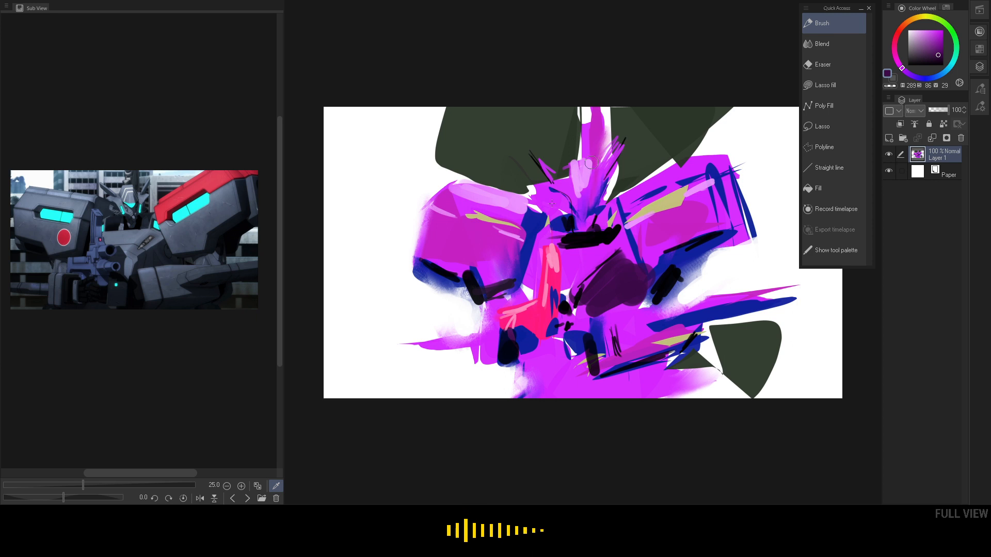
key("b")
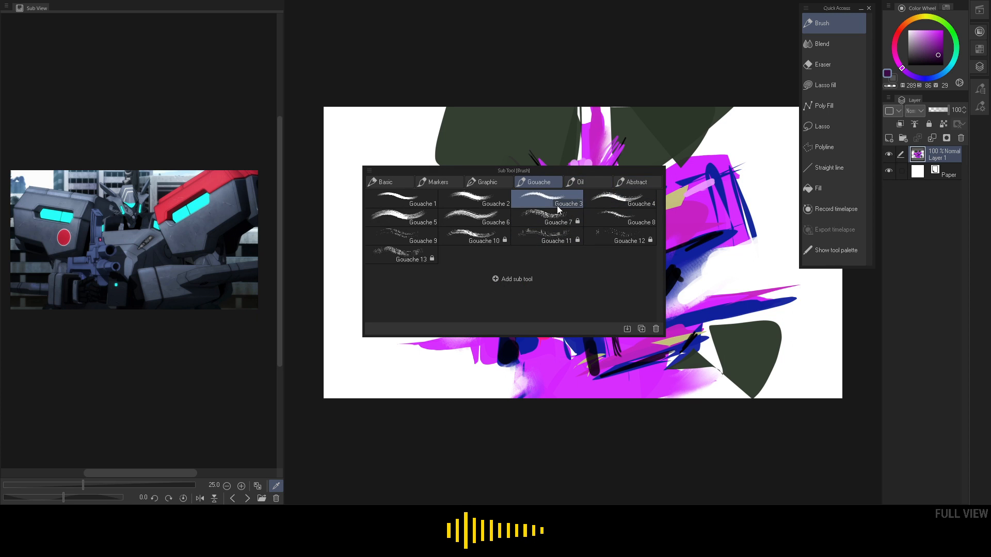
left_click(626, 183)
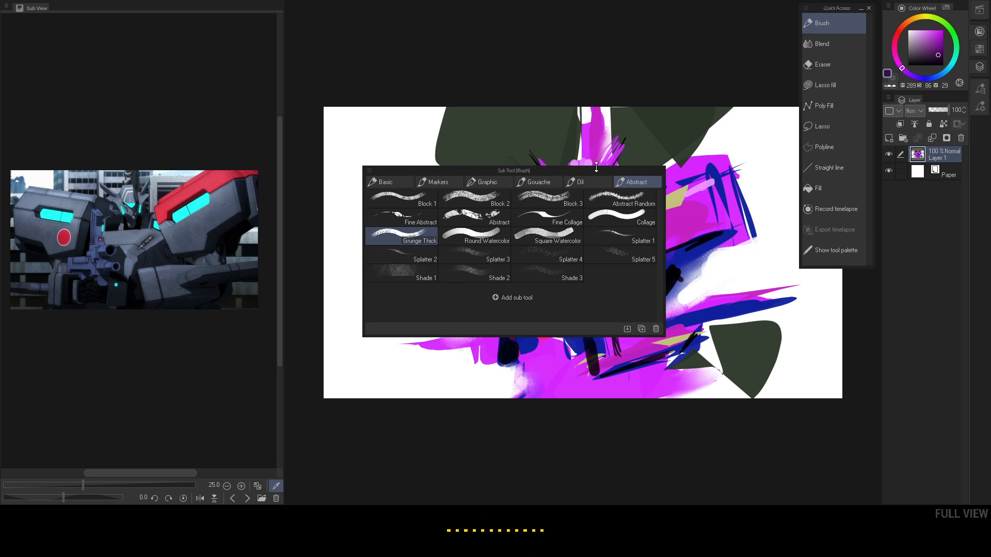
left_click(580, 182)
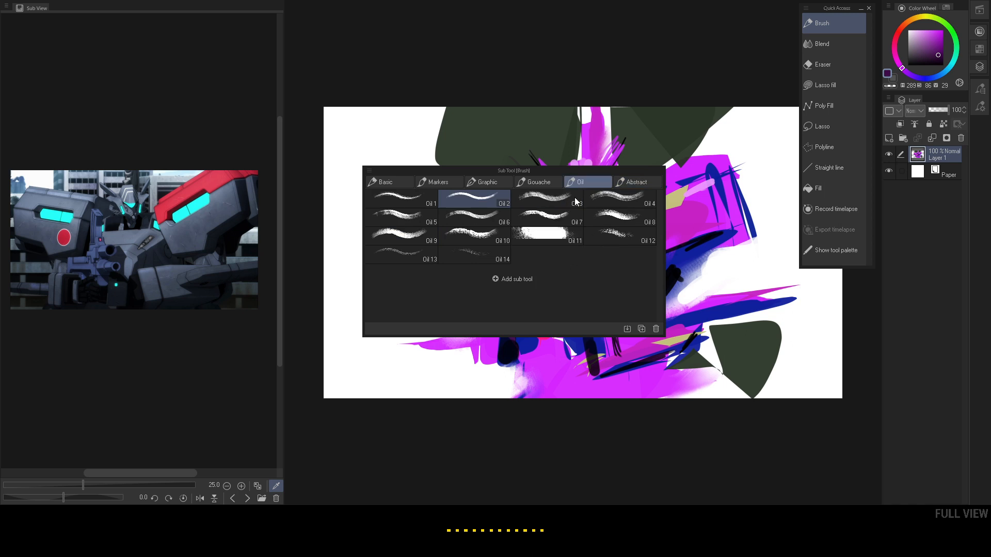
left_click(536, 182)
left_click(635, 184)
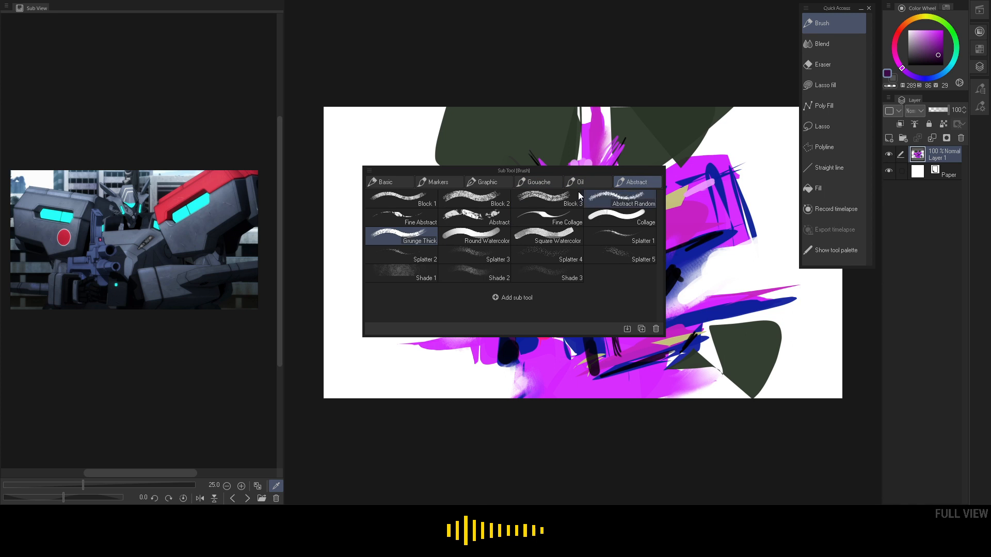
left_click(580, 182)
left_click(534, 181)
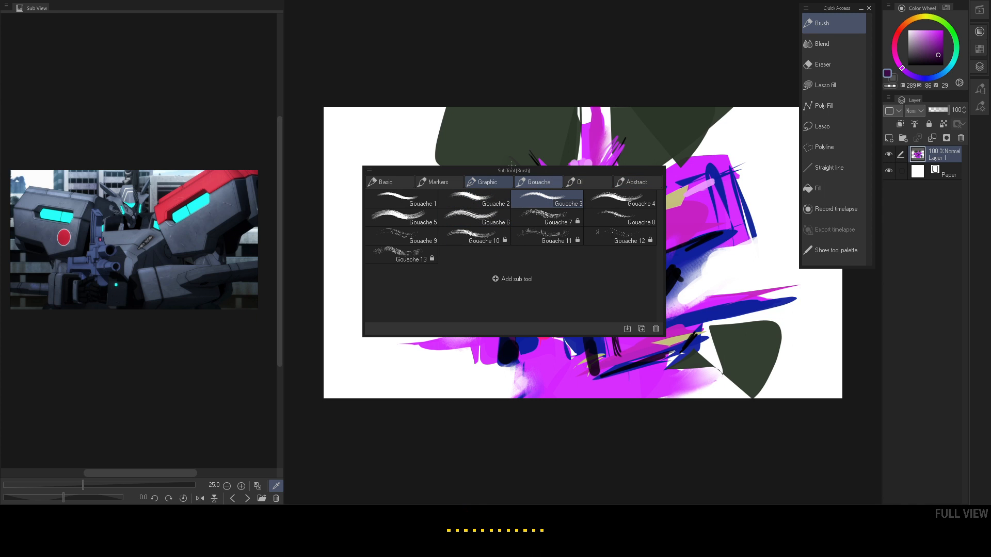
left_click(488, 182)
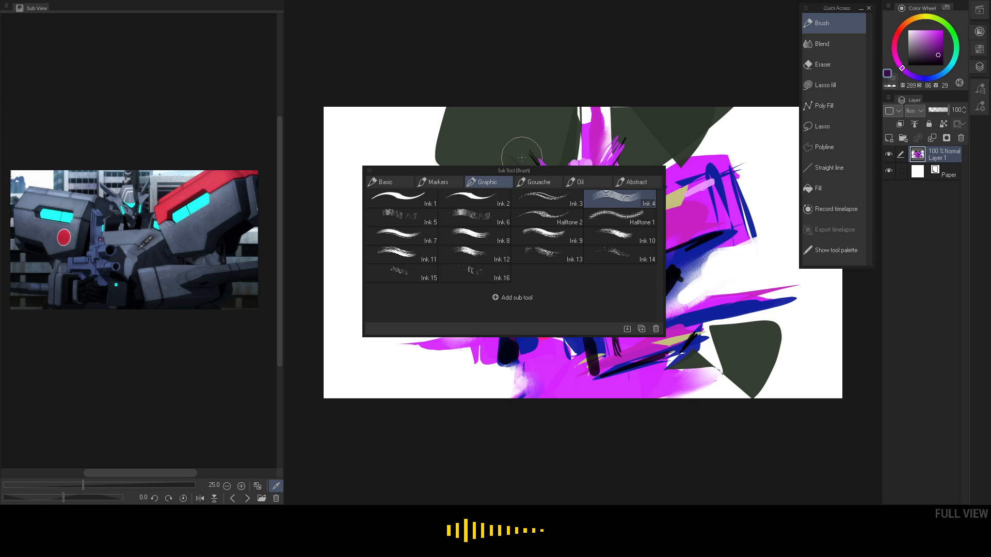
left_click(448, 181)
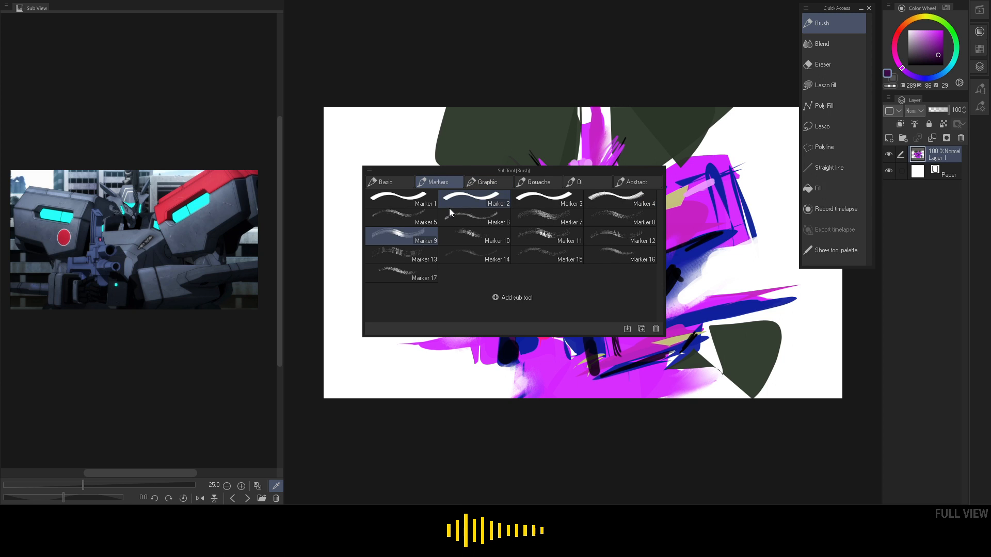
left_click(396, 183)
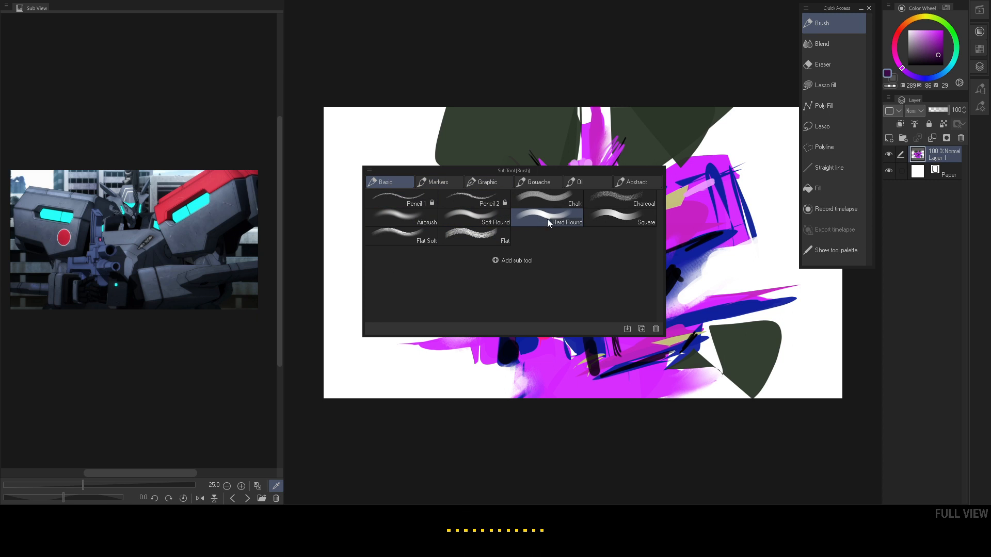
key("Escape")
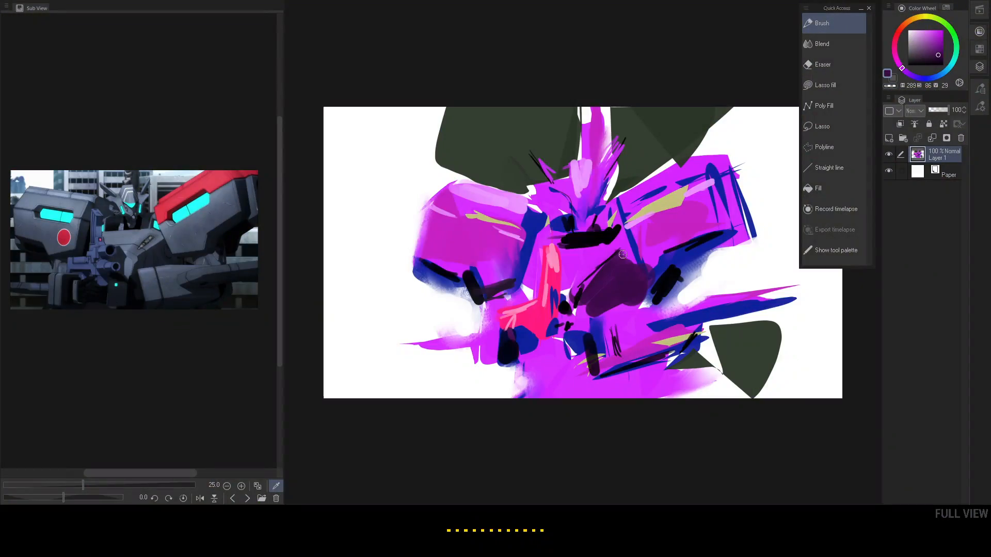
left_click(670, 283, "alt")
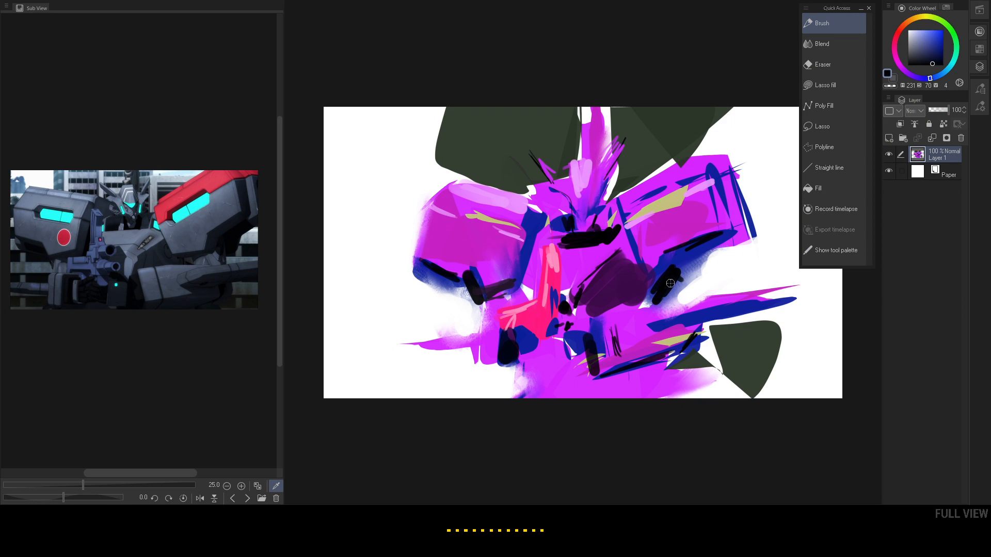
left_click(655, 265, "alt")
left_click(681, 260, "alt")
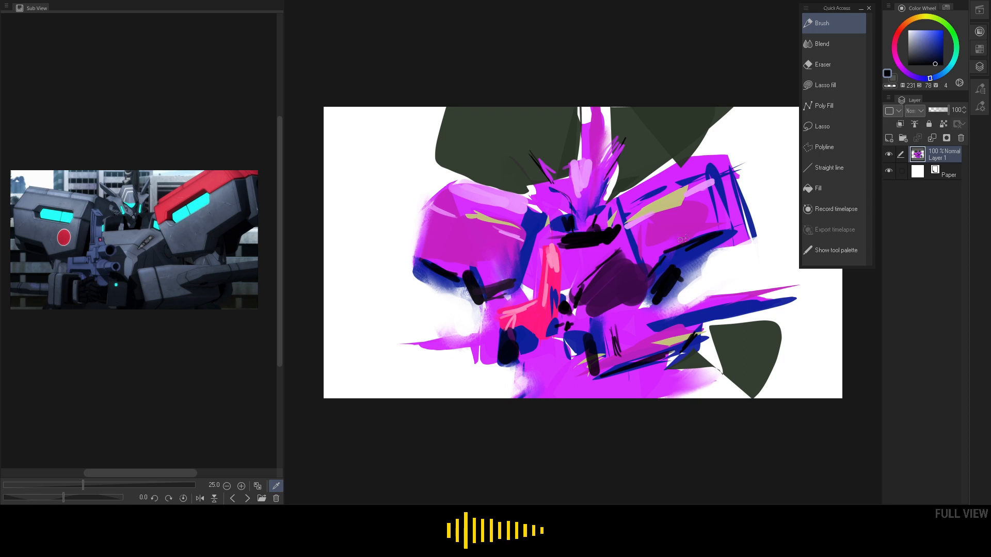
Paint lighter grey-green strokes over the dark green background shapes on both sides of the head, extending past their outer edges.
left_click(535, 173, "alt")
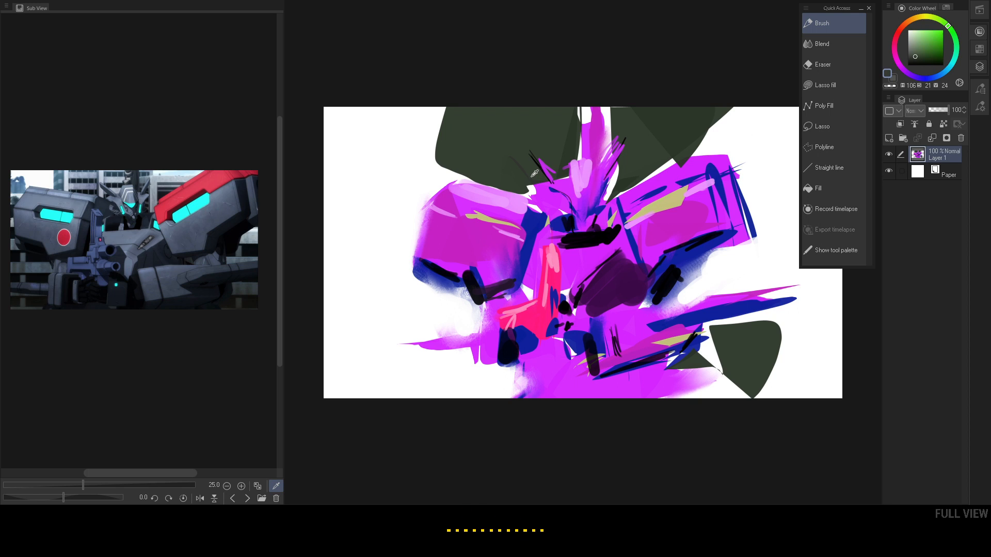
left_click_drag(526, 186, 538, 199)
left_click(916, 45)
mouse_move(682, 110)
left_mouse_down()
mouse_move(718, 93)
mouse_move(738, 107)
left_mouse_up()
left_click_drag(447, 157, 421, 103)
mouse_move(469, 160)
left_mouse_down()
mouse_move(454, 106)
mouse_move(496, 166)
left_mouse_up()
Vary the background behind the head with overlapping strokes in light and dark greens sampled from the shapes.
left_click(472, 136, "alt")
mouse_move(488, 106)
left_mouse_down()
mouse_move(513, 142)
mouse_move(507, 172)
mouse_move(509, 125)
mouse_move(515, 185)
left_mouse_up()
left_click(529, 118, "alt")
left_click_drag(485, 136, 511, 175)
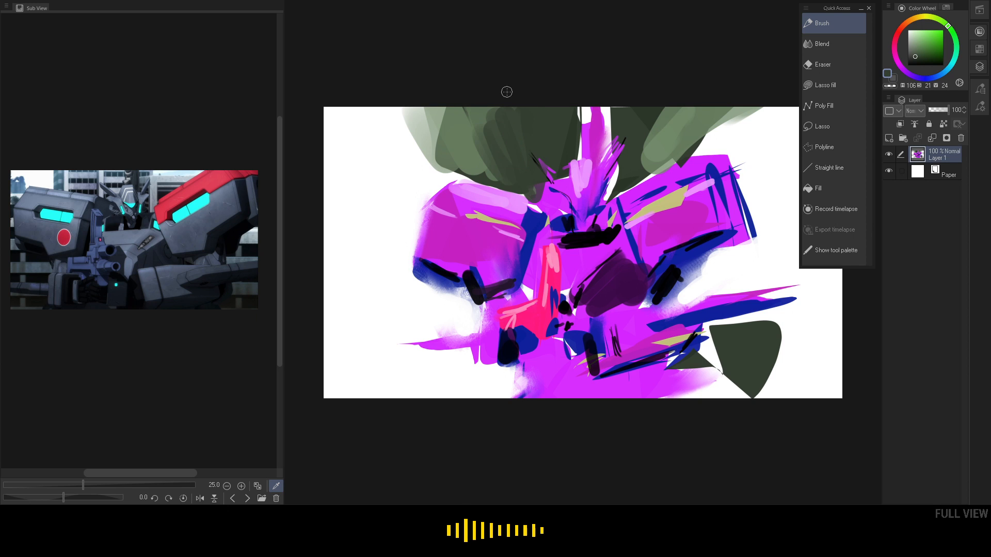
mouse_move(653, 154)
left_mouse_down()
mouse_move(681, 100)
mouse_move(654, 160)
left_mouse_up()
left_click(632, 178, "alt")
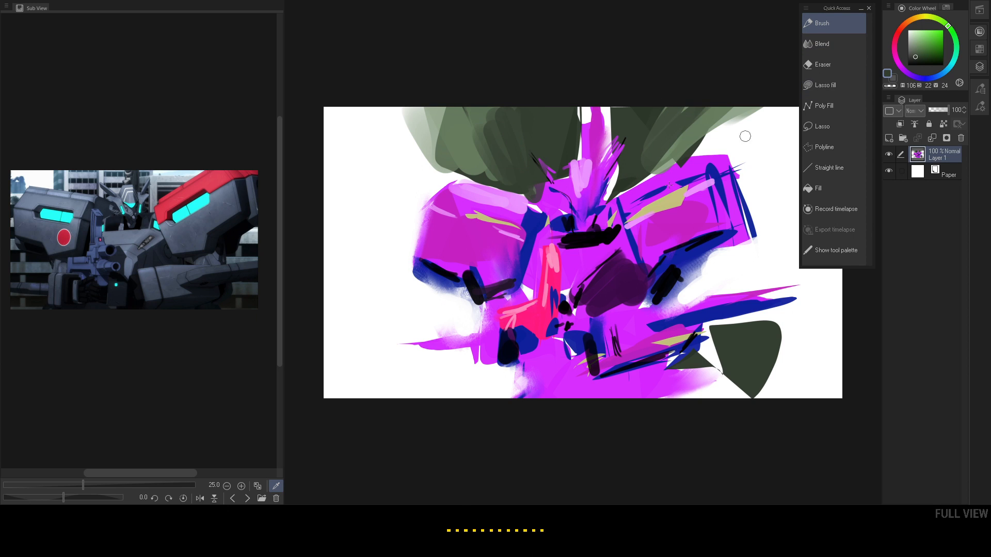
Block in light grey background strokes outside the green shapes, below the left arm and beneath the right shoulder armor.
left_click_drag(917, 56, 912, 41)
mouse_move(715, 130)
left_mouse_down()
mouse_move(747, 122)
mouse_move(757, 135)
mouse_move(749, 154)
left_mouse_up()
left_click(747, 122, "alt")
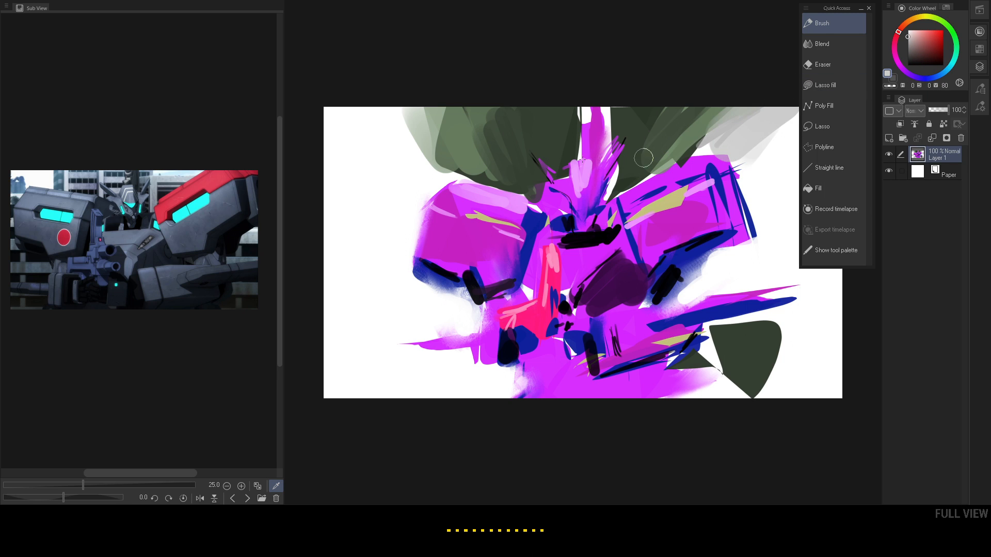
left_click_drag(401, 120, 423, 178)
left_click_drag(457, 306, 474, 334)
left_click_drag(485, 373, 459, 412)
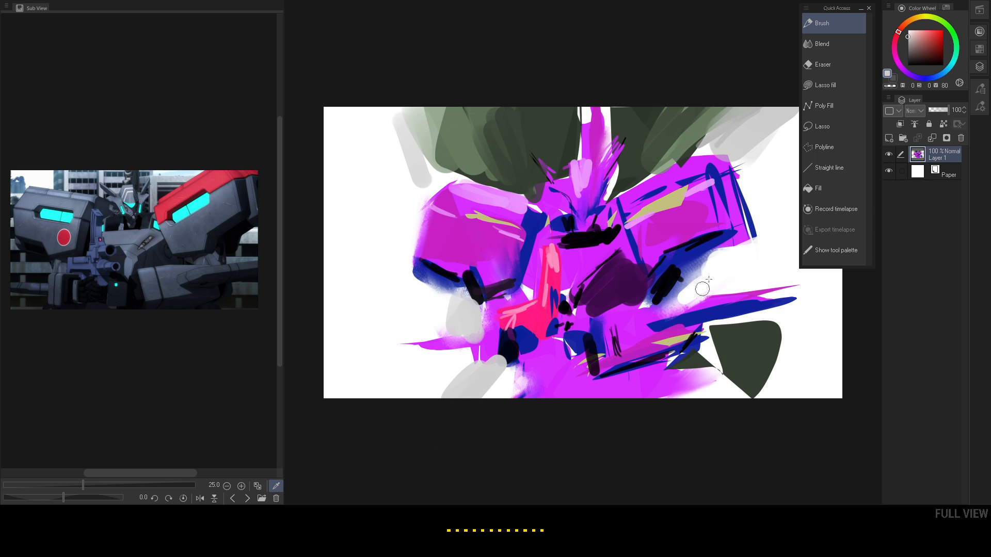
mouse_move(727, 256)
left_mouse_down()
mouse_move(684, 295)
mouse_move(703, 268)
mouse_move(693, 299)
left_mouse_up()
Paint sampled green strokes into the background under the right shoulder armor and around the lower-right dark green shapes.
left_click(682, 139, "alt")
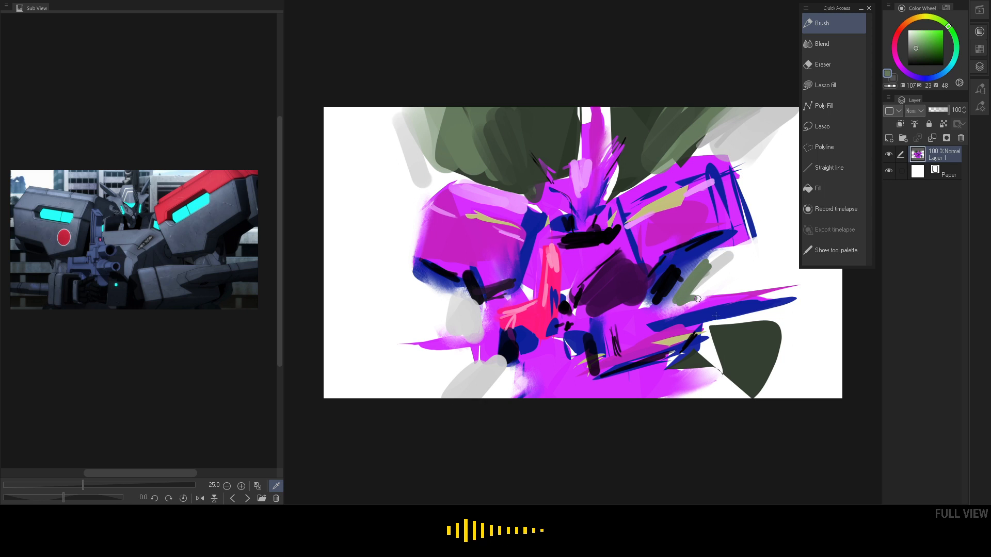
mouse_move(707, 356)
left_mouse_down()
mouse_move(719, 326)
mouse_move(691, 378)
left_mouse_up()
left_click(732, 351, "alt")
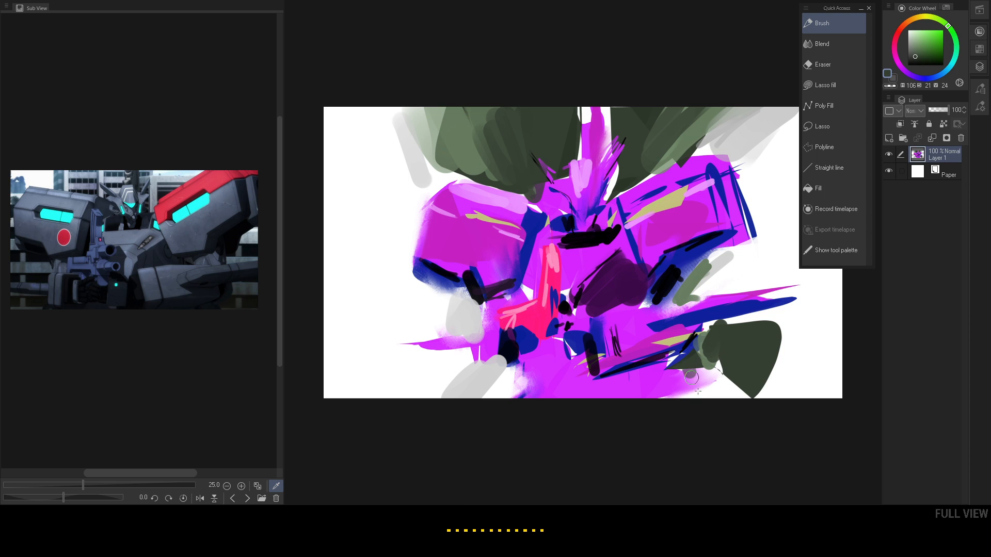
Paint over the pale marks on the lower part of the pink shape with its own sampled pink.
left_click(518, 316, "alt")
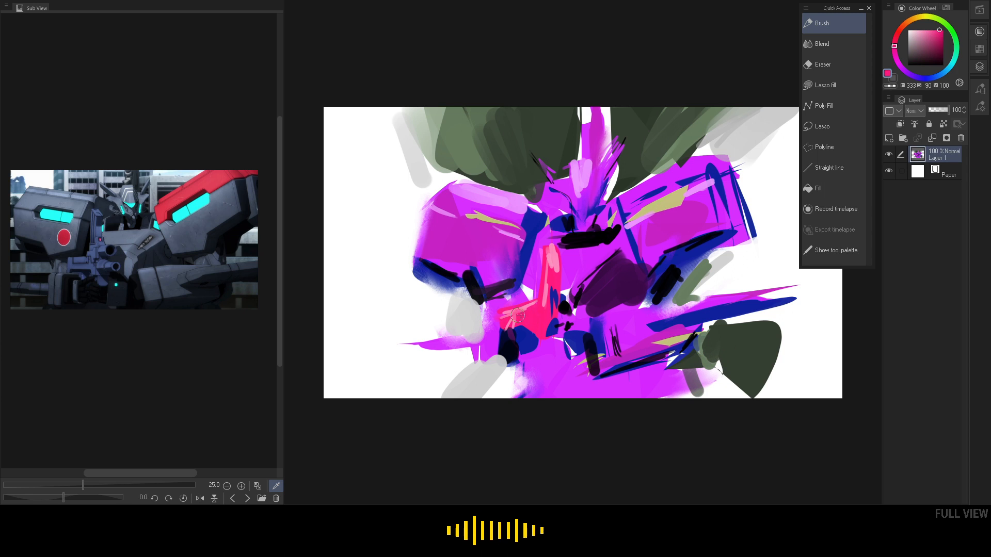
mouse_move(517, 316)
left_mouse_down()
mouse_move(508, 333)
mouse_move(545, 306)
left_mouse_up()
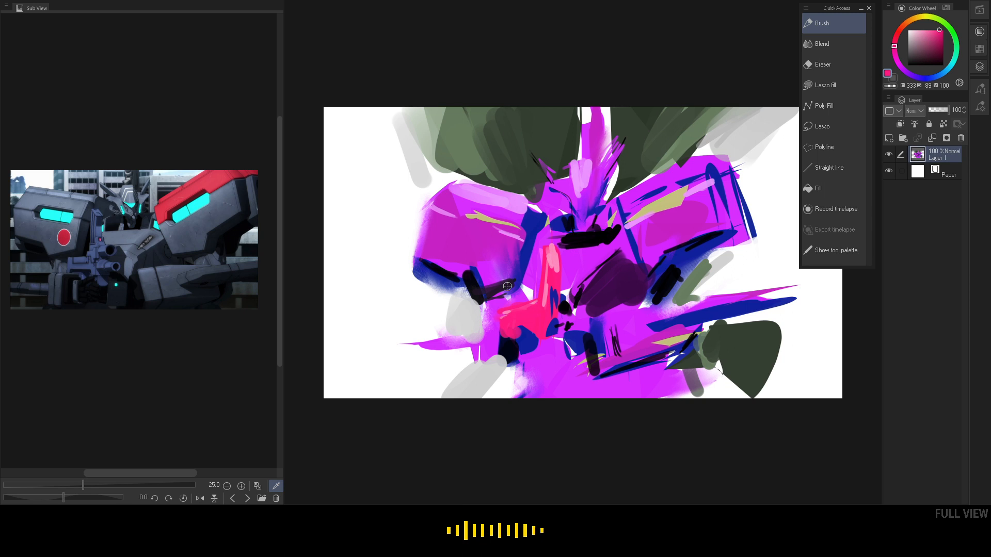
Shift the painting layer's hue to -7 with the Hue/Saturation/Luminosity adjustment, comparing it with the original before applying.
key("ctrl+u")
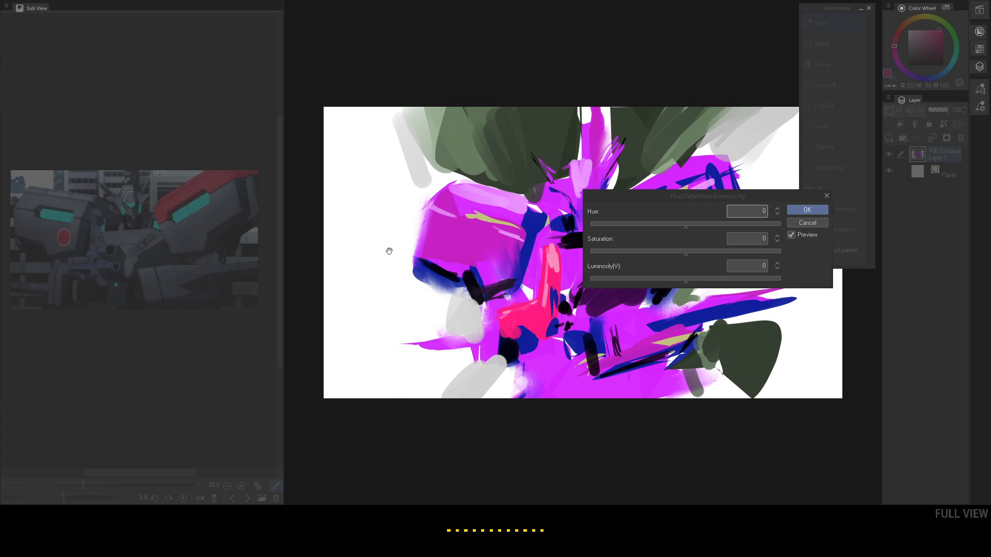
left_click_drag(684, 197, 628, 100)
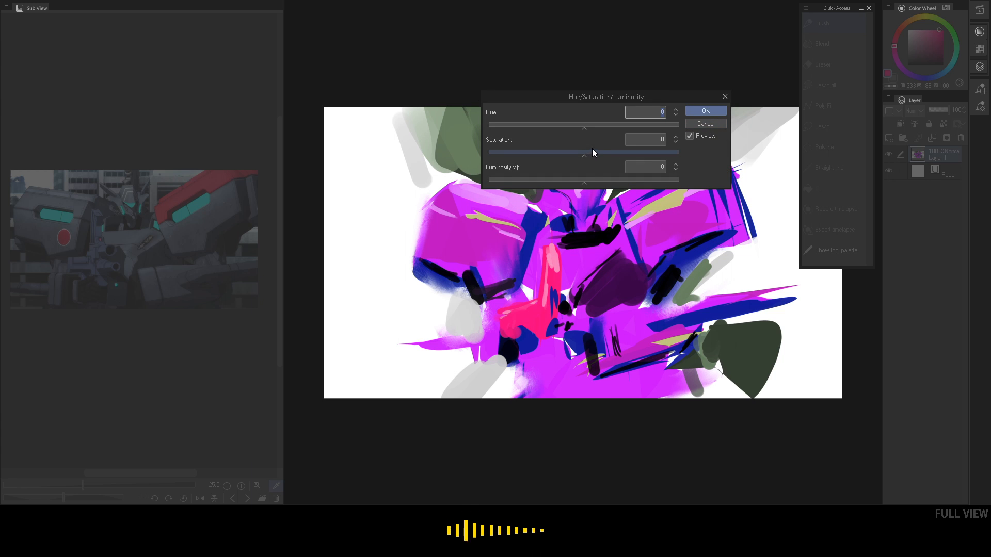
mouse_move(588, 129)
left_mouse_down()
mouse_move(608, 125)
mouse_move(560, 130)
mouse_move(575, 128)
left_mouse_up()
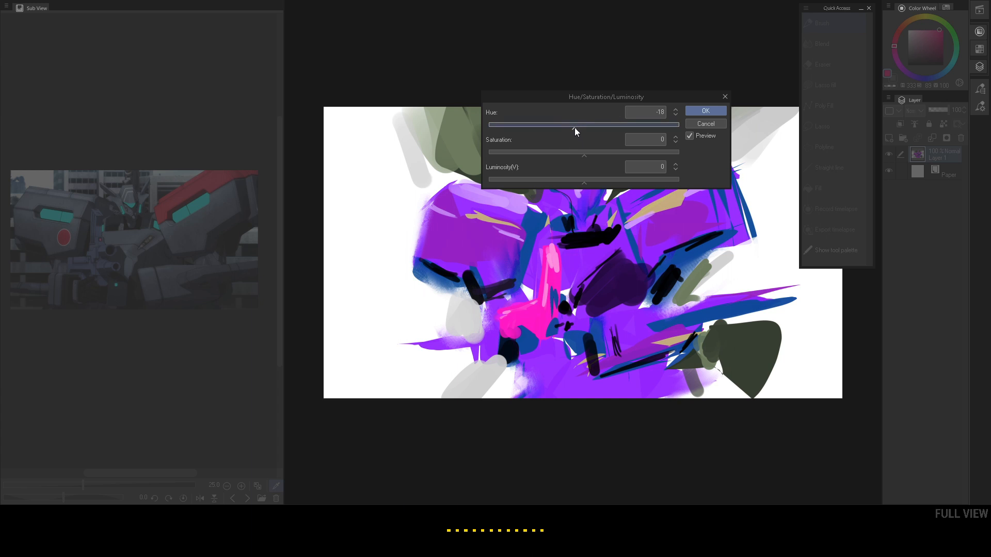
left_click_drag(582, 129, 580, 132)
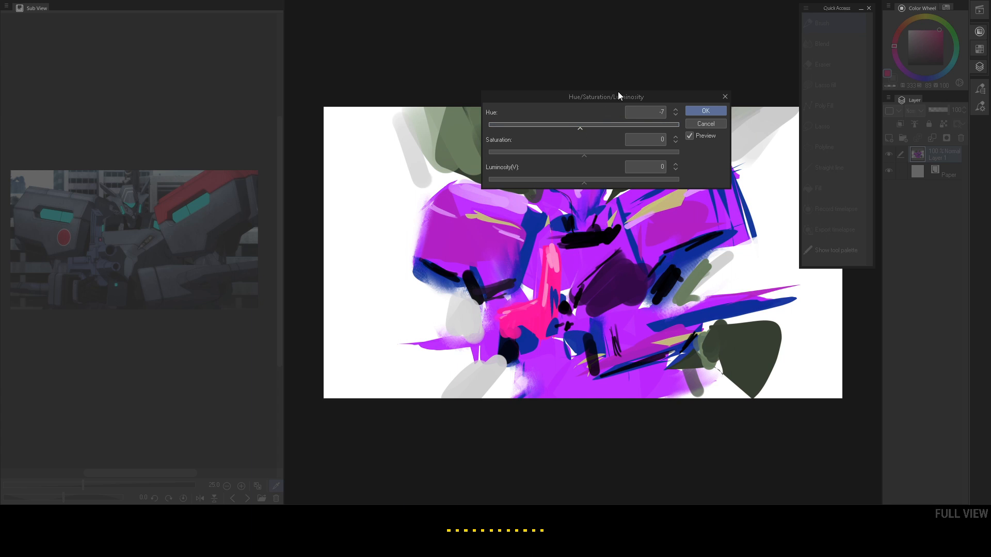
left_click(692, 137)
left_click(693, 135)
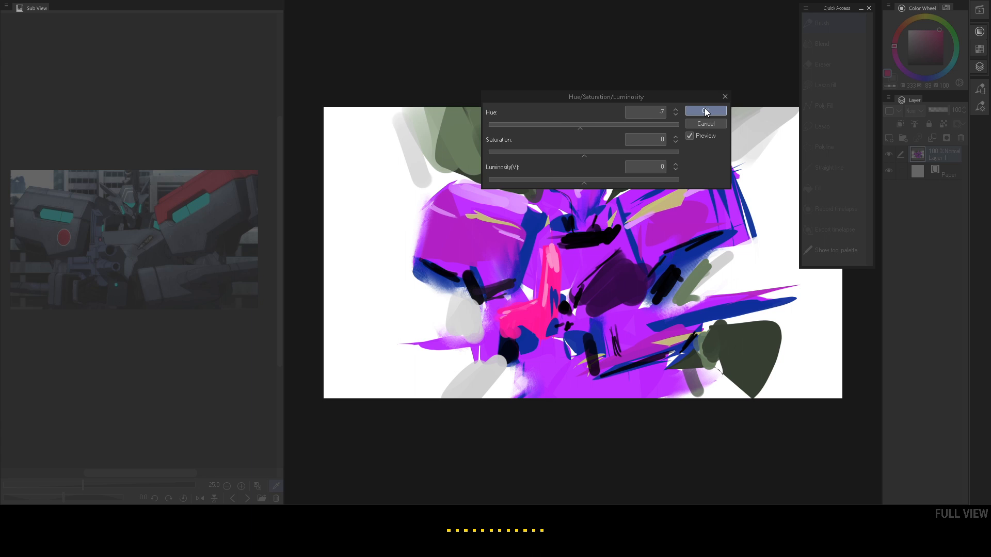
left_click(694, 111)
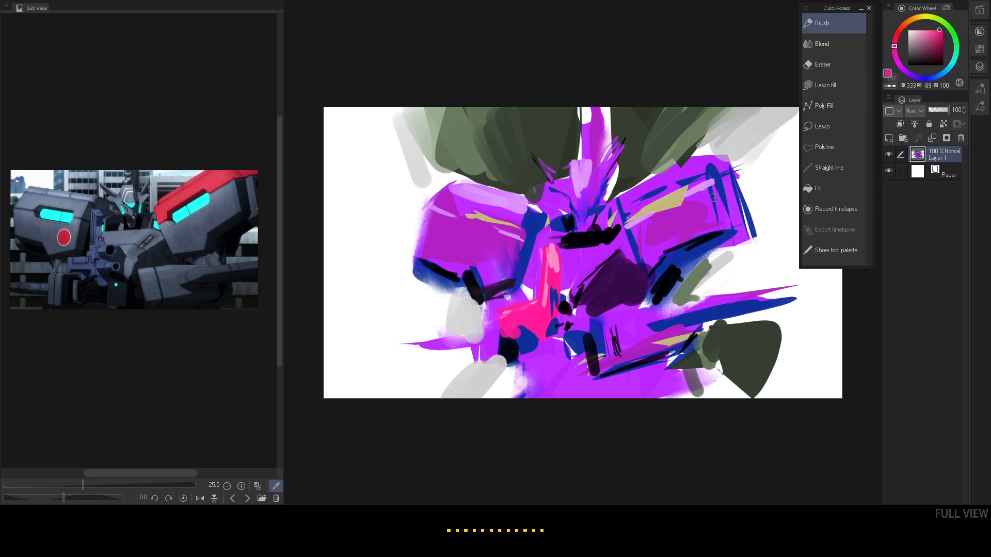
key("j")
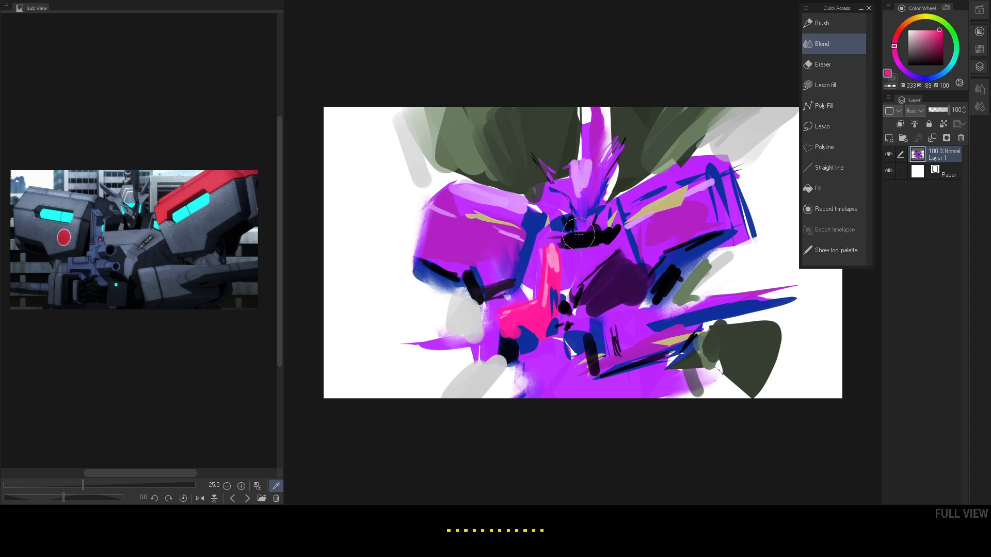
left_click(654, 210, "alt")
left_click(649, 213, "alt")
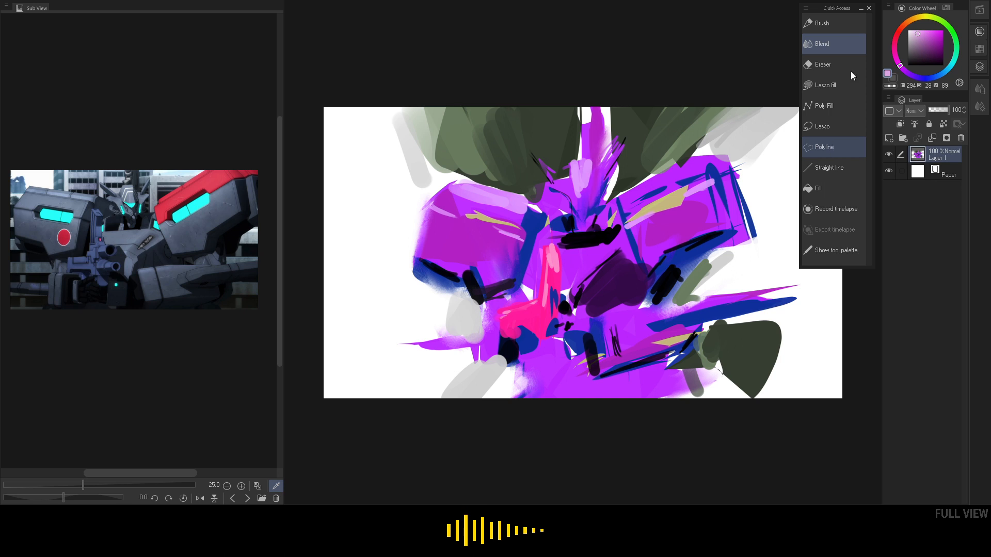
key("j")
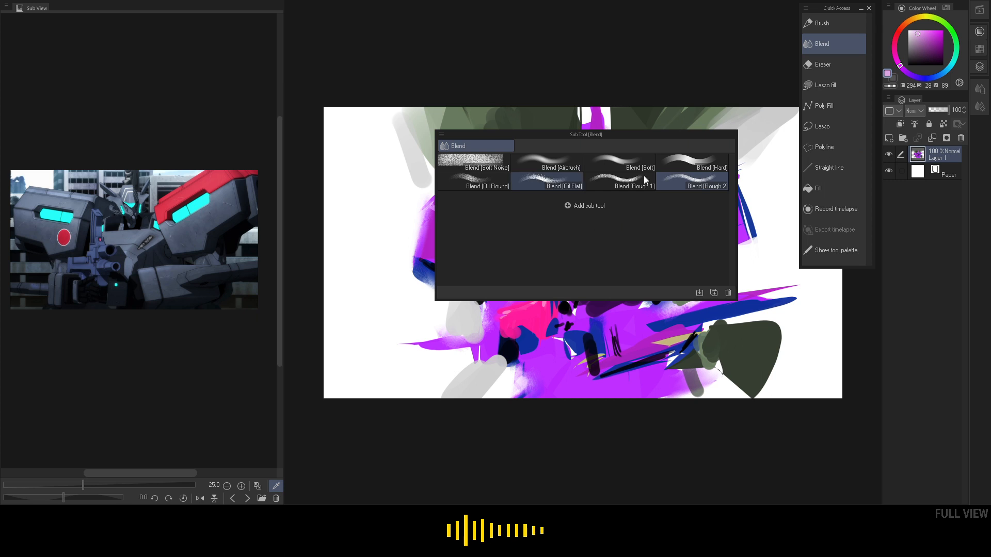
key("j")
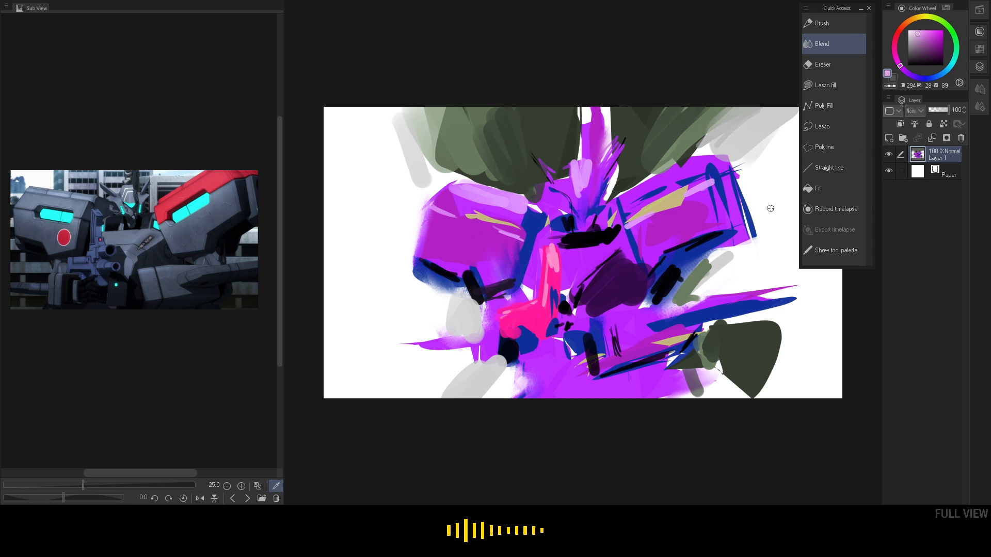
Hide the Quick Access, color and layer palettes, narrow the Sub View, and enlarge its reference image to 33.3.
key("q")
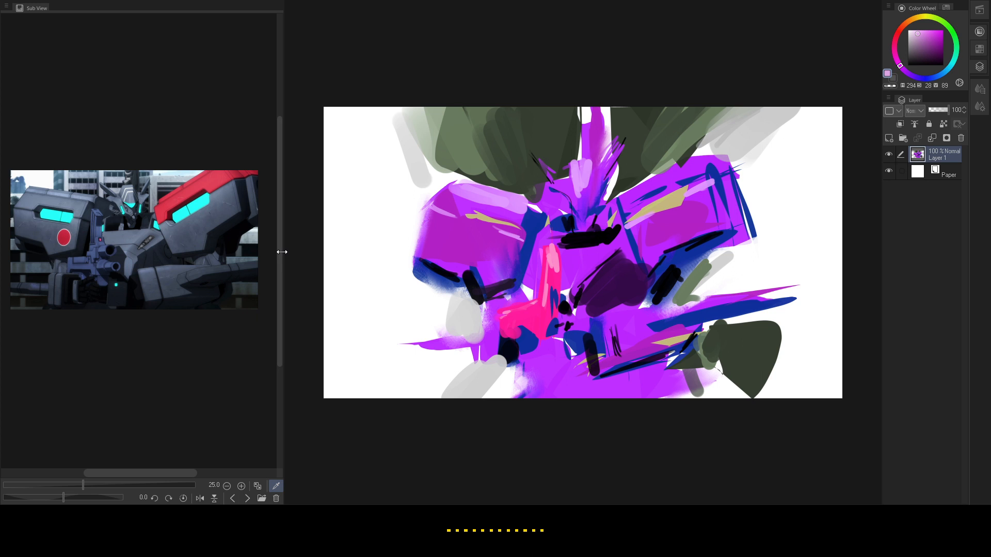
left_click_drag(281, 252, 263, 251)
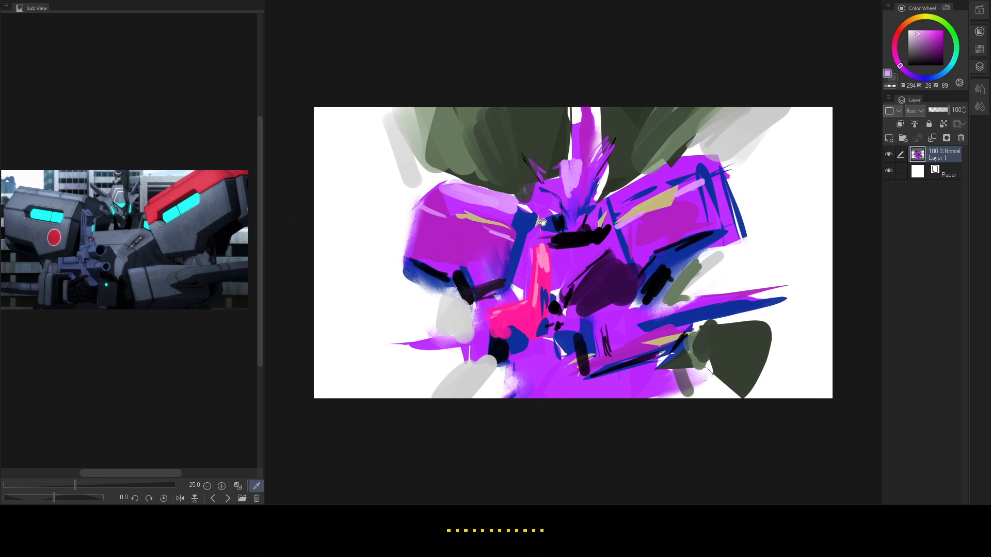
left_click_drag(552, 213, 562, 234)
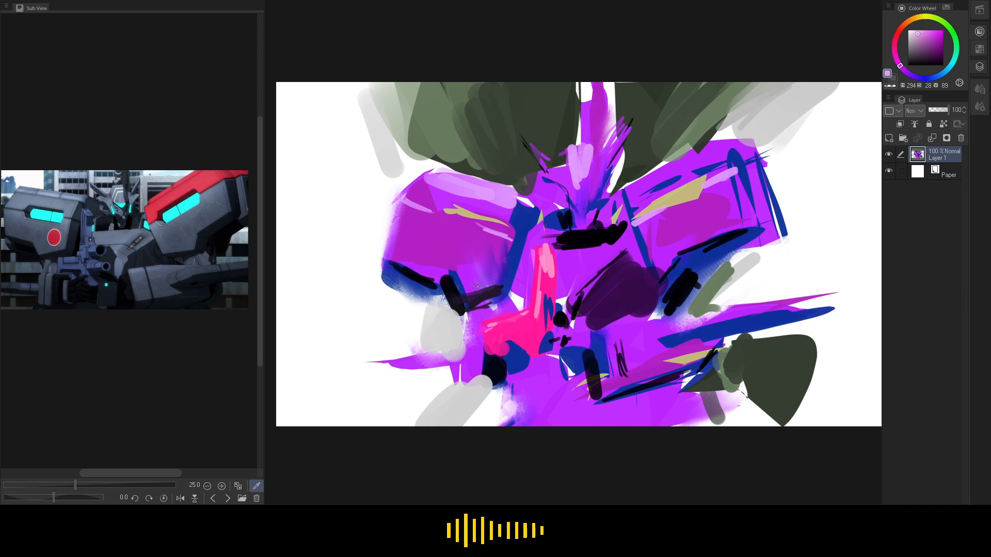
left_click(988, 2)
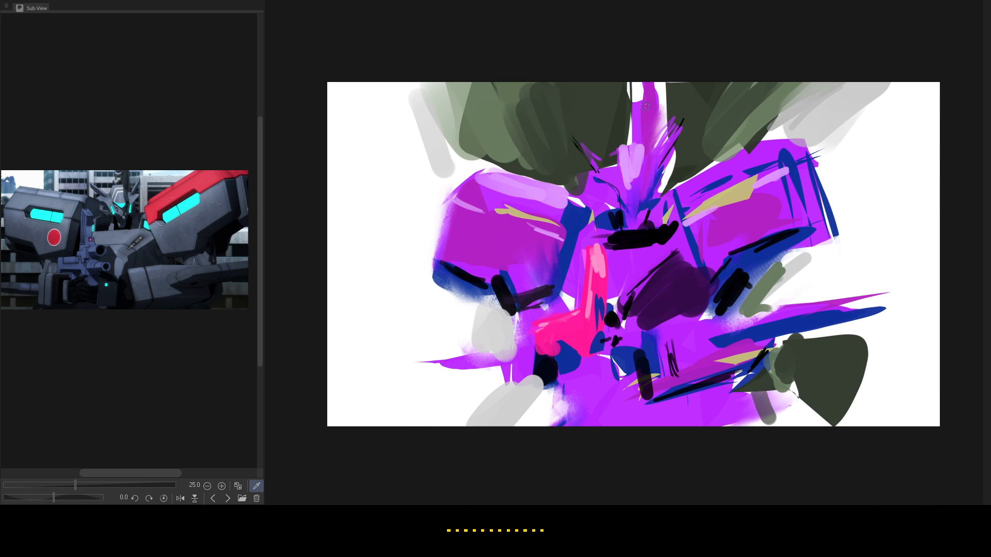
scroll(661, 280, "down", 1)
left_click_drag(663, 280, 627, 281)
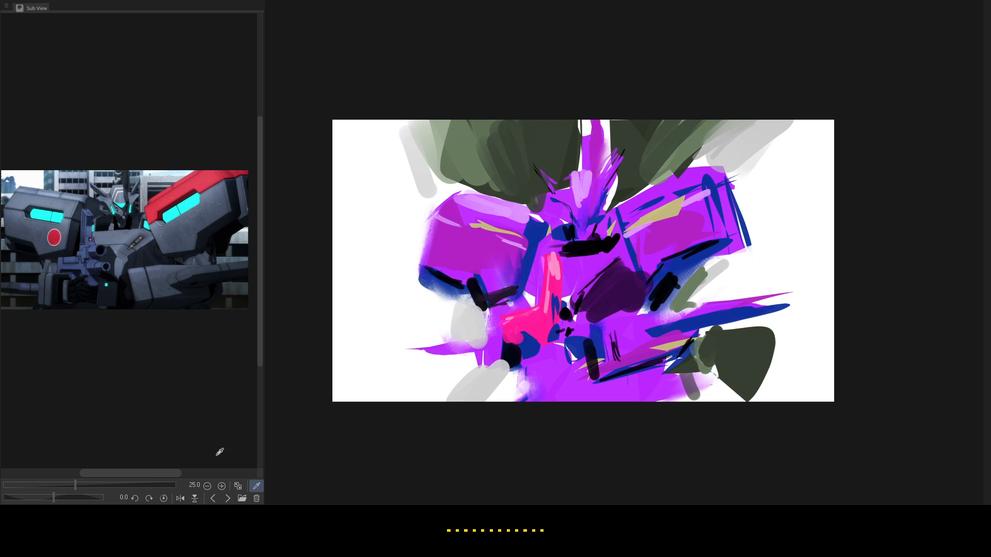
left_click(224, 486)
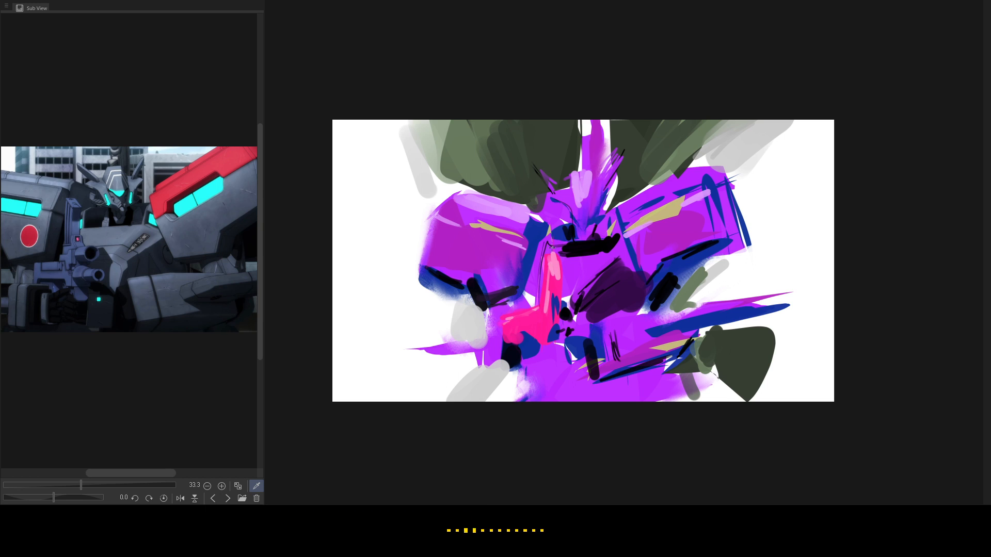
Sketch black accent lines around the pink shape and along the left shoulder armor's outer and lower edges.
left_click_drag(553, 248, 566, 299)
mouse_move(504, 333)
left_mouse_down()
mouse_move(500, 317)
mouse_move(498, 340)
left_mouse_up()
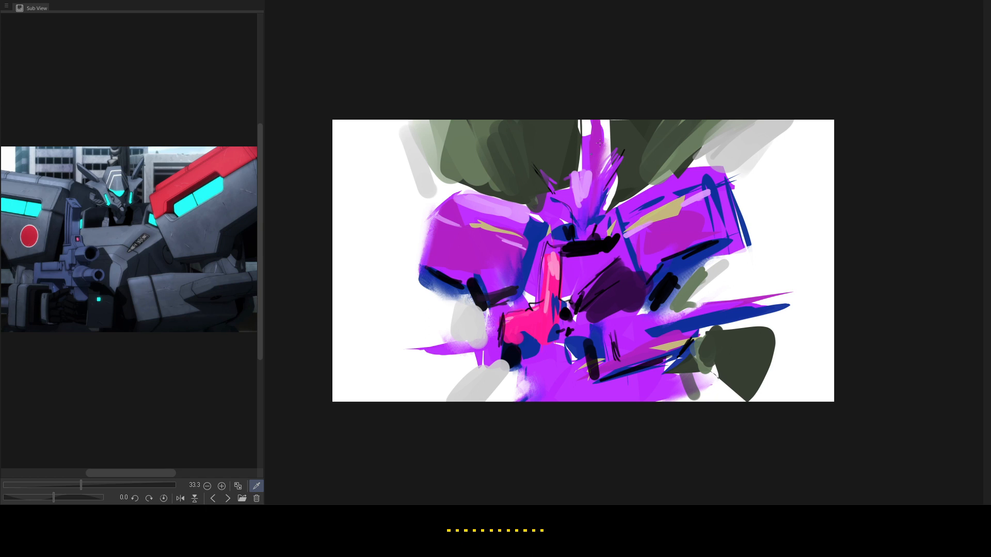
left_click_drag(467, 305, 517, 285)
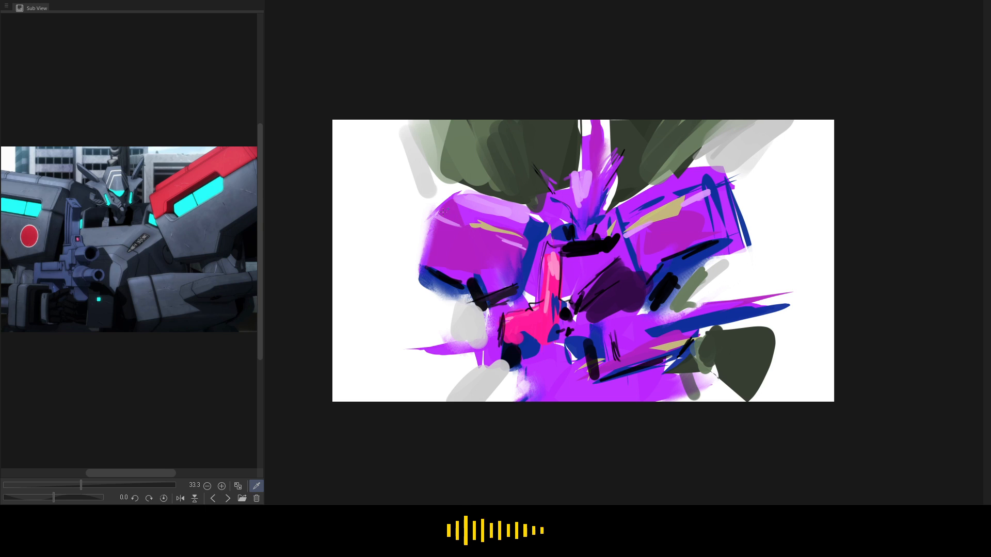
left_click_drag(433, 211, 415, 264)
mouse_move(414, 266)
left_mouse_down()
mouse_move(413, 247)
mouse_move(428, 268)
mouse_move(464, 283)
left_mouse_up()
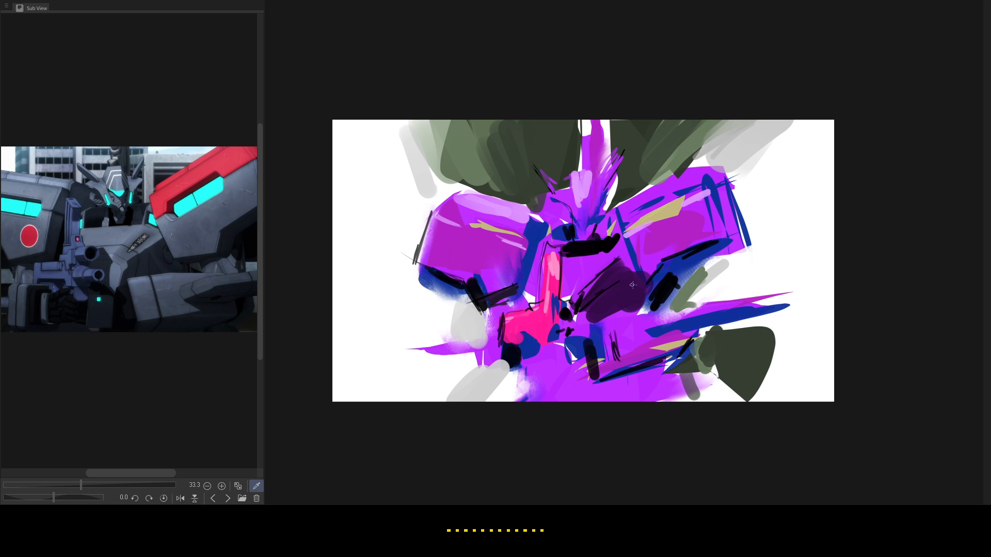
Paint a black shadow along the right shoulder armor's lower edge and cover the blue lines on its outer end with sampled purples.
mouse_move(636, 281)
left_mouse_down()
mouse_move(670, 282)
mouse_move(681, 258)
mouse_move(684, 269)
mouse_move(762, 237)
left_mouse_up()
left_click(682, 225, "alt")
mouse_move(719, 202)
left_mouse_down()
mouse_move(749, 188)
mouse_move(752, 201)
left_mouse_up()
mouse_move(727, 227)
left_mouse_down()
mouse_move(752, 219)
mouse_move(747, 229)
left_mouse_up()
left_click(724, 184, "alt")
left_click_drag(736, 173, 751, 223)
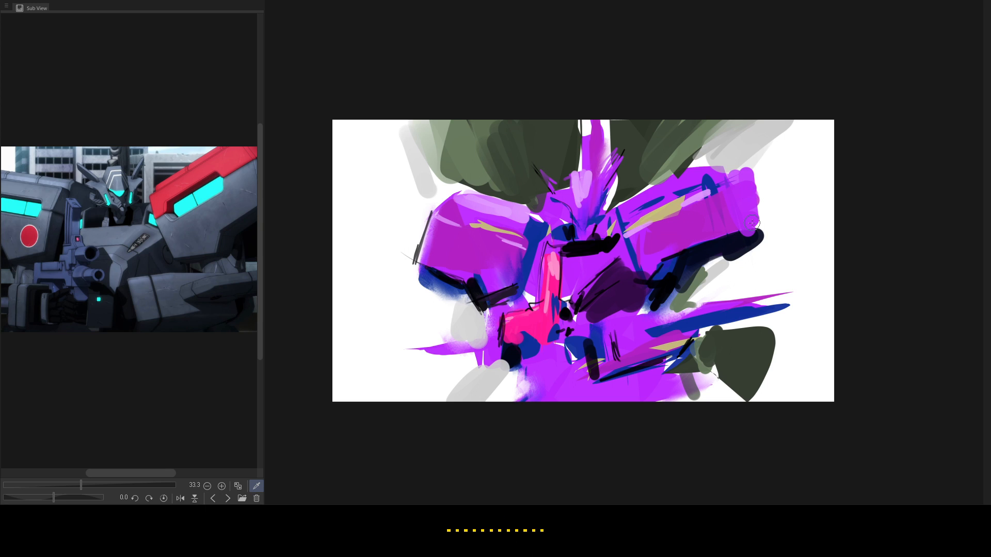
Extend the right shoulder armor outward with a dark purple end plane and raise its upper edge with brighter purple.
mouse_move(742, 171)
left_mouse_down()
mouse_move(756, 236)
mouse_move(764, 198)
left_mouse_up()
left_click_drag(749, 244, 739, 168)
mouse_move(746, 161)
left_mouse_down()
mouse_move(772, 235)
mouse_move(762, 177)
left_mouse_up()
left_click_drag(622, 235, 780, 155)
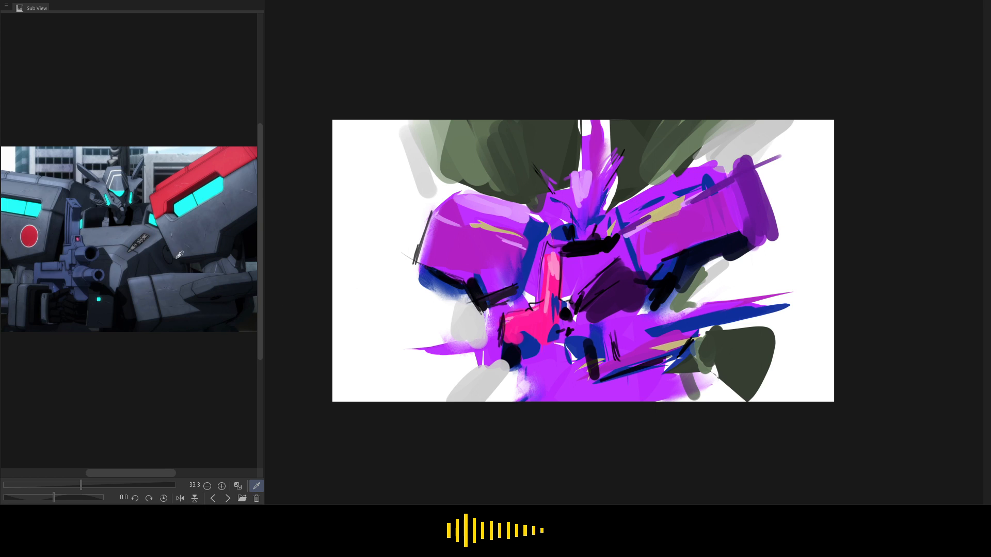
mouse_move(625, 198)
left_mouse_down()
mouse_move(730, 155)
mouse_move(743, 164)
left_mouse_up()
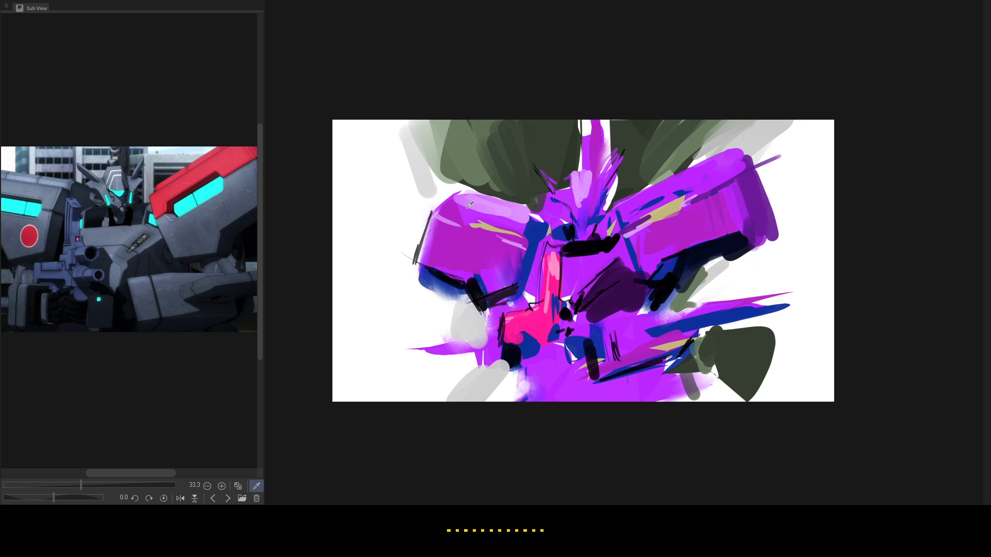
Paint pale purple highlights across the top of the left shoulder armor and beside the neck.
mouse_move(432, 192)
left_mouse_down()
mouse_move(523, 214)
mouse_move(525, 224)
left_mouse_up()
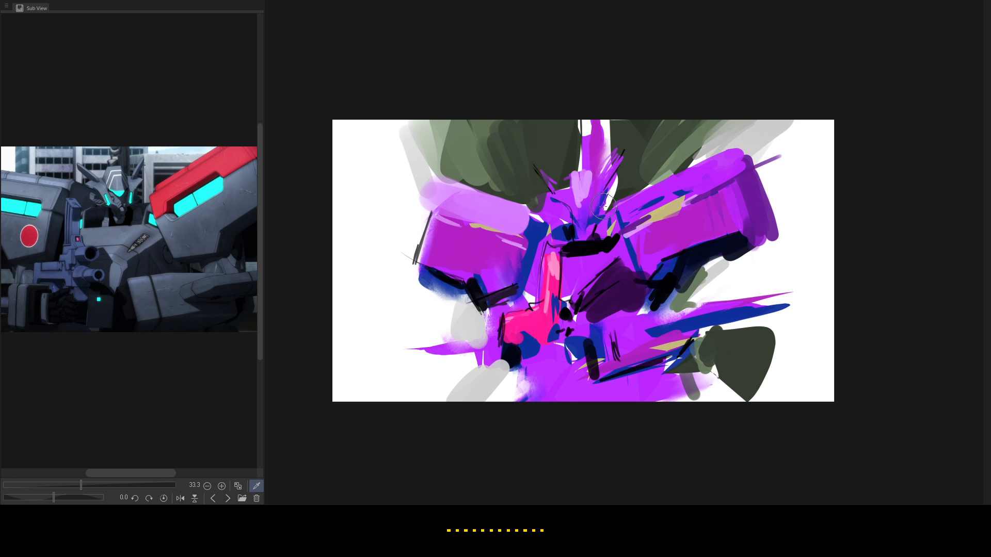
left_click_drag(541, 202, 548, 215)
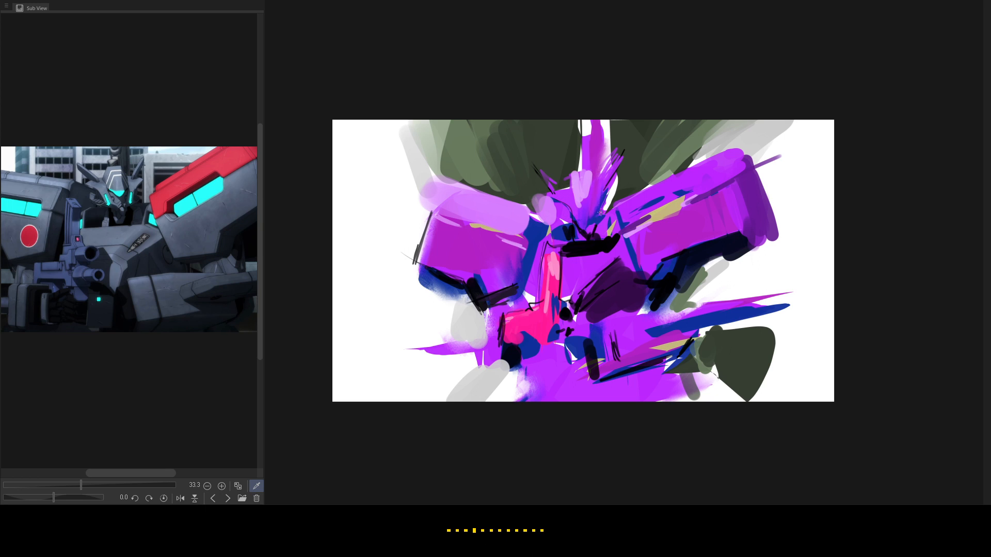
Define the mech's head with black contour lines and a small cyan eye accent.
mouse_move(555, 201)
left_mouse_down()
mouse_move(575, 219)
mouse_move(615, 195)
left_mouse_up()
mouse_move(582, 201)
left_mouse_down()
mouse_move(596, 201)
mouse_move(583, 207)
left_mouse_up()
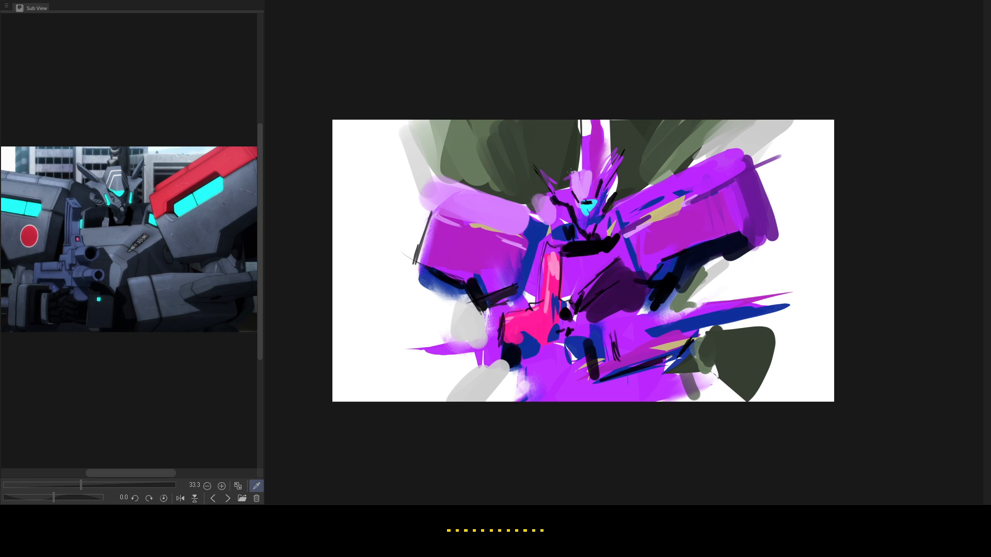
left_click_drag(572, 172, 580, 197)
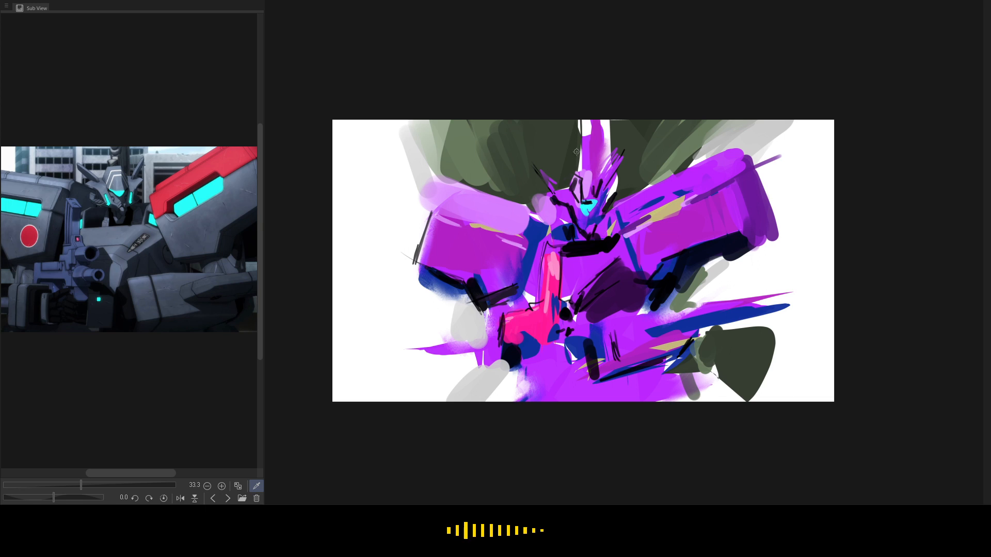
Darken the green background on both sides of the head with near-black and dark green strokes, and repaint the central crest in purple.
left_click_drag(555, 123, 563, 168)
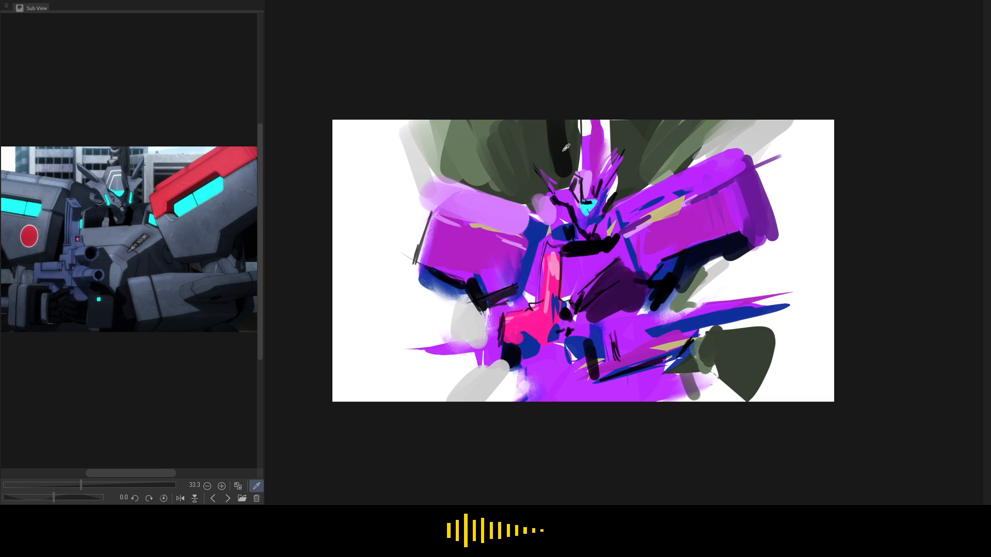
left_click(588, 145, "alt")
left_click_drag(589, 124, 581, 167)
left_click(587, 153, "alt")
left_click(562, 161, "alt")
mouse_move(566, 116)
left_mouse_down()
mouse_move(560, 159)
mouse_move(542, 115)
mouse_move(553, 163)
left_mouse_up()
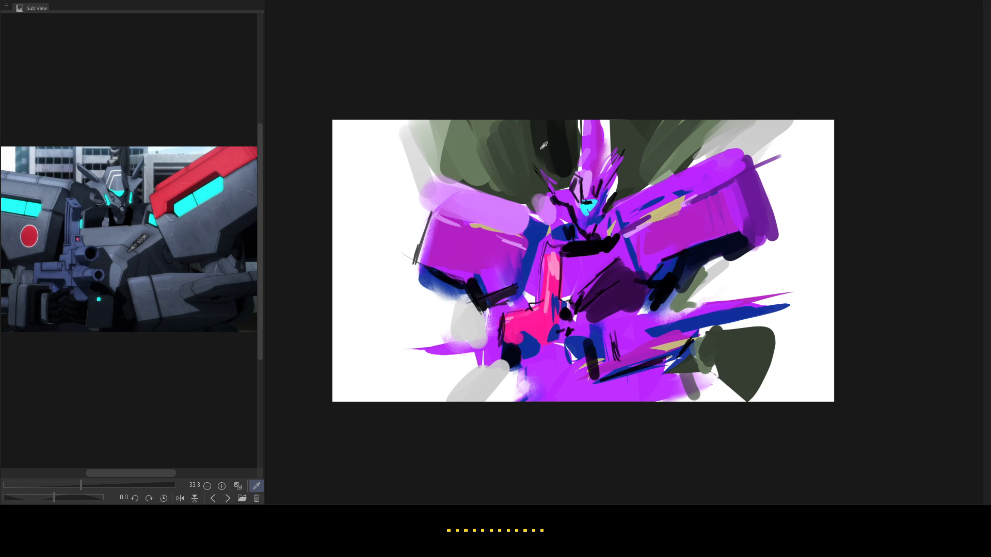
left_click_drag(530, 121, 533, 145)
mouse_move(624, 131)
left_mouse_down()
mouse_move(642, 144)
mouse_move(623, 176)
left_mouse_up()
left_click_drag(648, 147, 629, 183)
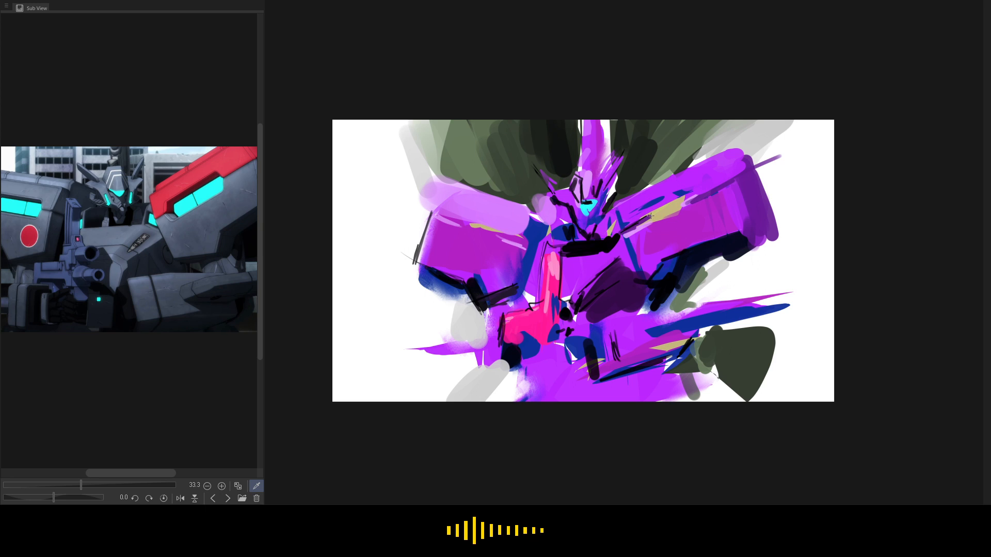
Add black panel lines across both shoulder armors and extend the left armor's outer edge with purple.
left_click_drag(647, 217, 765, 167)
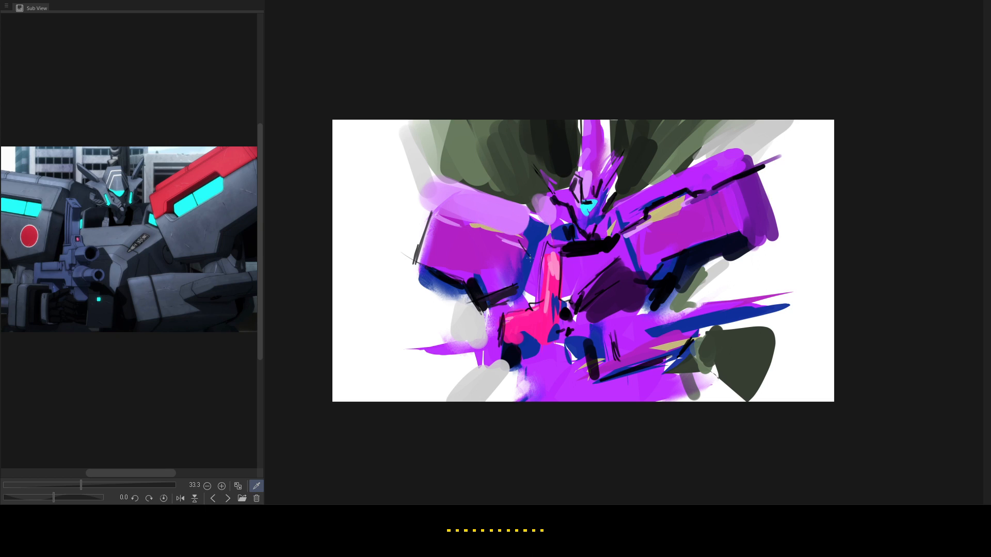
mouse_move(529, 257)
left_mouse_down()
mouse_move(513, 236)
mouse_move(527, 238)
mouse_move(534, 248)
mouse_move(464, 215)
left_mouse_up()
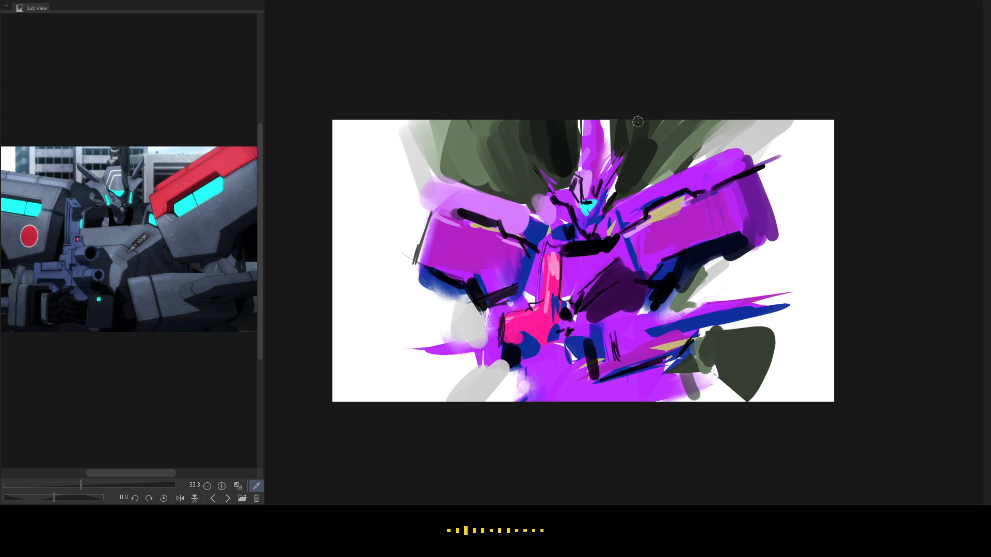
left_click_drag(263, 347, 335, 358)
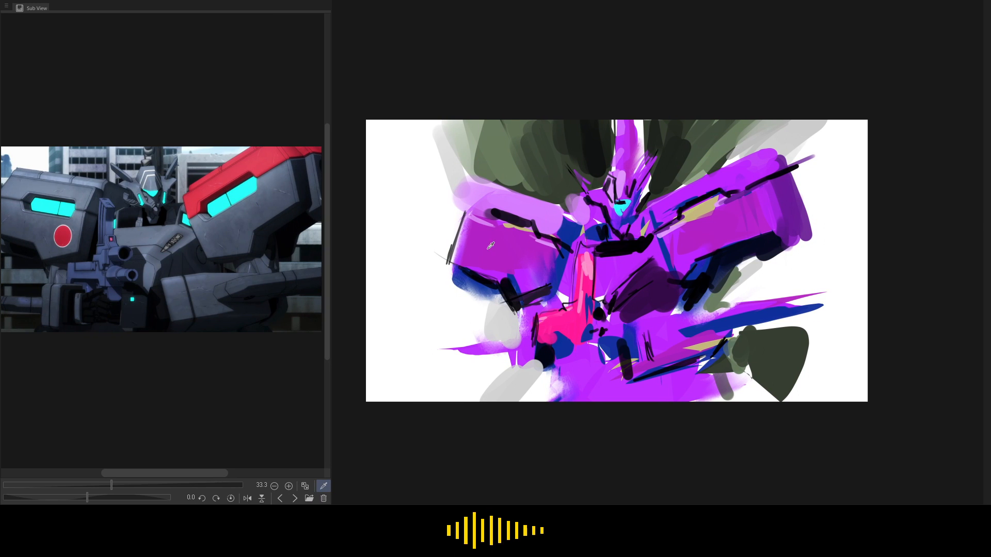
mouse_move(464, 217)
left_mouse_down()
mouse_move(445, 243)
mouse_move(454, 212)
mouse_move(468, 206)
mouse_move(464, 188)
mouse_move(440, 219)
left_mouse_up()
Paint broad pale grey-green background strokes outside the left shoulder armor with a larger brush.
left_click(457, 144, "alt")
key("bracketright")
key("bracketright")
key("bracketright")
left_click_drag(439, 145, 424, 222)
left_click_drag(413, 248, 396, 284)
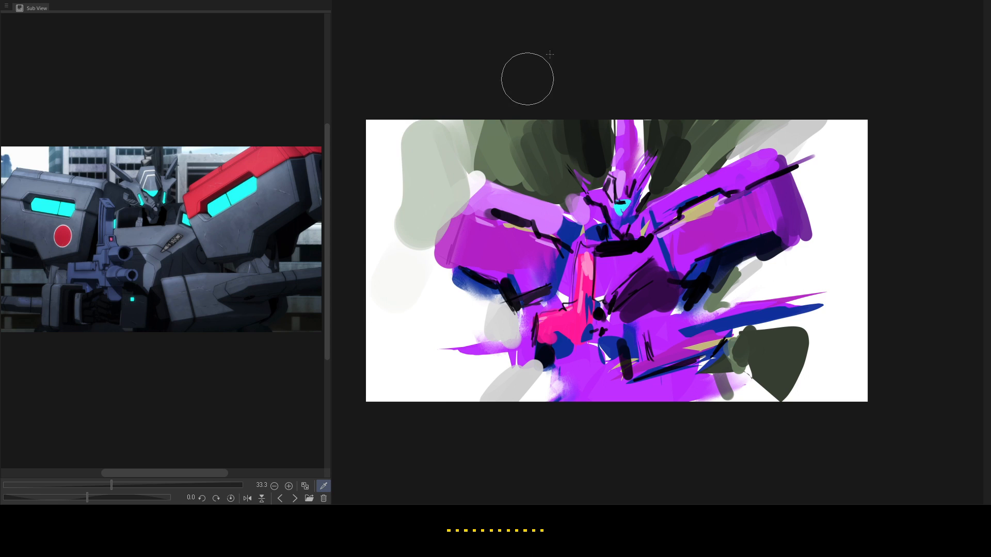
Cover the white background beyond both shoulder armors with broad pale grey strokes, using tones sampled from the canvas.
left_click(467, 122, "alt")
mouse_move(385, 175)
left_mouse_down()
mouse_move(406, 181)
mouse_move(393, 266)
mouse_move(368, 160)
mouse_move(391, 158)
mouse_move(424, 221)
left_mouse_up()
left_click(393, 266, "alt")
left_click_drag(849, 135, 823, 244)
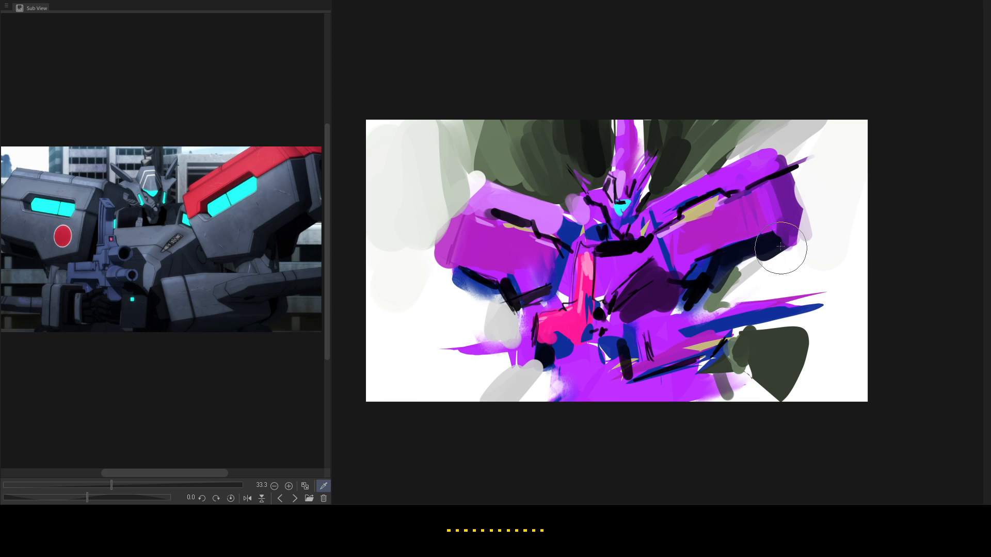
Shade the chest with mid purple and add black contour lines across the chest plate and the pink gun.
mouse_move(719, 233)
left_mouse_down()
mouse_move(715, 262)
mouse_move(736, 239)
mouse_move(750, 256)
mouse_move(757, 250)
mouse_move(732, 257)
left_mouse_up()
mouse_move(648, 255)
left_mouse_down()
mouse_move(619, 284)
mouse_move(653, 261)
mouse_move(645, 265)
left_mouse_up()
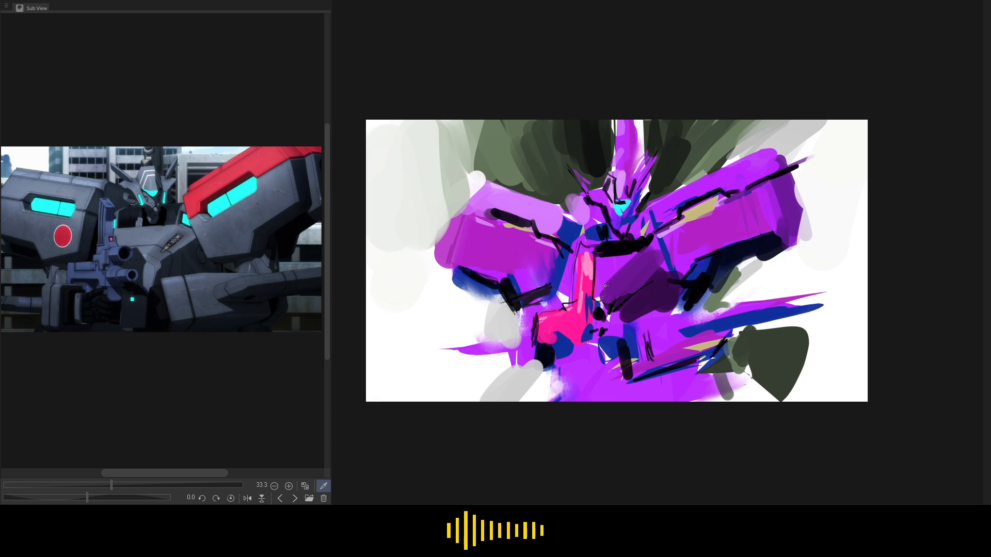
mouse_move(598, 278)
left_mouse_down()
mouse_move(627, 271)
mouse_move(615, 277)
mouse_move(627, 272)
mouse_move(638, 283)
mouse_move(644, 304)
mouse_move(631, 318)
left_mouse_up()
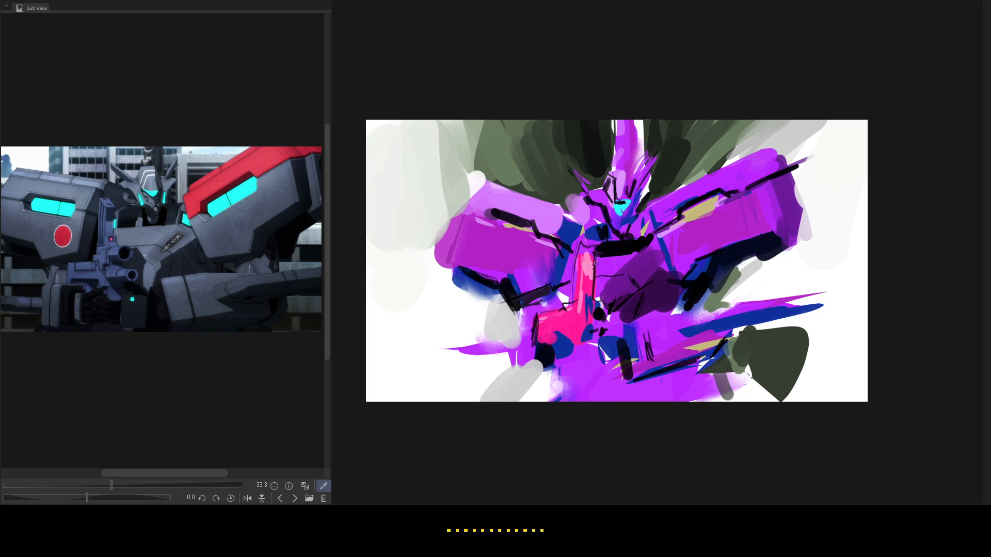
mouse_move(534, 323)
left_mouse_down()
mouse_move(574, 301)
mouse_move(578, 329)
left_mouse_up()
left_click_drag(601, 295, 587, 325)
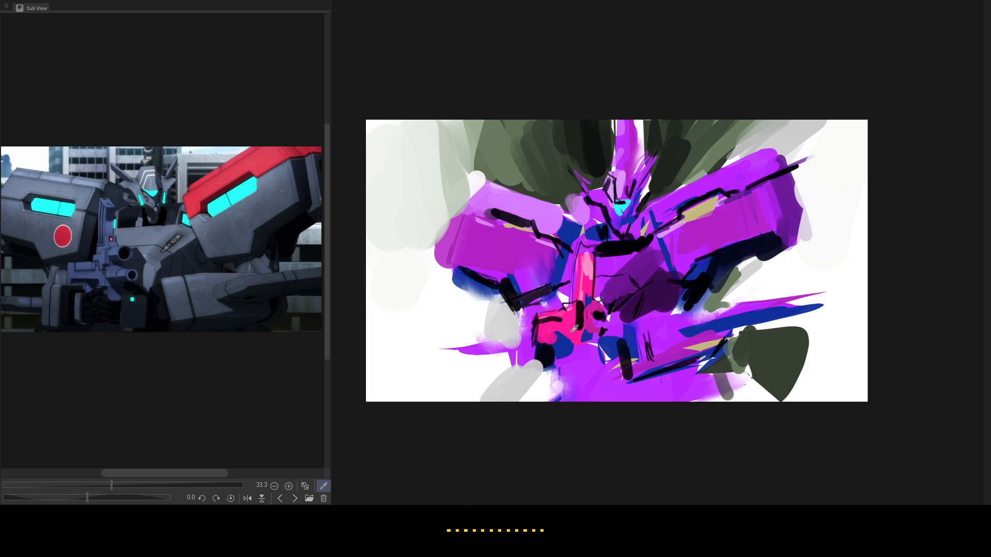
Block in the hand area beneath the pink gun with near-black and dark purple strokes.
left_click(529, 354, "alt")
mouse_move(530, 362)
left_mouse_down()
mouse_move(548, 352)
mouse_move(540, 369)
mouse_move(555, 358)
mouse_move(561, 365)
mouse_move(551, 357)
mouse_move(556, 376)
left_mouse_up()
left_click(544, 355, "alt")
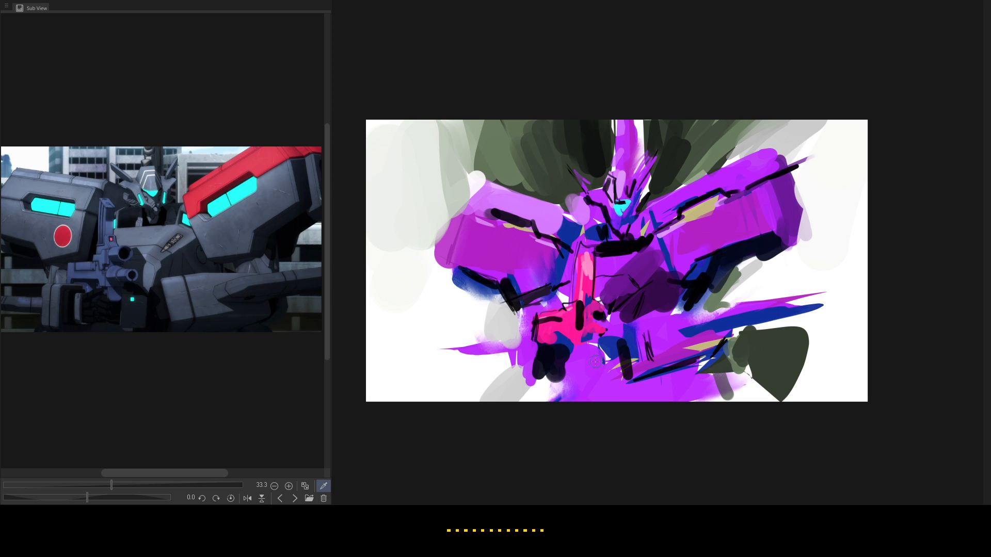
mouse_move(594, 343)
left_mouse_down()
mouse_move(592, 377)
mouse_move(601, 374)
mouse_move(584, 355)
mouse_move(582, 373)
mouse_move(578, 351)
left_mouse_up()
key("[")
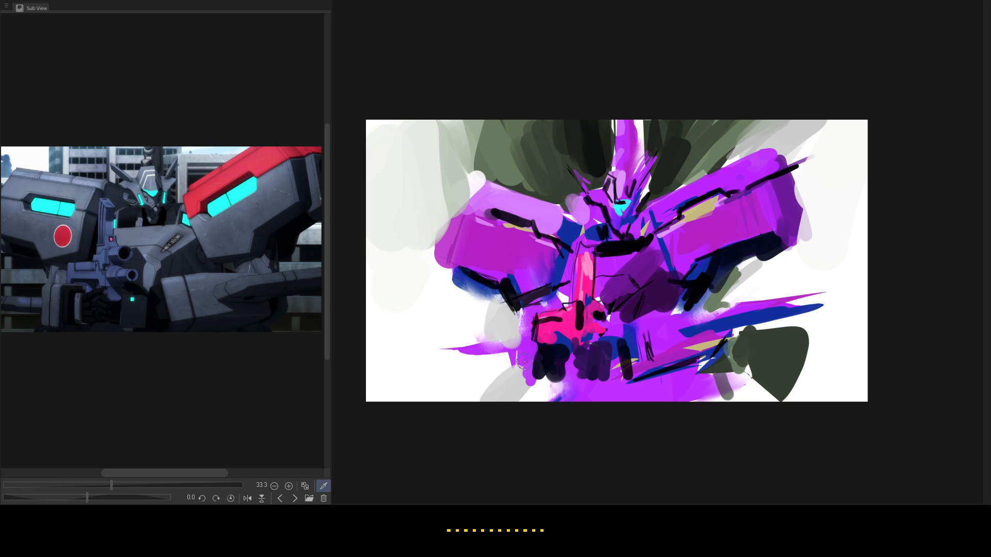
Rework the left forearm in muted purple with darker patches and add a black line under its outer end.
mouse_move(521, 364)
left_mouse_down()
mouse_move(526, 345)
mouse_move(525, 371)
left_mouse_up()
left_click(531, 370, "alt")
mouse_move(521, 338)
left_mouse_down()
mouse_move(517, 370)
mouse_move(506, 373)
left_mouse_up()
left_click(501, 345, "alt")
left_click_drag(443, 351, 512, 350)
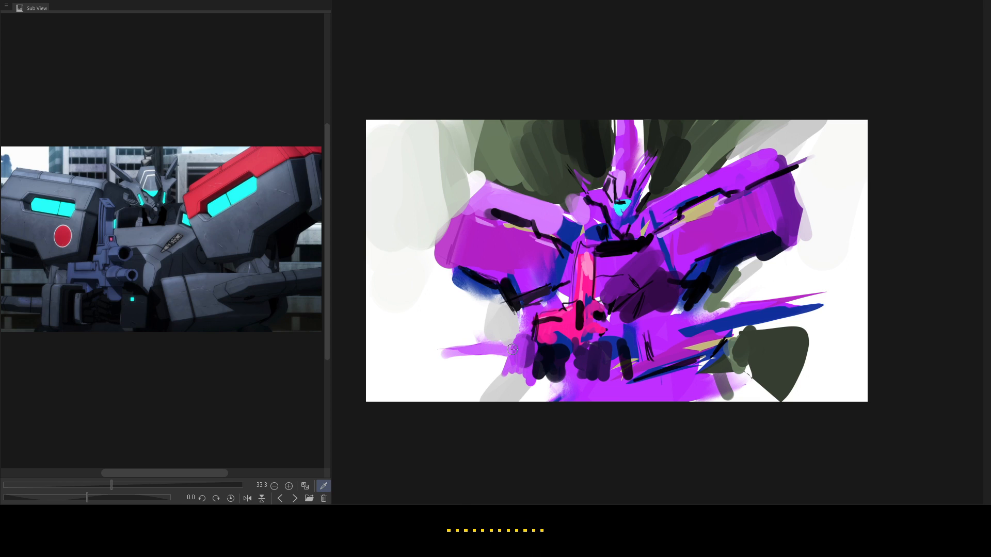
left_click(548, 356, "alt")
mouse_move(453, 359)
left_mouse_down()
mouse_move(515, 356)
mouse_move(491, 352)
left_mouse_up()
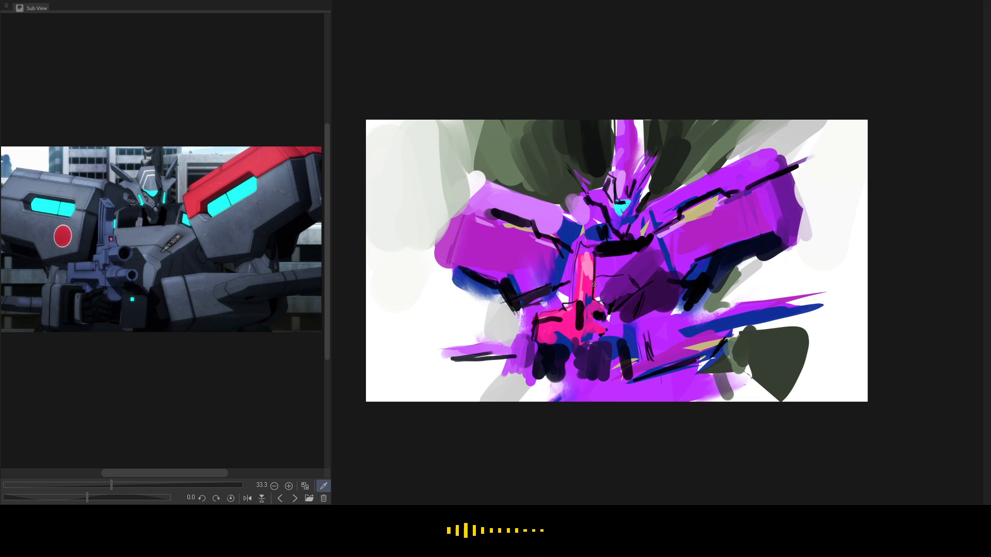
Draw black lines along the right forearm and widen its upper edge with sampled bright purple.
mouse_move(692, 343)
left_mouse_down()
mouse_move(714, 323)
mouse_move(820, 297)
left_mouse_up()
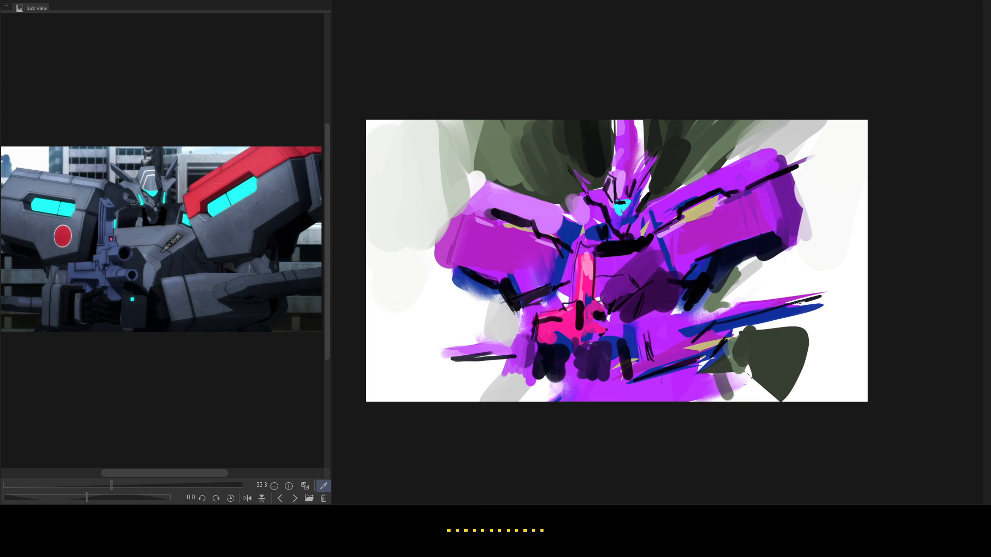
left_click_drag(730, 320, 803, 302)
left_click(746, 303, "alt")
left_click_drag(695, 321, 821, 292)
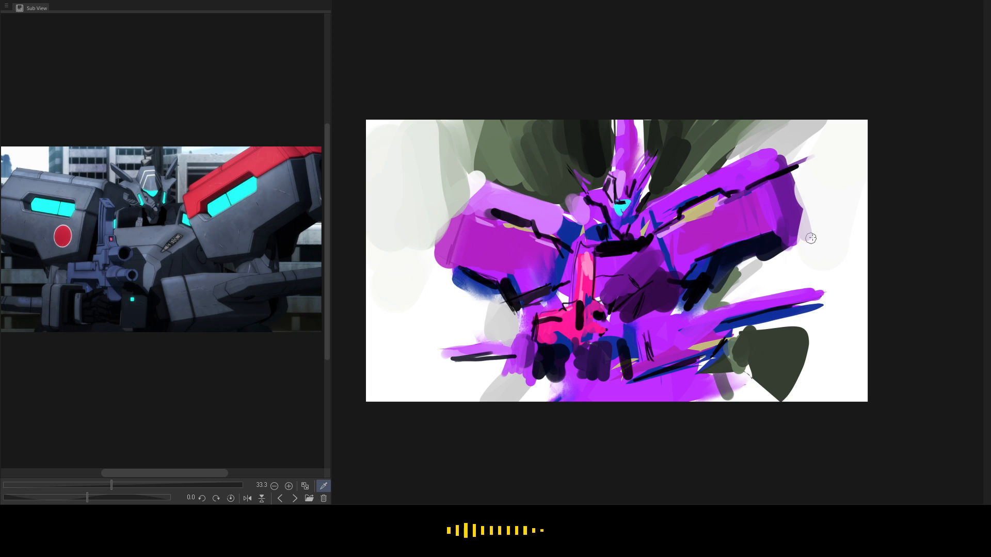
Build up the green-grey background above the left shoulder armor, and refine the armor with a light purple corner and black inner edge.
left_click(464, 159, "alt")
mouse_move(475, 159)
left_mouse_down()
mouse_move(497, 173)
mouse_move(502, 142)
left_mouse_up()
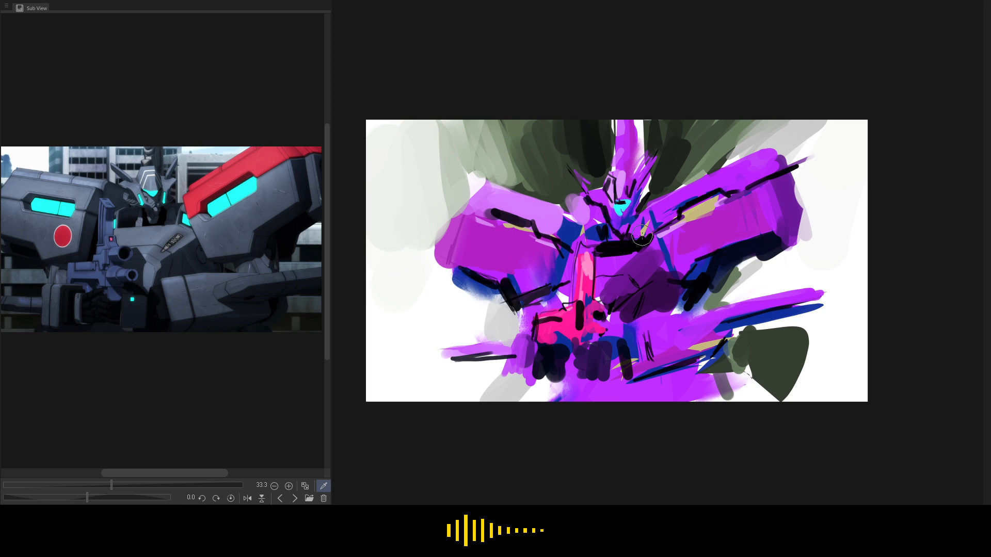
left_click_drag(567, 243, 554, 282)
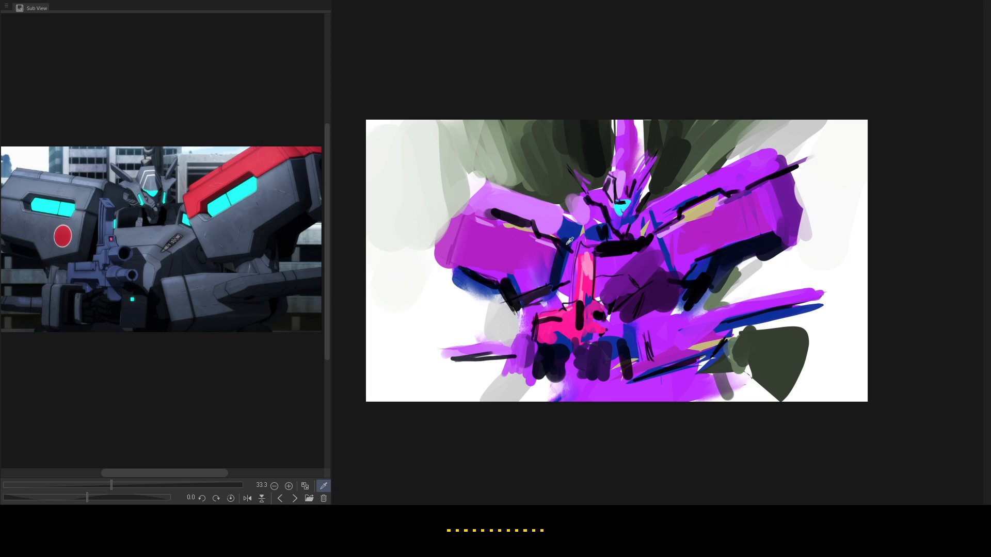
left_click_drag(571, 216, 573, 253)
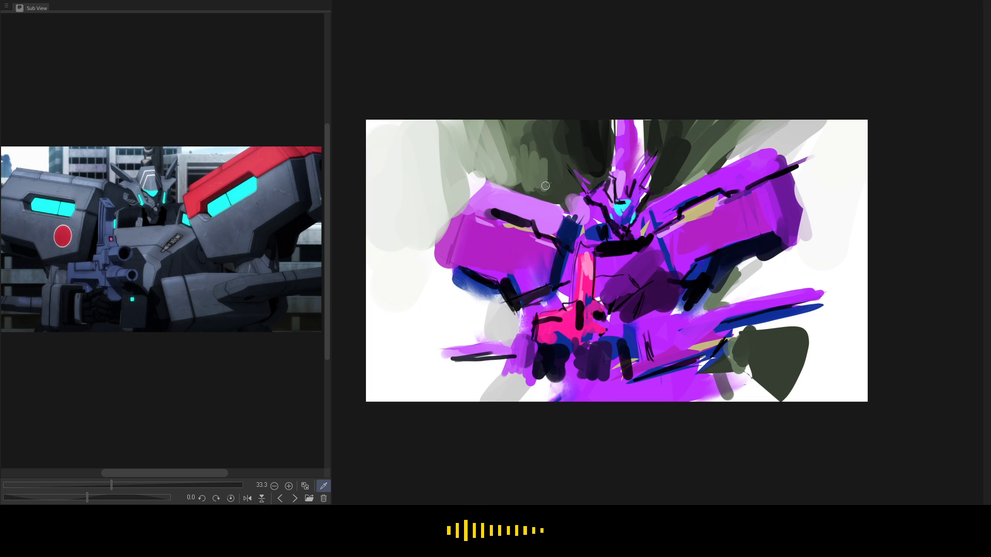
mouse_move(541, 156)
left_mouse_down()
mouse_move(540, 187)
mouse_move(519, 171)
mouse_move(520, 156)
mouse_move(538, 193)
mouse_move(538, 147)
left_mouse_up()
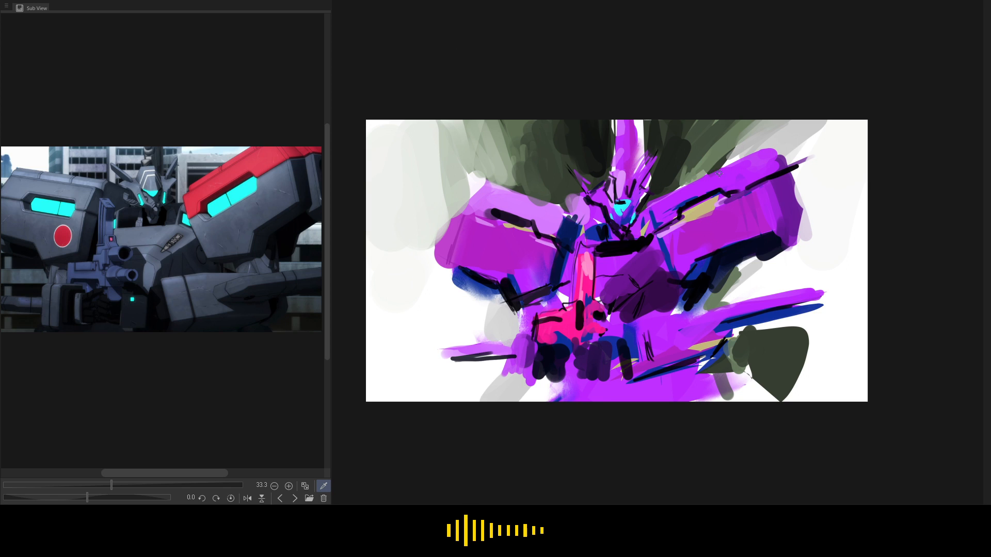
mouse_move(494, 204)
left_mouse_down()
mouse_move(494, 192)
mouse_move(474, 184)
mouse_move(467, 207)
mouse_move(466, 192)
left_mouse_up()
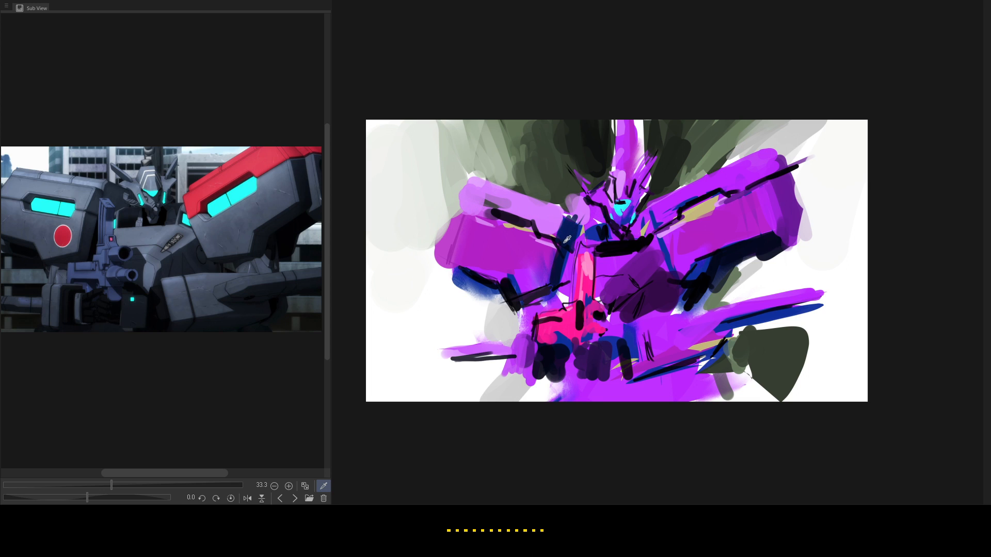
left_click_drag(565, 214, 560, 210)
Darken the central crest with deep purple and detail the forehead and face with pale pink and blue strokes.
mouse_move(623, 161)
left_mouse_down()
mouse_move(625, 126)
mouse_move(641, 117)
mouse_move(636, 200)
mouse_move(632, 179)
left_mouse_up()
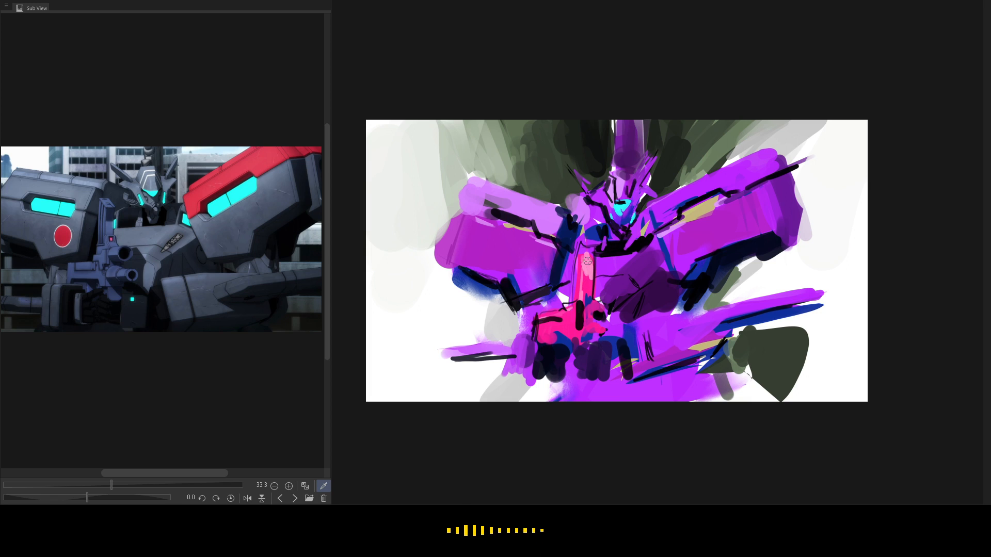
left_click_drag(609, 194, 617, 181)
left_click_drag(627, 180, 634, 207)
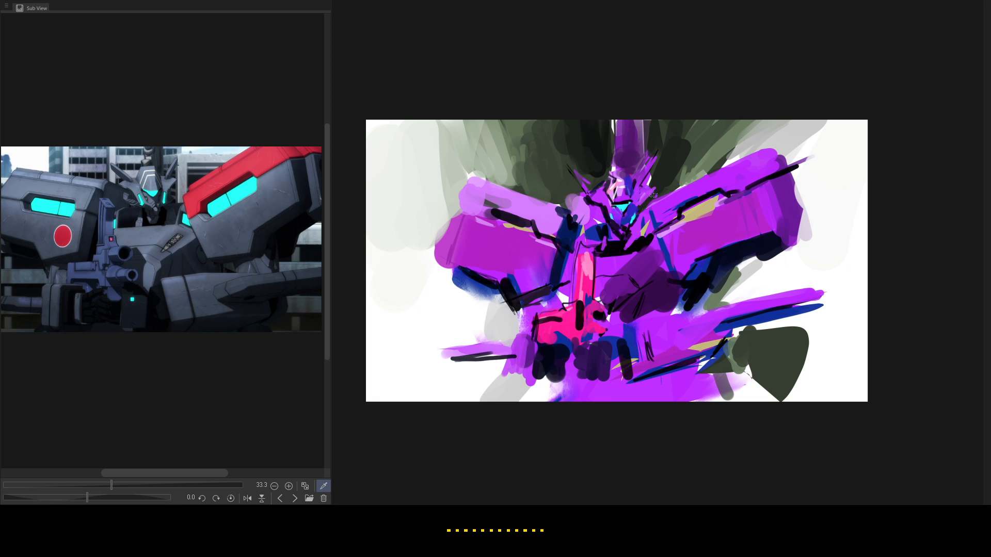
Paint dark green between the head and right shoulder, and add magenta stripes along the upper faces of both shoulder armors.
mouse_move(638, 213)
left_mouse_down()
mouse_move(648, 219)
mouse_move(661, 196)
left_mouse_up()
left_click_drag(558, 319, 543, 318)
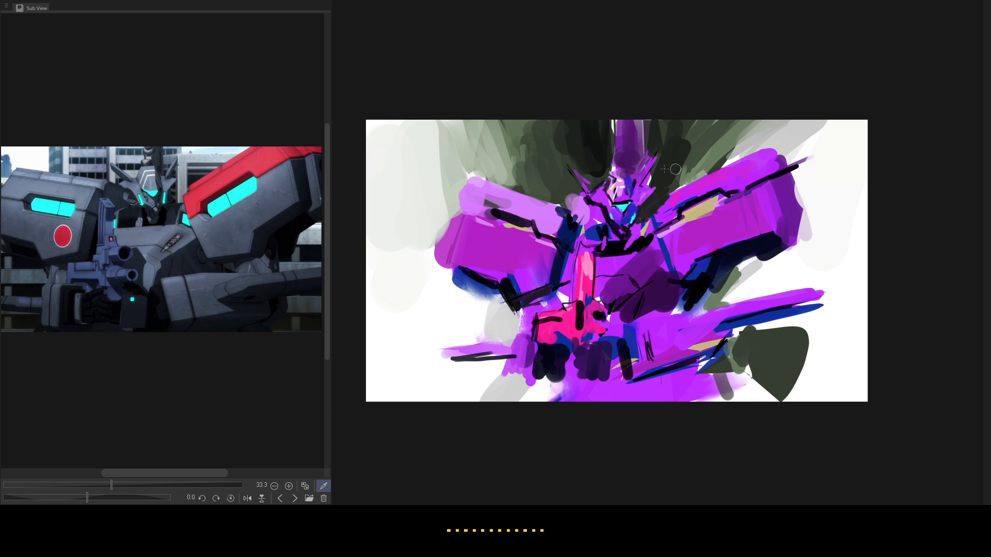
left_click_drag(477, 191, 539, 213)
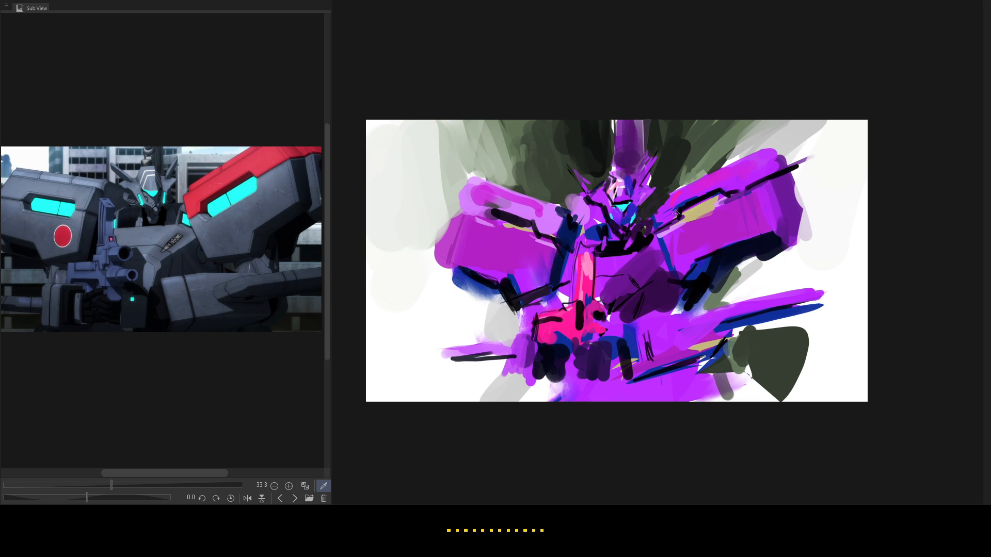
Paint cyan lights on both shoulder armors and beside the neck, with dark purple touches at the left armor's inner end.
left_click_drag(680, 204, 711, 207)
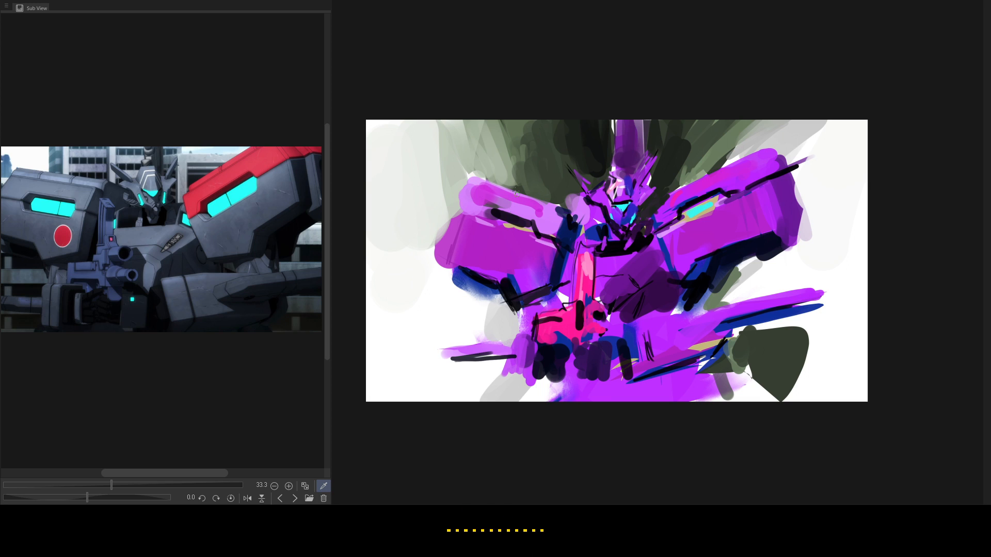
left_click_drag(508, 224, 537, 232)
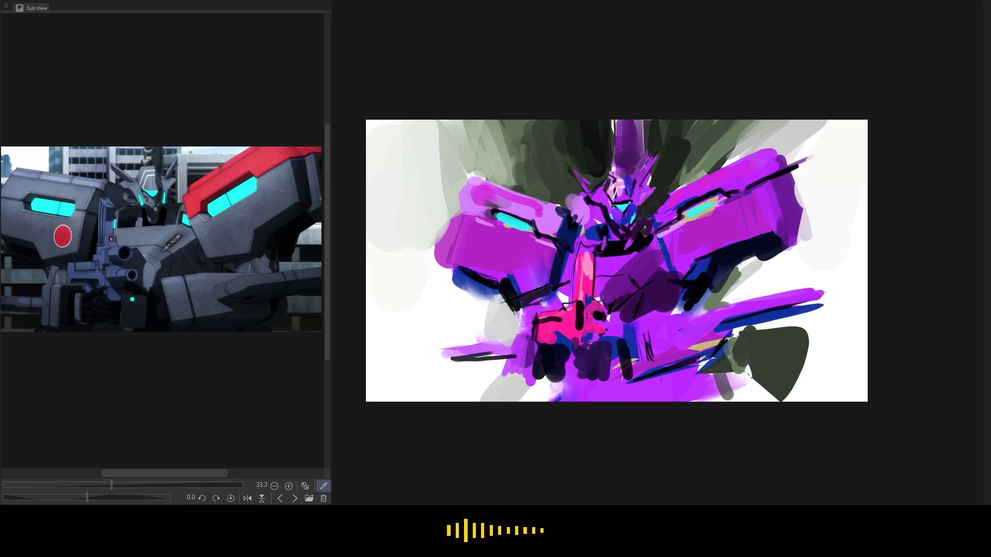
mouse_move(646, 243)
left_mouse_down()
mouse_move(656, 244)
mouse_move(647, 239)
left_mouse_up()
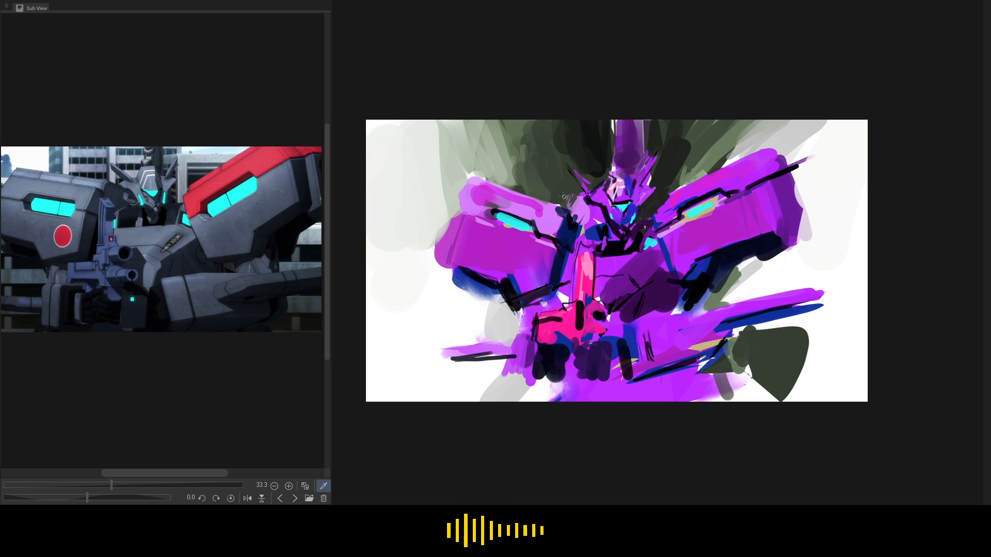
left_click_drag(576, 205, 580, 202)
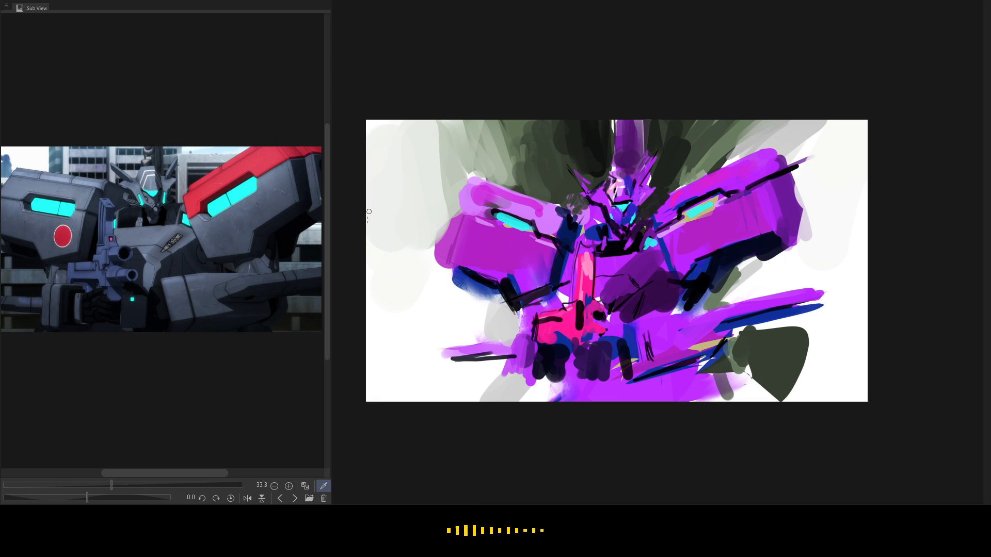
Lighten the background outside the left shoulder armor with broad off-white strokes, varying the brush size.
key("bracketright")
key("bracketright")
key("bracketright")
key("bracketright")
key("bracketright")
key("bracketright")
key("bracketright")
key("bracketright")
key("bracketright")
key("bracketright")
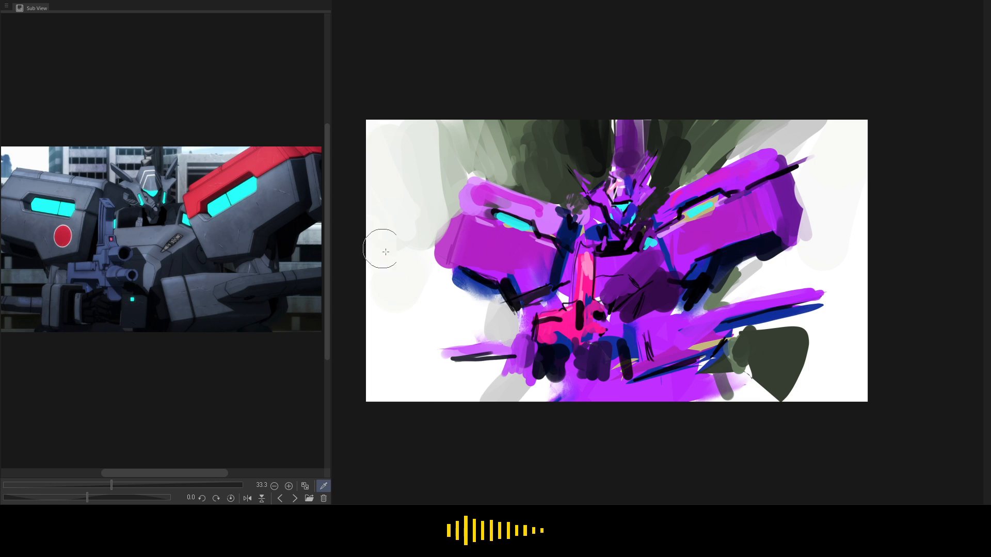
mouse_move(398, 209)
left_mouse_down()
mouse_move(391, 110)
mouse_move(415, 161)
left_mouse_up()
key("bracketleft")
key("bracketleft")
key("bracketright")
key("bracketright")
key("bracketright")
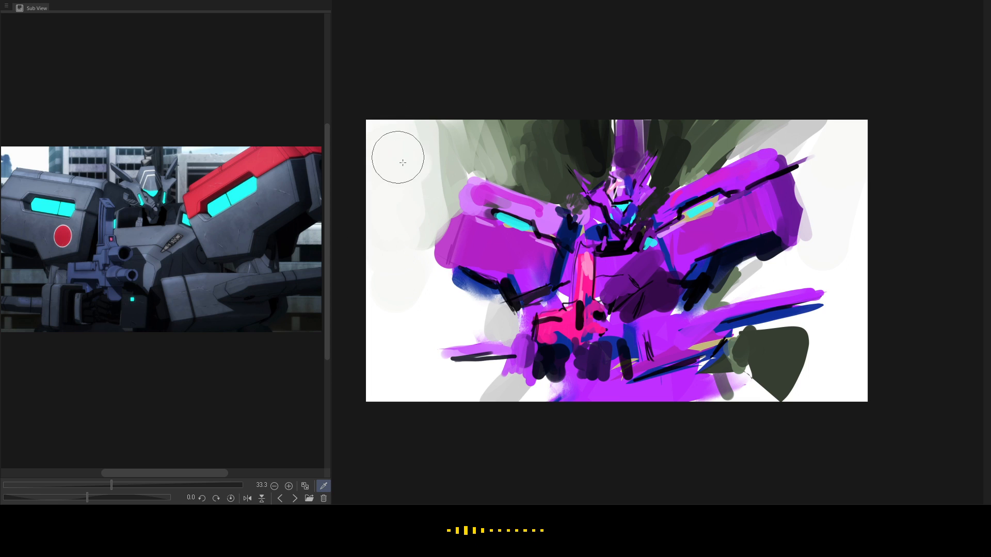
key("bracketleft")
key("bracketleft")
key("bracketleft")
key("bracketleft")
key("bracketleft")
key("bracketleft")
left_click_drag(426, 250, 435, 217)
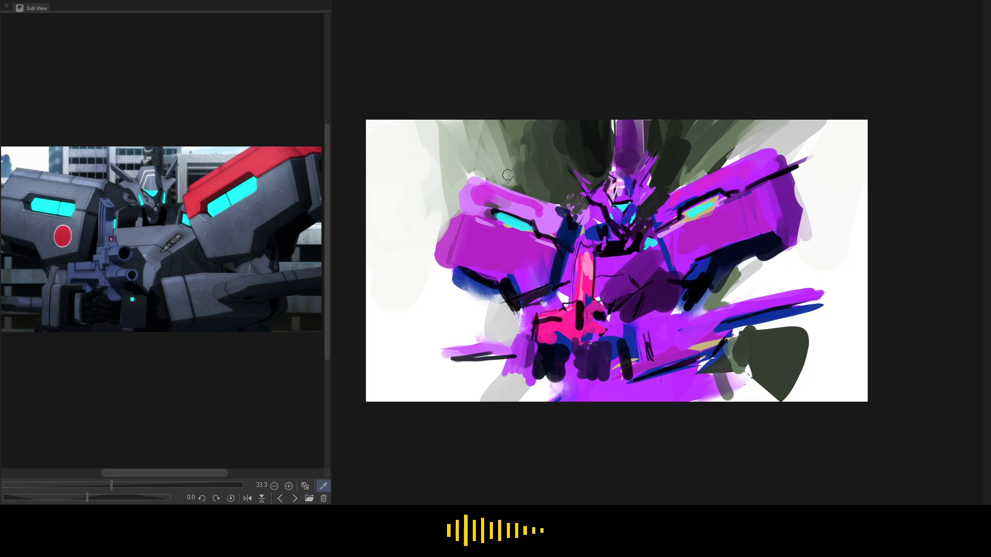
Define the left shoulder armor's underside with black using a smaller brush, and repaint the right armor's lower inner face in purple.
key("bracketleft")
key("bracketleft")
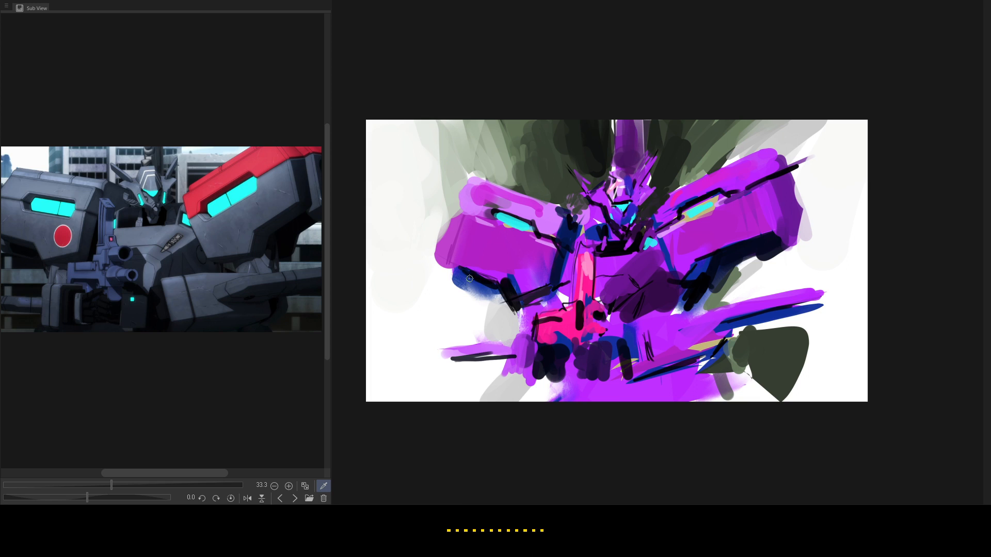
mouse_move(469, 281)
left_mouse_down()
mouse_move(502, 298)
mouse_move(510, 289)
mouse_move(520, 319)
left_mouse_up()
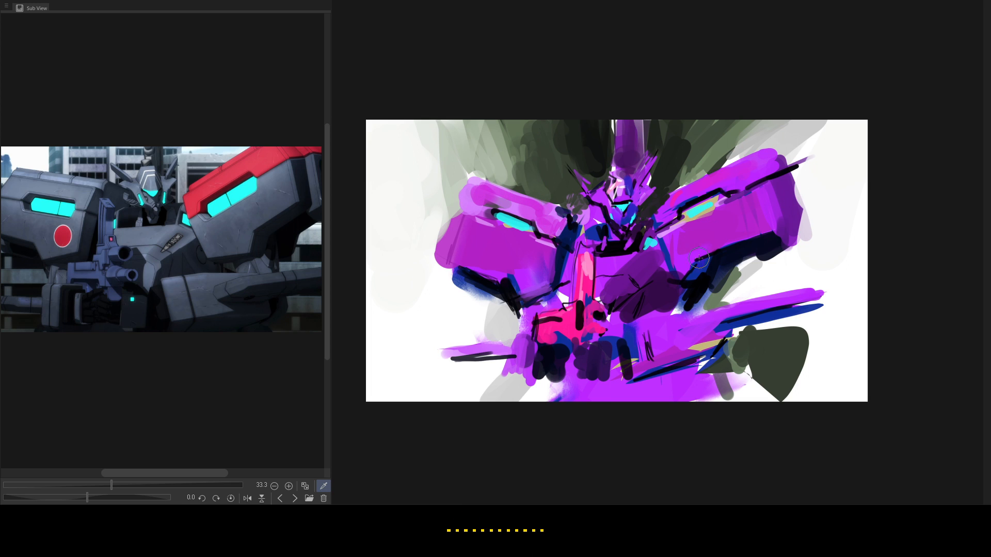
mouse_move(715, 245)
left_mouse_down()
mouse_move(699, 276)
mouse_move(711, 273)
left_mouse_up()
left_click_drag(732, 238, 716, 280)
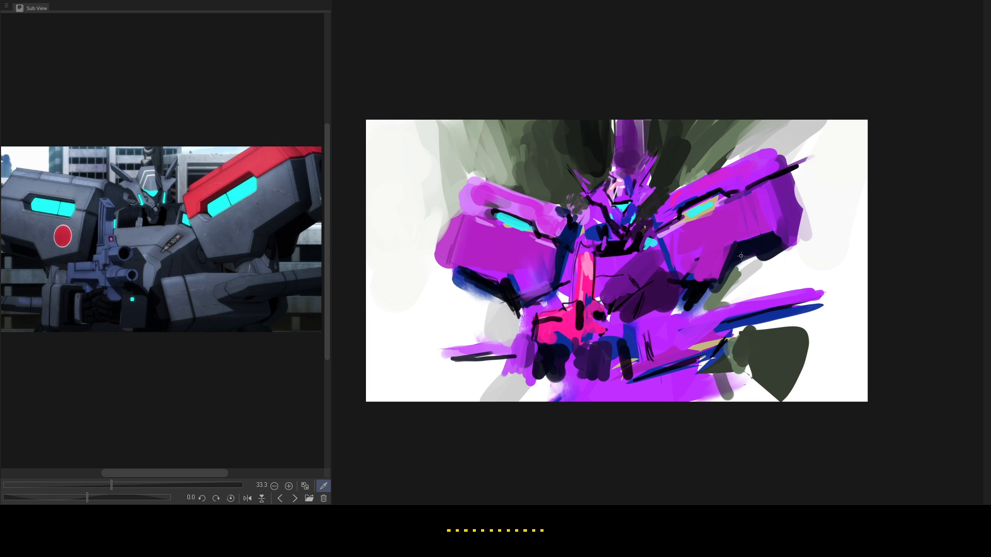
Check the painting mirrored, and add dark purple and black strokes along the left side of the gun barrel.
key("h")
key("h")
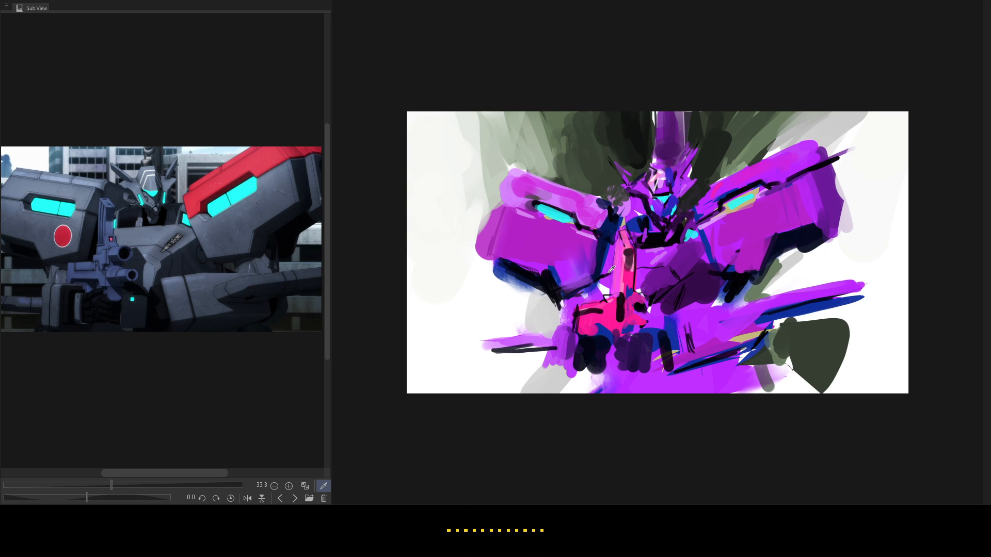
left_click_drag(612, 256, 600, 298)
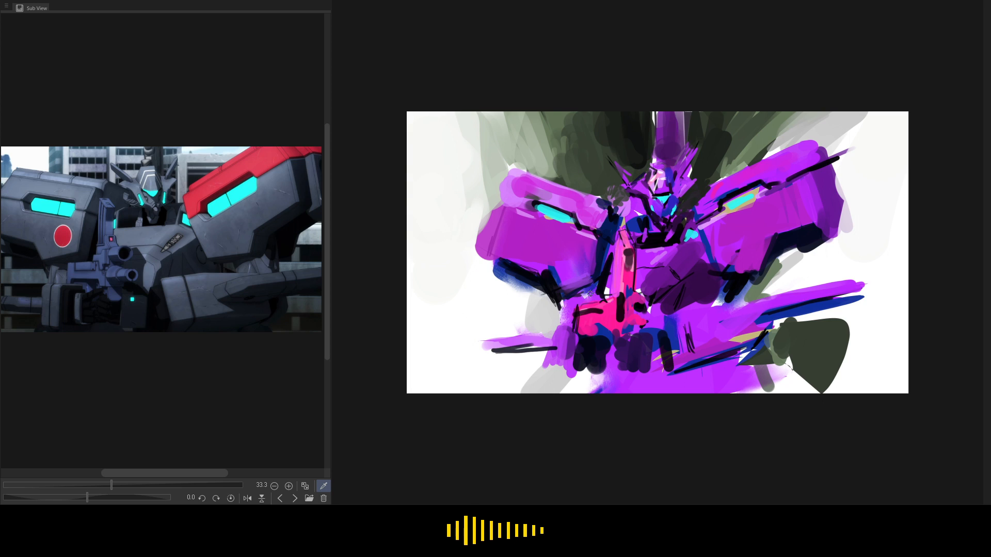
Add black vertical lines across the left forearm and purple finger strokes over the dark hand below the gun.
mouse_move(554, 299)
left_mouse_down()
mouse_move(565, 326)
mouse_move(550, 334)
mouse_move(541, 364)
left_mouse_up()
mouse_move(575, 347)
left_mouse_down()
mouse_move(570, 366)
mouse_move(555, 364)
mouse_move(556, 351)
mouse_move(547, 365)
left_mouse_up()
mouse_move(564, 321)
left_mouse_down()
mouse_move(549, 331)
mouse_move(550, 365)
left_mouse_up()
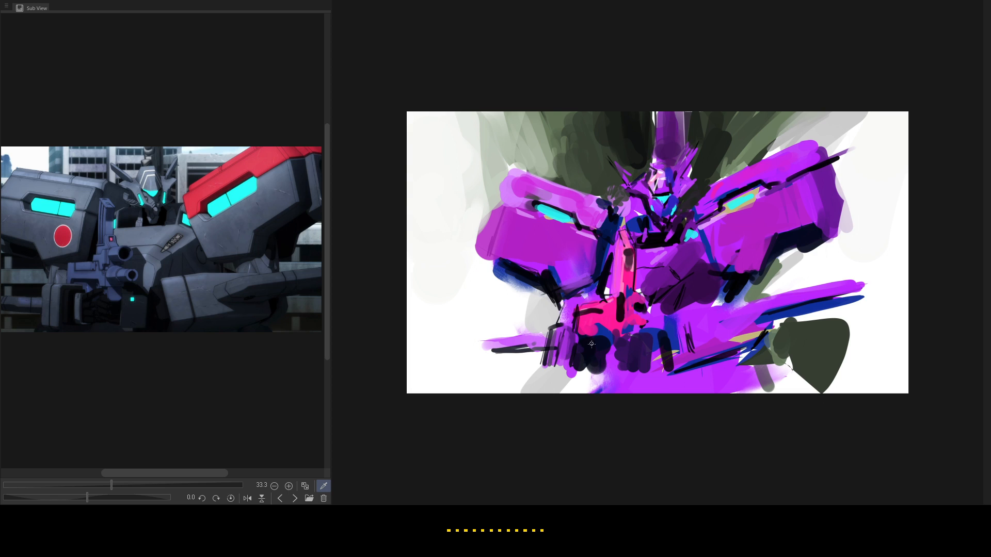
left_click_drag(583, 343, 582, 371)
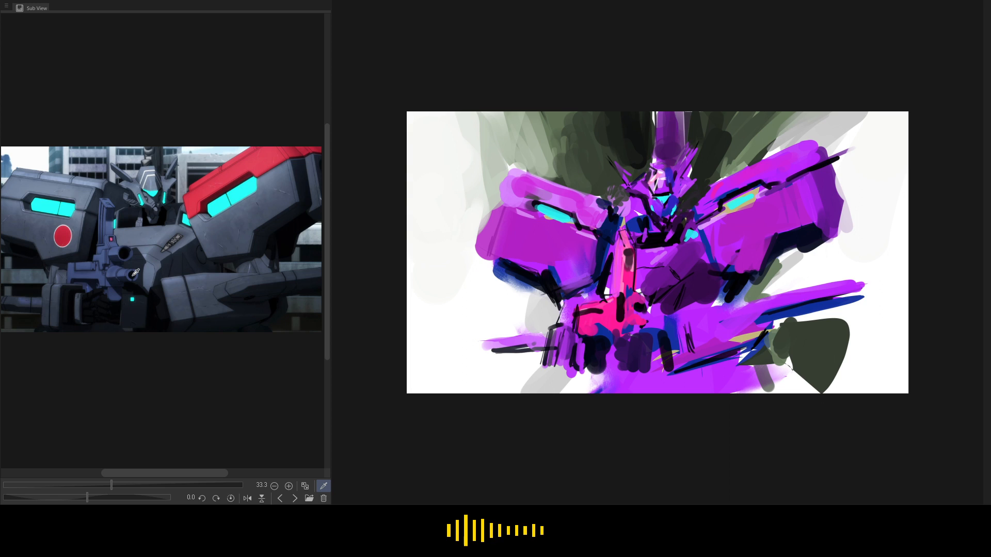
Extend the gun's grip downward in pink and add small dark accents at its rear end.
mouse_move(627, 372)
left_mouse_down()
mouse_move(645, 372)
mouse_move(639, 339)
mouse_move(634, 350)
left_mouse_up()
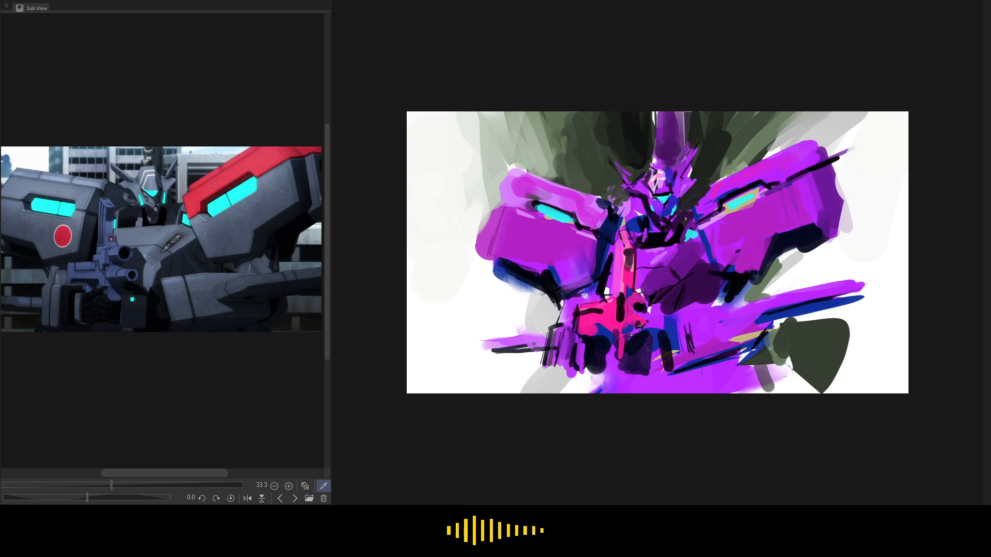
left_click_drag(637, 305, 641, 303)
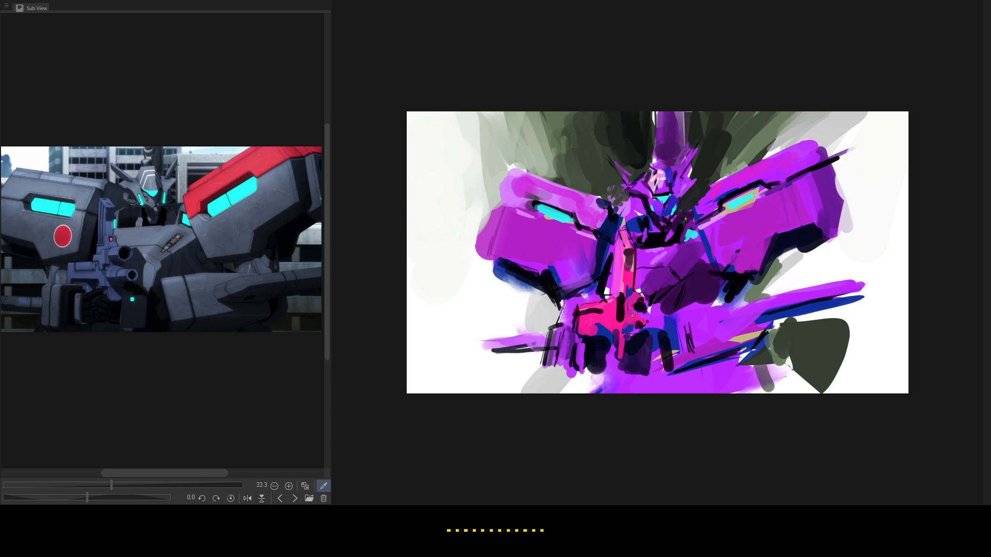
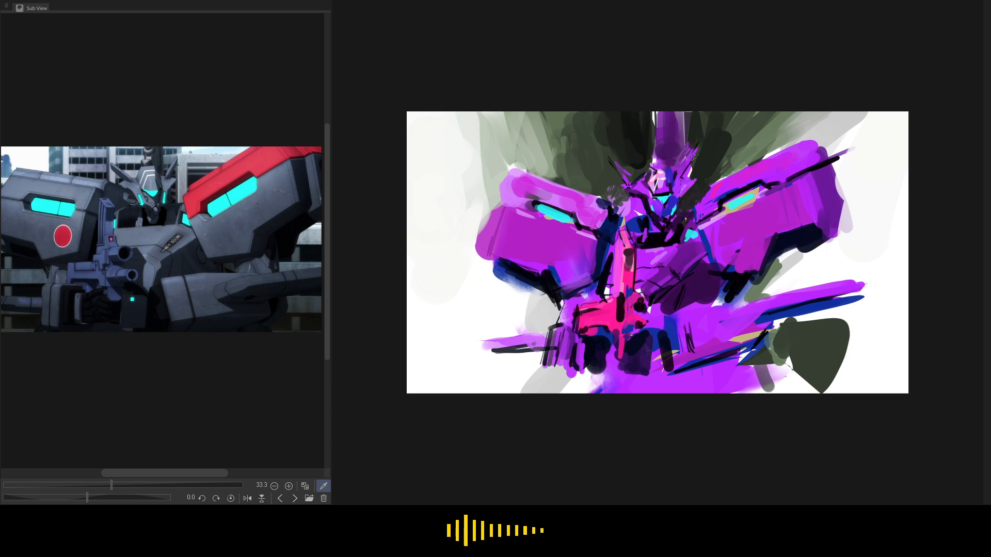
left_click_drag(663, 126, 656, 131)
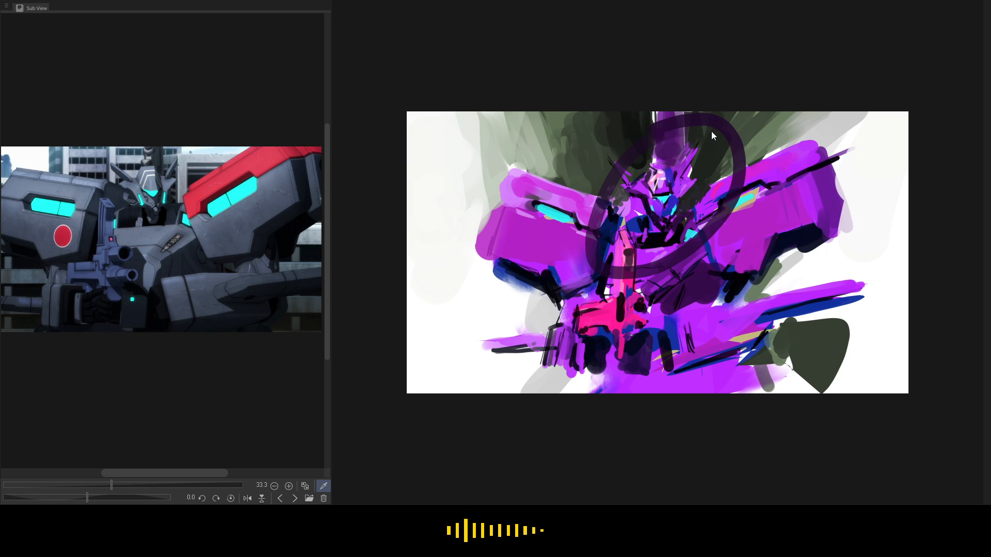
key("ctrl+z")
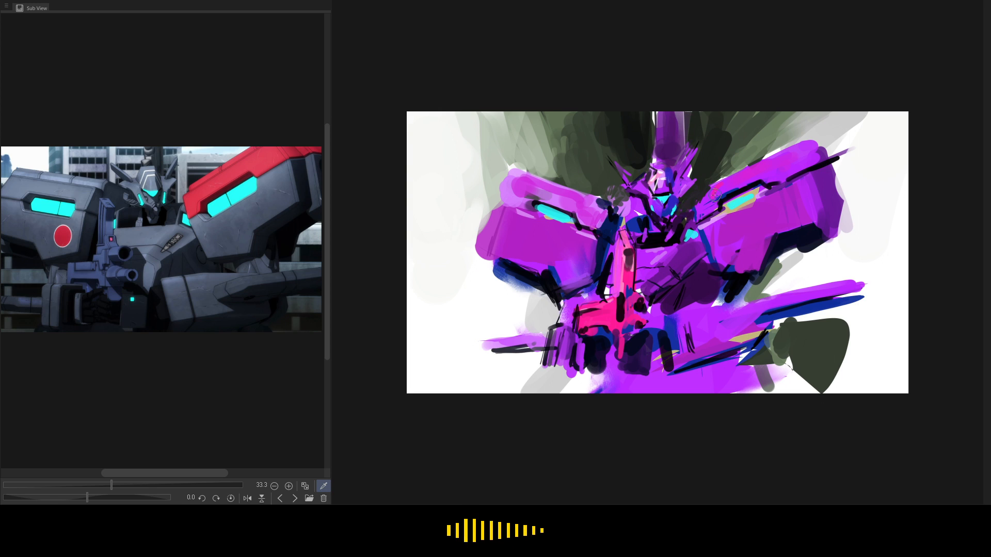
mouse_move(671, 152)
left_mouse_down()
mouse_move(550, 124)
mouse_move(606, 104)
left_mouse_up()
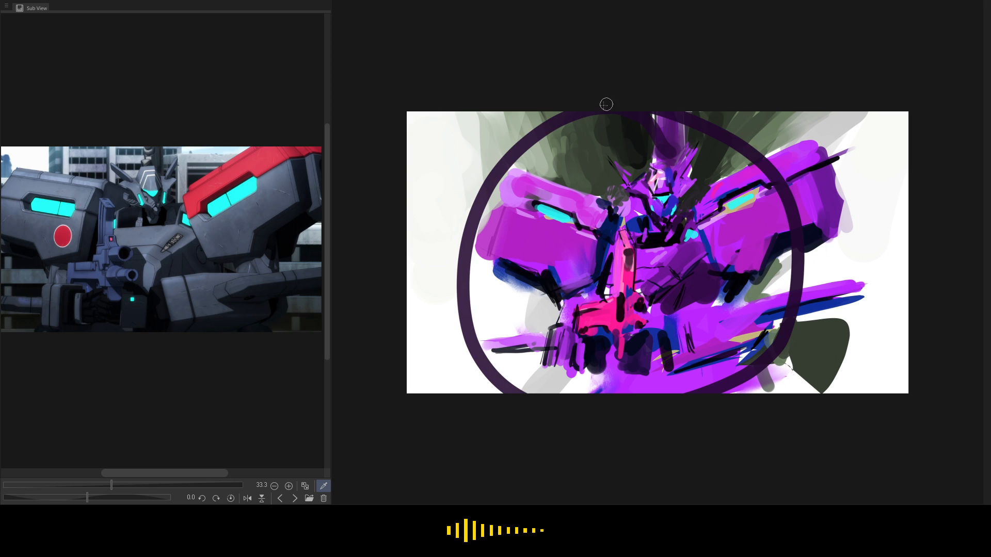
key("ctrl+z")
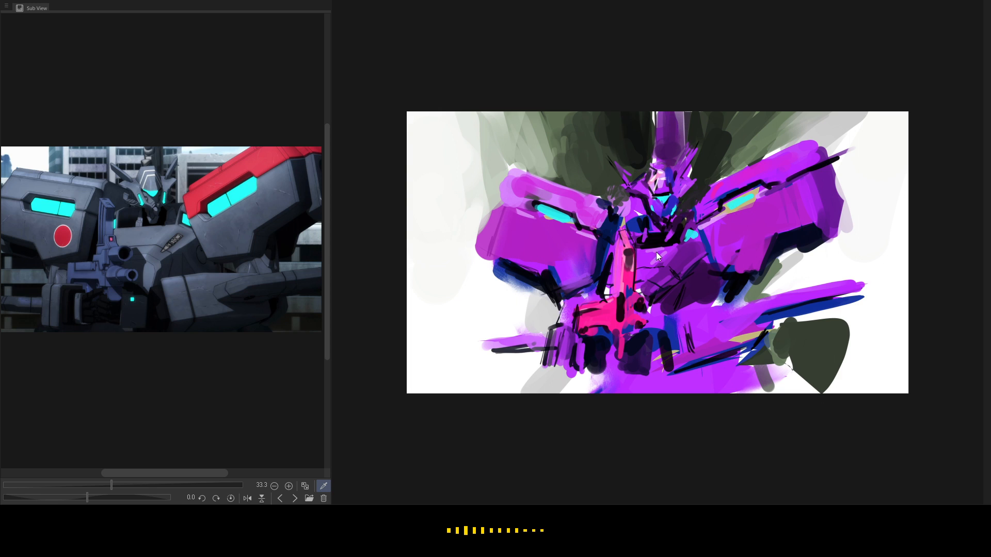
mouse_move(802, 133)
left_mouse_down()
mouse_move(689, 211)
mouse_move(751, 125)
left_mouse_up()
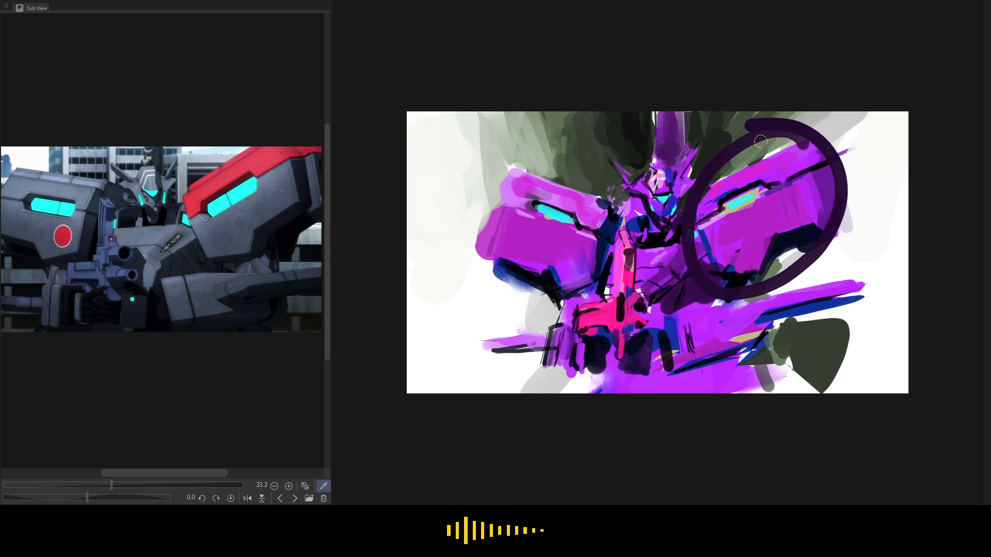
key("ctrl+z")
mouse_move(513, 170)
left_mouse_down()
mouse_move(478, 229)
mouse_move(522, 181)
left_mouse_up()
key("ctrl+z")
left_click_drag(663, 105, 671, 115)
key("ctrl+z")
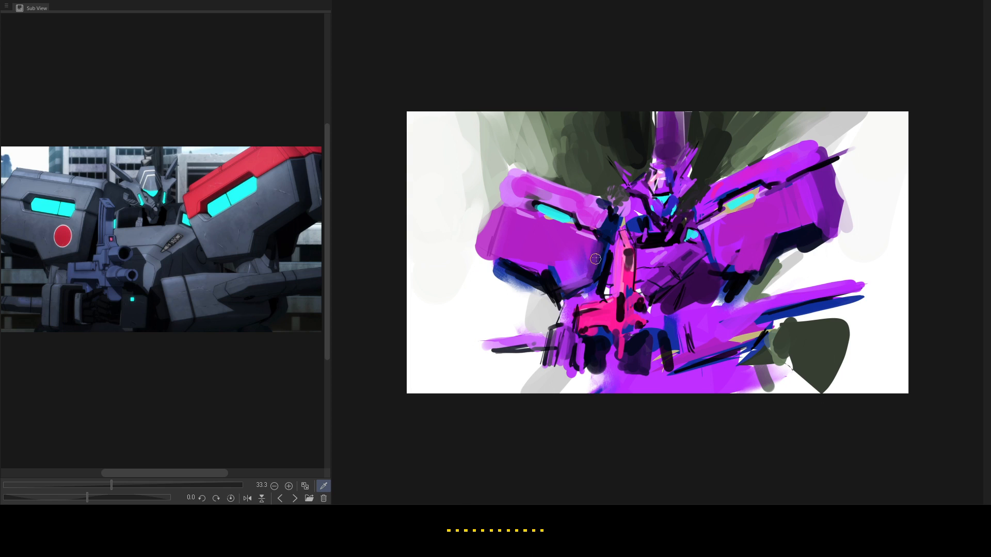
Darken the left shoulder armor's inner side, define its lower outer edge in black, and trim below it with sampled light background colors.
mouse_move(598, 241)
left_mouse_down()
mouse_move(608, 216)
mouse_move(589, 276)
left_mouse_up()
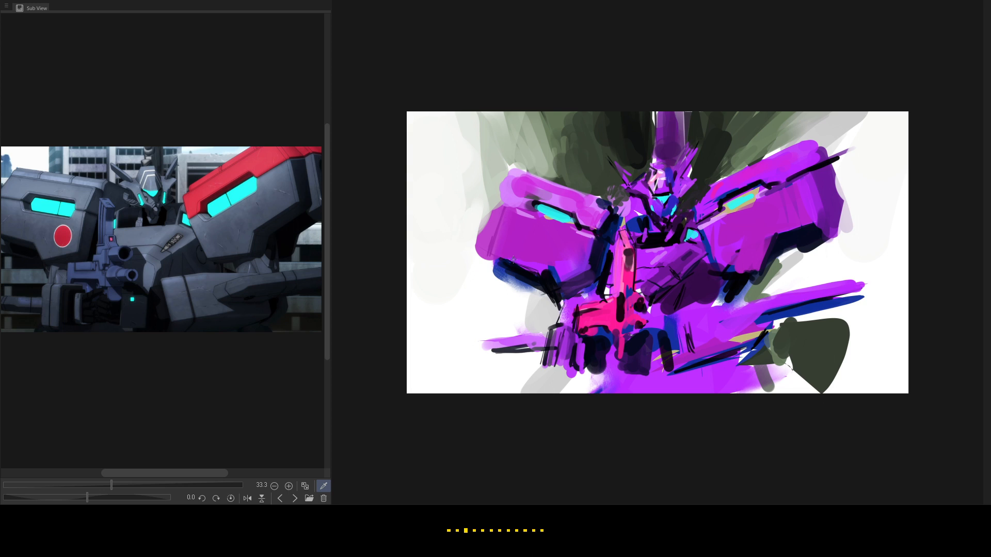
mouse_move(511, 266)
left_mouse_down()
mouse_move(481, 258)
mouse_move(505, 267)
left_mouse_up()
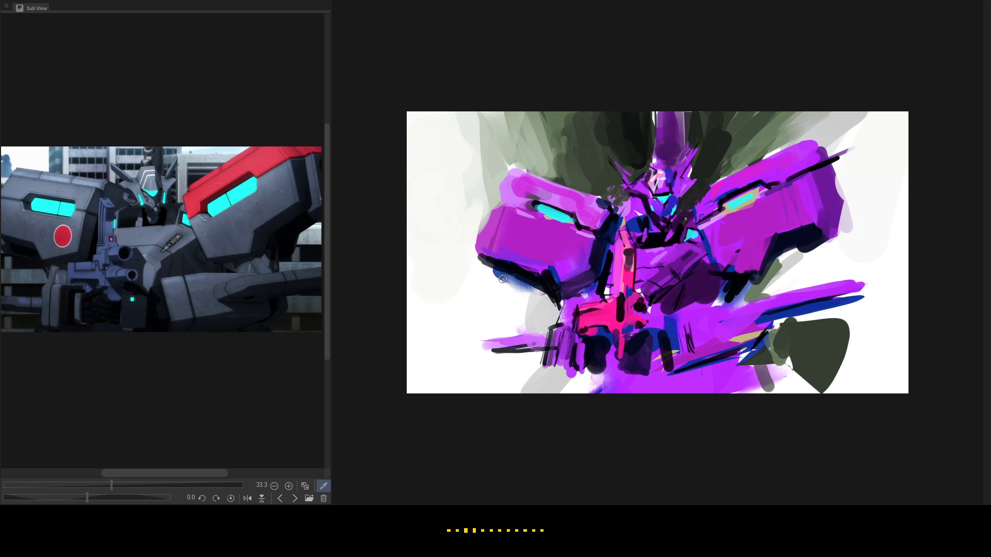
left_click(536, 312, "alt")
mouse_move(535, 312)
left_mouse_down()
mouse_move(503, 301)
mouse_move(488, 313)
mouse_move(515, 323)
mouse_move(503, 293)
left_mouse_up()
left_click(488, 313, "alt")
left_click(566, 339, "alt")
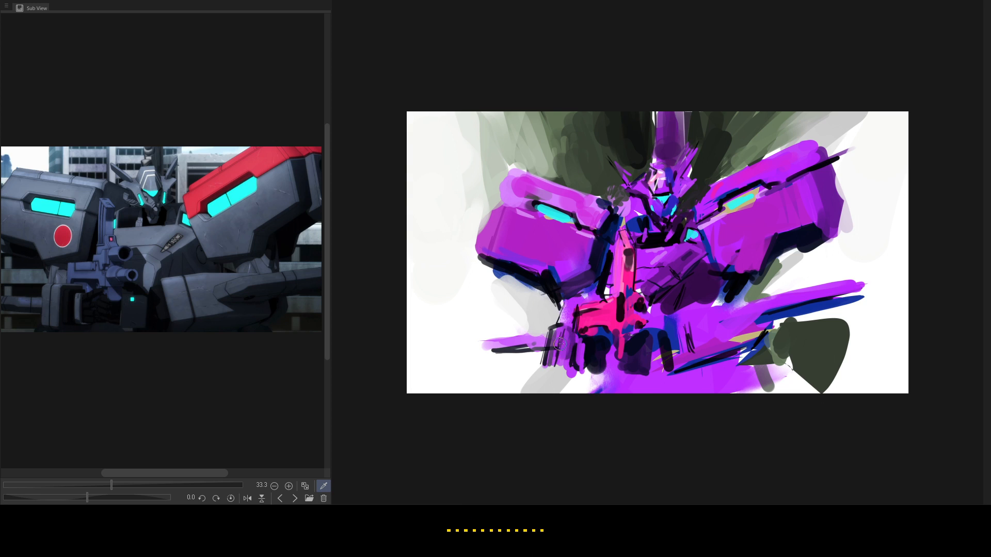
Cover the left forearm's black lines with purple strokes, and add dark strokes between the left shoulder armor and the head.
left_click_drag(554, 328, 553, 354)
left_click_drag(566, 304, 585, 300)
left_click(601, 278, "alt")
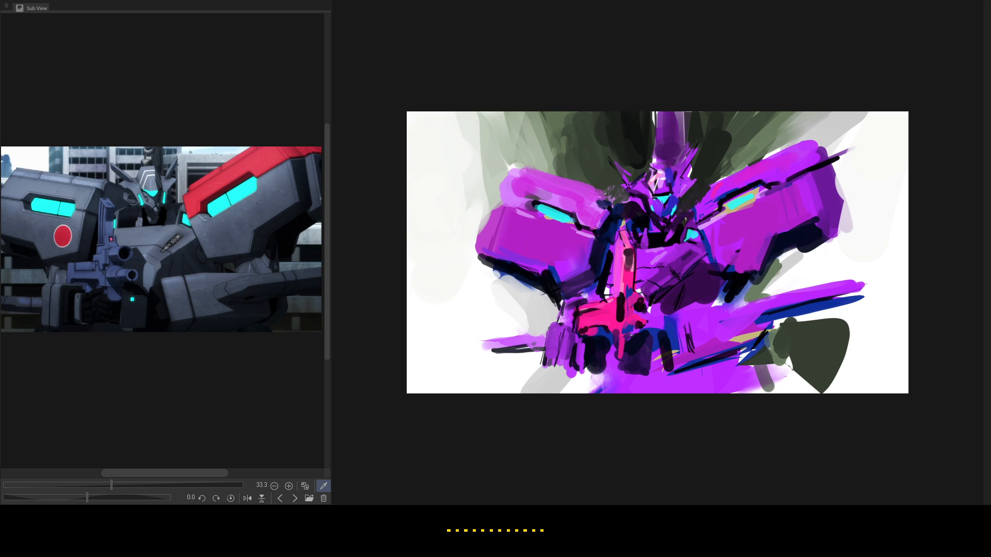
mouse_move(606, 200)
left_mouse_down()
mouse_move(618, 201)
mouse_move(608, 198)
left_mouse_up()
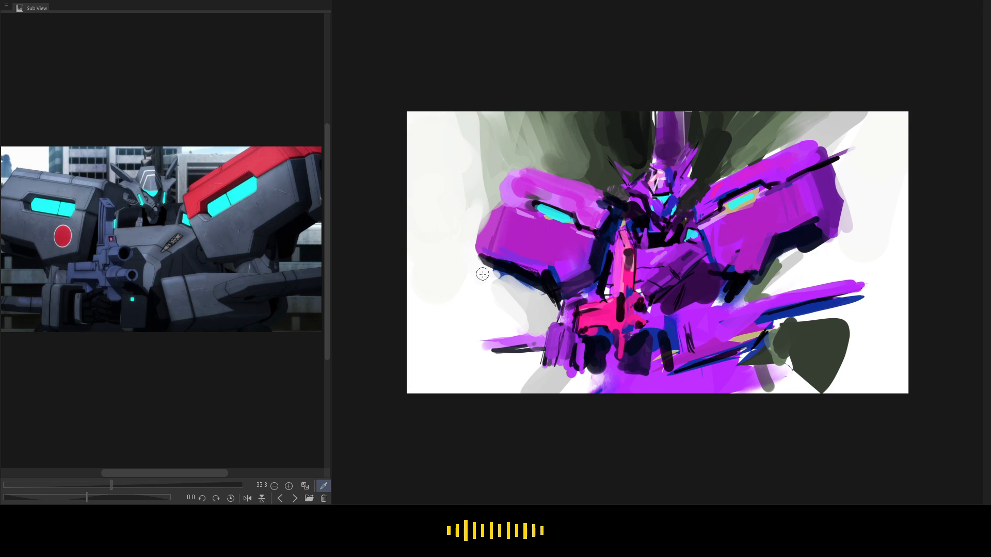
Paint light grey background around the left shoulder armor with a larger brush, and trim the line protruding from the right armor.
left_click(451, 199, "alt")
mouse_move(472, 205)
left_mouse_down()
mouse_move(472, 145)
mouse_move(455, 154)
mouse_move(458, 100)
mouse_move(484, 166)
left_mouse_up()
key("]")
key("]")
mouse_move(474, 114)
left_mouse_down()
mouse_move(492, 194)
mouse_move(482, 117)
mouse_move(470, 113)
mouse_move(482, 153)
mouse_move(466, 158)
mouse_move(470, 147)
mouse_move(479, 169)
mouse_move(455, 125)
mouse_move(466, 141)
mouse_move(479, 136)
mouse_move(463, 123)
mouse_move(482, 142)
left_mouse_up()
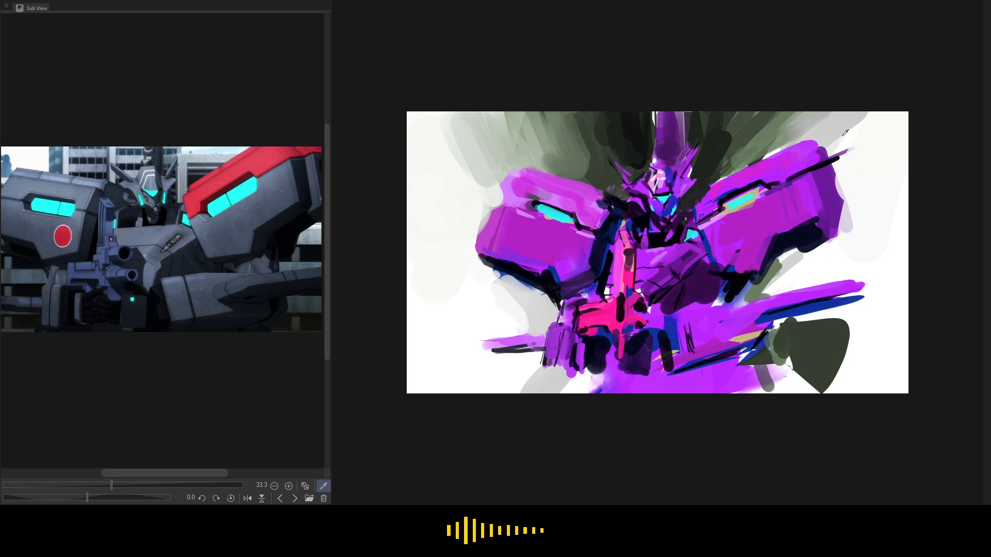
mouse_move(852, 127)
left_mouse_down()
mouse_move(869, 122)
mouse_move(847, 150)
left_mouse_up()
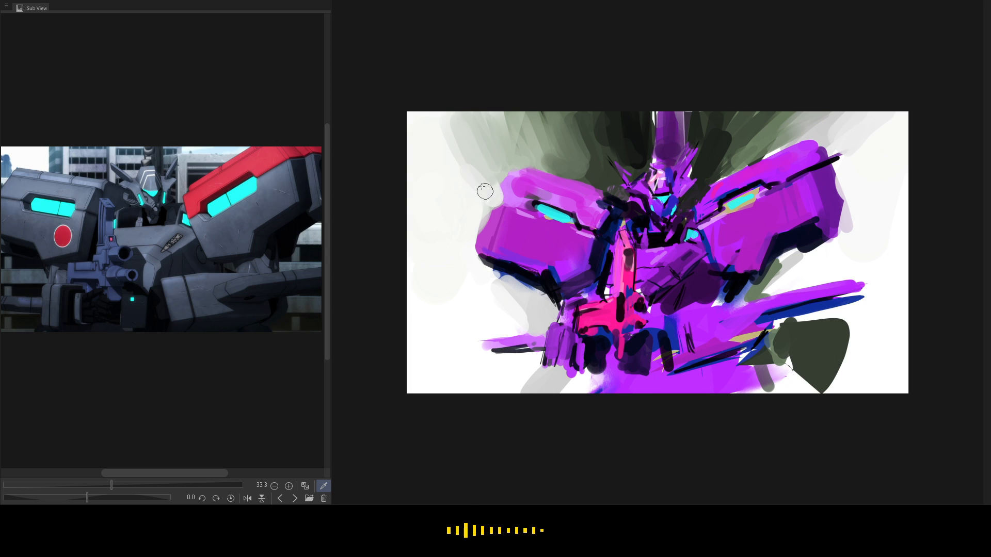
Square off the left shoulder armor's outer edge with sampled purple, and extend the black line beside its cyan light.
left_click(515, 212, "alt")
left_click_drag(503, 197, 490, 239)
left_click_drag(499, 196, 486, 233)
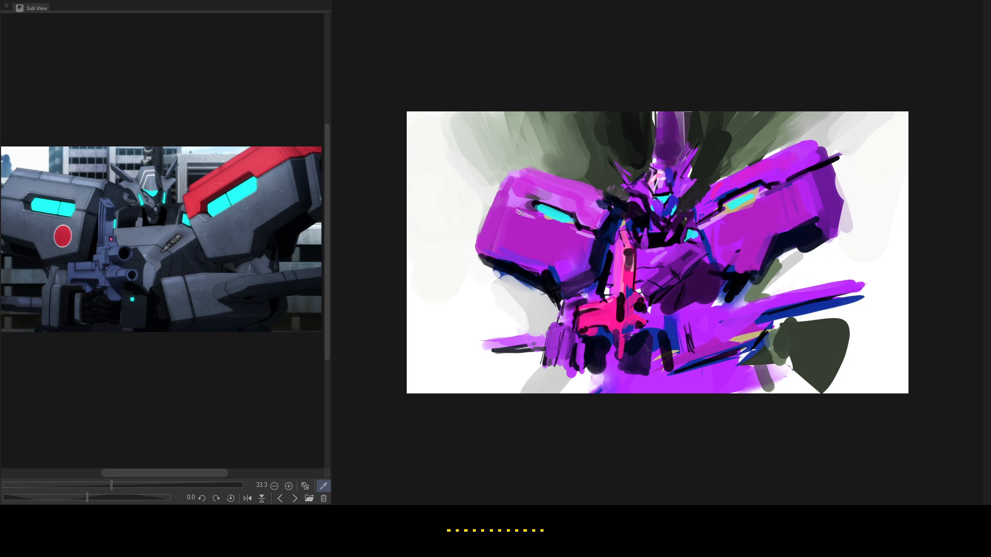
left_click_drag(496, 198, 515, 207)
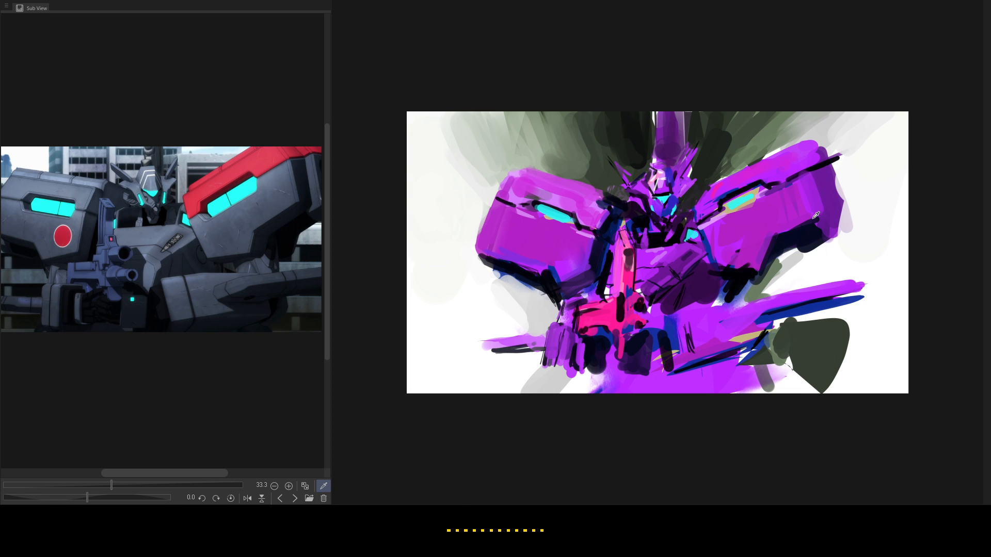
Shade the right shoulder armor's outer side in dark purple, clean its upper corner, and round out the gun's dark upper muzzle.
left_click_drag(808, 180, 820, 206)
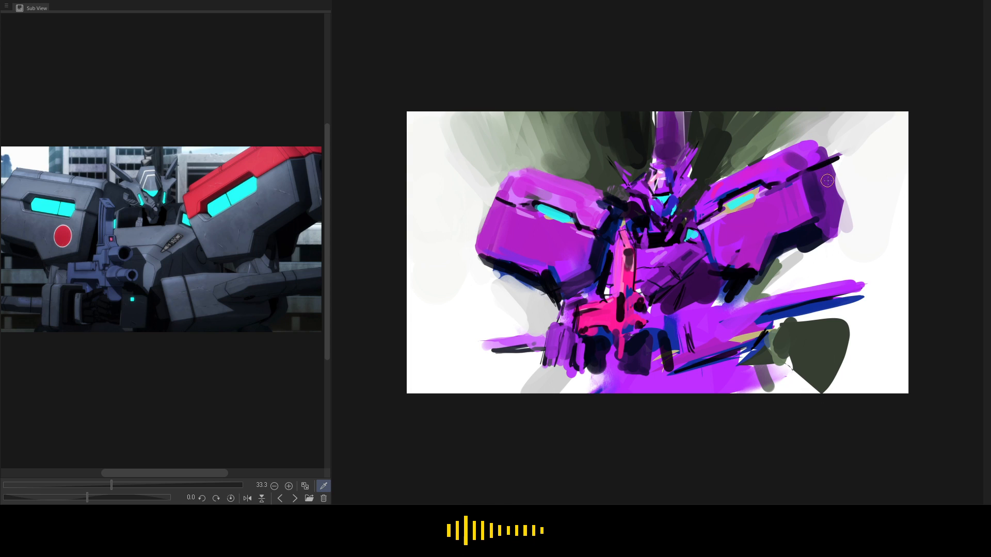
left_click_drag(835, 177, 840, 188)
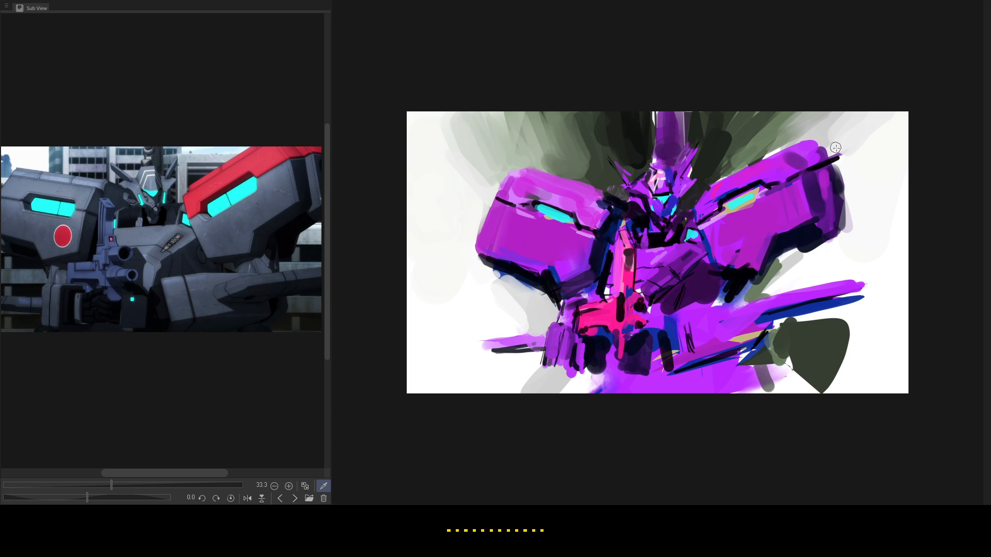
left_click_drag(836, 148, 839, 158)
left_click_drag(639, 305, 640, 309)
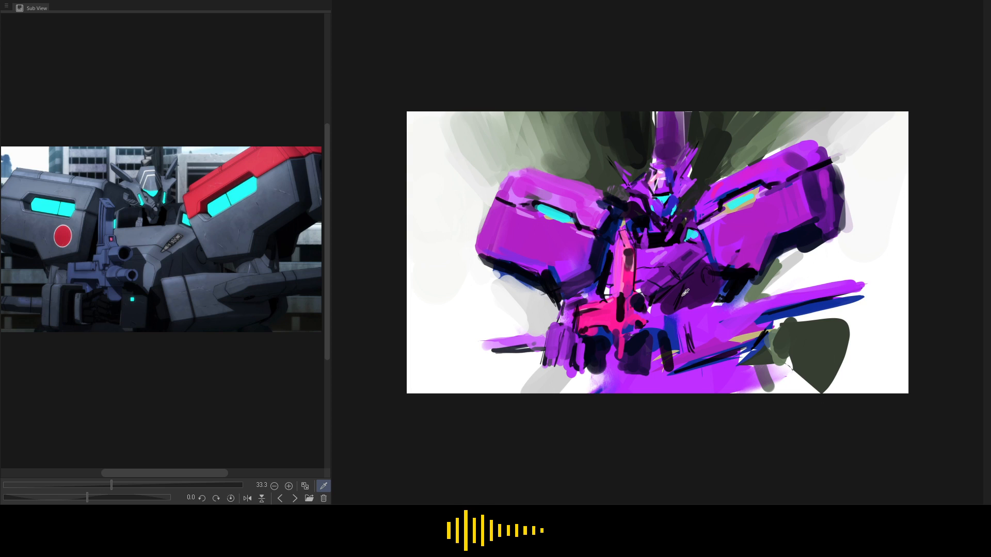
Define the right forearm's plate with a black line and repaint its surface in purple over the stray marks.
mouse_move(689, 314)
left_mouse_down()
mouse_move(700, 351)
mouse_move(690, 352)
left_mouse_up()
left_click(691, 323, "alt")
left_click_drag(676, 318, 680, 360)
mouse_move(668, 318)
left_mouse_down()
mouse_move(674, 360)
mouse_move(767, 330)
left_mouse_up()
left_click(742, 343, "alt")
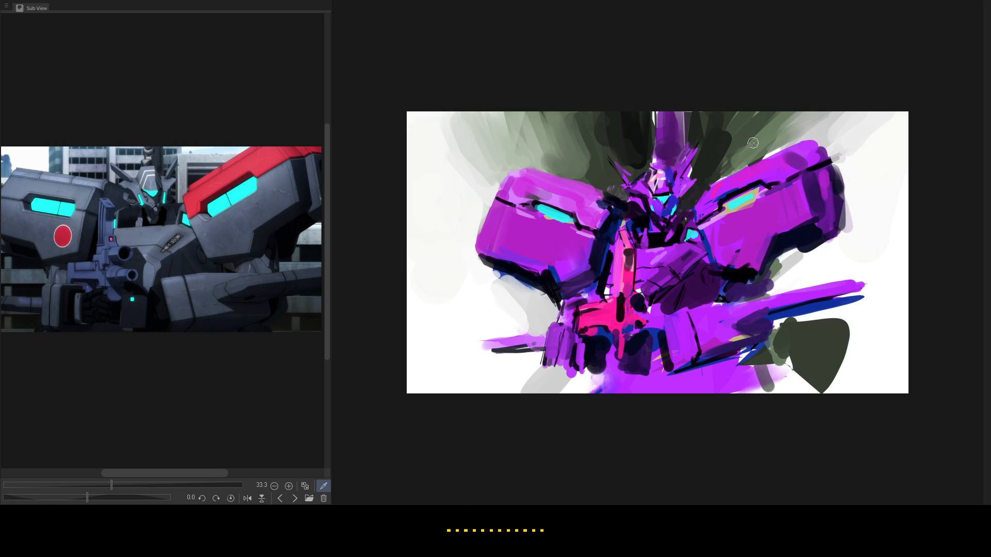
mouse_move(480, 310)
left_mouse_down()
mouse_move(452, 327)
mouse_move(472, 366)
mouse_move(460, 279)
left_mouse_up()
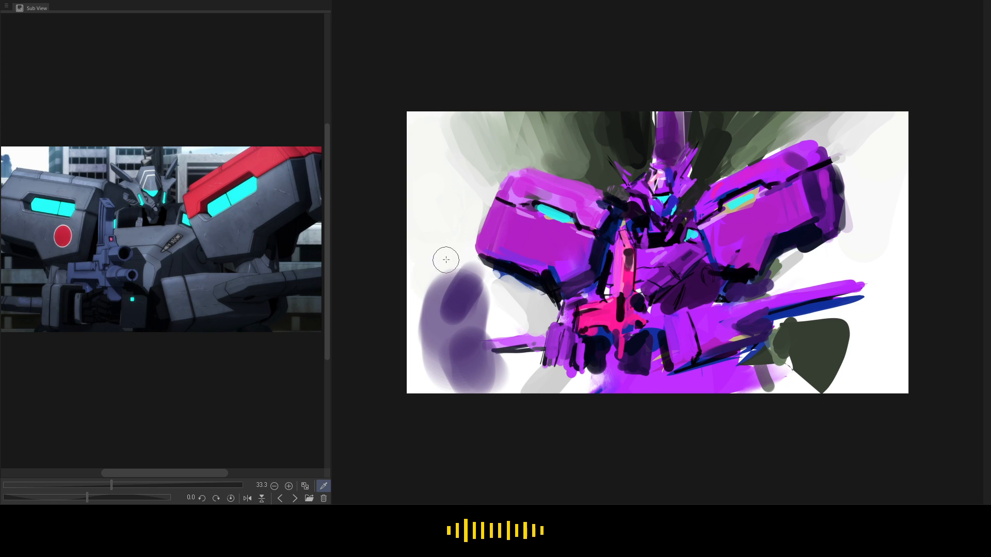
key("ctrl+z")
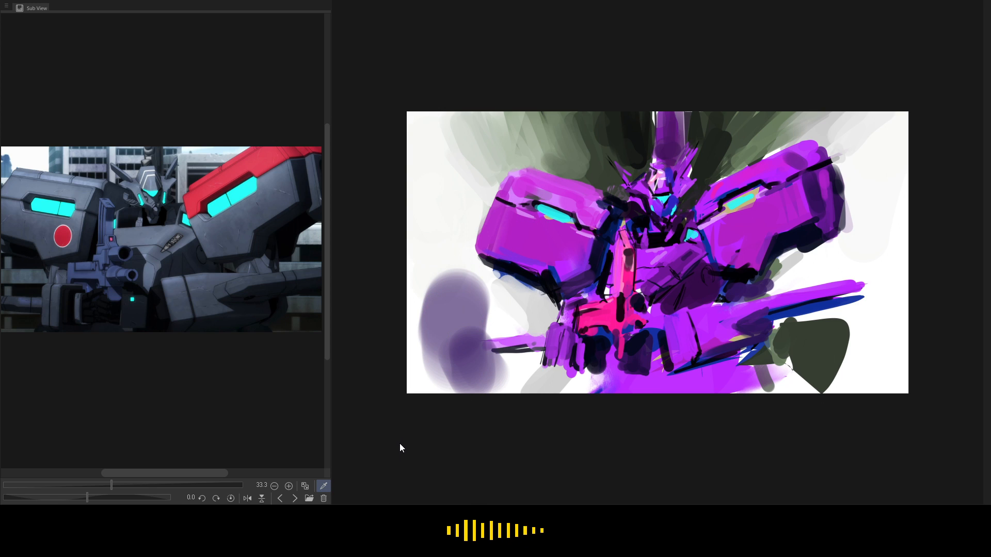
key("ctrl+z")
key("ctrl+z")
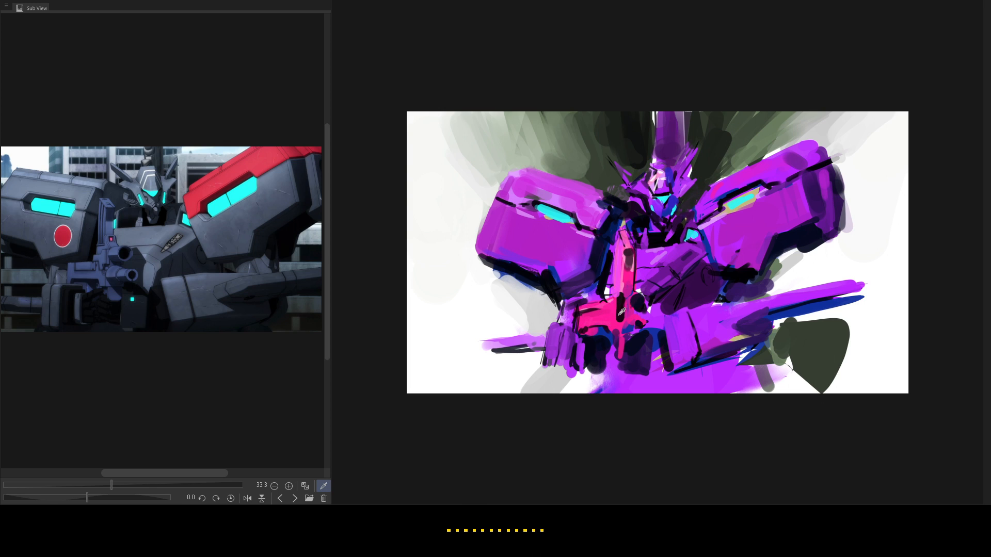
Paint pink over the dark marks on the gun's body and along its upright barrel.
left_click_drag(611, 313, 626, 301)
mouse_move(622, 267)
left_mouse_down()
mouse_move(622, 330)
mouse_move(624, 319)
left_mouse_up()
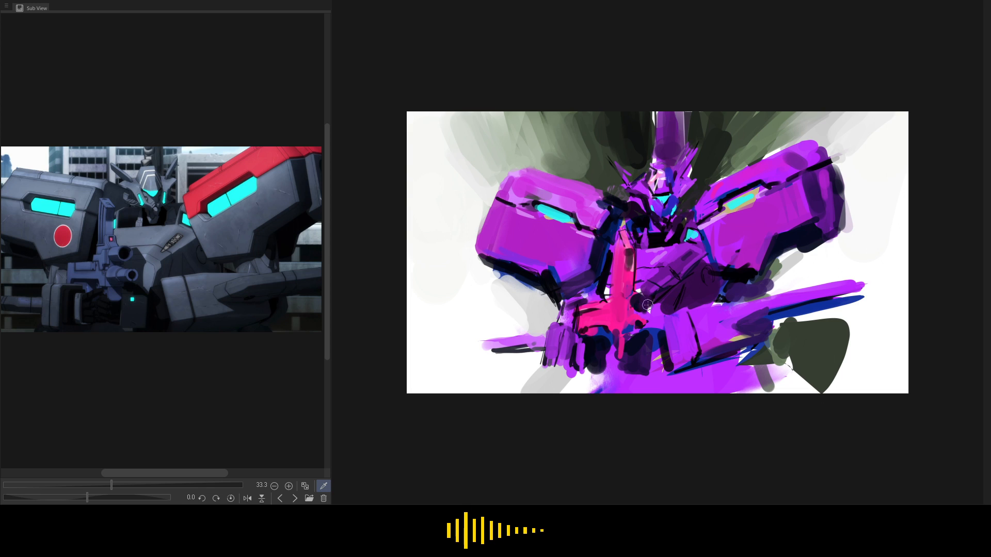
mouse_move(624, 151)
left_mouse_down()
mouse_move(691, 128)
mouse_move(640, 135)
left_mouse_up()
mouse_move(498, 377)
left_mouse_down()
mouse_move(648, 205)
mouse_move(632, 246)
left_mouse_up()
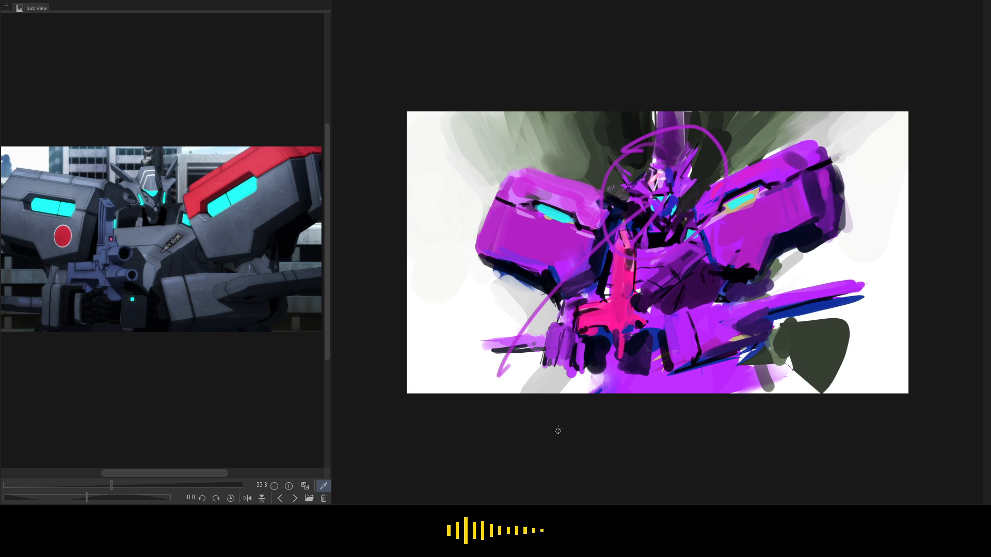
key("ctrl+z")
key("ctrl+z")
key("ctrl+z")
key("ctrl+z")
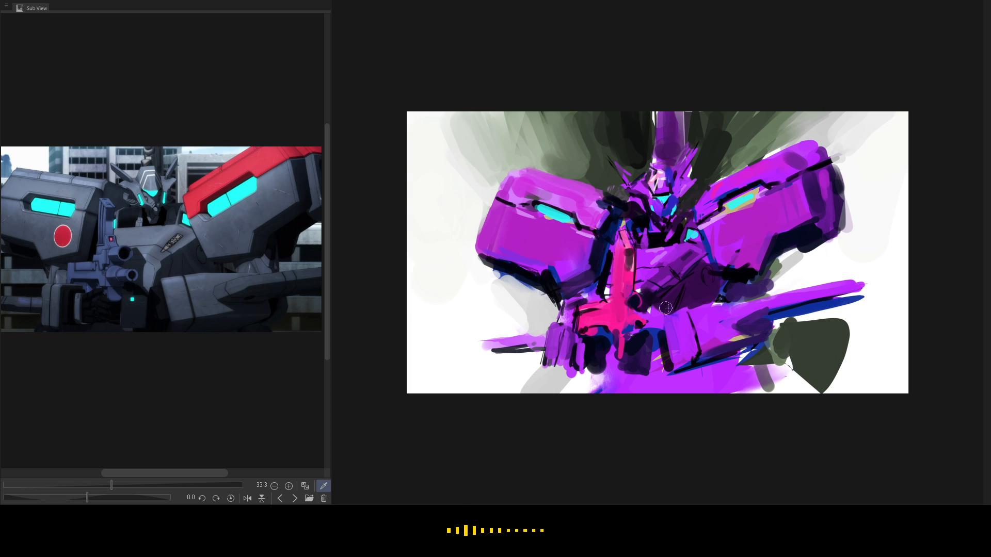
Ring the gun's two round black muzzles in pink, and sharpen the dark slot and edges of its upright section.
key("]")
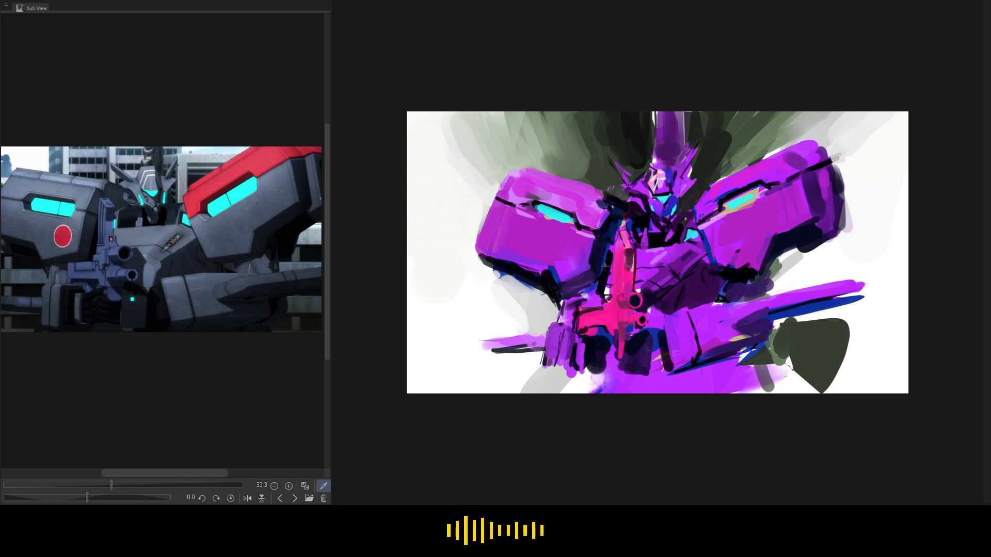
left_click_drag(618, 246, 615, 298)
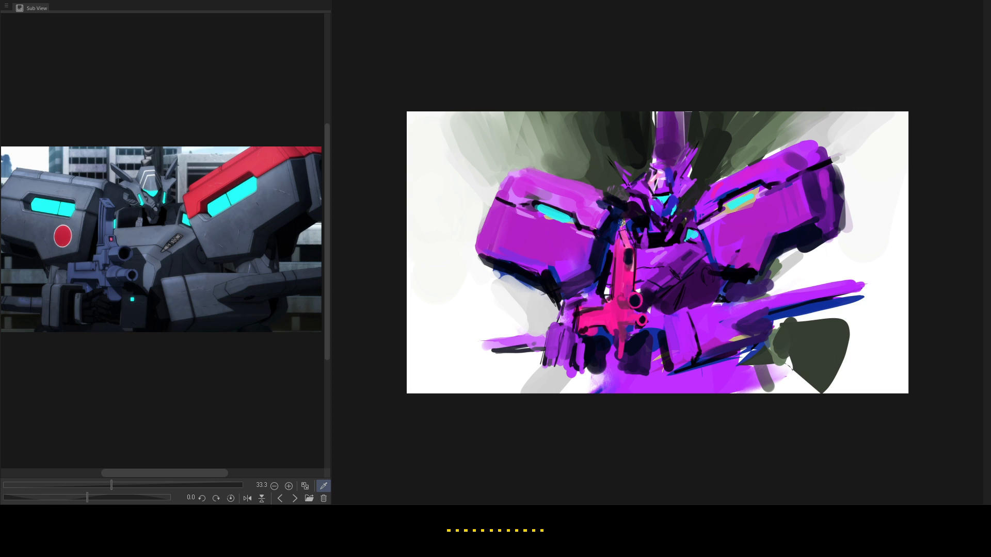
Rebuild the left shoulder armor's inner top corner in purple, and sharpen the right armor's top edge against the green-grey background.
left_click_drag(600, 200, 606, 211)
left_click(604, 203, "alt")
left_click(606, 199, "alt")
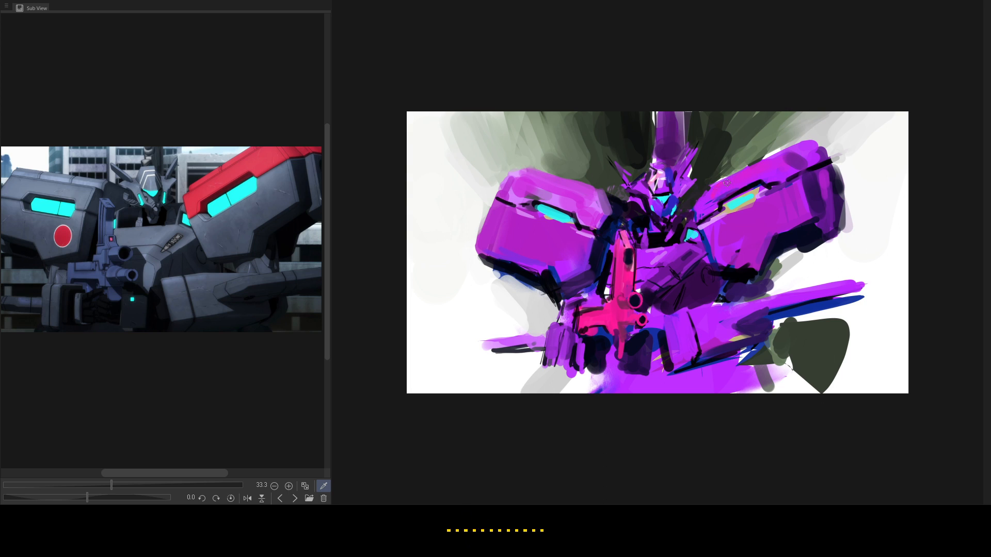
mouse_move(720, 183)
left_mouse_down()
mouse_move(809, 132)
mouse_move(741, 155)
mouse_move(764, 105)
mouse_move(717, 172)
left_mouse_up()
left_click(759, 136, "alt")
mouse_move(716, 166)
left_mouse_down()
mouse_move(728, 130)
mouse_move(702, 184)
left_mouse_up()
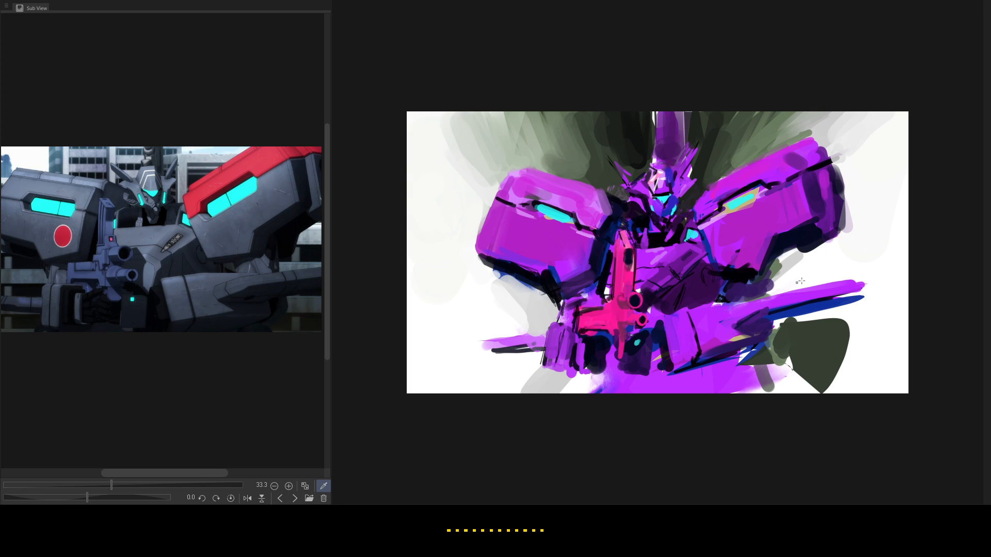
Outline the long part extending from the right arm with black, cover its blue underside in purple, and reshape the left forearm's extension.
left_click_drag(771, 310, 865, 283)
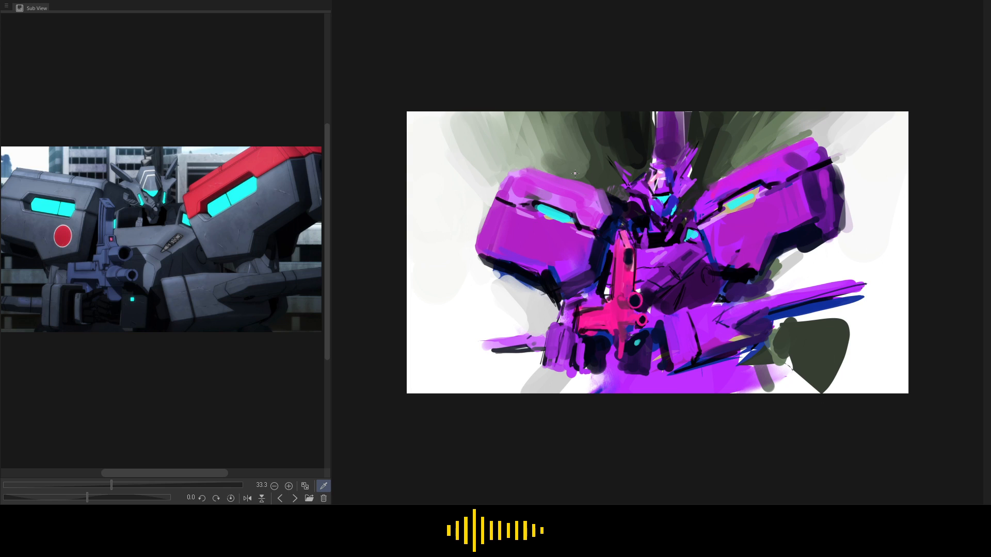
left_click_drag(534, 335, 540, 339)
left_click_drag(549, 330, 545, 353)
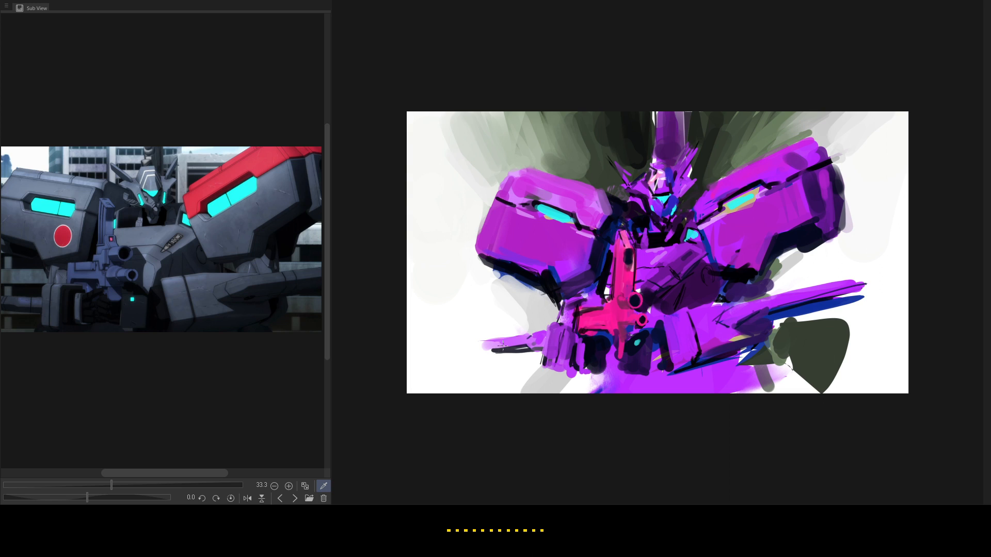
mouse_move(496, 341)
left_mouse_down()
mouse_move(487, 348)
mouse_move(501, 346)
left_mouse_up()
left_click_drag(761, 317, 859, 291)
left_click_drag(804, 305, 861, 296)
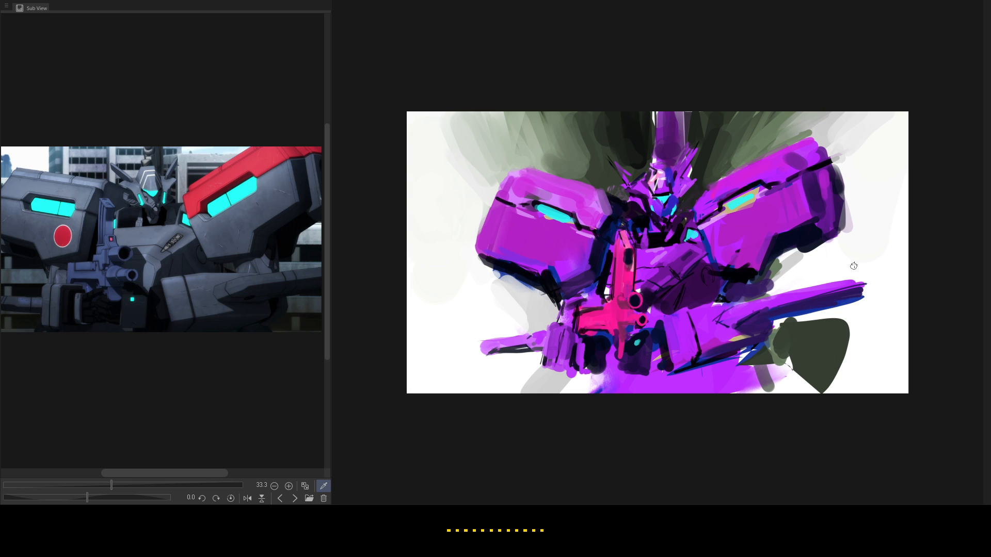
Fill the white gap beside the dark green shape with grey-green, and touch up the right forearm's lower edge in purple.
mouse_move(797, 377)
left_mouse_down()
mouse_move(784, 364)
mouse_move(787, 384)
mouse_move(797, 380)
mouse_move(774, 361)
mouse_move(774, 390)
left_mouse_up()
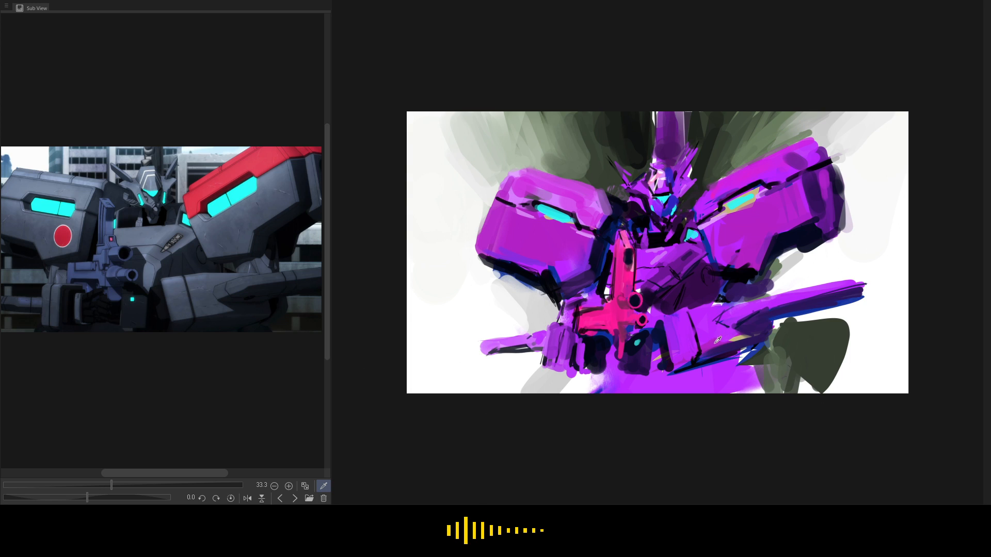
left_click_drag(678, 358, 693, 352)
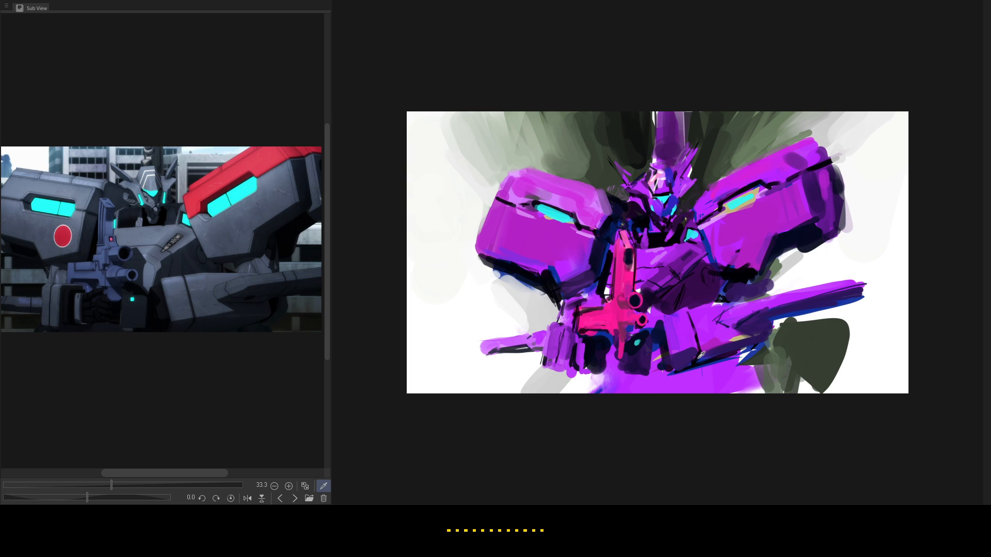
Paint darker purple strokes across the waist under the right forearm, and break up the grey below the left hand with white.
mouse_move(721, 356)
left_mouse_down()
mouse_move(769, 345)
mouse_move(681, 377)
mouse_move(708, 379)
mouse_move(708, 402)
mouse_move(732, 396)
mouse_move(719, 416)
mouse_move(679, 385)
mouse_move(673, 401)
mouse_move(605, 388)
left_mouse_up()
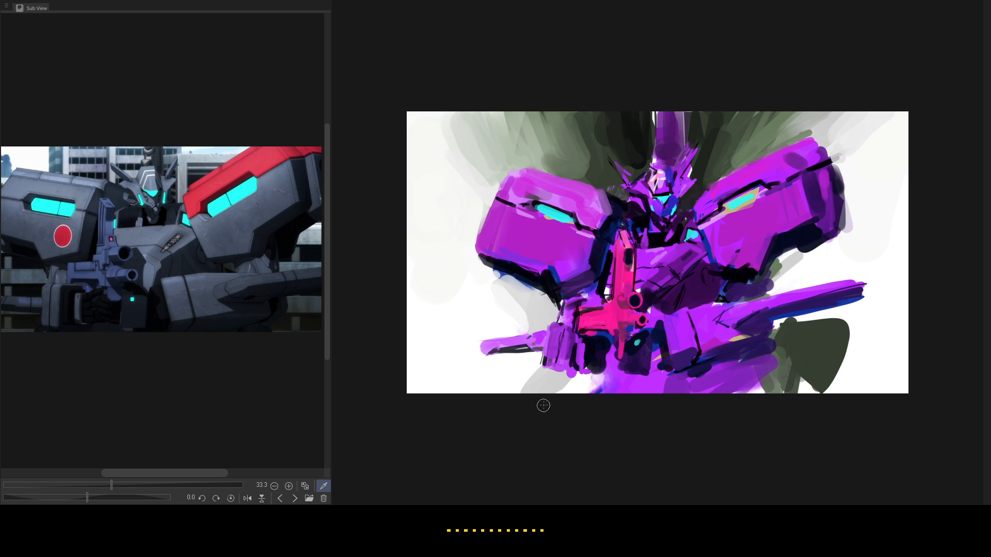
left_click_drag(529, 393, 565, 385)
left_click_drag(534, 387, 550, 374)
Cover the dark green shape below the right arm with light grey and white, and trim the waist's left edge.
key("]")
mouse_move(824, 360)
left_mouse_down()
mouse_move(873, 334)
mouse_move(825, 382)
left_mouse_up()
key("[")
left_click_drag(804, 338, 849, 308)
mouse_move(832, 356)
left_mouse_down()
mouse_move(807, 351)
mouse_move(818, 394)
mouse_move(786, 386)
mouse_move(790, 335)
left_mouse_up()
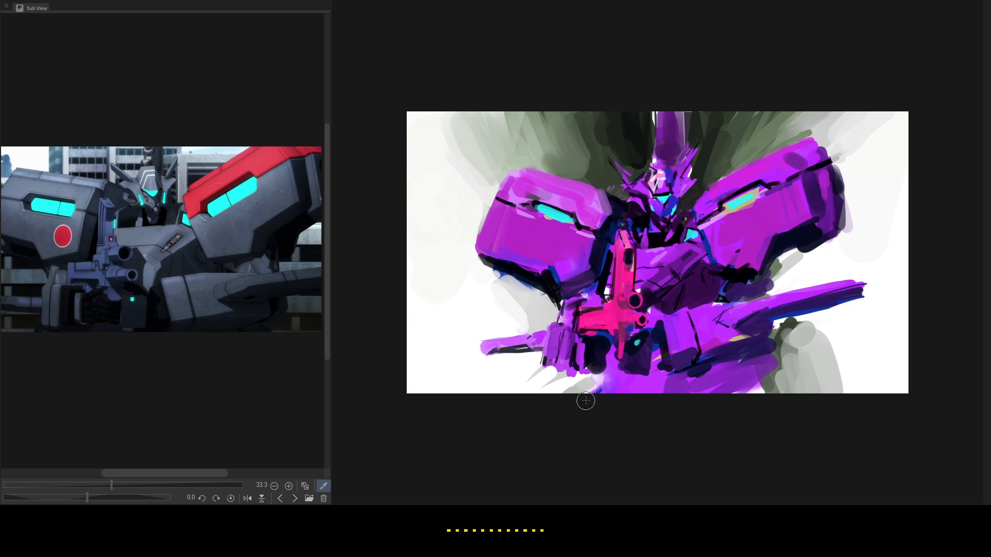
left_click_drag(585, 402, 605, 385)
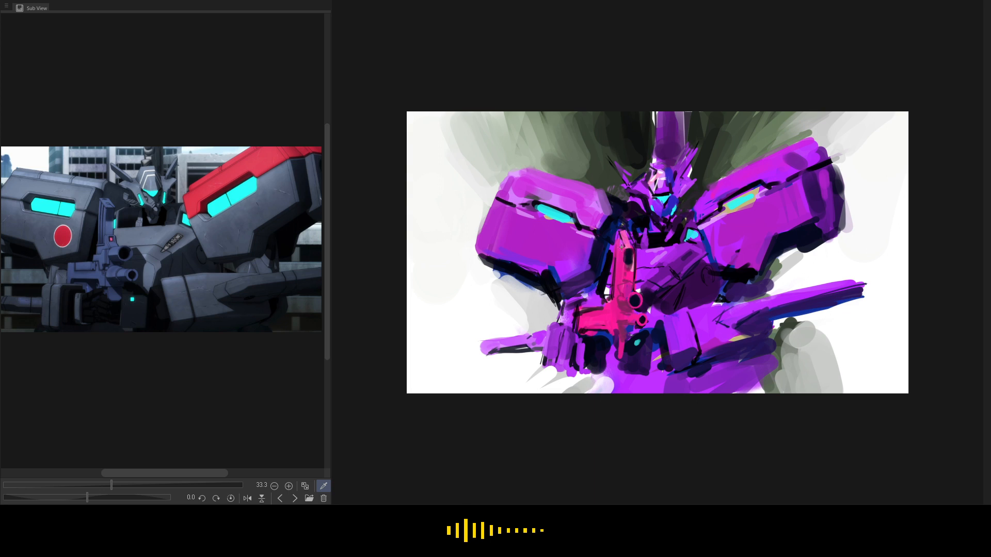
Add darker shading to the pink gun's body, and whiten the background below the left shoulder armor to sharpen its underside.
left_click_drag(622, 247, 616, 282)
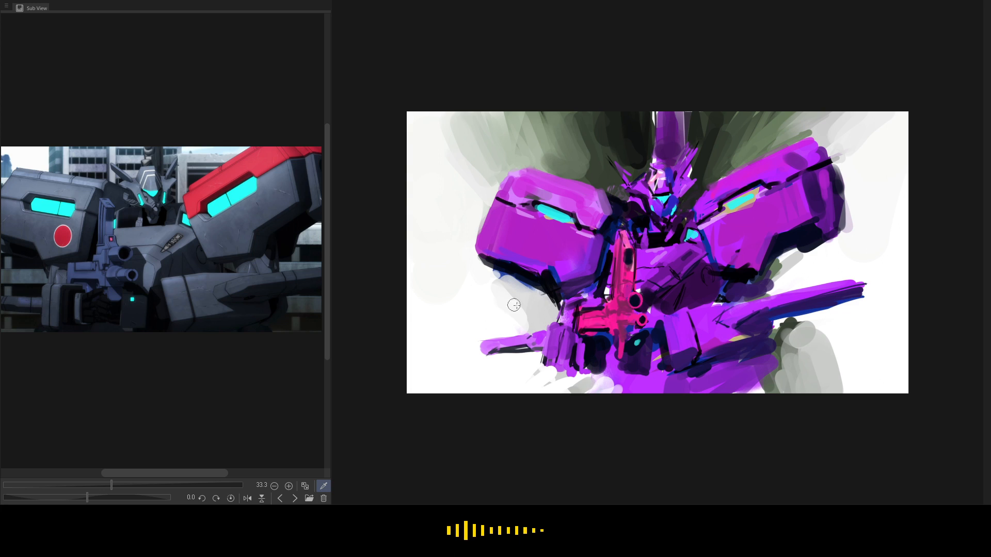
mouse_move(514, 305)
left_mouse_down()
mouse_move(534, 298)
mouse_move(531, 318)
left_mouse_up()
left_click_drag(497, 277, 545, 315)
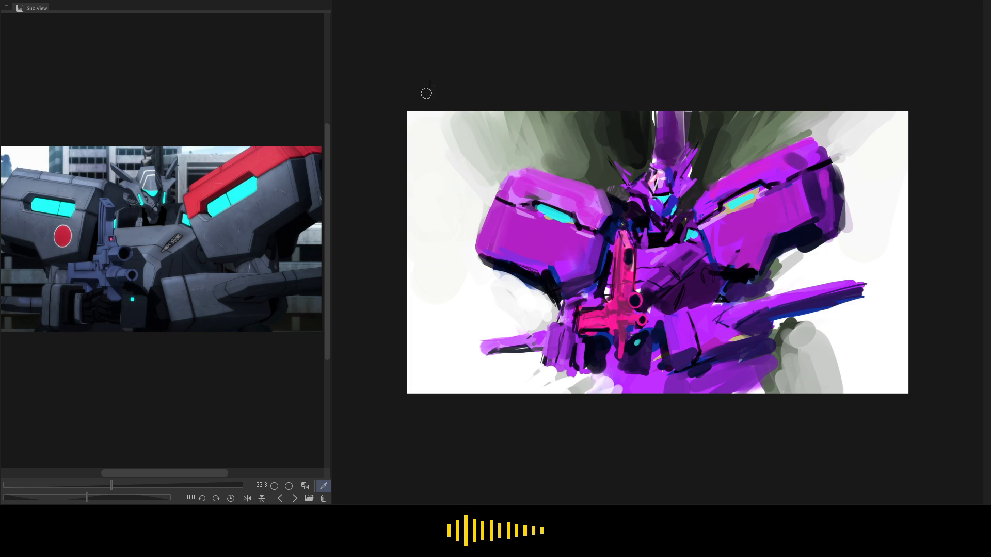
left_click_drag(501, 288, 525, 289)
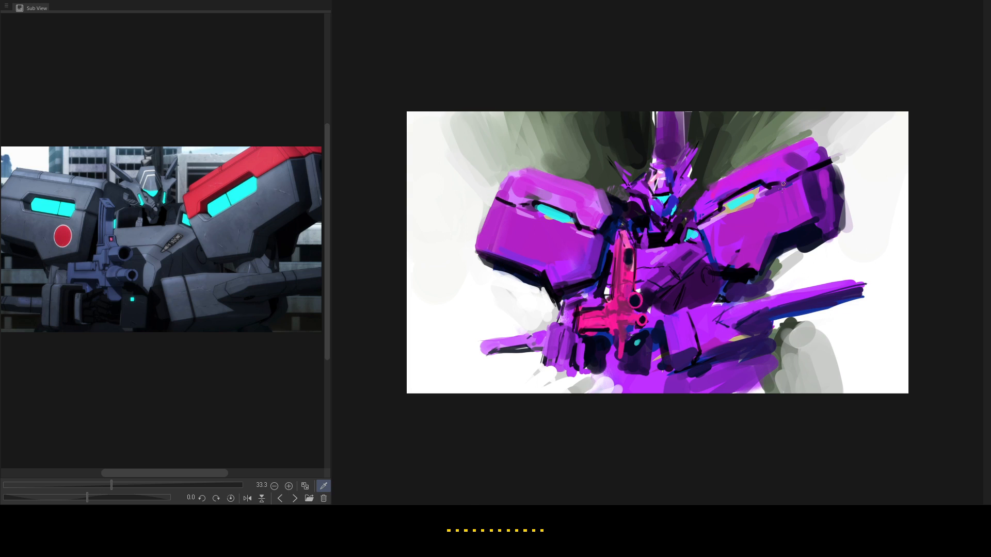
Darken and trim the right shoulder armor's underside, and outline the left armor's top edge and outer corner with black lines.
mouse_move(771, 242)
left_mouse_down()
mouse_move(805, 221)
mouse_move(798, 223)
left_mouse_up()
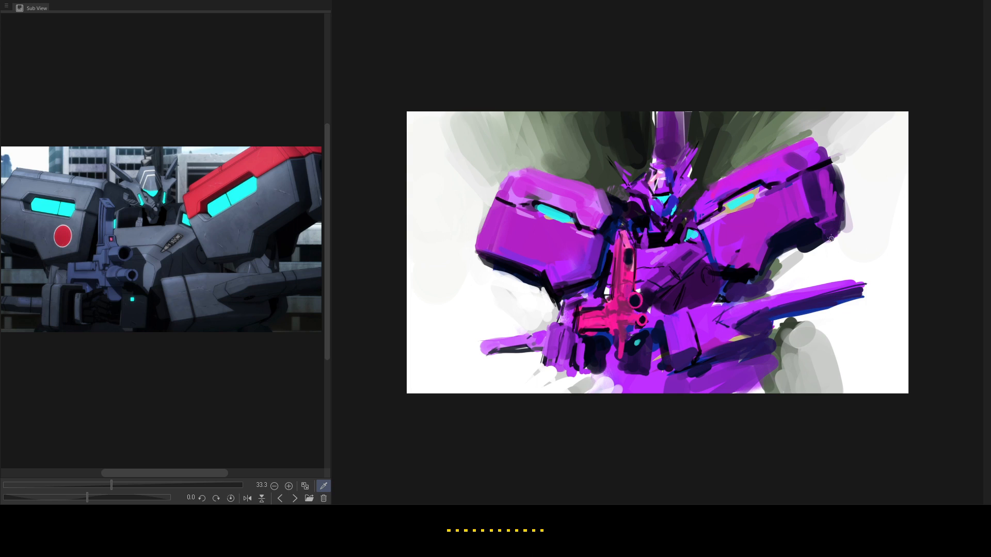
left_click_drag(821, 239, 775, 281)
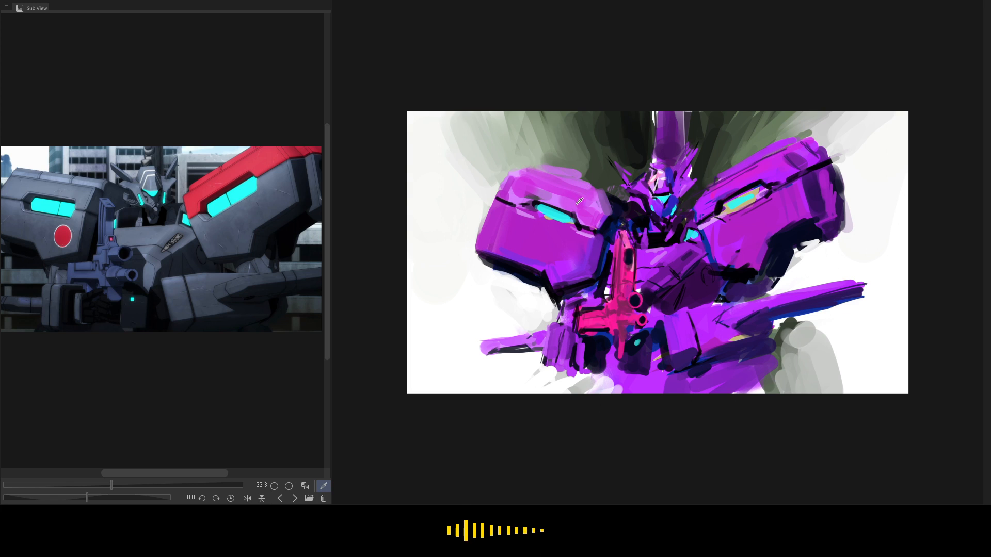
left_click_drag(526, 171, 592, 191)
left_click_drag(524, 169, 600, 183)
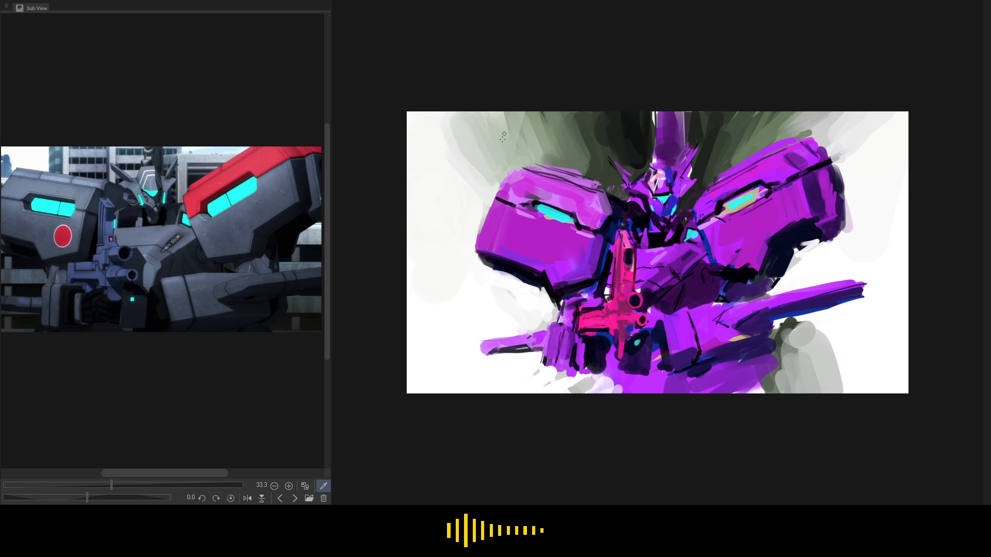
left_click_drag(490, 190, 530, 151)
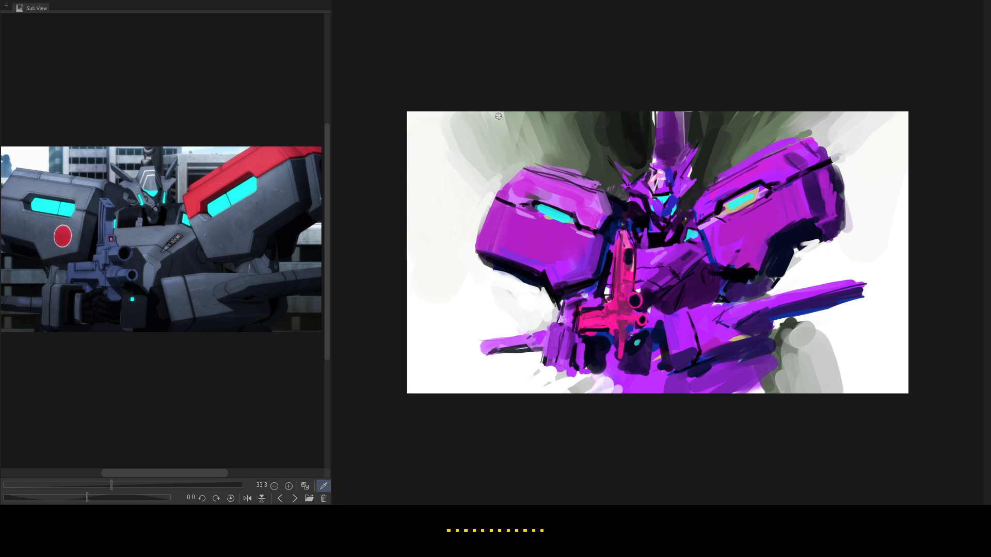
mouse_move(495, 225)
left_mouse_down()
mouse_move(485, 204)
mouse_move(482, 237)
mouse_move(484, 196)
left_mouse_up()
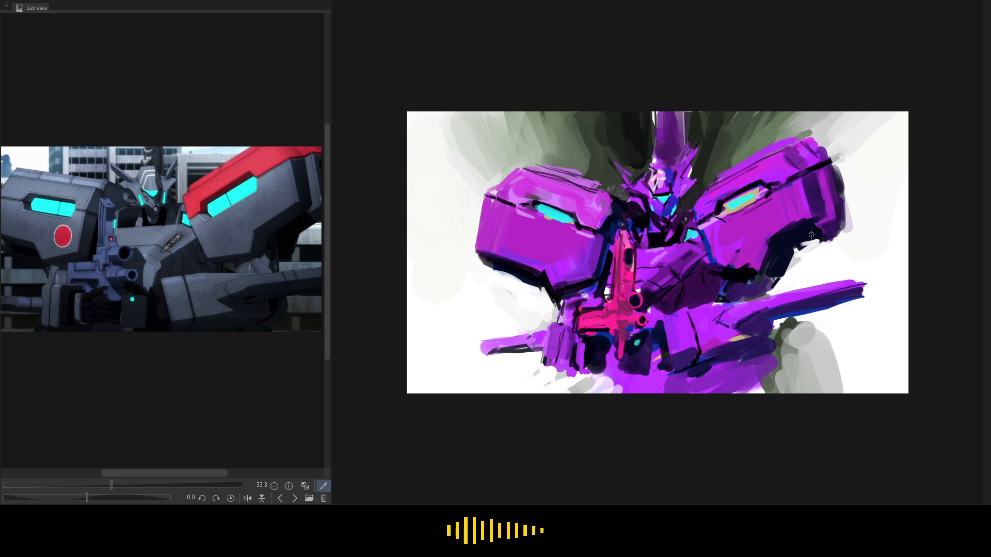
mouse_move(813, 249)
left_mouse_down()
mouse_move(793, 262)
mouse_move(803, 243)
mouse_move(777, 278)
left_mouse_up()
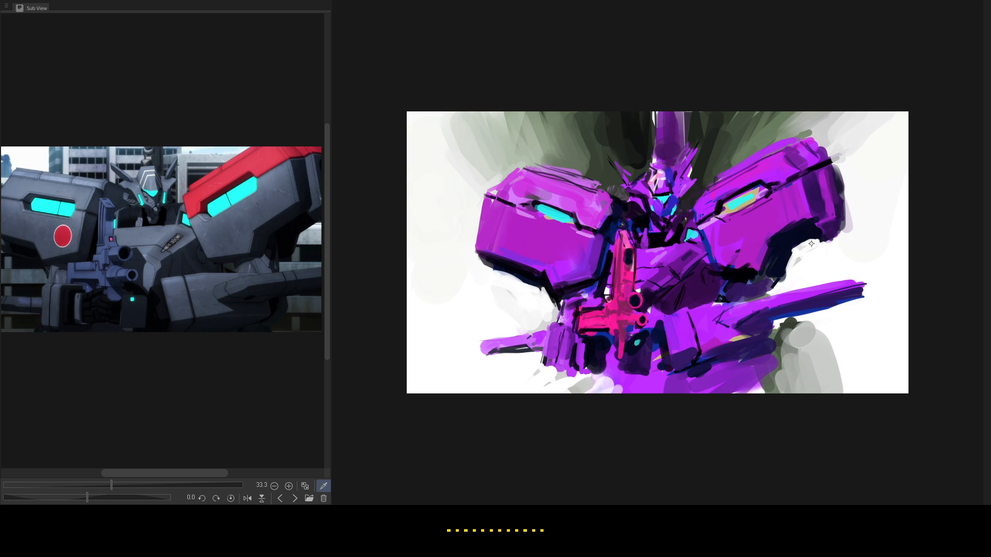
left_click_drag(781, 273, 774, 287)
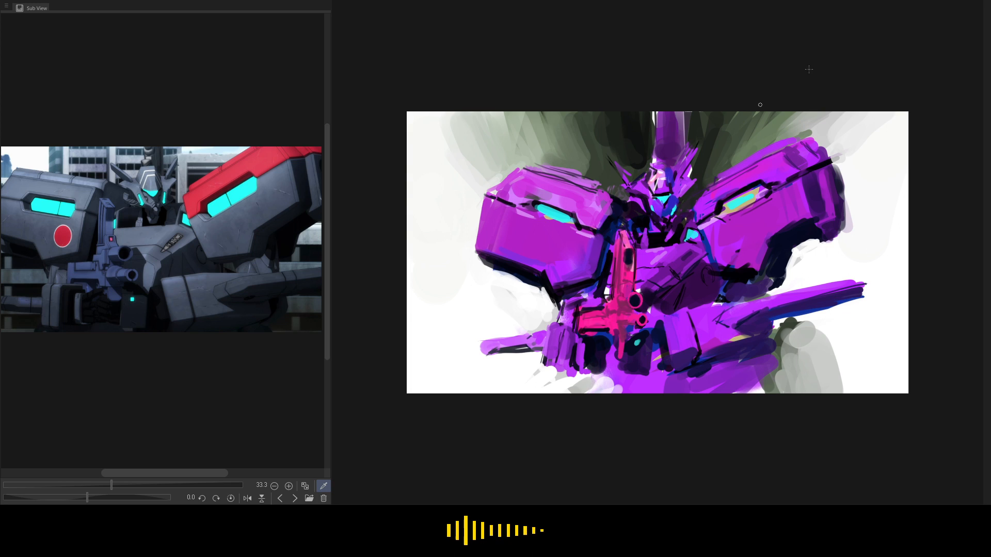
mouse_move(826, 118)
left_mouse_down()
mouse_move(671, 289)
mouse_move(624, 147)
left_mouse_up()
mouse_move(697, 131)
left_mouse_down()
mouse_move(585, 235)
mouse_move(619, 118)
left_mouse_up()
key("ctrl+z")
key("ctrl+z")
key("ctrl+t")
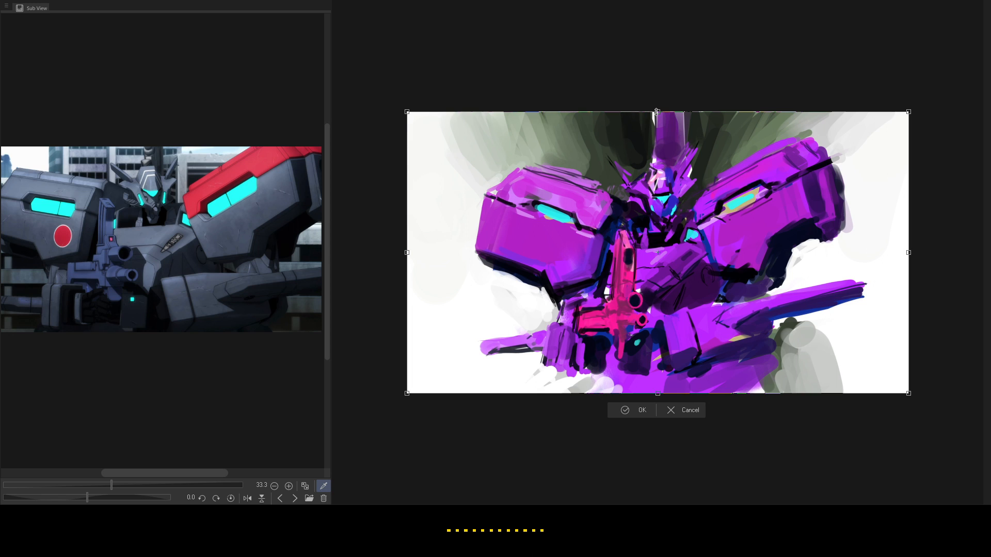
left_click_drag(657, 111, 654, 129)
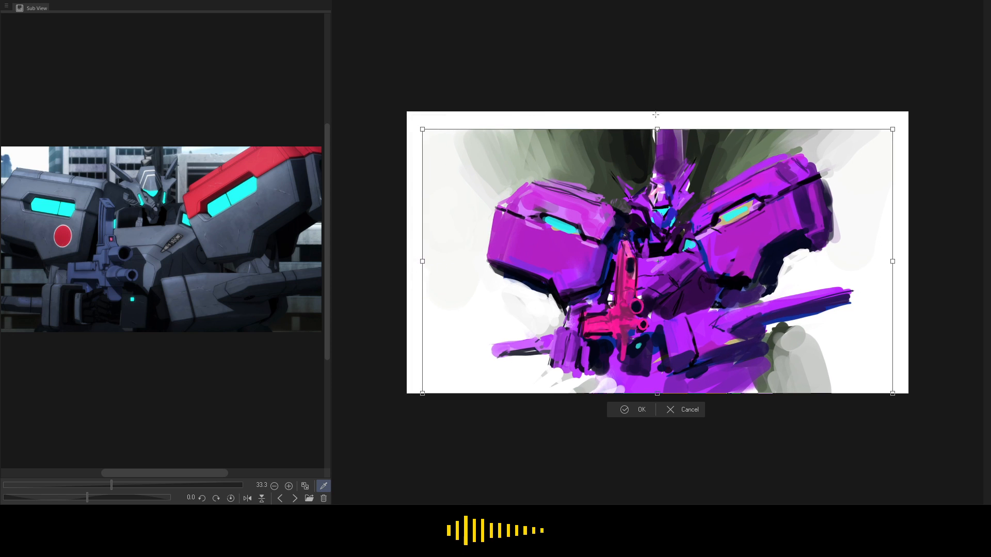
key("Escape")
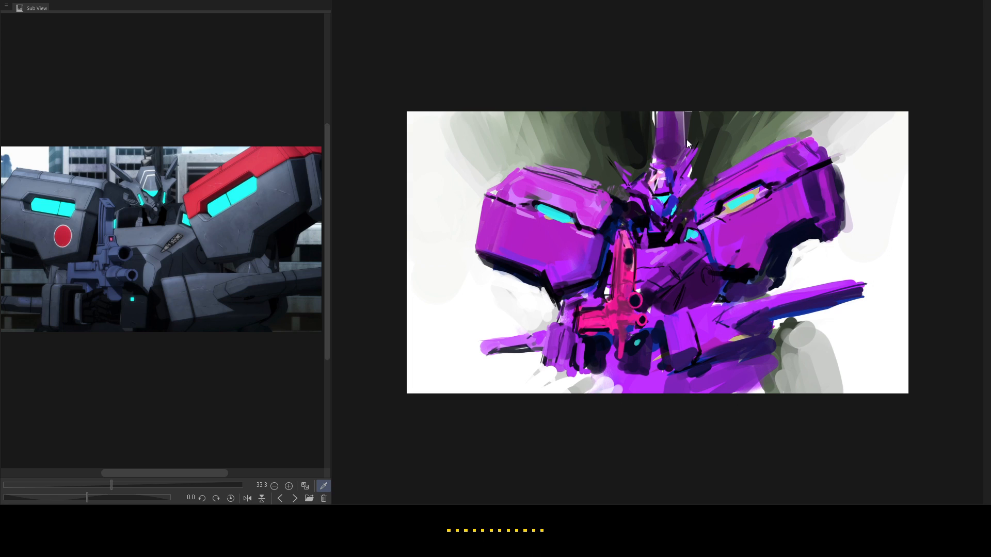
Squash the whole painting vertically with a transform, lowering its upper edge while keeping its width.
key("ctrl+t")
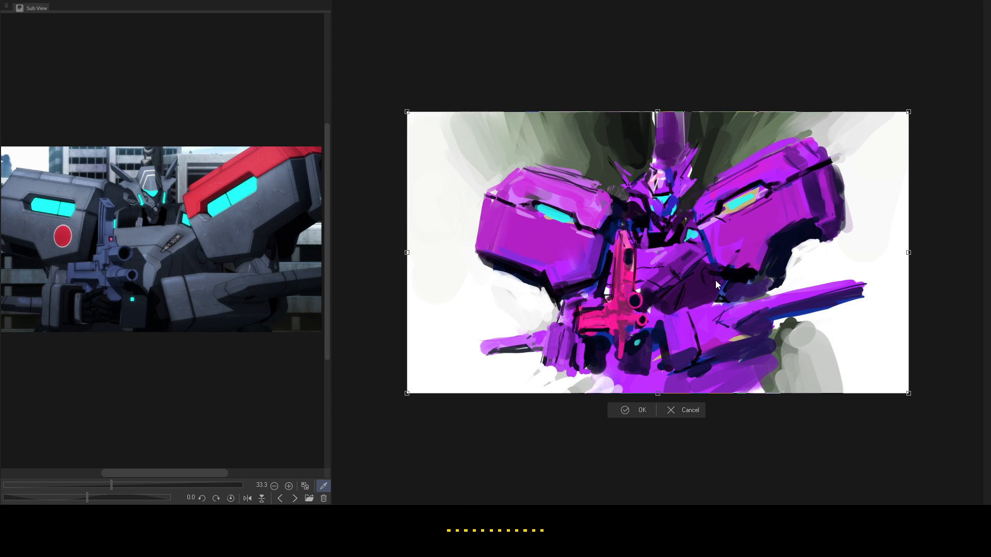
left_click_drag(664, 118, 662, 135)
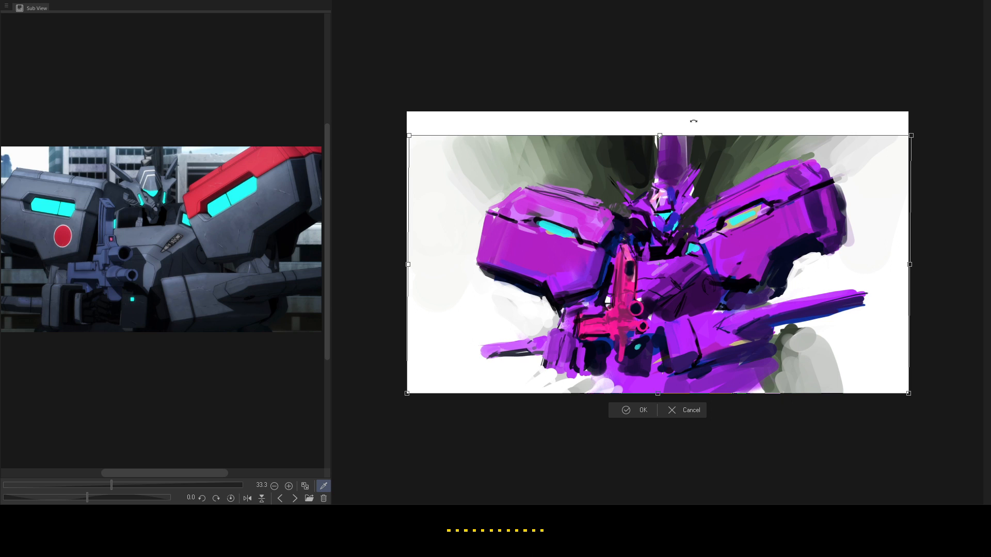
key("Return")
Narrow the reference image panel and scale the reference down to 25.0 so it fits.
left_click(777, 256, "ctrl+alt")
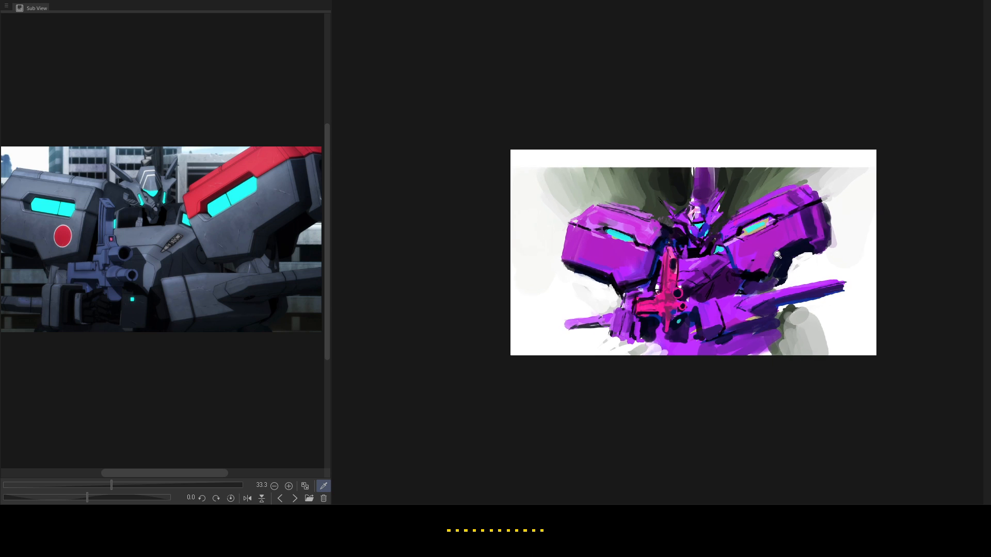
left_click_drag(776, 256, 779, 256)
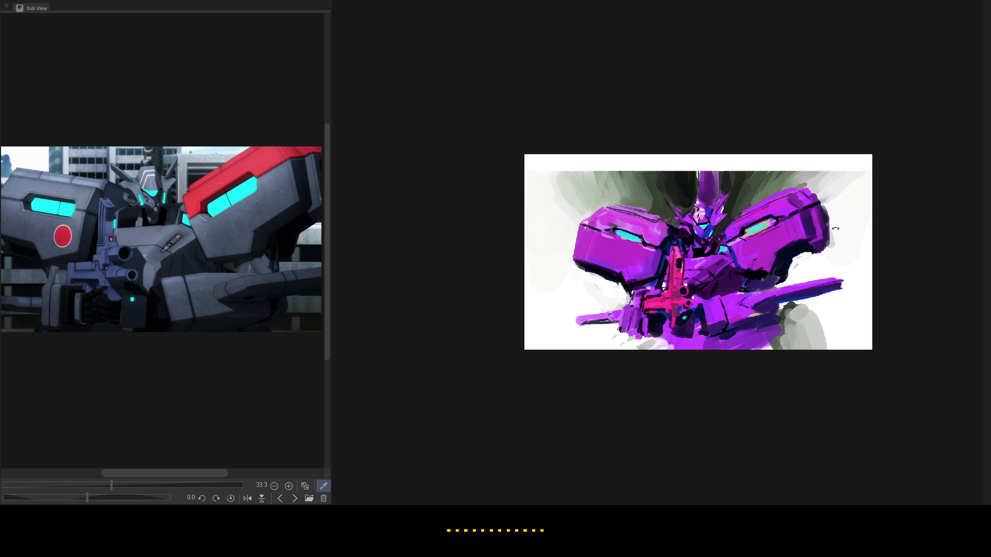
mouse_move(837, 234)
left_mouse_down()
mouse_move(836, 256)
mouse_move(837, 227)
left_mouse_up()
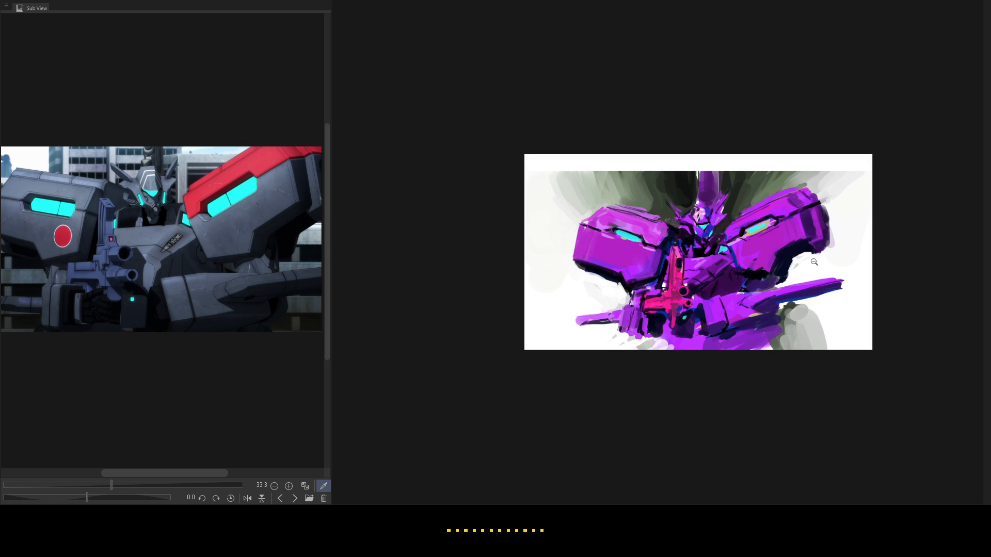
left_click_drag(814, 262, 825, 266)
left_click_drag(818, 270, 754, 283)
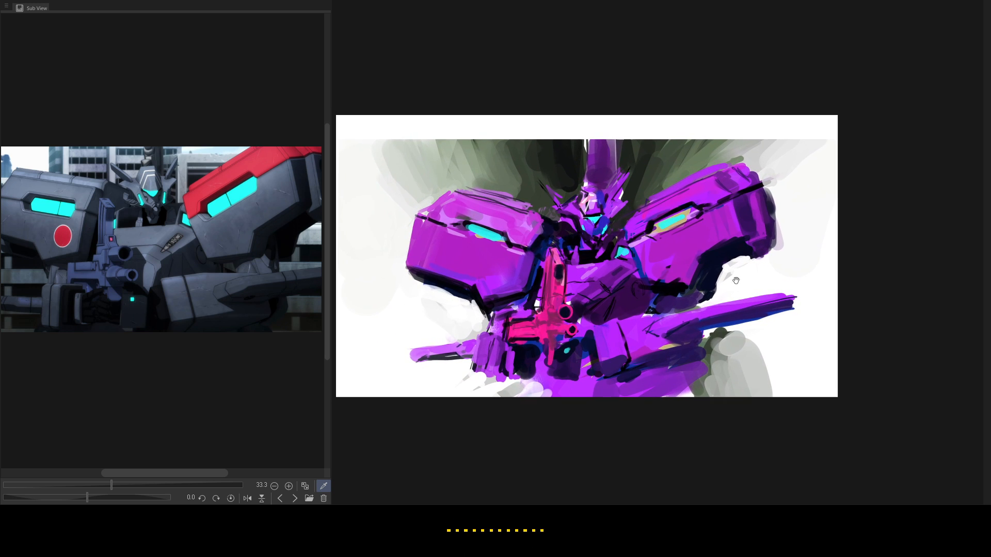
left_click_drag(327, 285, 243, 284)
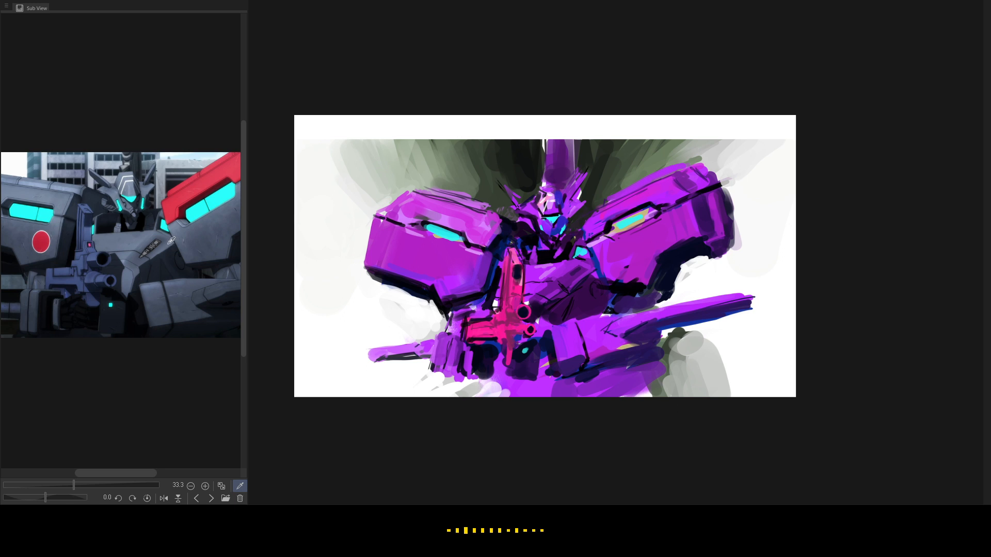
scroll(167, 249, "down", 2)
scroll(167, 249, "up", 1)
left_click_drag(169, 248, 138, 255)
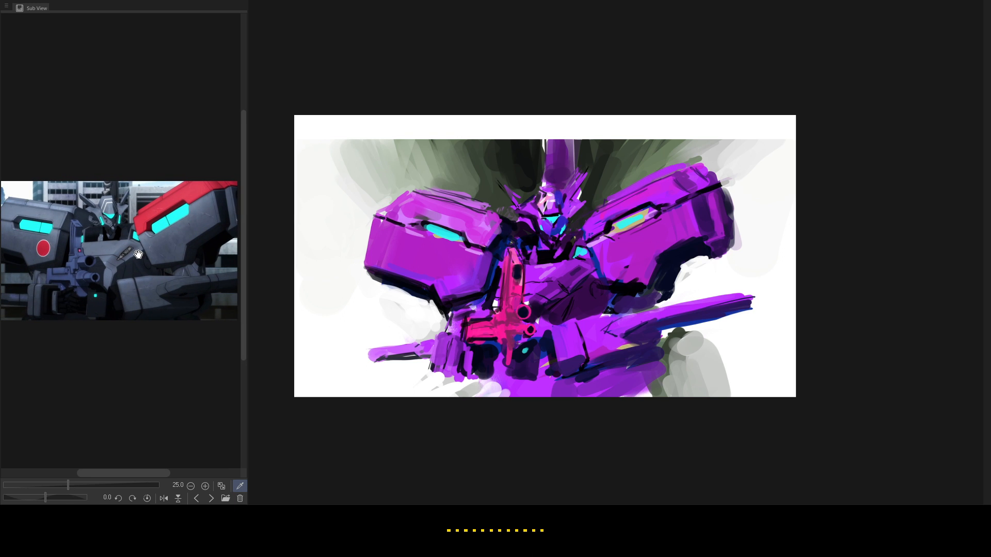
left_click_drag(396, 88, 395, 90)
left_click_drag(640, 243, 637, 253)
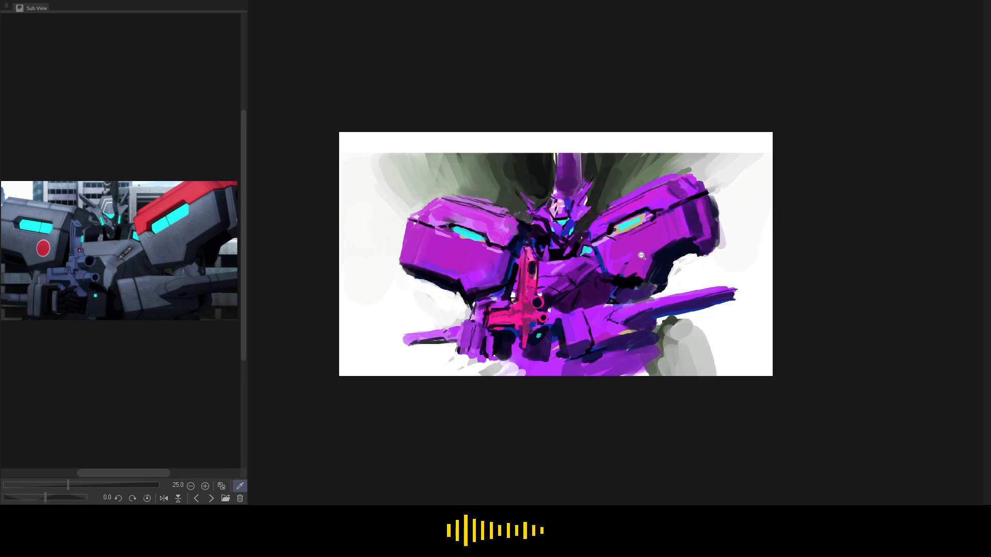
Crop the canvas height to remove the empty white strip above the painting.
key("ctrl+t")
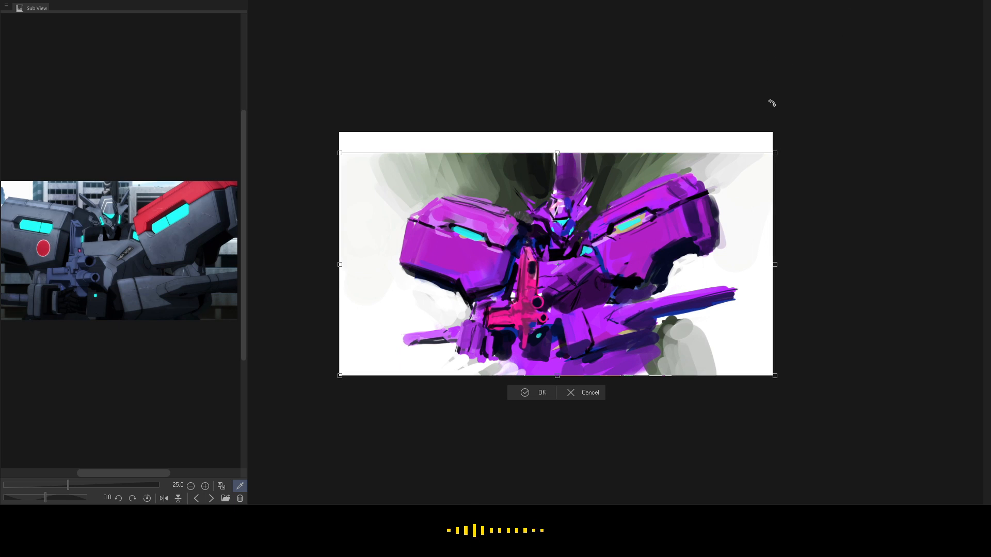
key("Return")
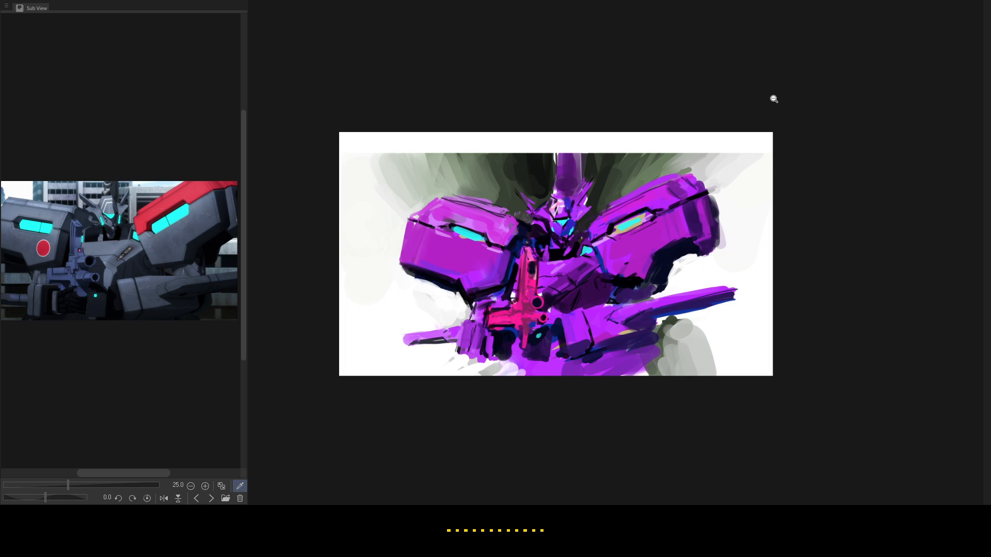
key("ctrl+t")
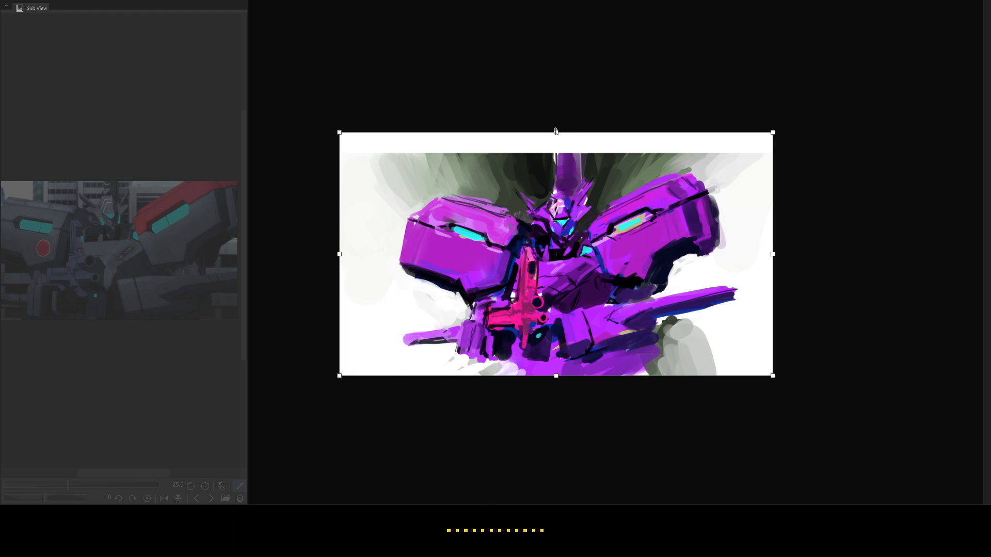
left_click_drag(555, 131, 556, 151)
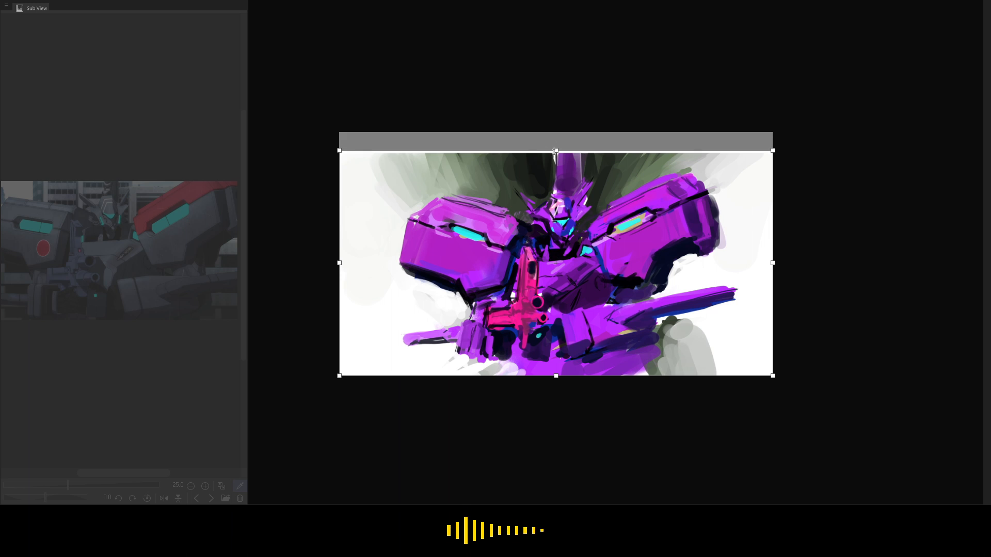
key("Return")
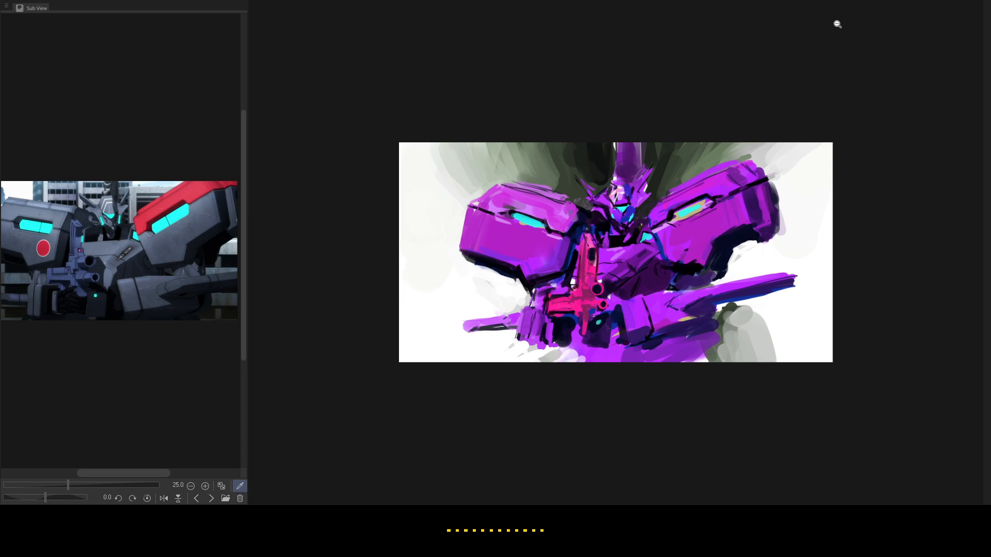
Stretch the whole painting horizontally with a transform so it extends slightly past both side edges of the canvas.
left_click(752, 288)
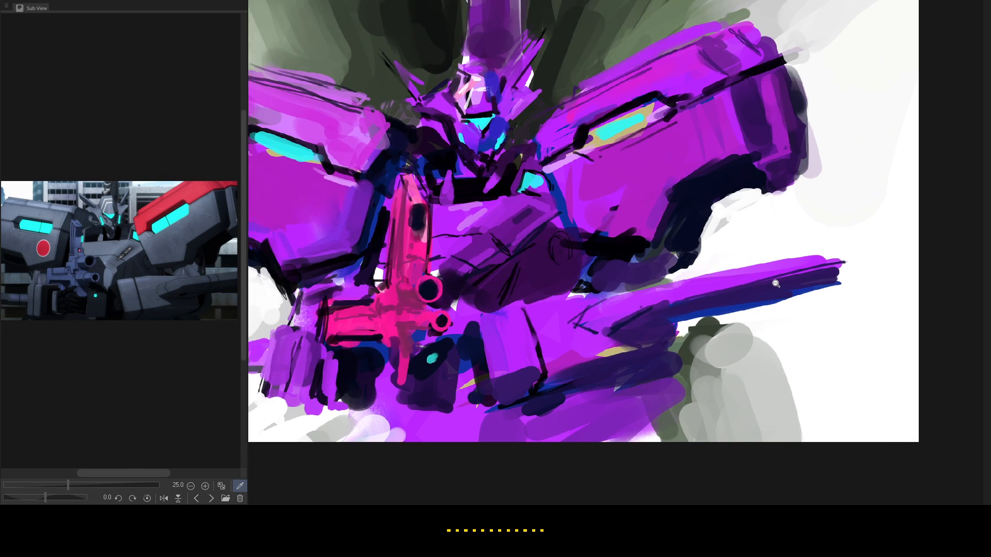
left_click(776, 283, "alt")
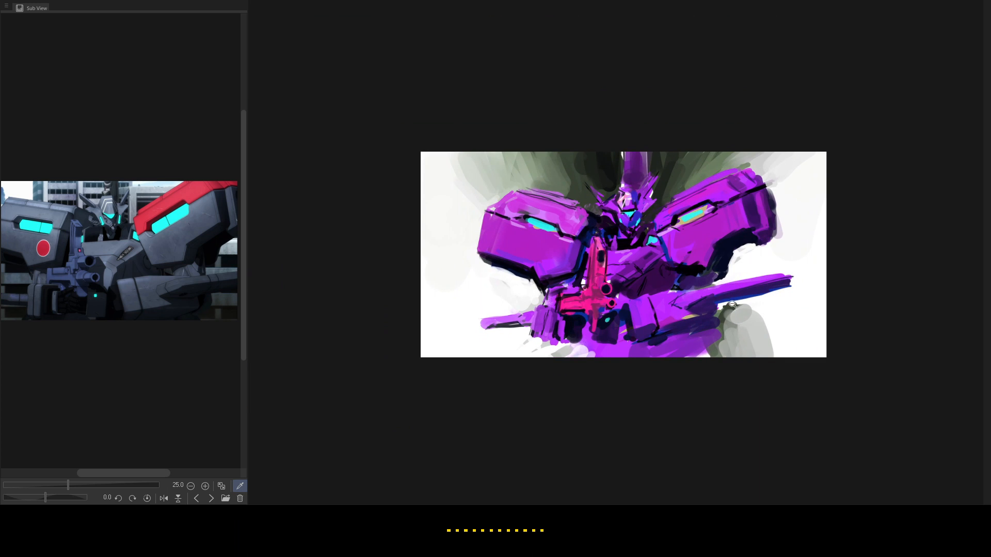
left_click_drag(733, 304, 763, 285)
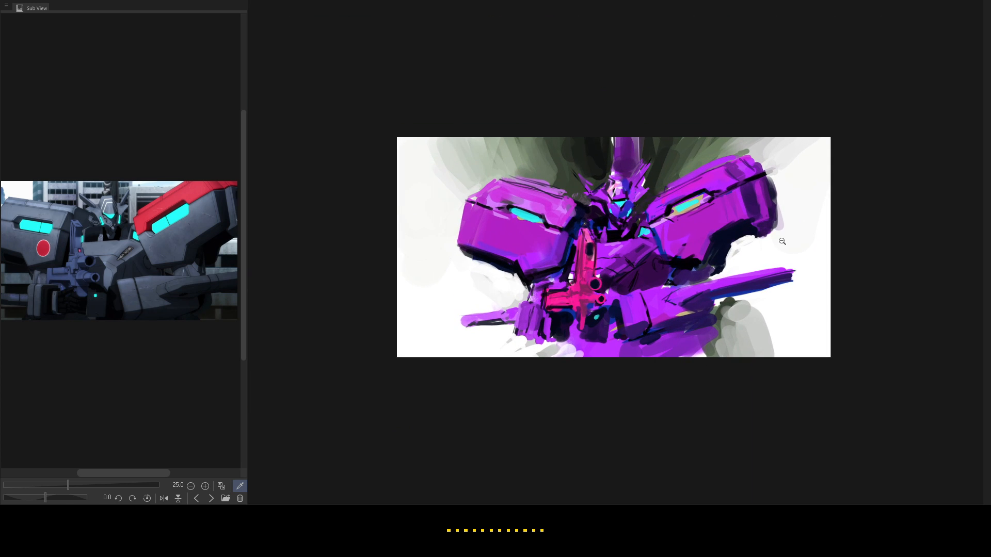
key("ctrl+t")
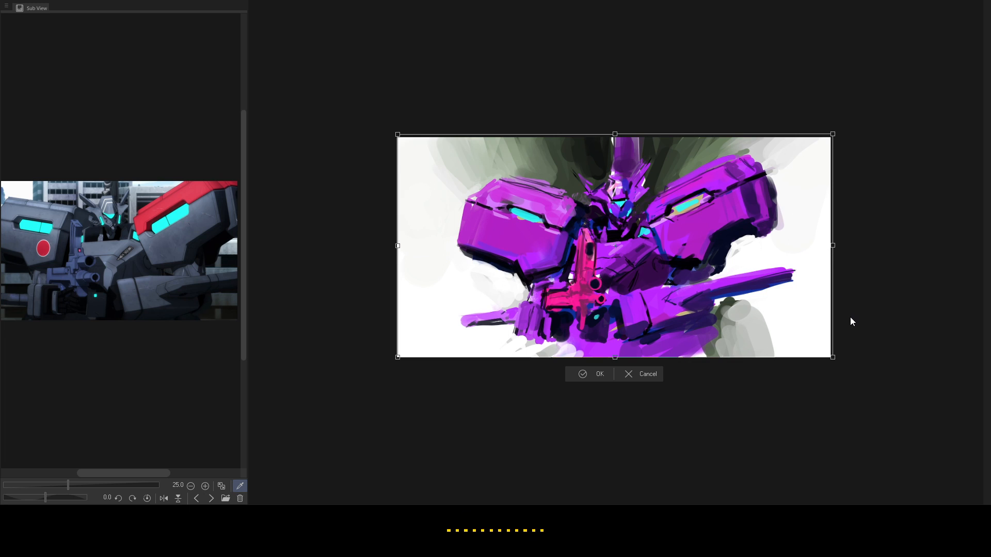
mouse_move(832, 246)
left_mouse_down()
mouse_move(856, 249)
mouse_move(804, 252)
mouse_move(819, 253)
left_mouse_up()
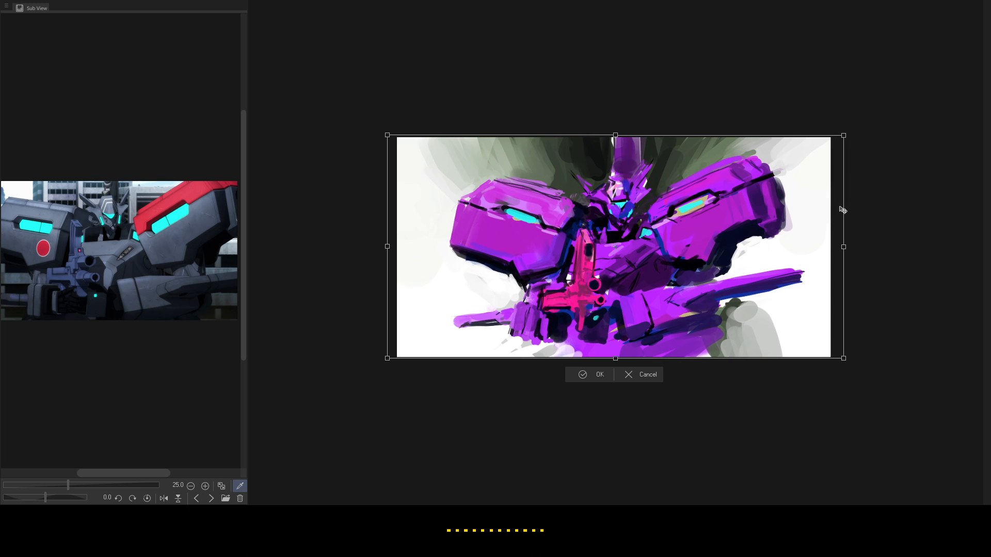
left_click_drag(841, 209, 843, 209)
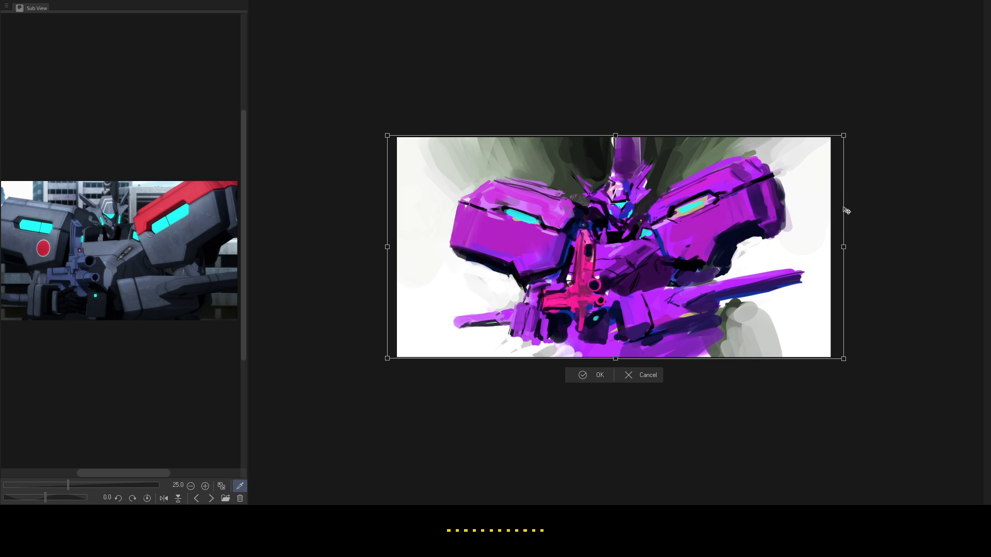
key("Return")
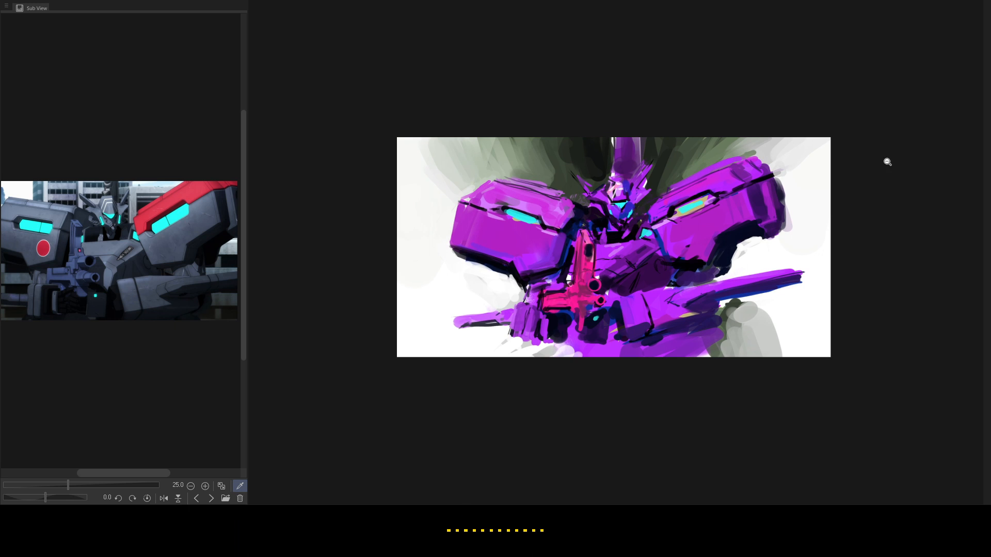
Examine the widened painting's overall proportions and details at several zoom levels.
left_click_drag(751, 235, 777, 222)
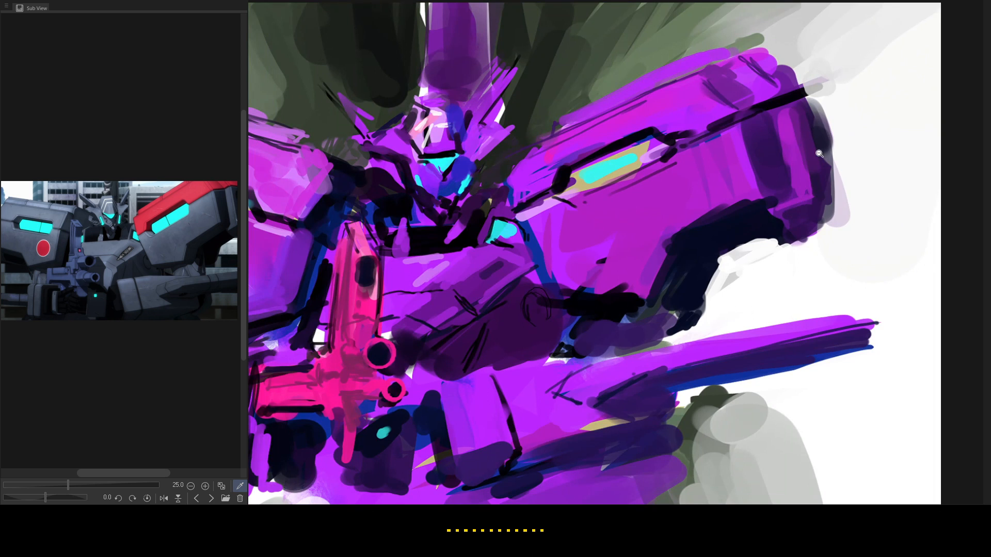
mouse_move(724, 319)
left_mouse_down()
mouse_move(783, 251)
mouse_move(733, 220)
mouse_move(757, 255)
left_mouse_up()
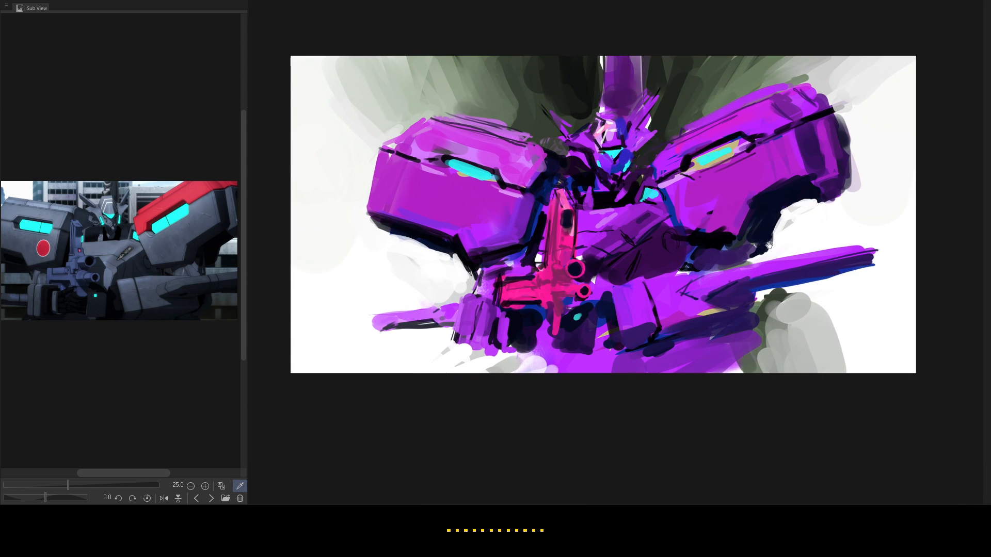
left_click_drag(775, 211, 761, 258)
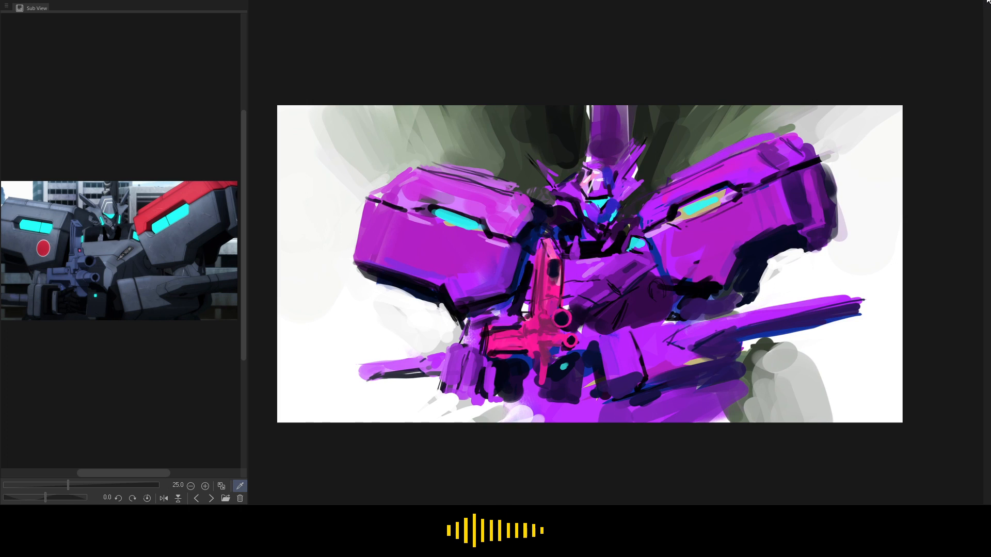
left_click_drag(662, 263, 651, 285)
left_click_drag(625, 252, 662, 265)
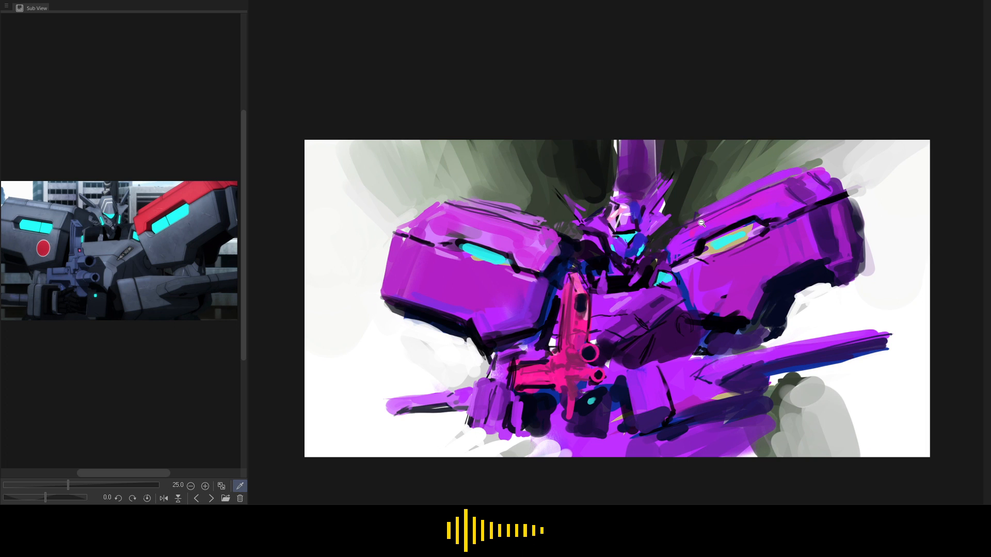
mouse_move(723, 323)
left_mouse_down()
mouse_move(686, 341)
mouse_move(728, 319)
left_mouse_up()
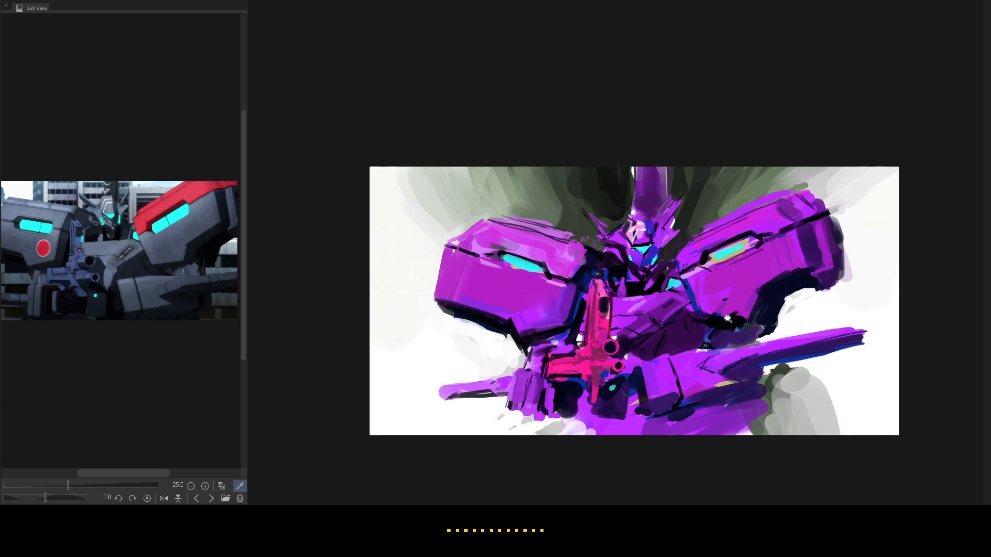
mouse_move(697, 355)
left_mouse_down()
mouse_move(730, 293)
mouse_move(712, 274)
left_mouse_up()
left_click_drag(678, 335, 709, 309)
left_click_drag(718, 369, 682, 367)
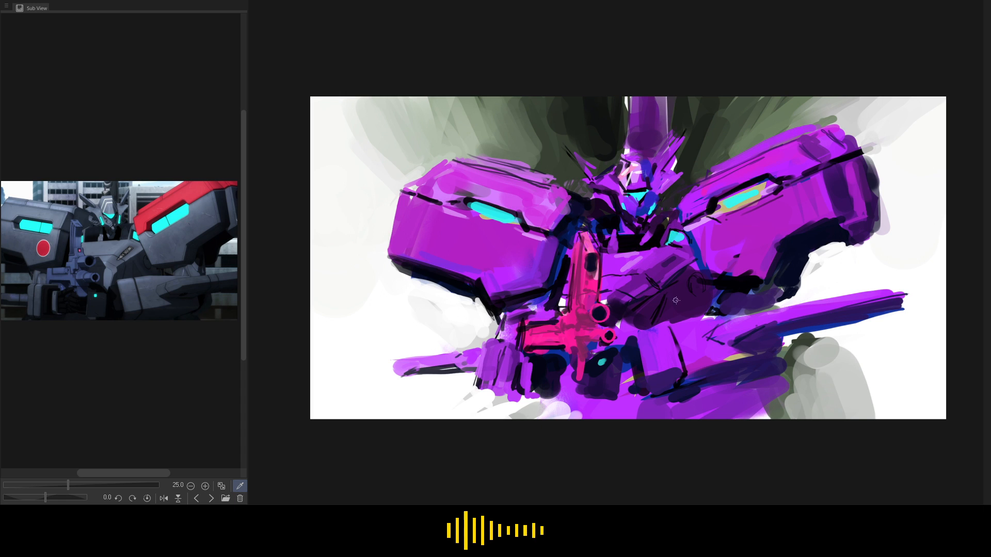
scroll(680, 303, "down", 1)
left_click_drag(677, 308, 615, 312)
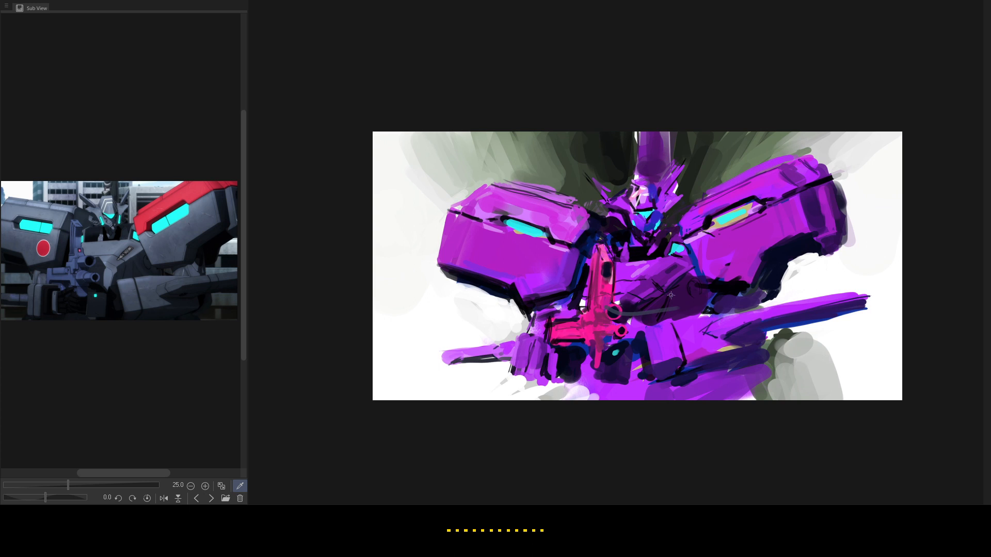
key("ctrl+z")
Enlarge the reference image to 75.0 and reposition it to show the mech's head and chest.
mouse_move(679, 297)
left_mouse_down()
mouse_move(617, 297)
mouse_move(633, 289)
left_mouse_up()
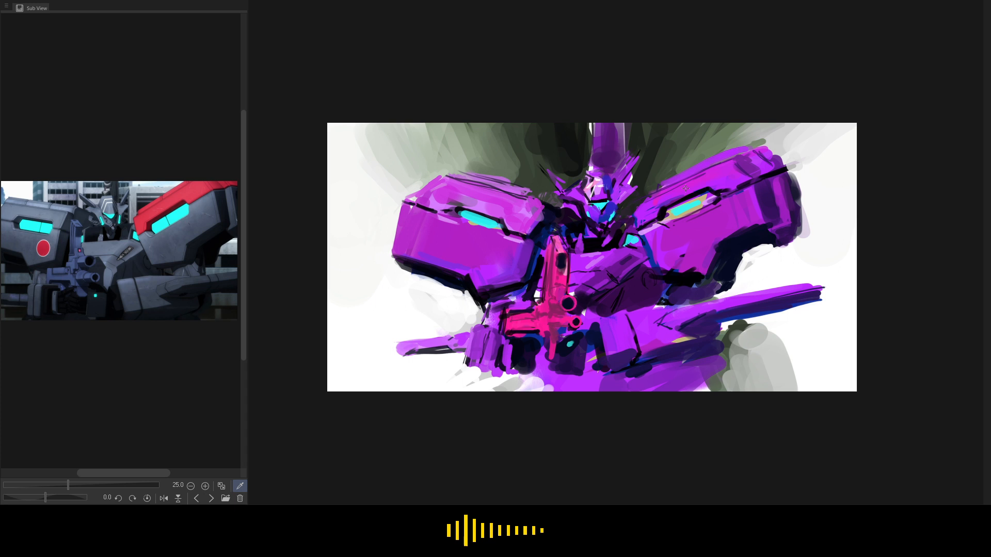
scroll(617, 233, "up", 2)
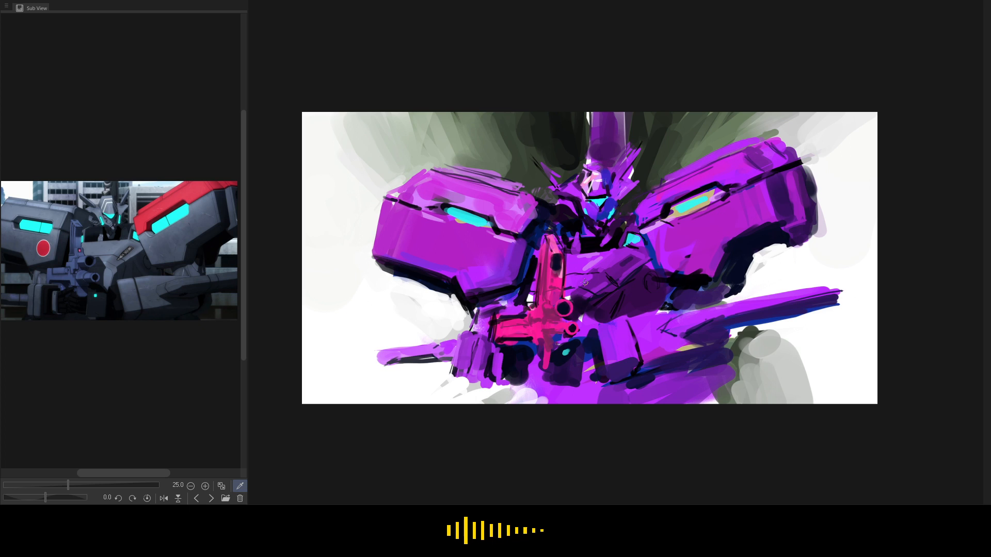
left_click(137, 238, "ctrl")
left_click(138, 238, "ctrl")
left_click(137, 239, "ctrl")
left_click_drag(93, 217, 173, 254)
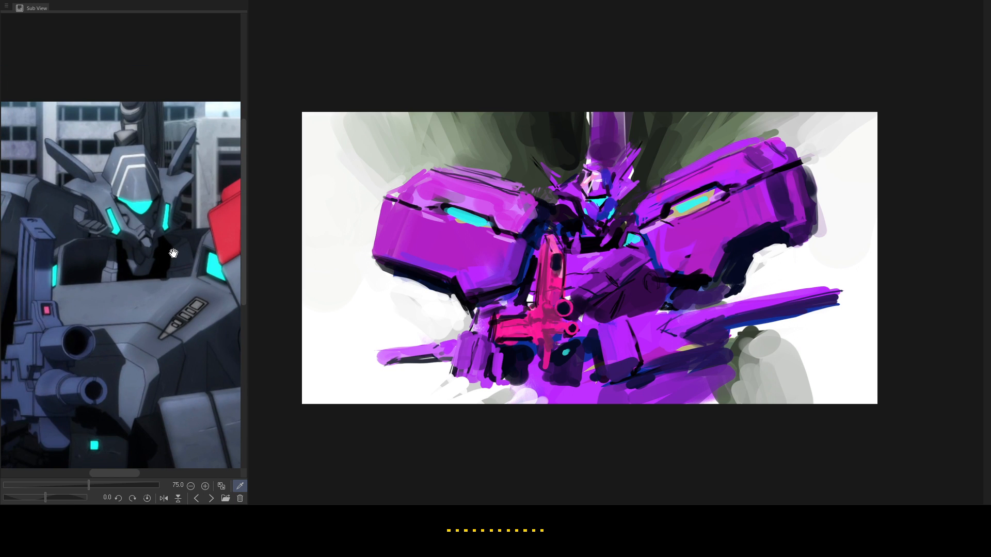
Redefine the mech's face with dark and blue strokes around the cyan visor, cheeks and chin.
scroll(629, 228, "up", 2)
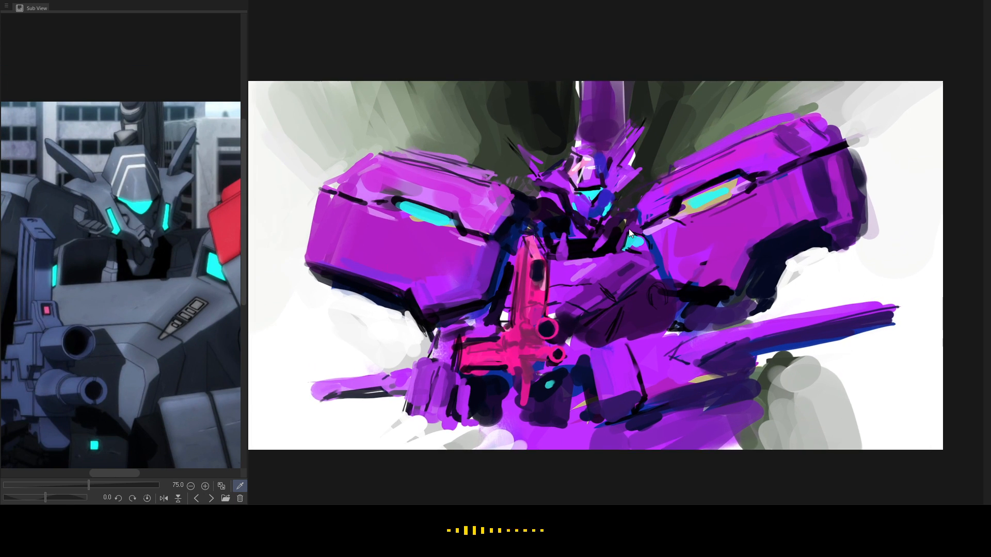
scroll(628, 228, "up", 2)
mouse_move(634, 194)
left_mouse_down()
mouse_move(580, 253)
mouse_move(576, 222)
left_mouse_up()
scroll(562, 264, "up", 1)
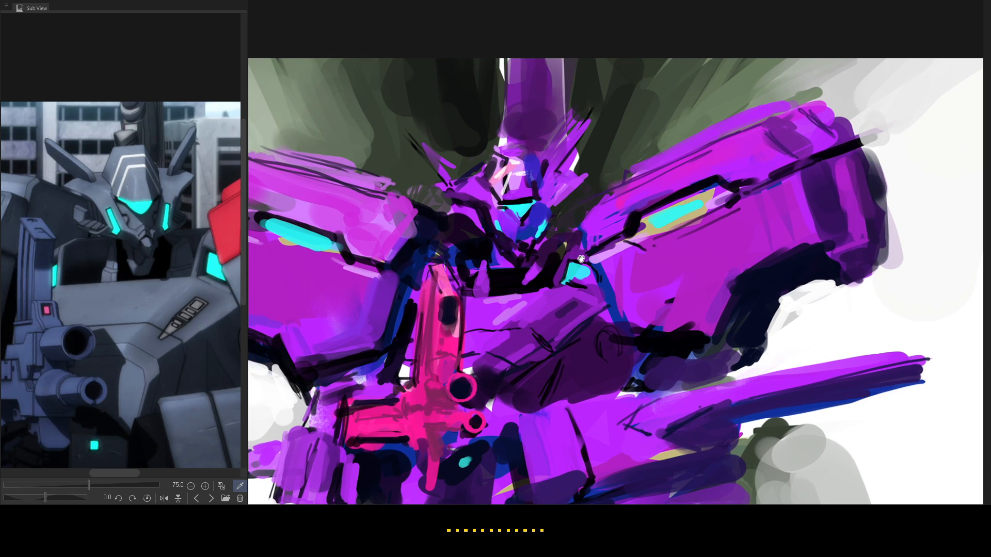
left_click_drag(581, 259, 598, 263)
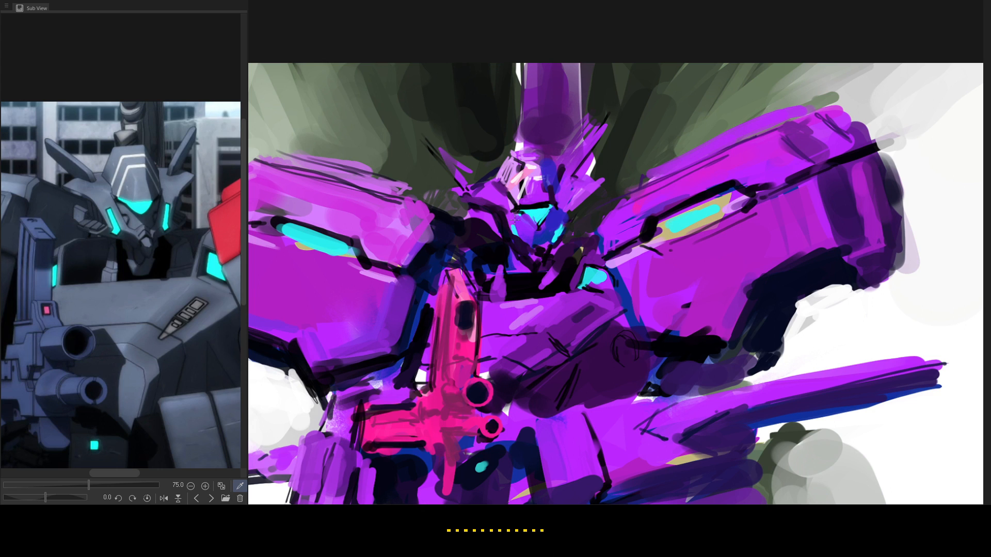
left_click_drag(516, 214, 530, 240)
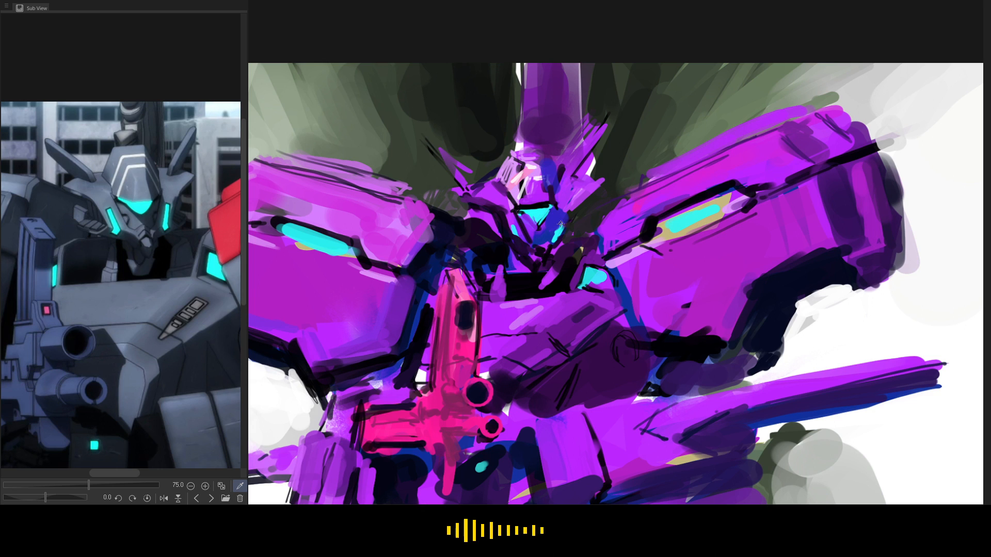
left_click_drag(559, 211, 543, 241)
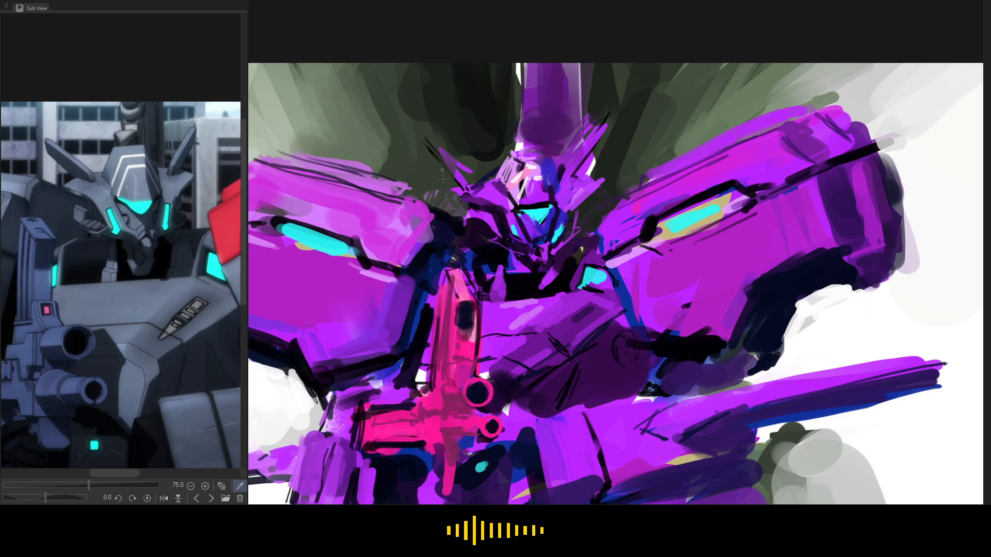
Repaint the left shoulder armor's inner upper corner beside the head with sampled color, sharpening its dark edge.
left_click(445, 233, "alt")
mouse_move(439, 226)
left_mouse_down()
mouse_move(434, 206)
mouse_move(460, 216)
left_mouse_up()
key("[")
mouse_move(426, 247)
left_mouse_down()
mouse_move(448, 211)
mouse_move(414, 203)
mouse_move(426, 196)
mouse_move(443, 209)
mouse_move(434, 212)
mouse_move(438, 195)
mouse_move(408, 189)
mouse_move(440, 200)
mouse_move(419, 222)
mouse_move(442, 201)
left_mouse_up()
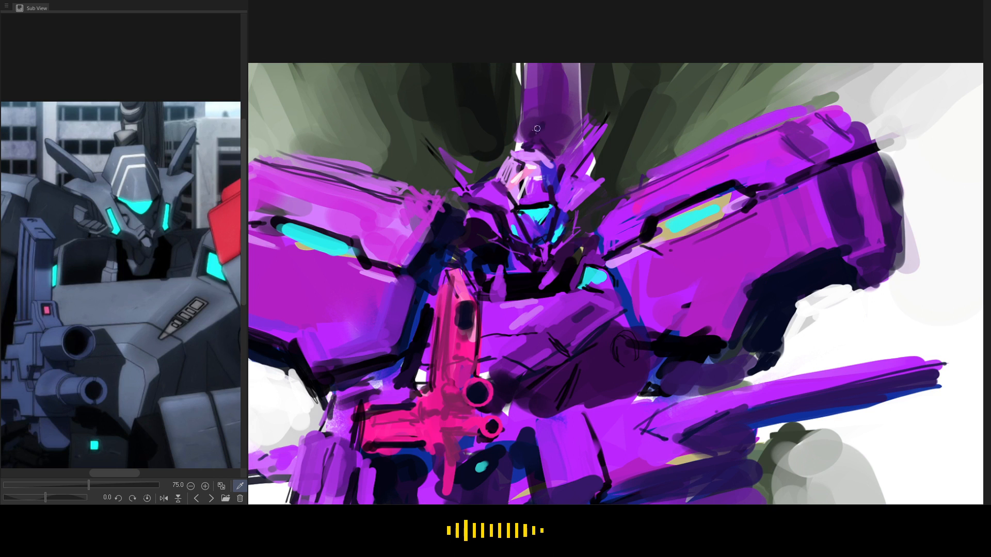
Repaint the purple antenna column above the head with vertical strokes and trim both sides with dark background color.
left_click_drag(540, 124, 531, 134)
left_click_drag(560, 95, 560, 137)
left_click_drag(558, 56, 559, 138)
mouse_move(566, 65)
left_mouse_down()
mouse_move(567, 129)
mouse_move(568, 113)
left_mouse_up()
left_click_drag(514, 70, 512, 124)
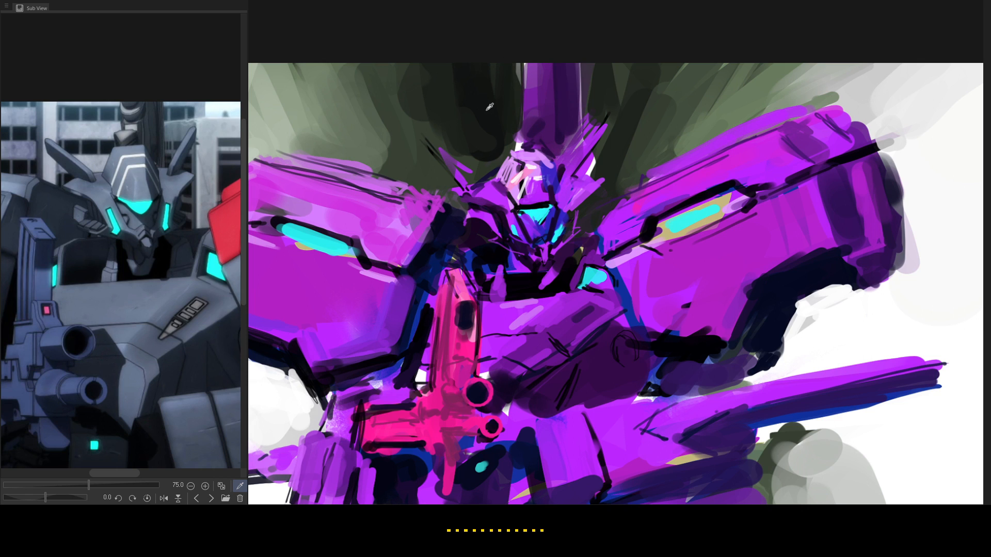
left_click_drag(586, 65, 589, 119)
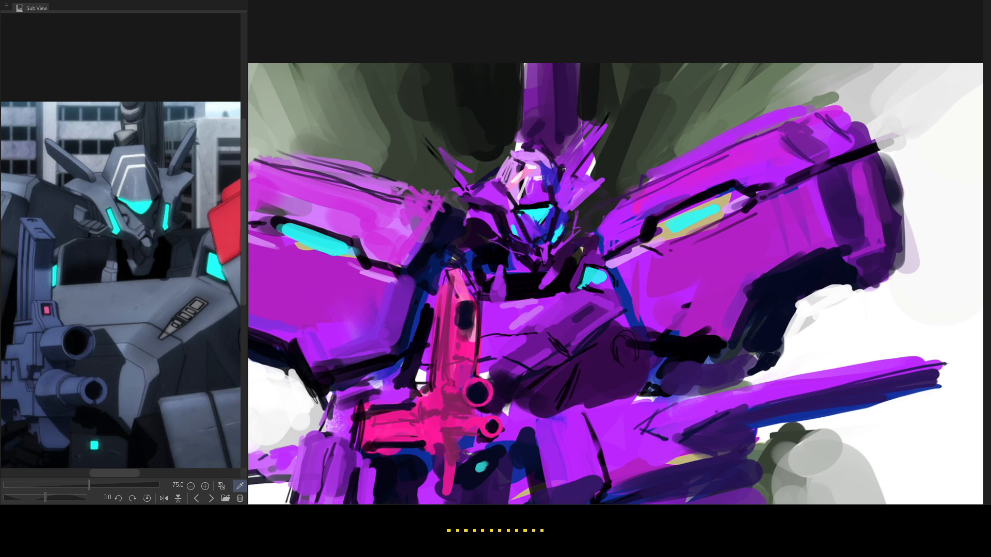
Trim the right head fin's edge and darken the background beside it with diagonal strokes.
mouse_move(582, 151)
left_mouse_down()
mouse_move(593, 126)
mouse_move(587, 113)
mouse_move(581, 136)
mouse_move(579, 100)
mouse_move(583, 128)
mouse_move(594, 81)
mouse_move(627, 123)
mouse_move(610, 141)
mouse_move(613, 77)
mouse_move(651, 44)
left_mouse_up()
left_click_drag(622, 108, 663, 57)
left_click(641, 98, "alt")
left_click_drag(637, 131, 664, 91)
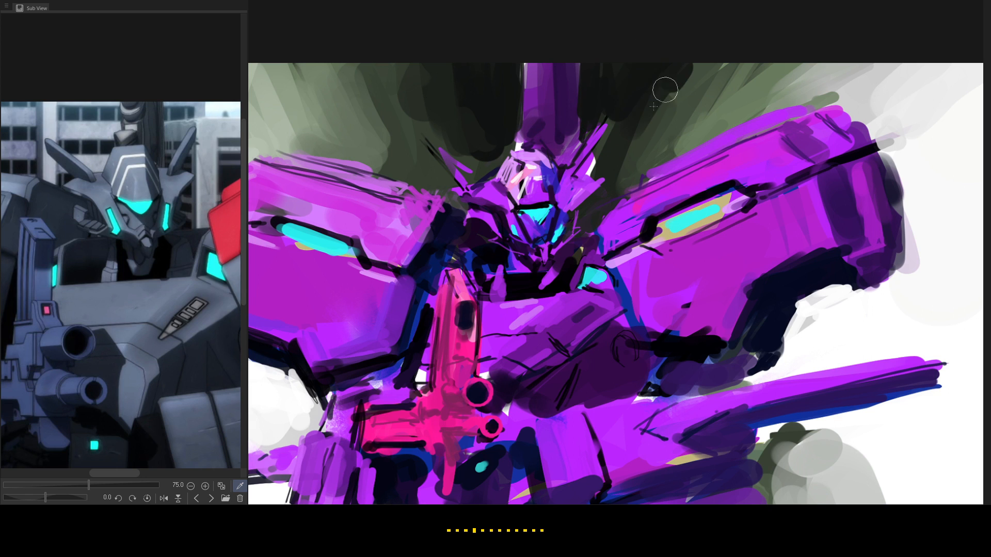
Extend broad dark green and black diagonal strokes across the background above the right shoulder armor.
key("bracketright")
mouse_move(743, 63)
left_mouse_down()
mouse_move(681, 126)
mouse_move(741, 85)
left_mouse_up()
left_click(699, 122, "alt")
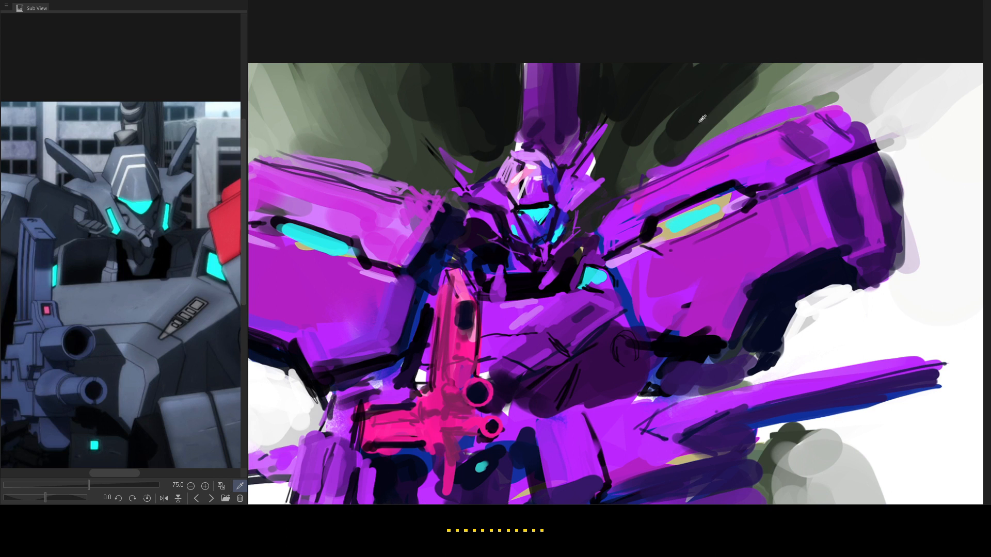
key("ctrl+z")
left_click(673, 144, "alt")
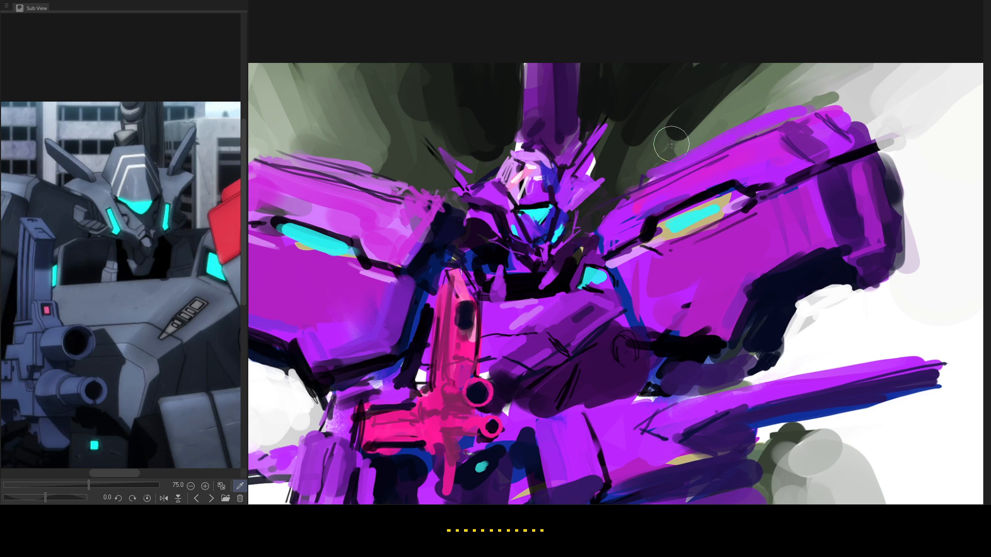
left_click_drag(674, 143, 737, 85)
key("ctrl+z")
left_click_drag(683, 122, 774, 59)
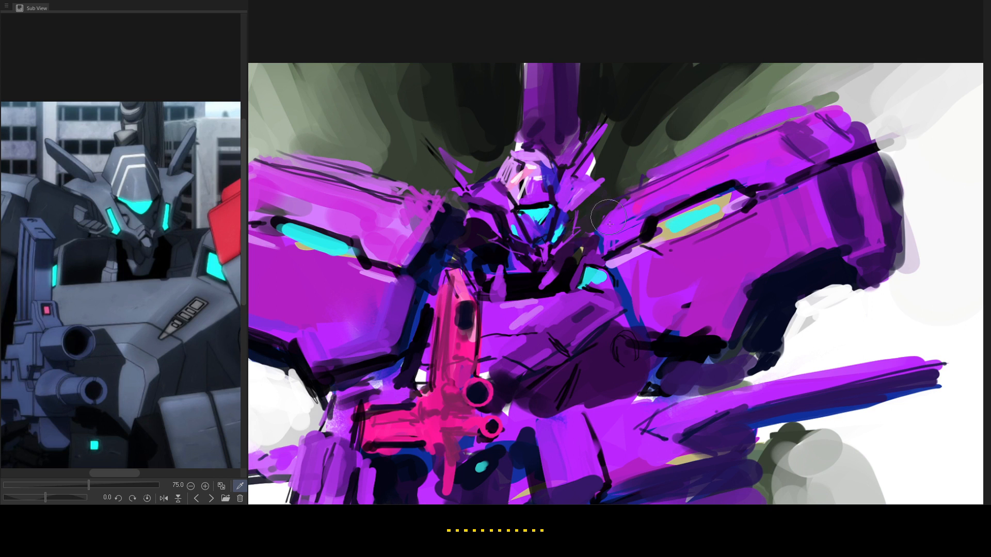
Repaint the left head fin as a solid purple spike with a smaller brush and shade it darker.
key("bracketleft")
key("bracketleft")
key("bracketleft")
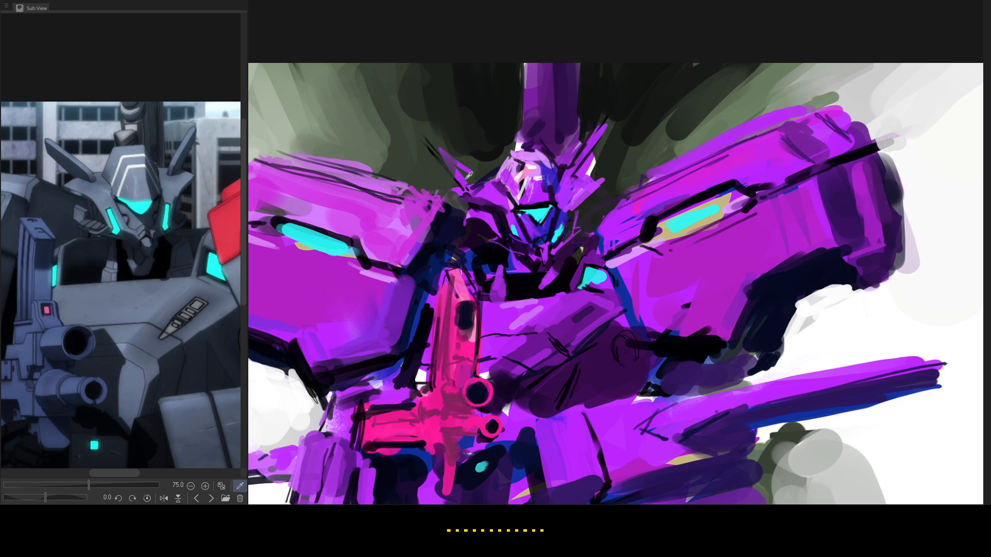
left_click_drag(430, 143, 465, 178)
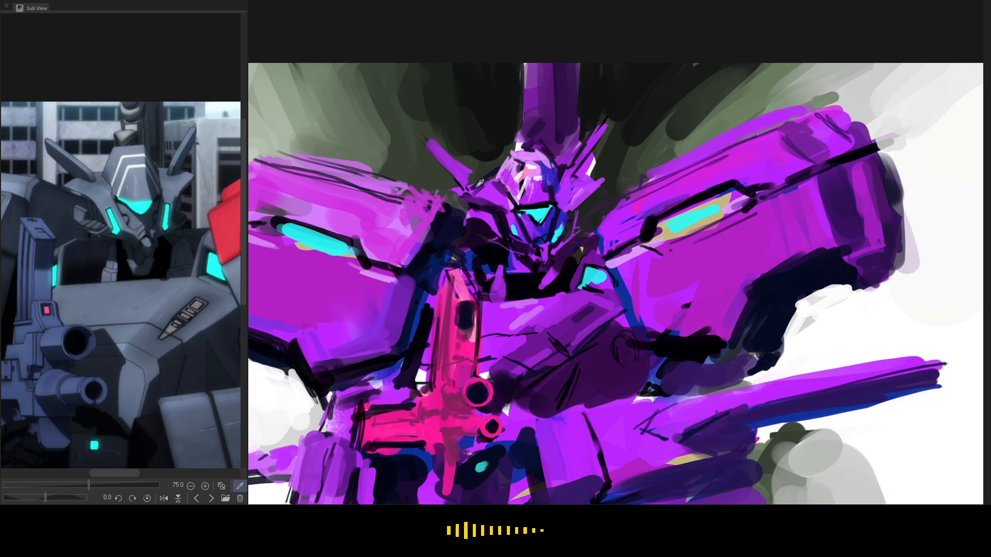
left_click_drag(430, 146, 466, 182)
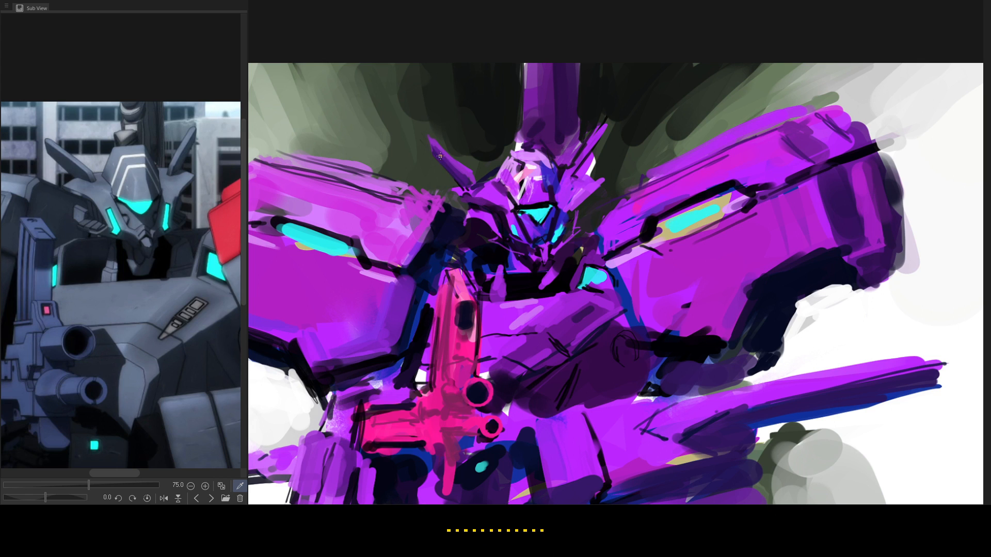
left_click_drag(435, 148, 458, 172)
Define the helmet's left side, and use dark background strokes to narrow the antenna and clean the left shoulder's upper edge.
mouse_move(455, 196)
left_mouse_down()
mouse_move(440, 155)
mouse_move(472, 177)
mouse_move(463, 204)
mouse_move(453, 199)
mouse_move(501, 209)
left_mouse_up()
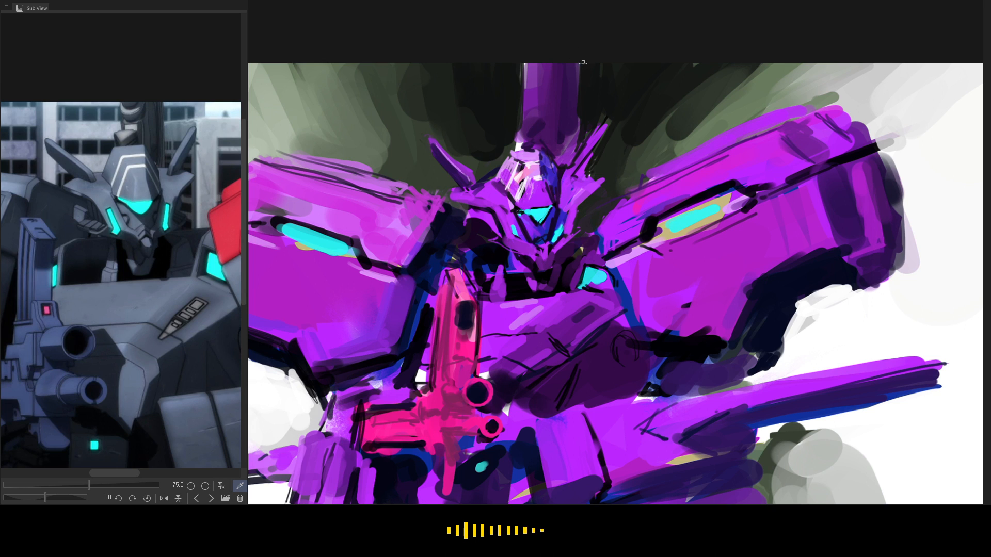
left_click_drag(582, 55, 576, 151)
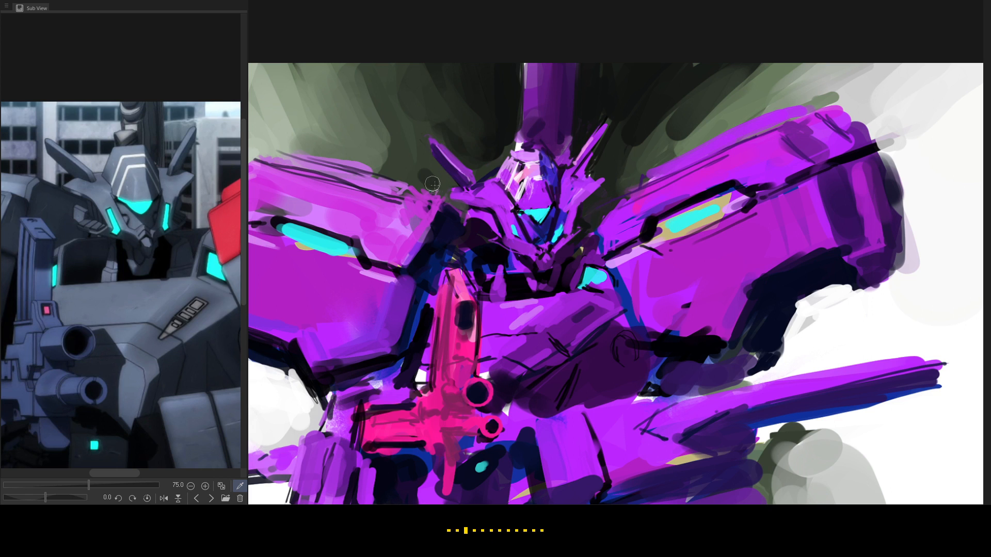
left_click_drag(433, 184, 420, 157)
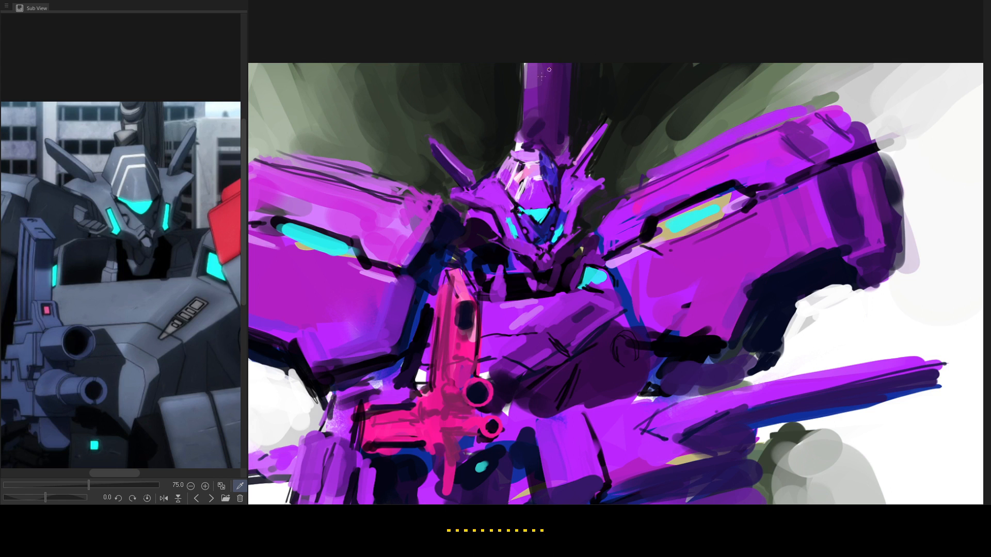
Narrow the antenna's left edge with dark background paint, and refine the right head fin and the neck details below the helmet.
mouse_move(521, 68)
left_mouse_down()
mouse_move(521, 116)
mouse_move(525, 63)
mouse_move(522, 133)
left_mouse_up()
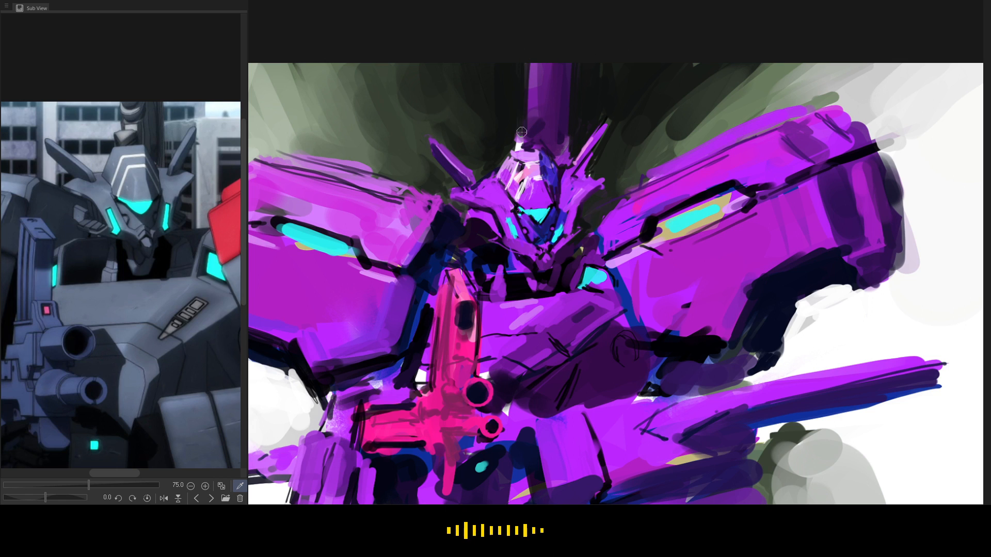
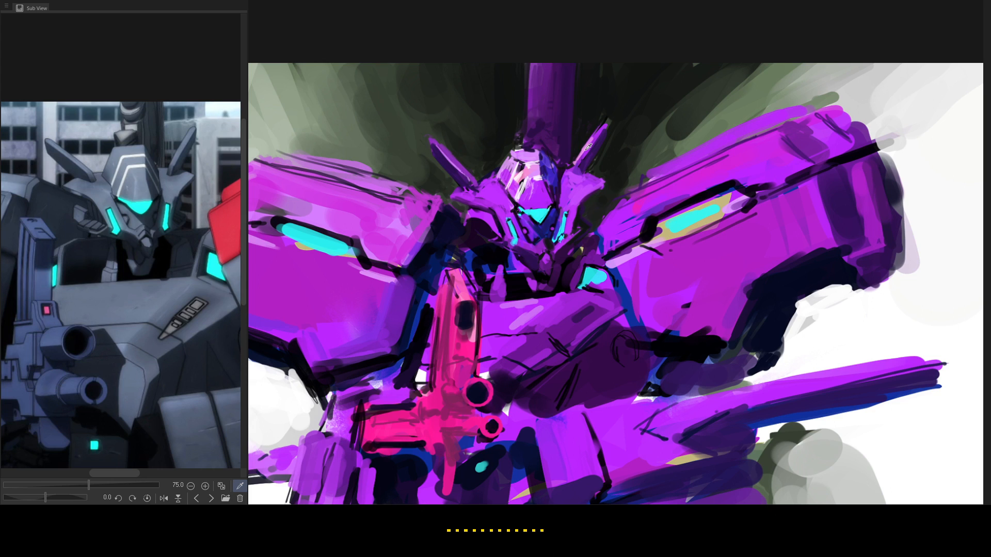
left_click_drag(588, 151, 578, 168)
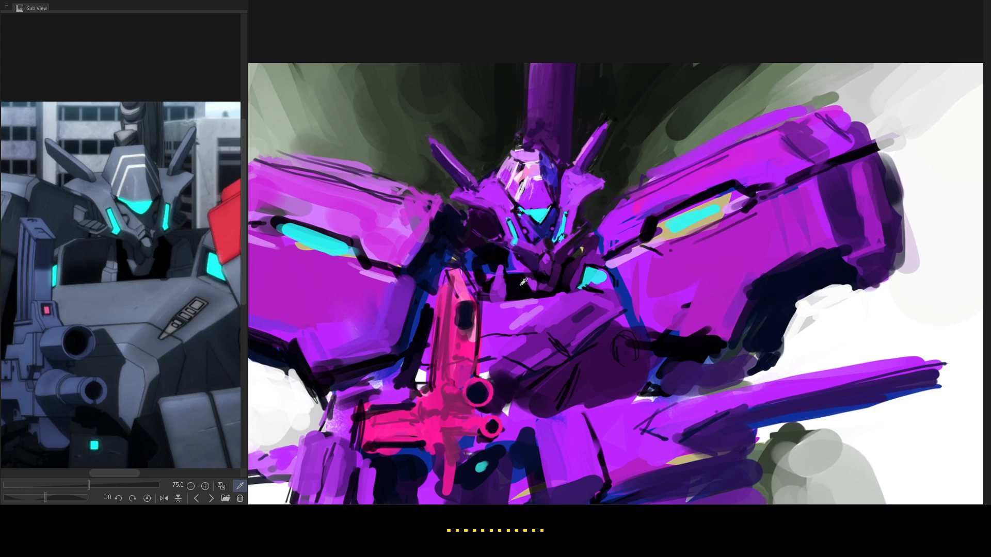
mouse_move(517, 257)
left_mouse_down()
mouse_move(522, 276)
mouse_move(503, 282)
left_mouse_up()
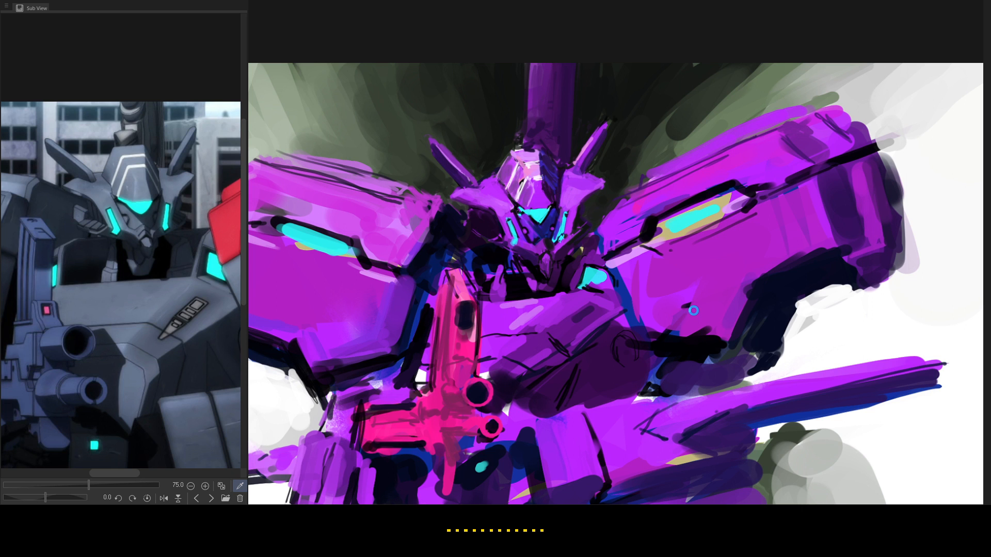
mouse_move(726, 310)
left_mouse_down()
mouse_move(699, 326)
mouse_move(713, 355)
mouse_move(694, 358)
left_mouse_up()
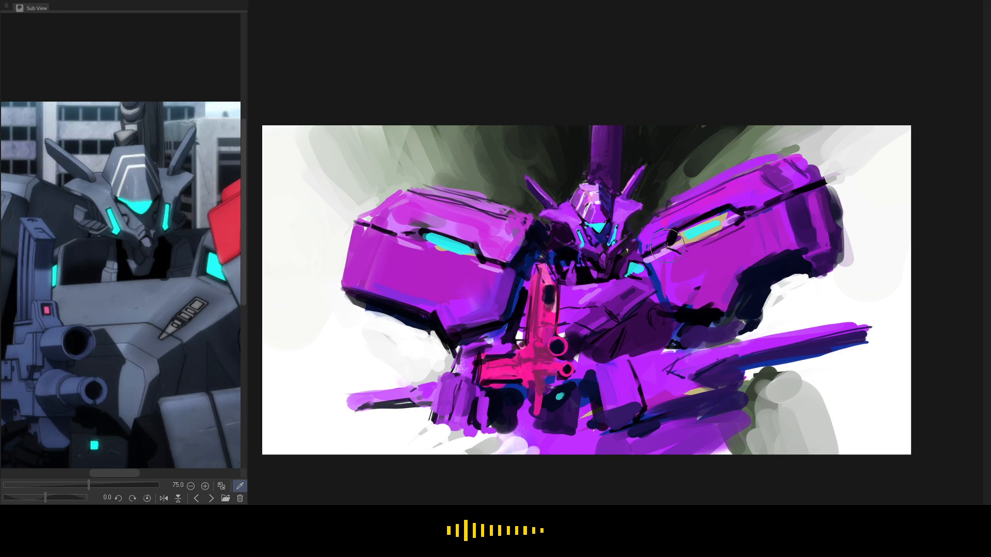
Mark the mech's overall mass and its head with large pink circles on the whole canvas, and undo the marks.
mouse_move(411, 166)
left_mouse_down()
mouse_move(804, 327)
mouse_move(391, 119)
mouse_move(344, 248)
left_mouse_up()
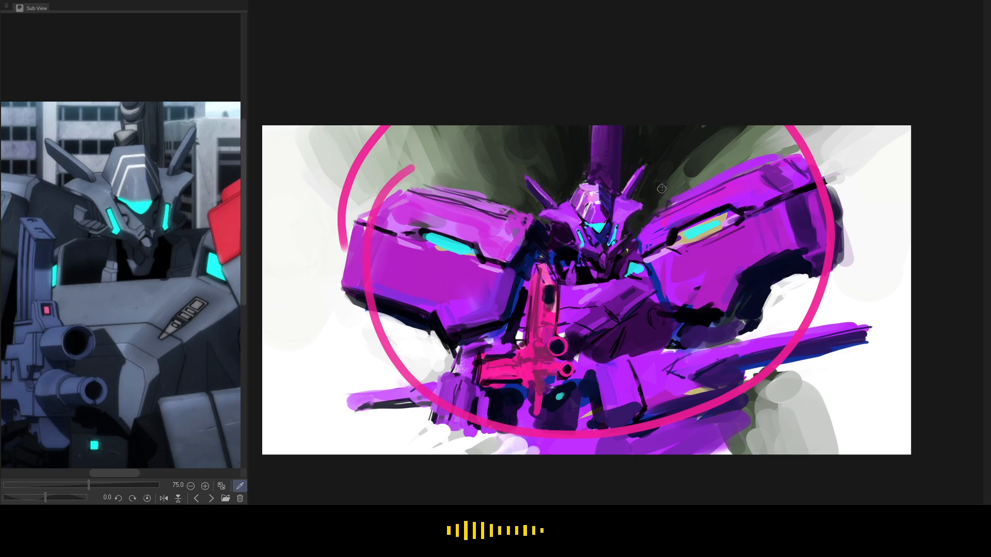
mouse_move(618, 145)
left_mouse_down()
mouse_move(537, 270)
mouse_move(567, 167)
left_mouse_up()
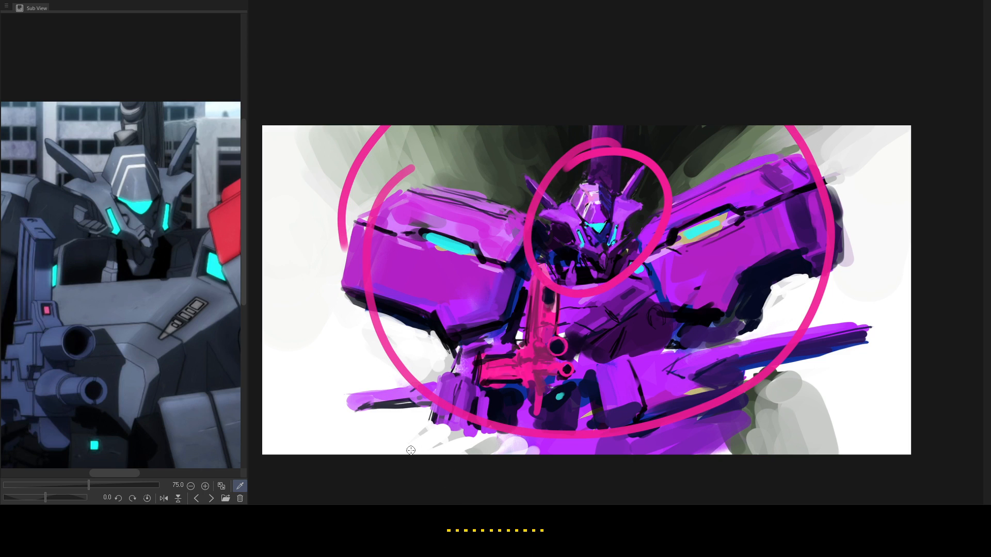
key("ctrl+z")
key("ctrl+z")
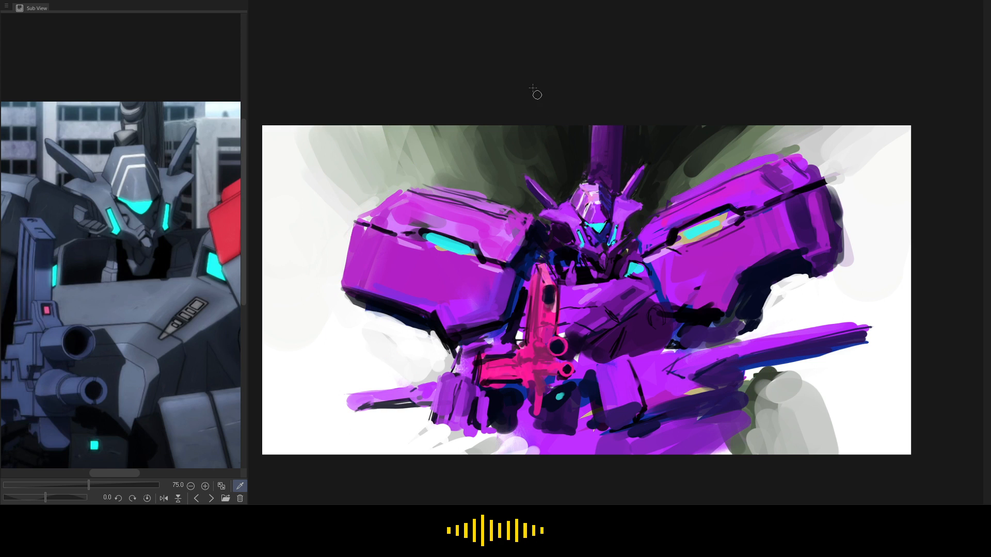
mouse_move(400, 117)
left_mouse_down()
mouse_move(433, 434)
mouse_move(735, 109)
mouse_move(470, 133)
left_mouse_up()
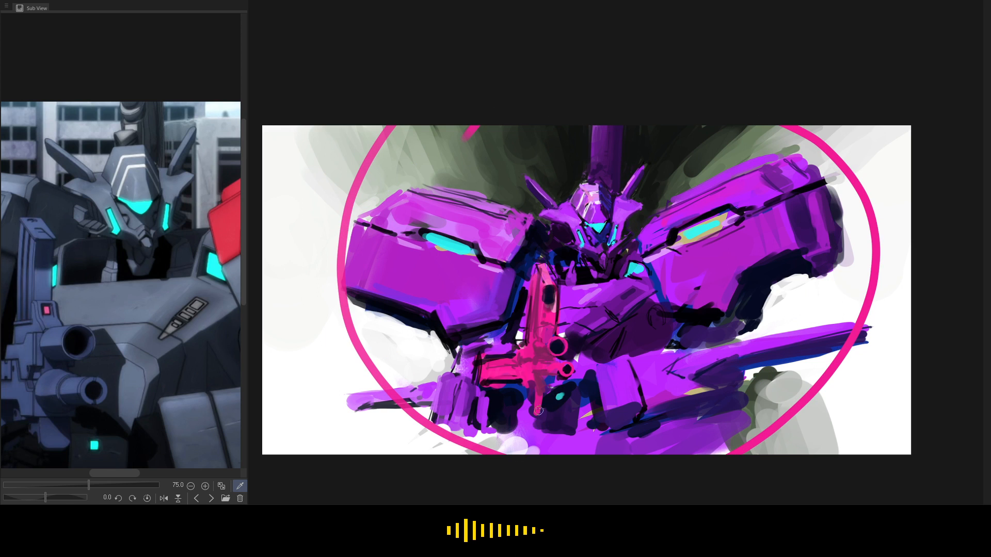
key("ctrl+z")
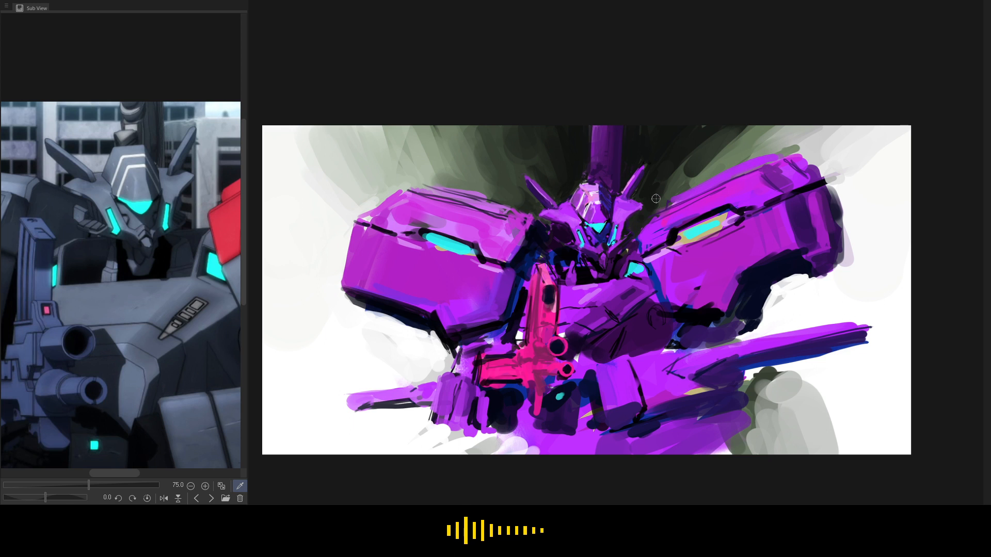
Circle the head as the focal area and draw rough guide strokes over the shoulders and torso, and undo them.
scroll(646, 250, "up", 3)
scroll(658, 245, "down", 4)
scroll(615, 243, "up", 3)
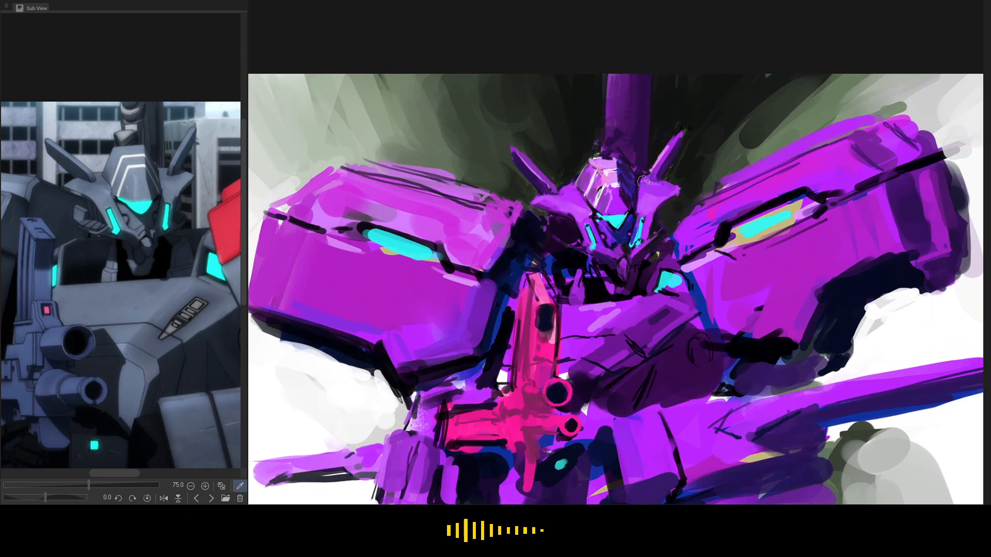
mouse_move(674, 140)
left_mouse_down()
mouse_move(511, 289)
mouse_move(568, 132)
left_mouse_up()
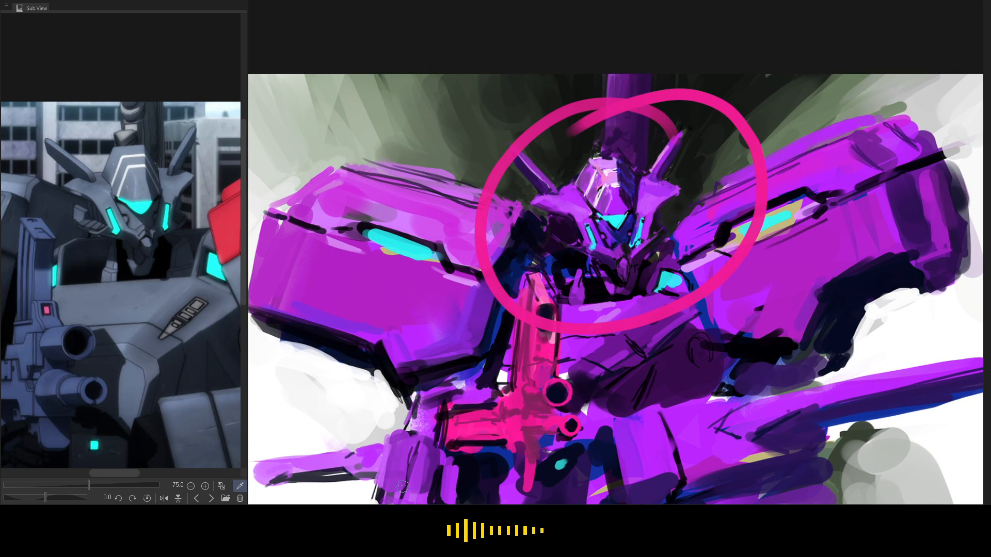
key("ctrl+z")
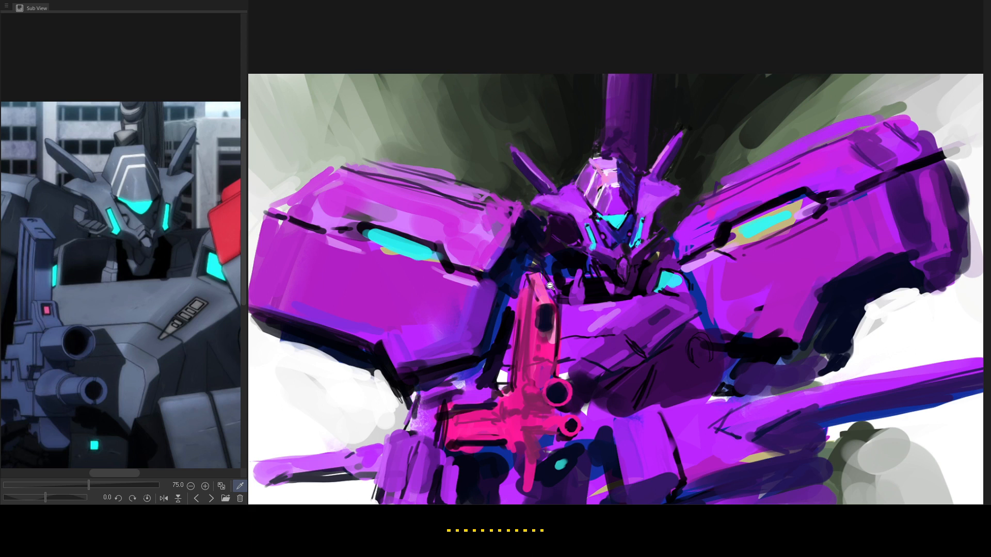
scroll(551, 286, "down", 3)
scroll(560, 296, "up", 4)
left_click_drag(560, 296, 573, 296)
mouse_move(703, 81)
left_mouse_down()
mouse_move(674, 61)
mouse_move(778, 131)
mouse_move(691, 62)
left_mouse_up()
key("ctrl+z")
mouse_move(498, 110)
left_mouse_down()
mouse_move(482, 274)
mouse_move(800, 155)
mouse_move(784, 122)
left_mouse_up()
mouse_move(361, 153)
left_mouse_down()
mouse_move(305, 279)
mouse_move(625, 440)
left_mouse_up()
key("ctrl+z")
key("ctrl+z")
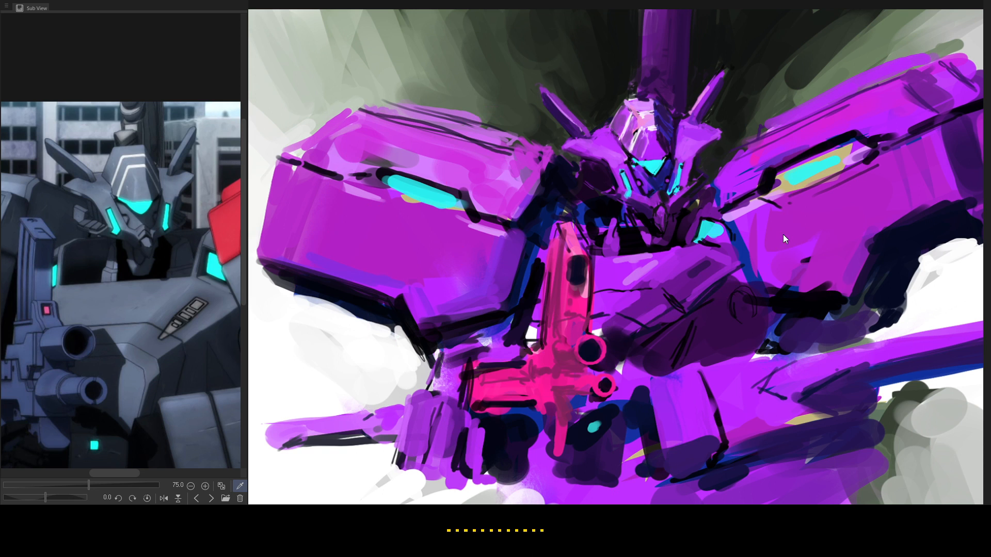
scroll(679, 297, "down", 5)
scroll(678, 296, "up", 5)
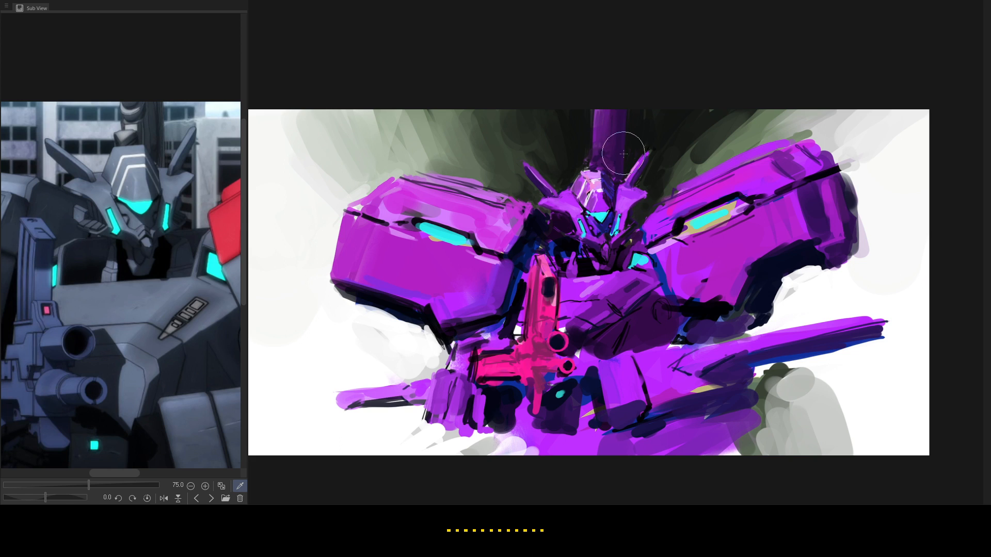
Outline the dark background behind the antenna and head fins with a selection, and clear that selection.
left_click_drag(624, 154, 641, 137)
mouse_move(598, 165)
left_mouse_down()
mouse_move(584, 168)
mouse_move(619, 175)
mouse_move(478, 95)
left_mouse_up()
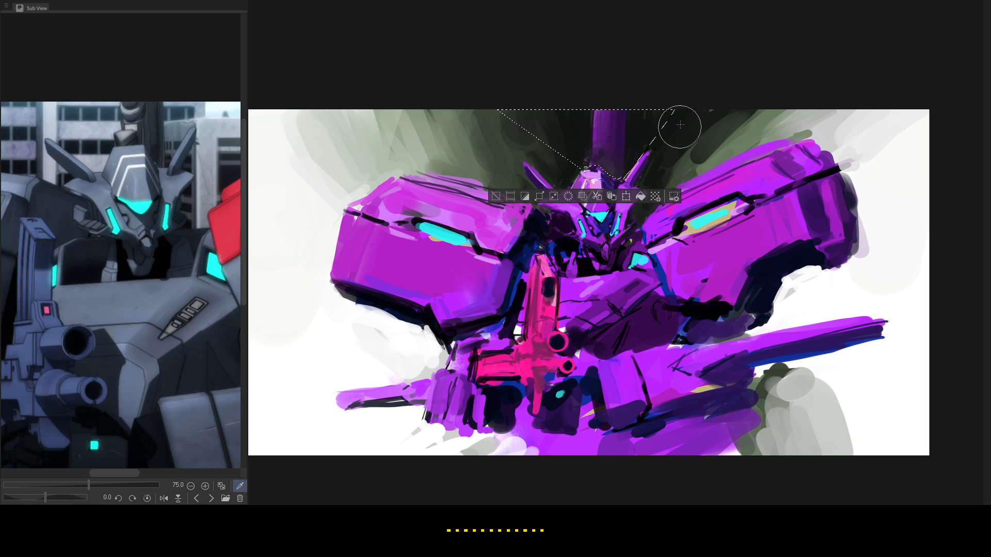
key("m")
left_click(714, 147)
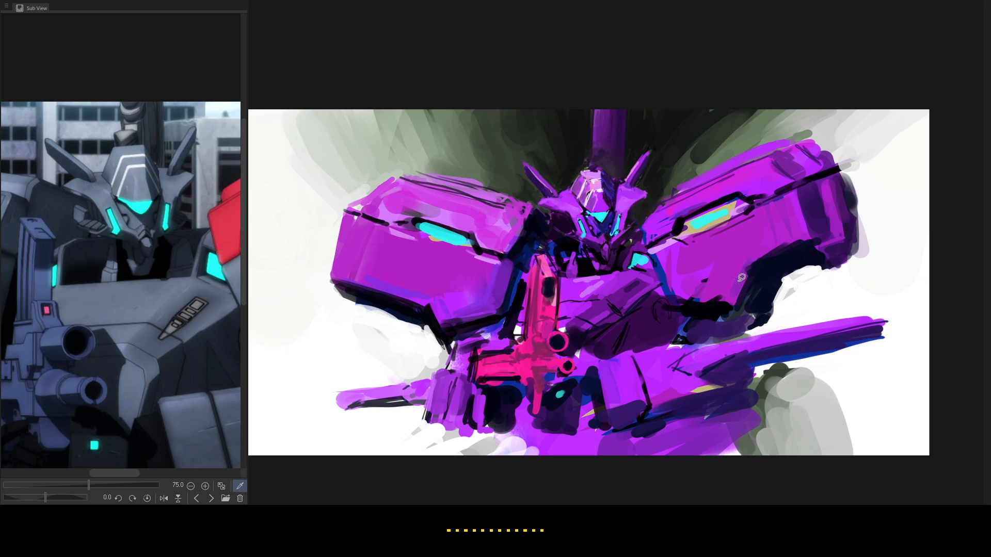
Make a Lasso selection around the right half of the chest and the lower part of the right shoulder armor.
key("b")
key("Tab")
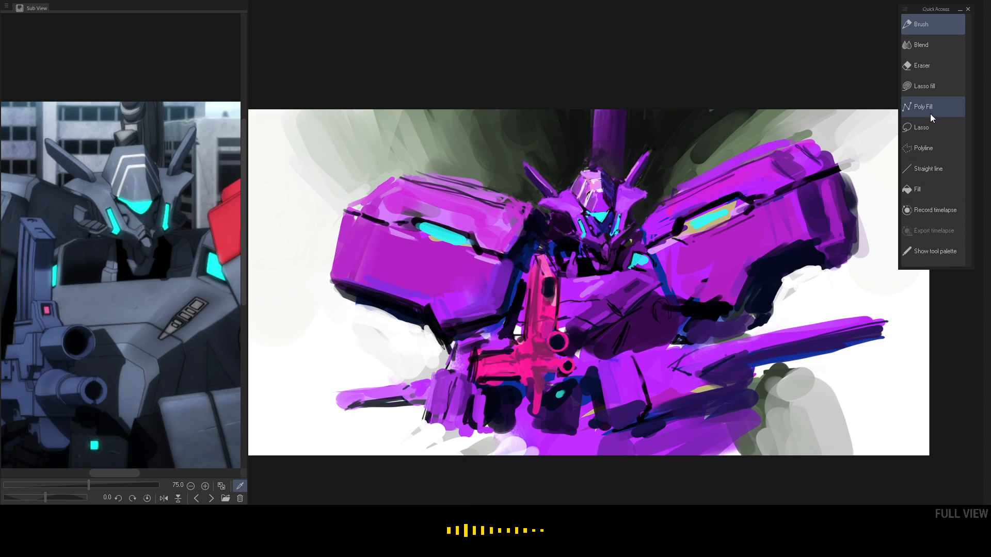
left_click(927, 130)
left_click_drag(603, 356, 792, 330)
mouse_move(851, 313)
left_mouse_down()
mouse_move(869, 258)
mouse_move(766, 199)
mouse_move(681, 186)
mouse_move(596, 288)
mouse_move(588, 345)
mouse_move(614, 357)
left_mouse_up()
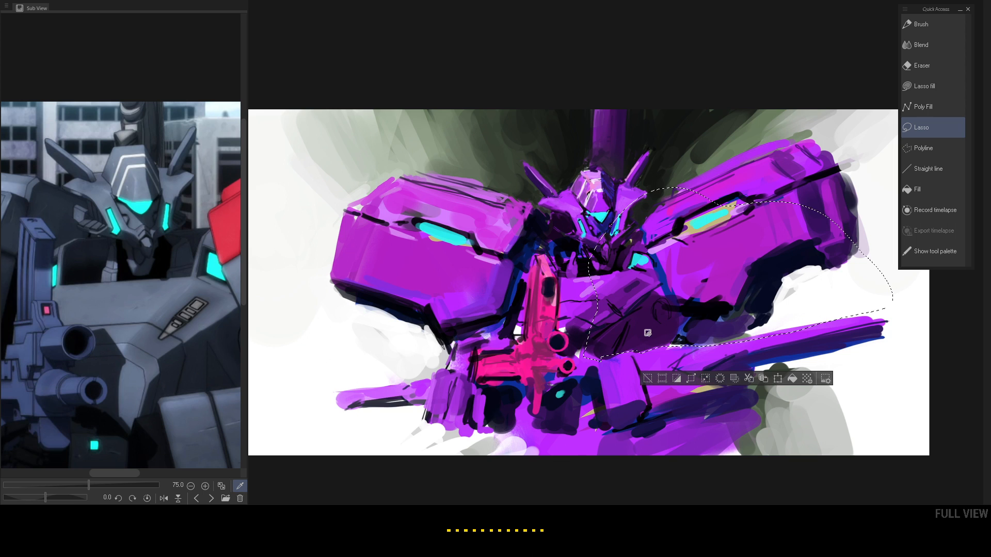
Switch to the Airbrush, lower its opacity to 37, and soften the dark lower chest inside the selection.
left_click(933, 24)
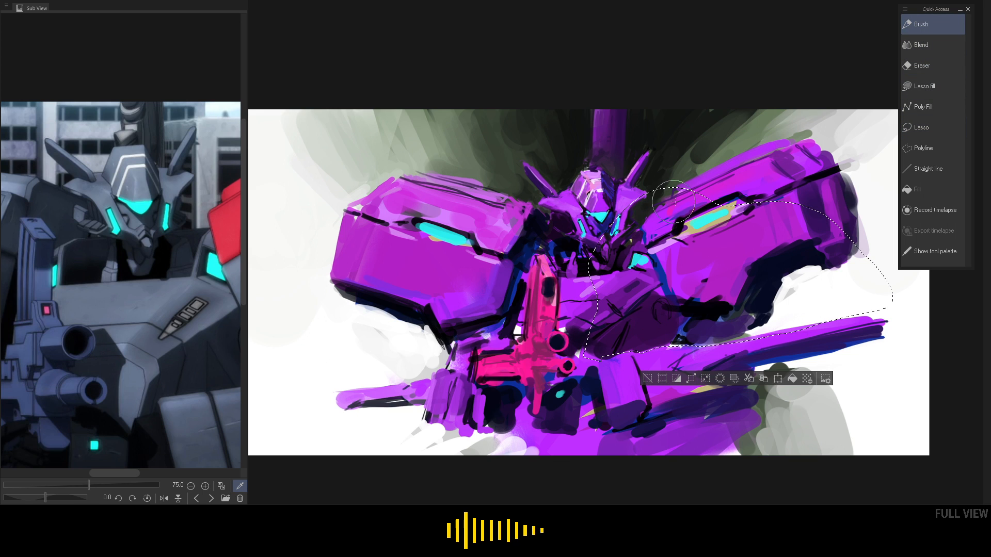
key("b")
left_click(585, 156)
mouse_move(988, 3)
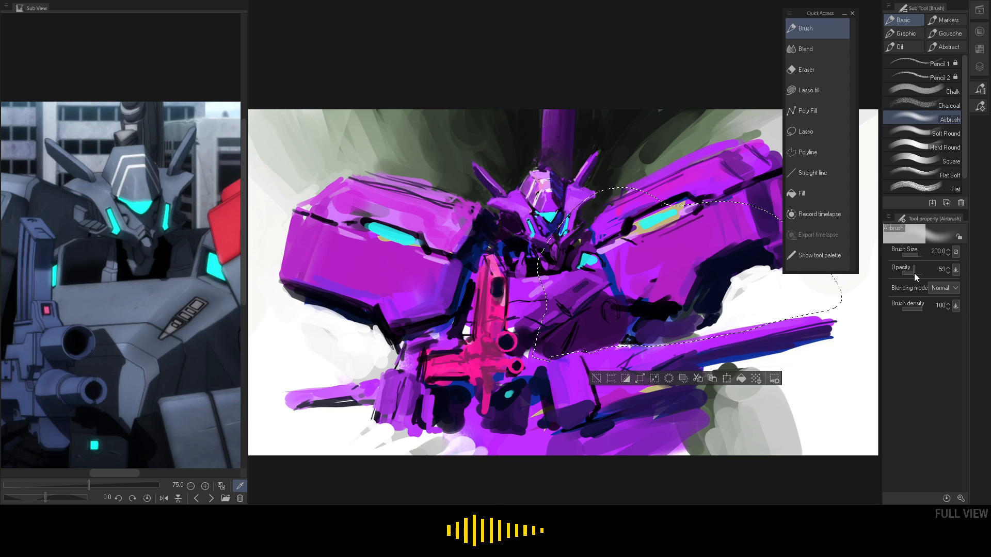
left_click_drag(915, 274, 910, 274)
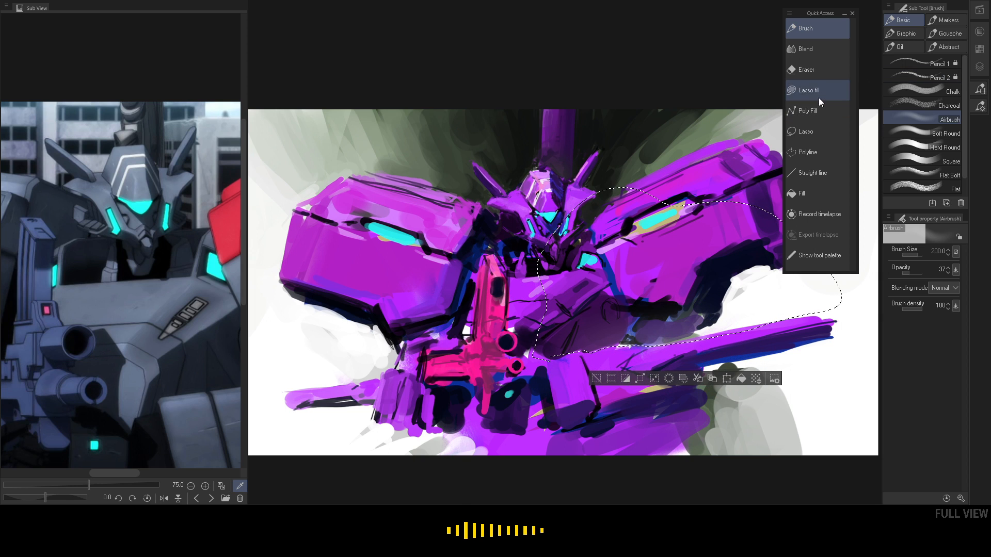
Replace the selection with a Lasso selection that follows the pink rifle's edge and encloses the head and torso behind it.
left_click(812, 132)
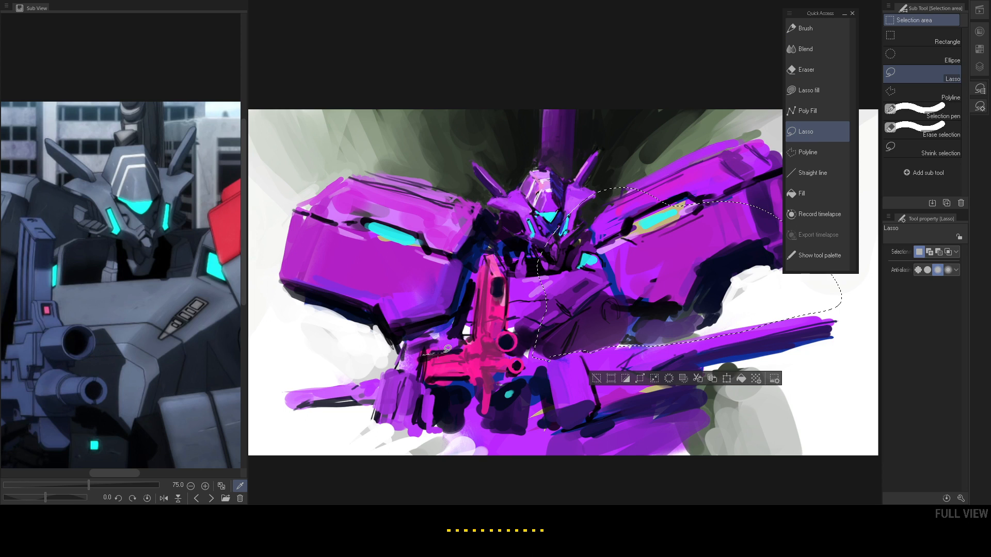
mouse_move(448, 349)
left_mouse_down()
mouse_move(475, 339)
mouse_move(480, 257)
mouse_move(490, 252)
mouse_move(507, 286)
left_mouse_up()
left_click_drag(512, 354, 524, 359)
mouse_move(565, 415)
left_mouse_down()
mouse_move(491, 81)
mouse_move(402, 316)
left_mouse_up()
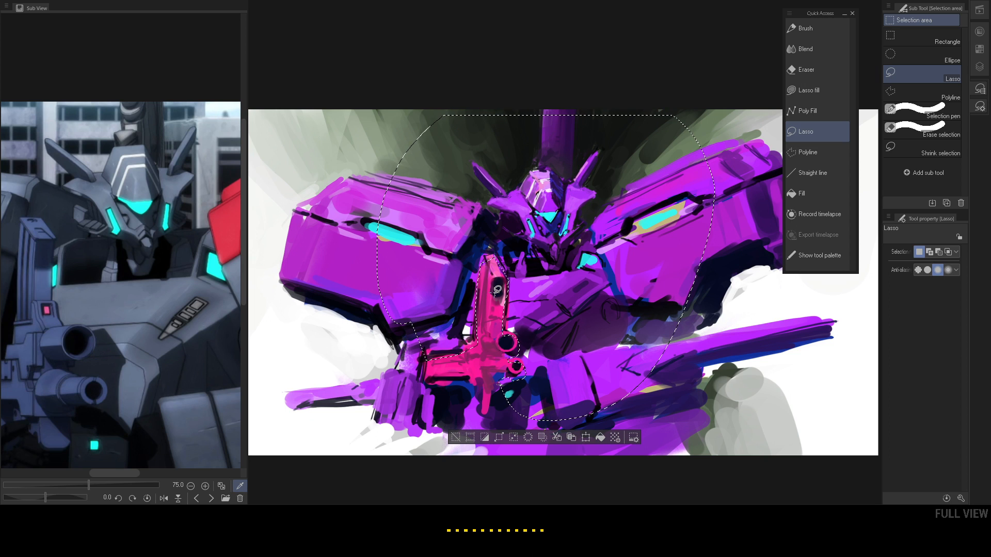
key("ctrl+z")
key("ctrl+y")
left_click_drag(540, 247, 539, 243)
Sample the pale background color for the Airbrush and try soft strokes along the pink rifle's edge, undoing them.
left_click(819, 37)
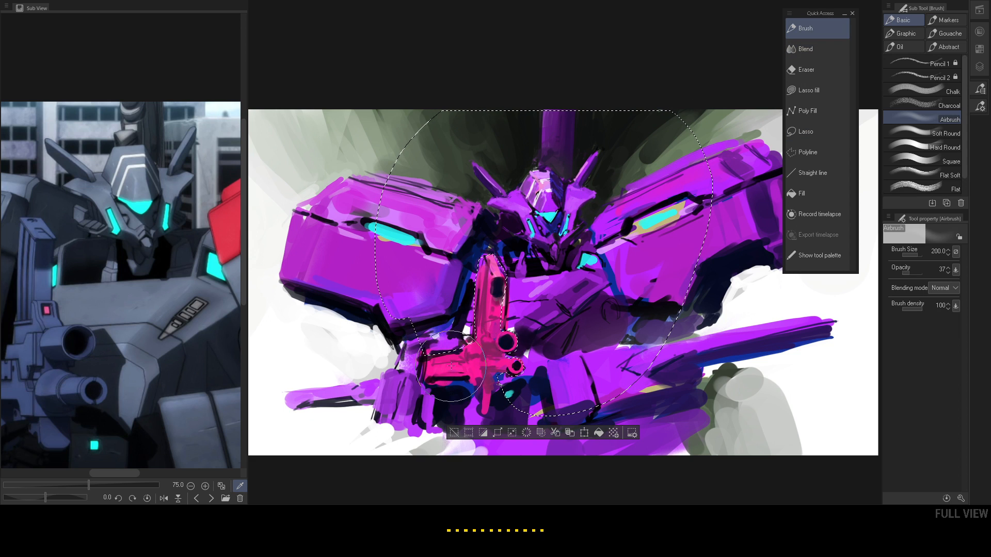
mouse_move(495, 320)
left_mouse_down()
mouse_move(464, 325)
mouse_move(527, 338)
mouse_move(513, 356)
mouse_move(472, 335)
mouse_move(478, 326)
left_mouse_up()
left_click(420, 434, "alt")
left_click(412, 434, "alt")
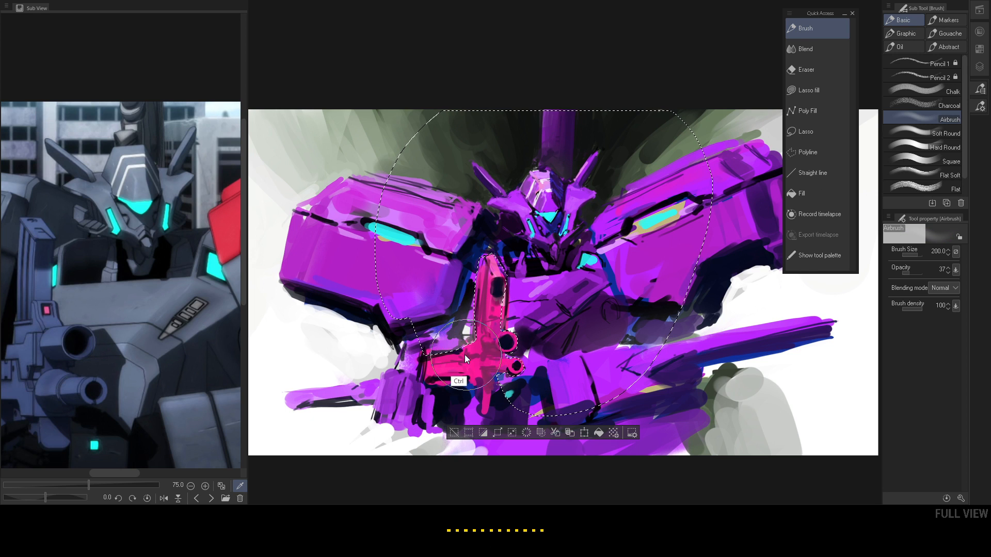
key("ctrl+z")
left_click_drag(489, 371, 563, 351)
key("ctrl+z")
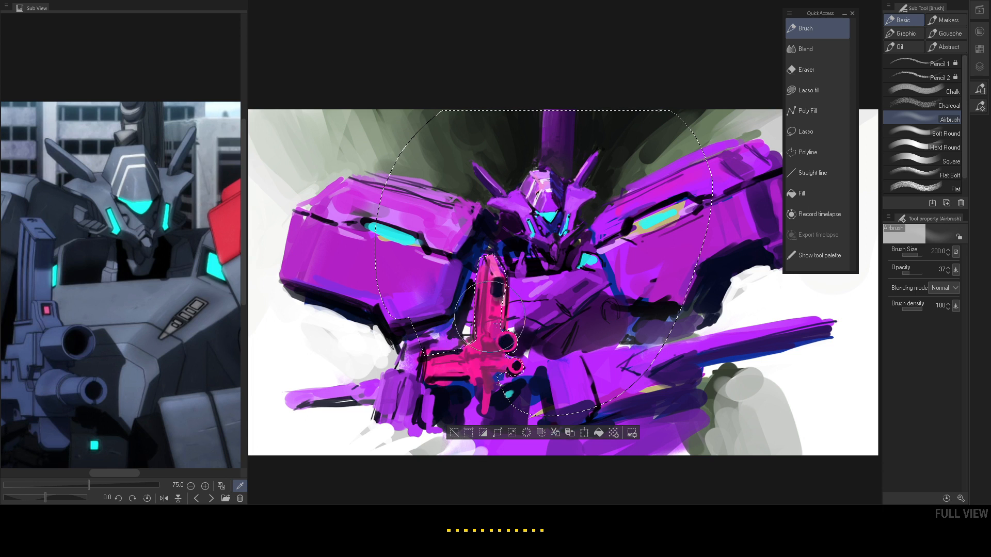
left_click_drag(484, 330, 541, 329)
key("ctrl+z")
Reduce the Airbrush size to 120, brush a soft haze across the lower chest beside the rifle, and clear the selection.
key("bracketleft")
key("bracketleft")
key("bracketleft")
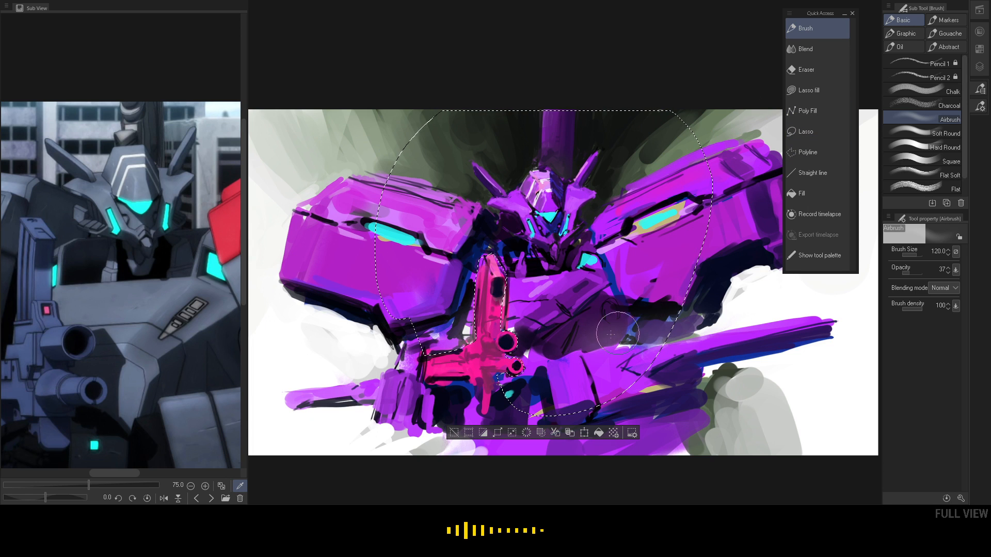
left_click_drag(598, 338, 537, 344)
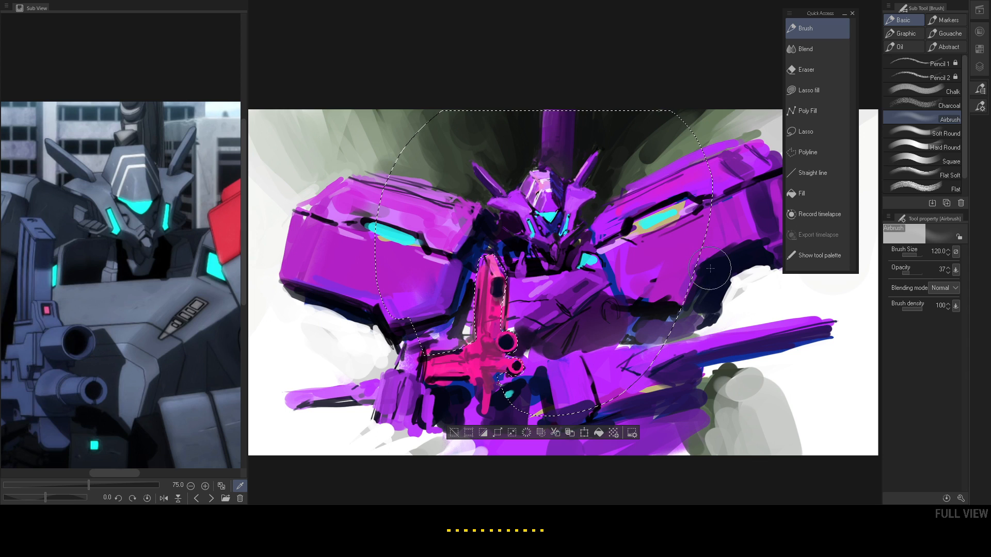
key("m")
key("ctrl+d")
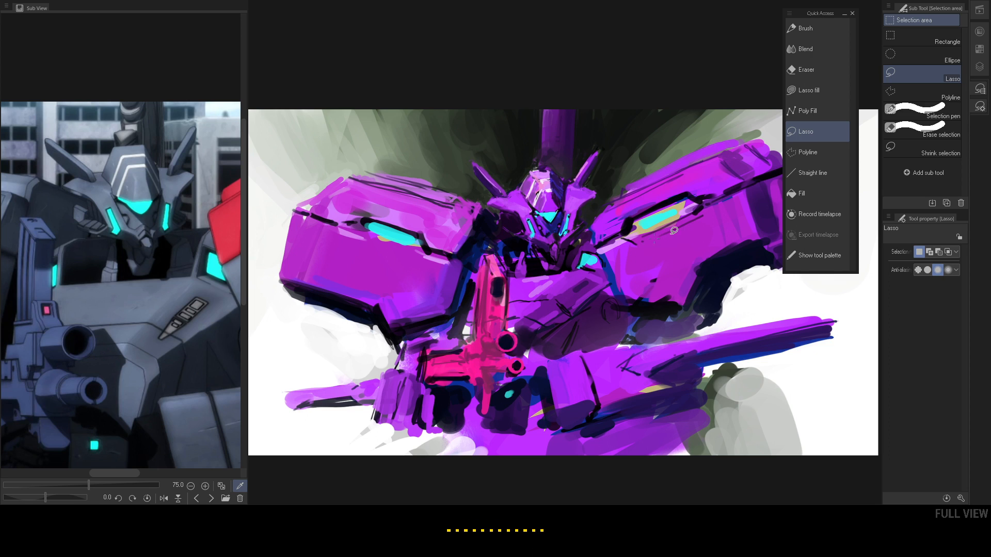
key("ctrl+z")
Examine the whole painting and the head close up in mirrored and normal view to judge the proportions and depth.
key("alt+space")
mouse_move(672, 335)
left_mouse_down()
mouse_move(631, 342)
mouse_move(672, 335)
mouse_move(655, 357)
mouse_move(650, 335)
left_mouse_up()
key("space")
key("alt+space")
key("h")
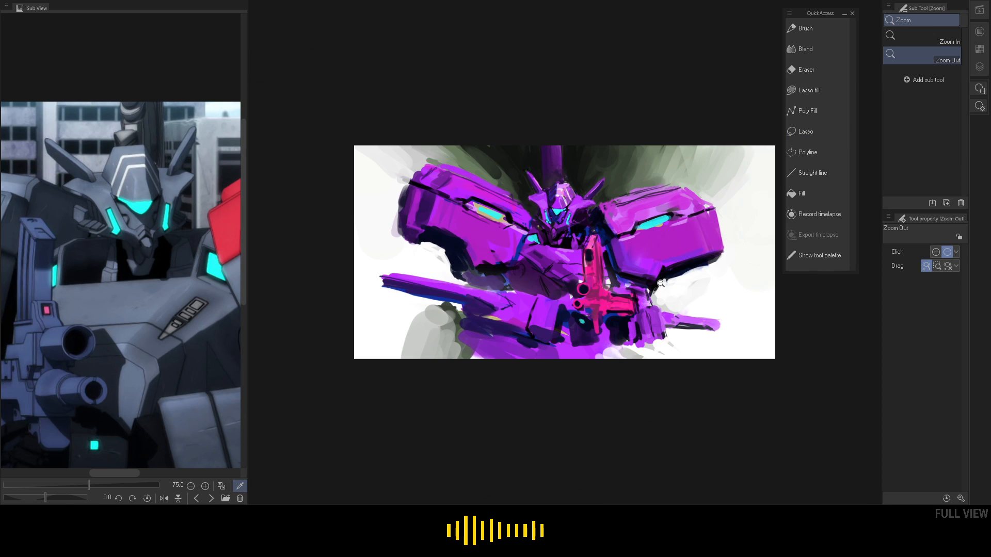
left_click_drag(655, 293, 699, 219)
mouse_move(613, 217)
left_mouse_down()
mouse_move(624, 210)
mouse_move(624, 164)
left_mouse_up()
key("space")
mouse_move(448, 80)
left_mouse_down()
mouse_move(515, 172)
mouse_move(474, 160)
left_mouse_up()
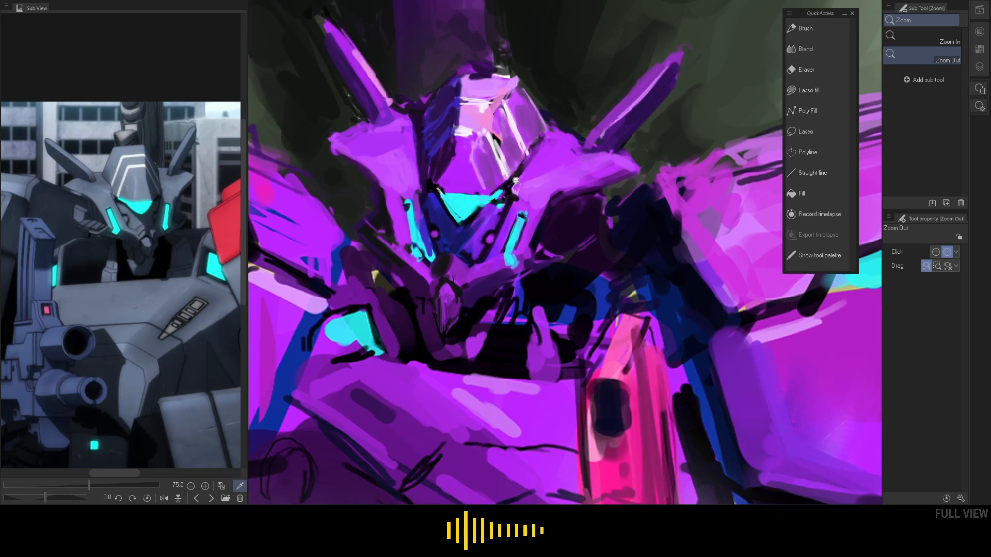
key("ctrl+0")
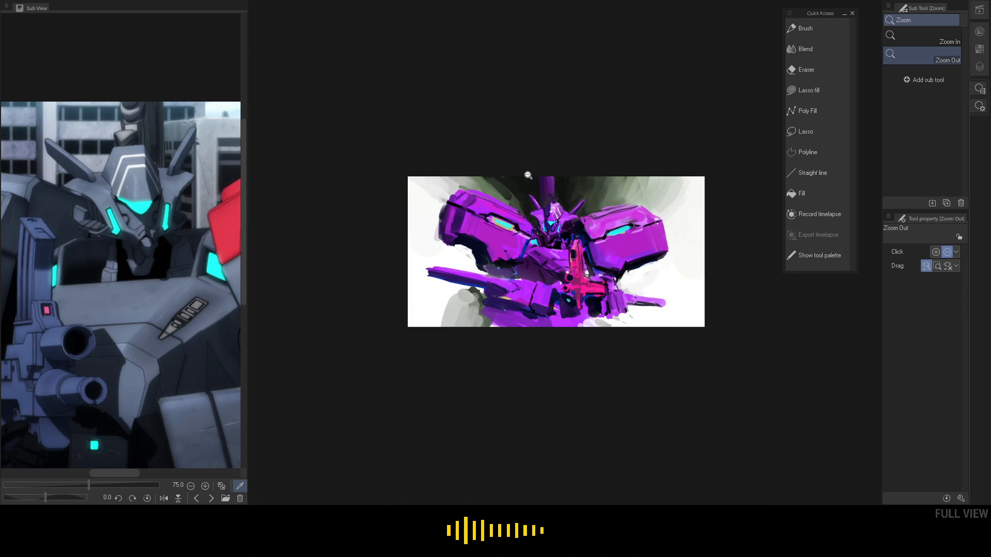
mouse_move(614, 228)
left_mouse_down()
mouse_move(636, 210)
mouse_move(604, 279)
left_mouse_up()
key("h")
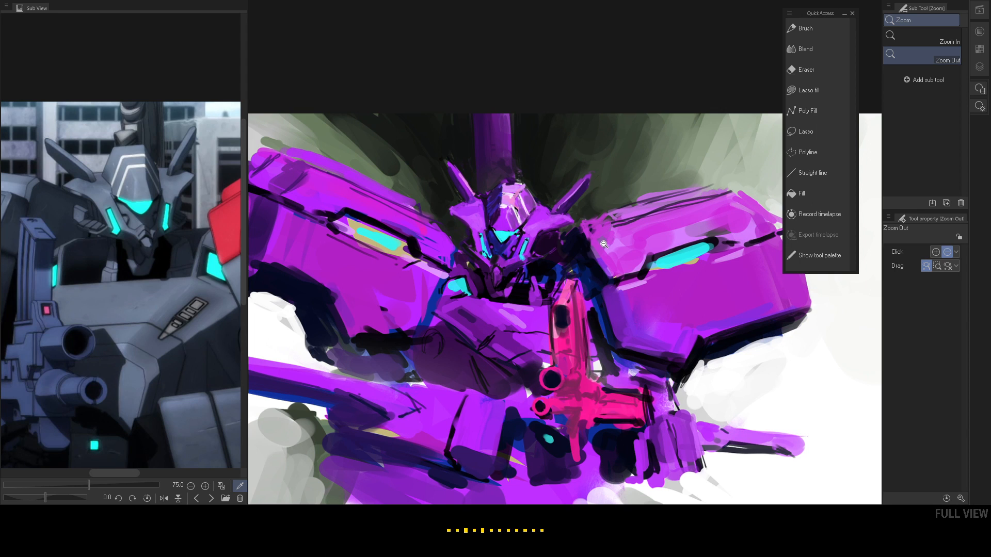
key("h")
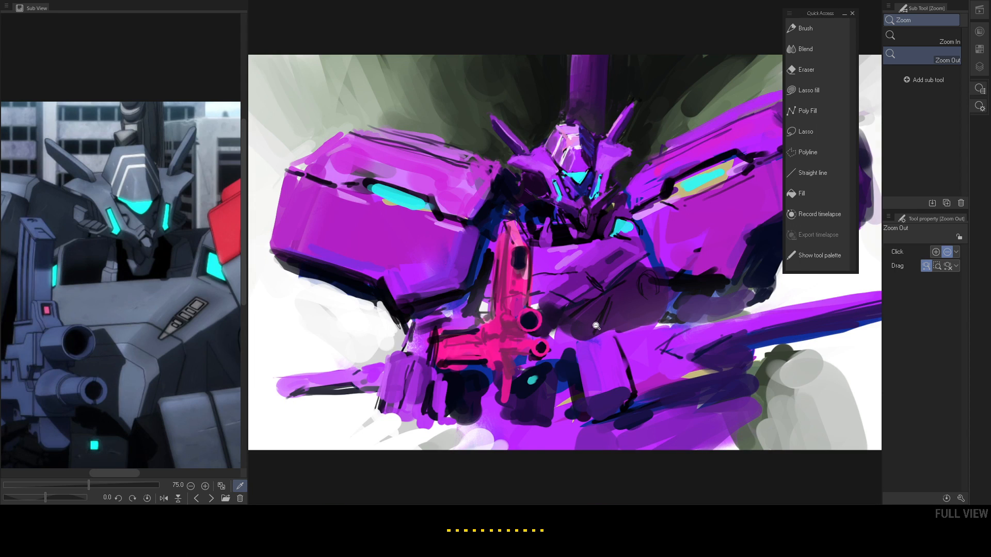
Select the Airbrush at size 120 and try a soft dab over the cyan light beside the mech's neck.
key("j")
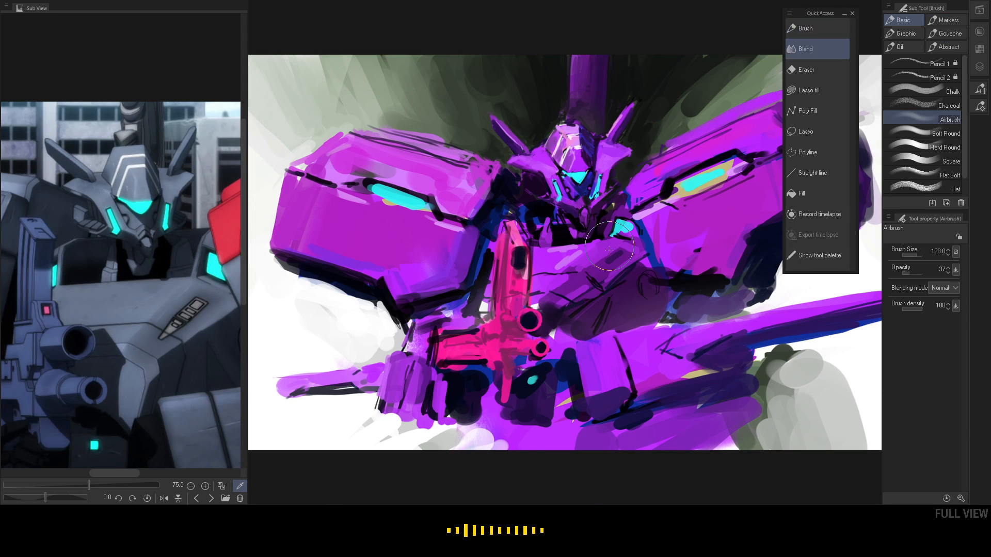
left_click(818, 27)
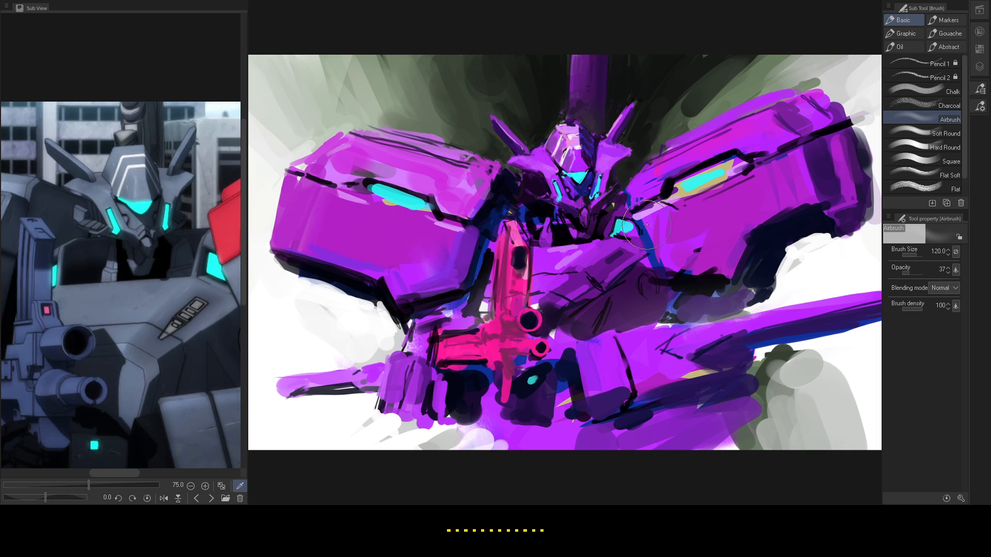
left_click_drag(634, 246, 617, 257)
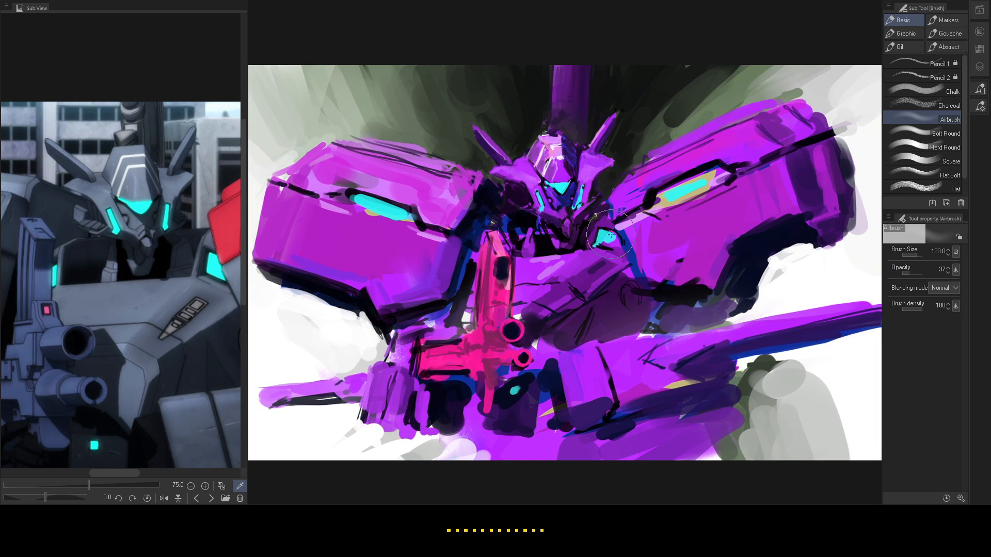
left_click(610, 239)
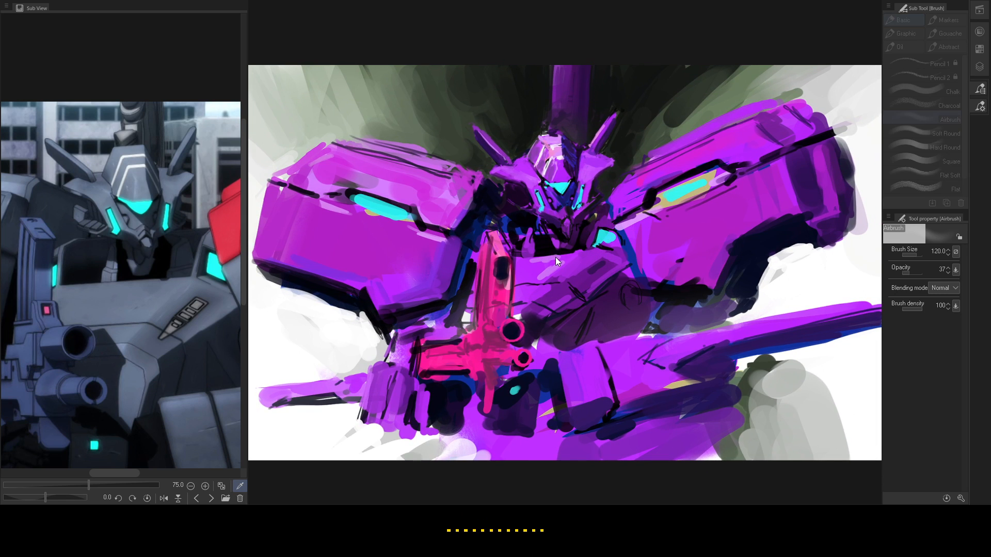
Switch to the Hard Round brush at size 6 and sample purples around the cheek and jaw to touch up the face.
key("b")
key("[")
key("[")
key("[")
key("[")
key("[")
key("[")
key("[")
key("[")
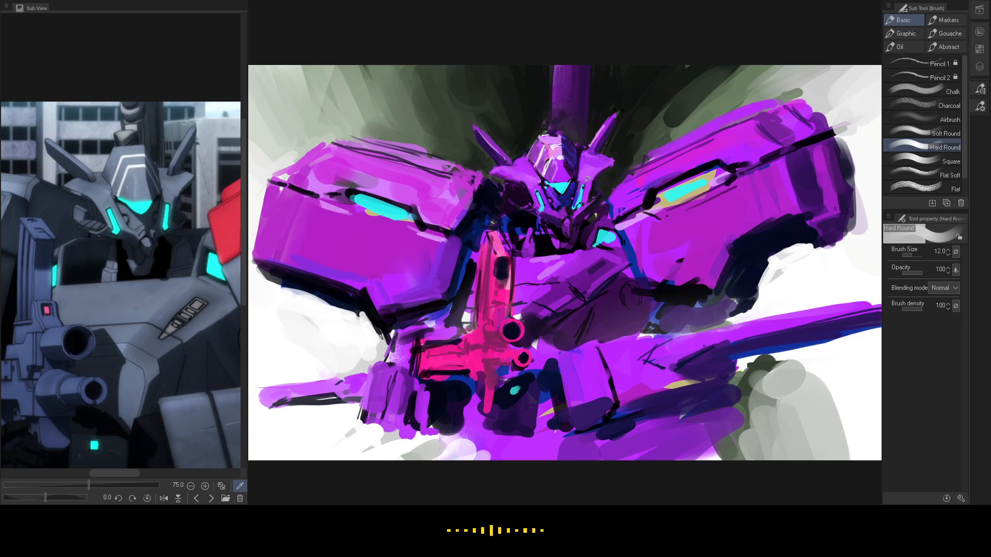
left_click(582, 195, "alt")
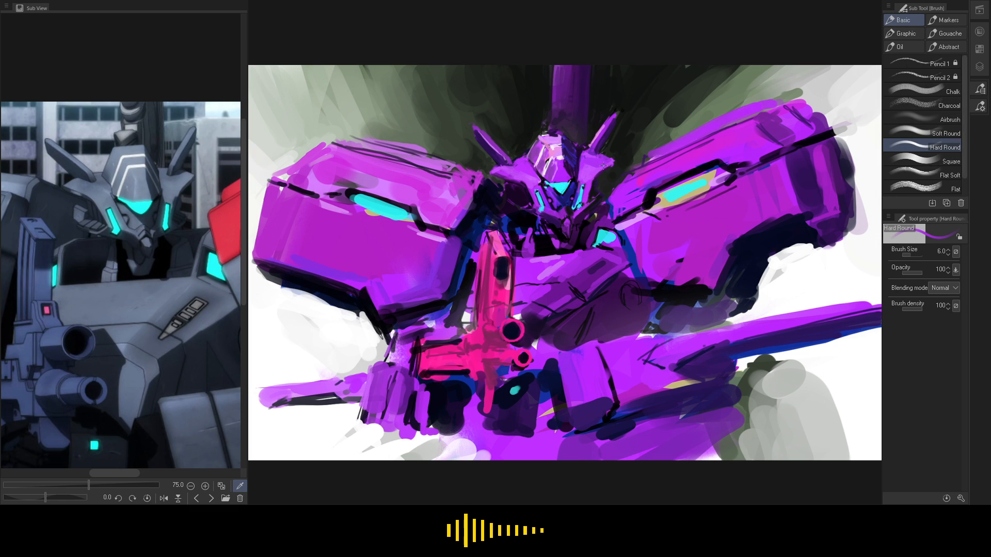
left_click(584, 200, "alt")
left_click(579, 192, "alt")
left_click(579, 217, "alt")
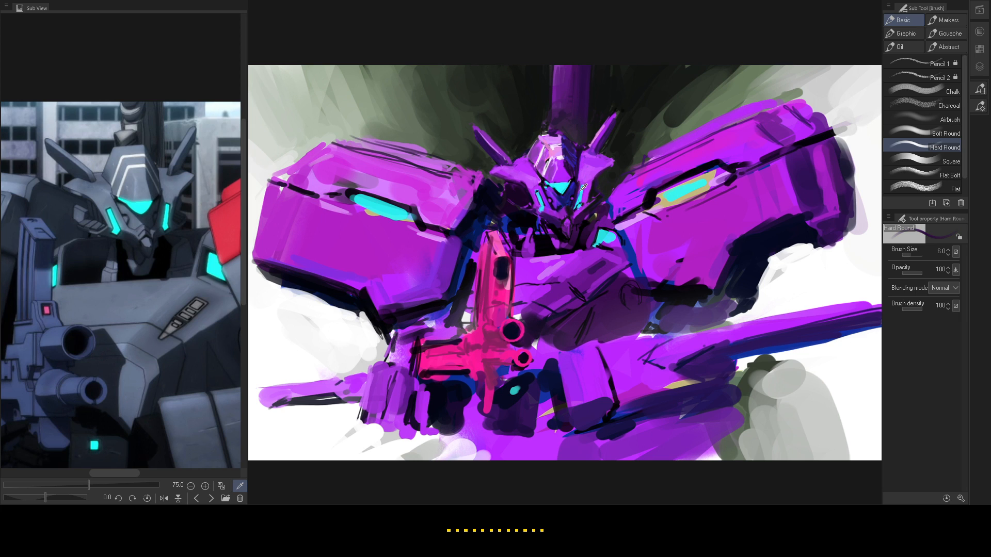
left_click(578, 217, "alt")
Sample the deep blue beside the visor and enlarge the Hard Round brush to 20 for the cheek.
key("]")
left_click(577, 186, "alt")
key("bracketleft")
key("bracketright")
key("bracketright")
key("bracketright")
key("bracketright")
key("bracketright")
key("bracketright")
key("bracketright")
key("bracketright")
key("bracketright")
key("bracketright")
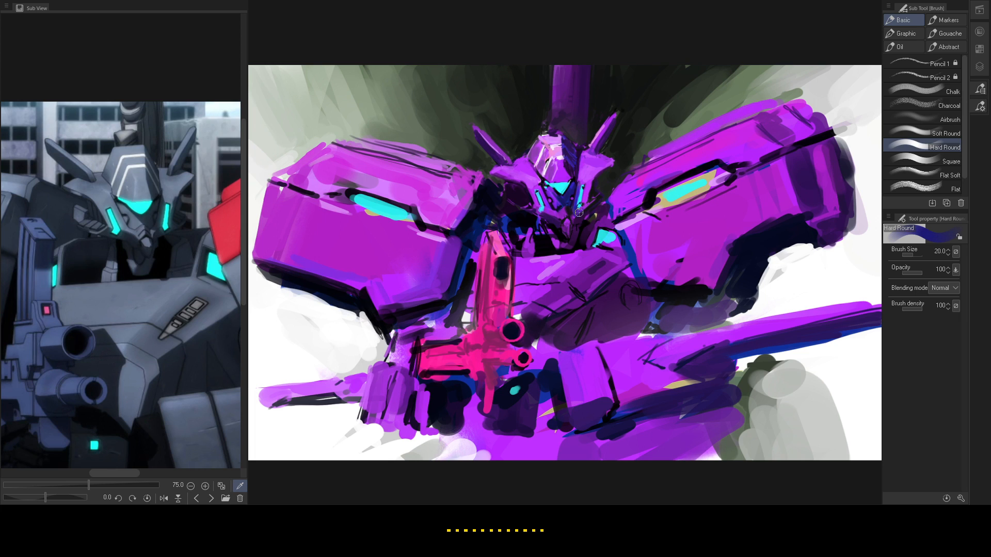
Reduce the Hard Round brush to size 2.5 for fine details along the side of the head.
key("bracketleft")
key("bracketleft")
key("bracketleft")
key("bracketleft")
key("bracketleft")
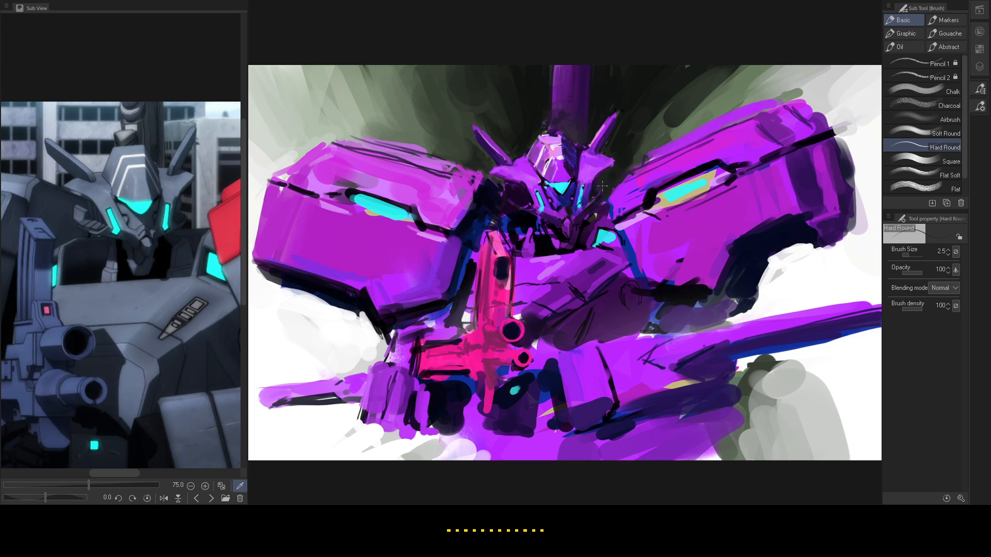
Enlarge the Hard Round brush to 6 and on to 10 to work the dark shapes around the head.
key("bracketright")
key("bracketright")
key("bracketright")
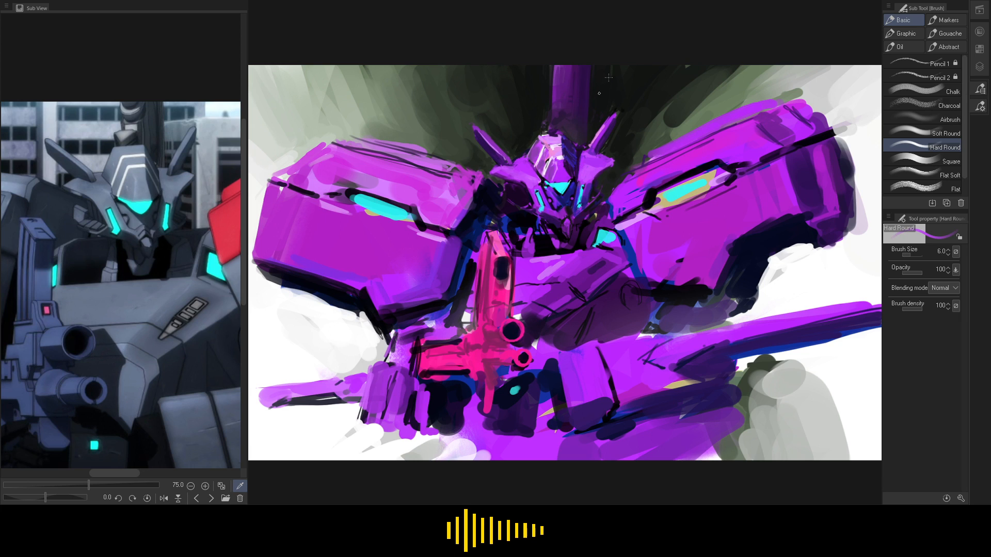
key("bracketright")
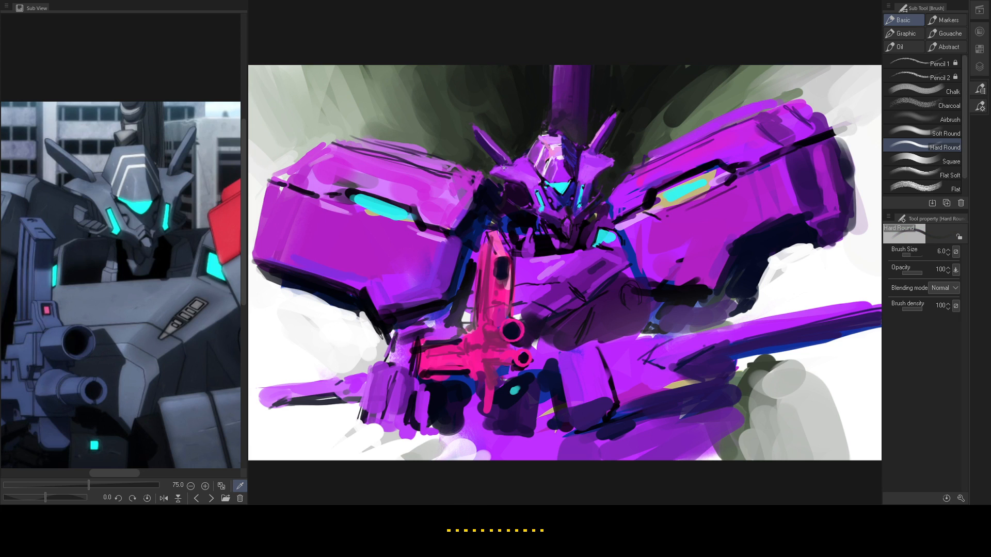
key("bracketright")
key("bracketright")
key("bracketright")
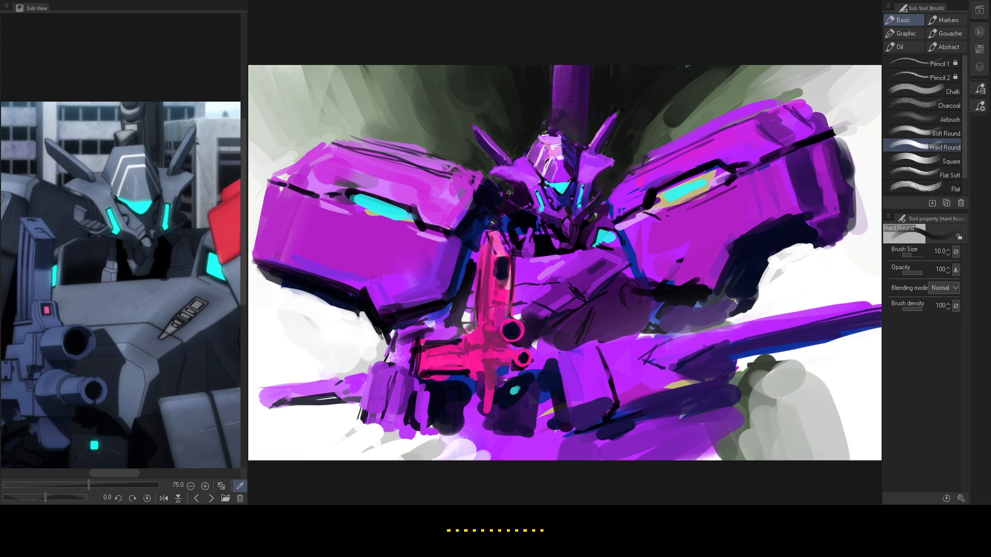
Reduce the Hard Round brush to size 3 and sample a blue from the side of the head for thin accents.
key("bracketleft")
key("bracketleft")
key("bracketleft")
key("bracketleft")
key("bracketleft")
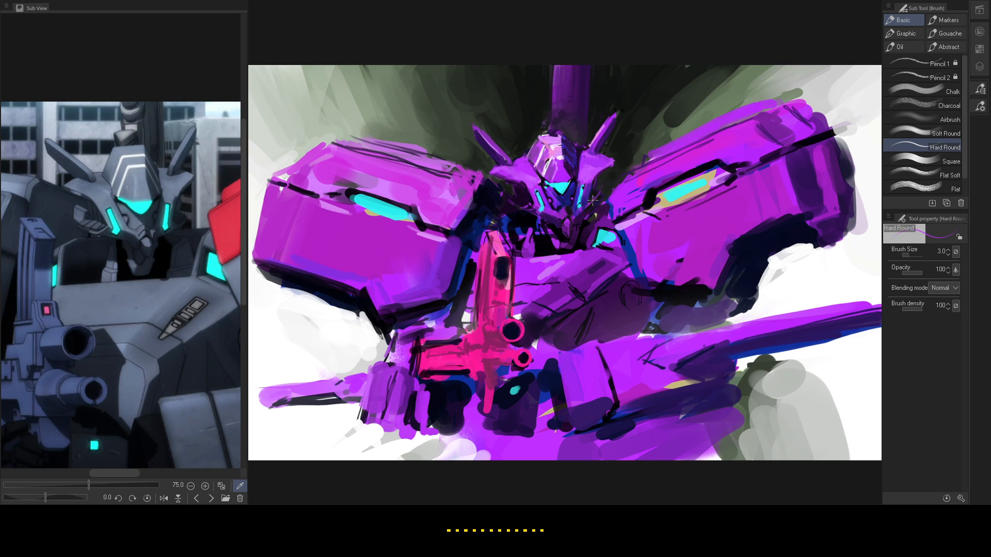
left_click(594, 183, "alt")
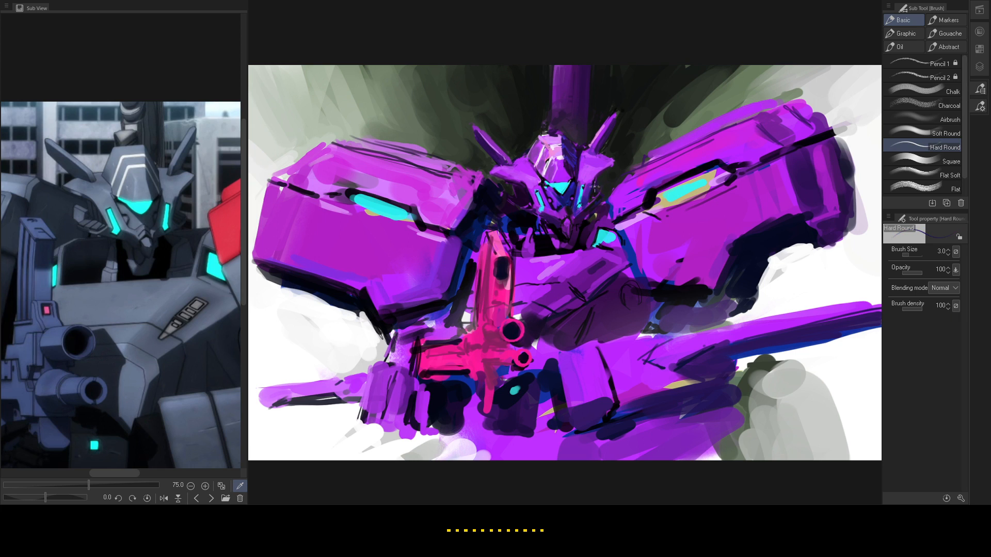
Sample purples beside and inside the face and enlarge the Hard Round brush to 12 to refine the helmet's shaded side.
left_click(526, 181, "alt")
key("bracketright")
key("bracketright")
key("bracketright")
left_click(561, 198, "alt")
key("bracketright")
key("bracketright")
key("bracketright")
key("bracketright")
left_click(519, 201, "alt")
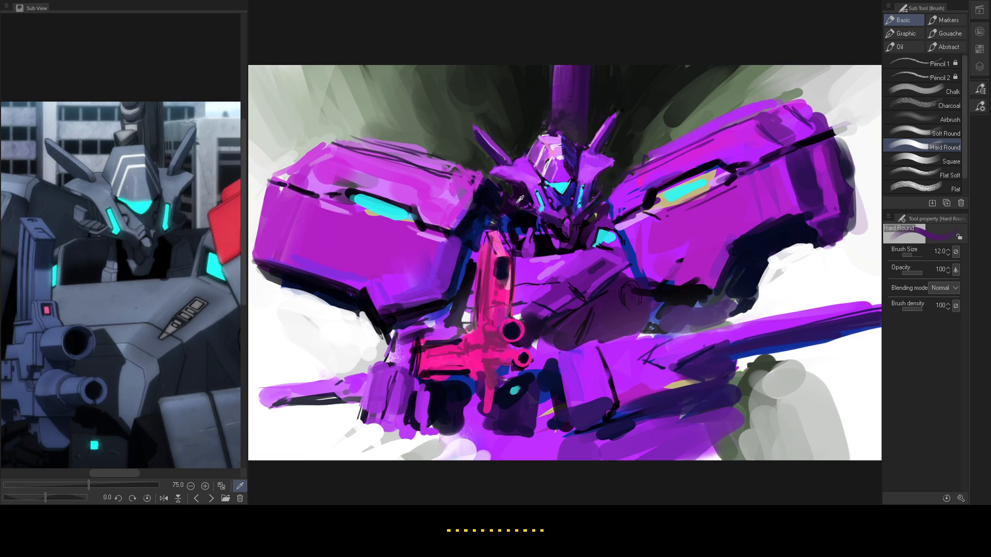
Sample the helmet purple and the blue beside the visor, trying the Hard Round brush at 30 before settling on size 20.
left_click(572, 158, "alt")
left_click(575, 188, "alt")
key("]")
key("]")
key("bracketright")
key("bracketright")
key("bracketright")
key("bracketright")
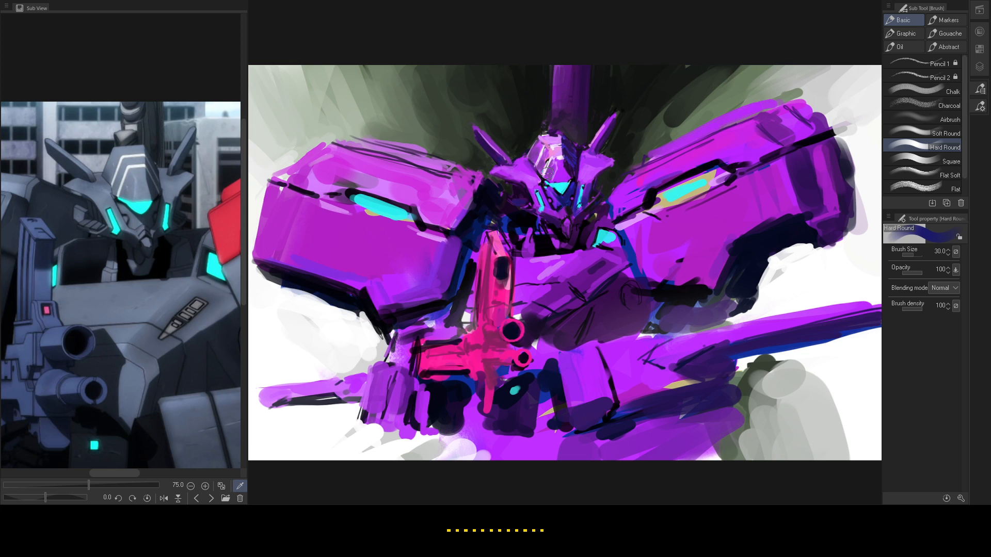
key("bracketleft")
Enlarge the painting and hide the reference image to examine the full composition.
key("alt+space")
left_click_drag(608, 241, 610, 230)
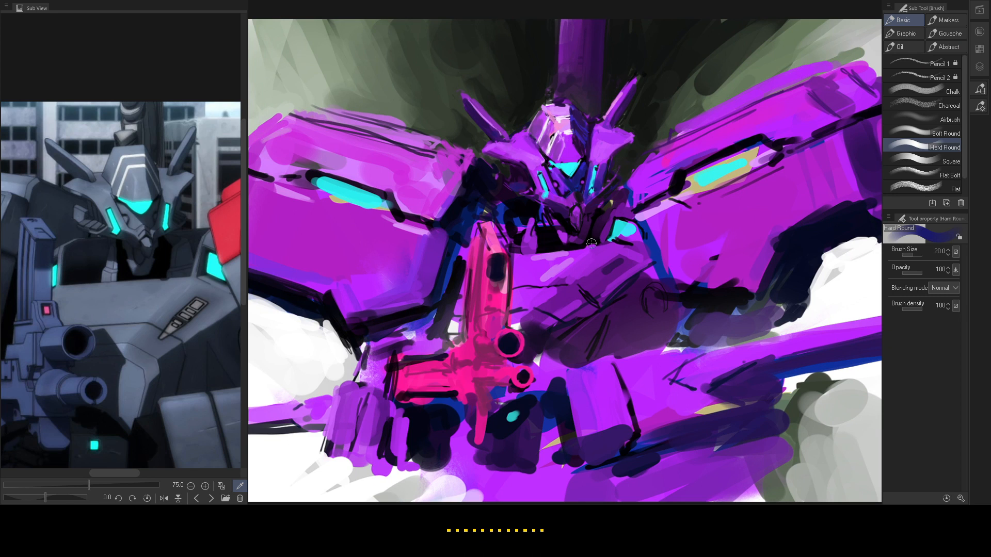
key("Tab")
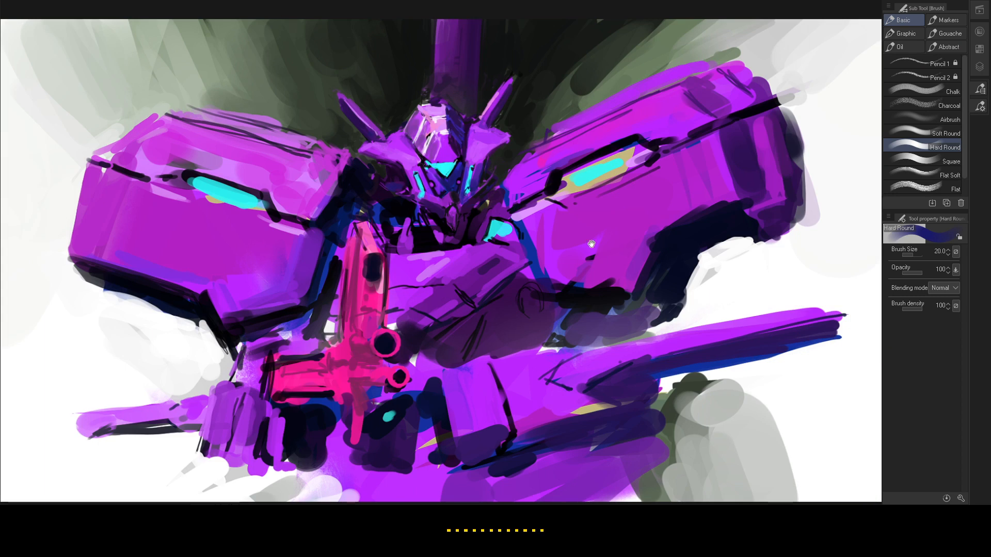
left_click_drag(591, 243, 581, 245)
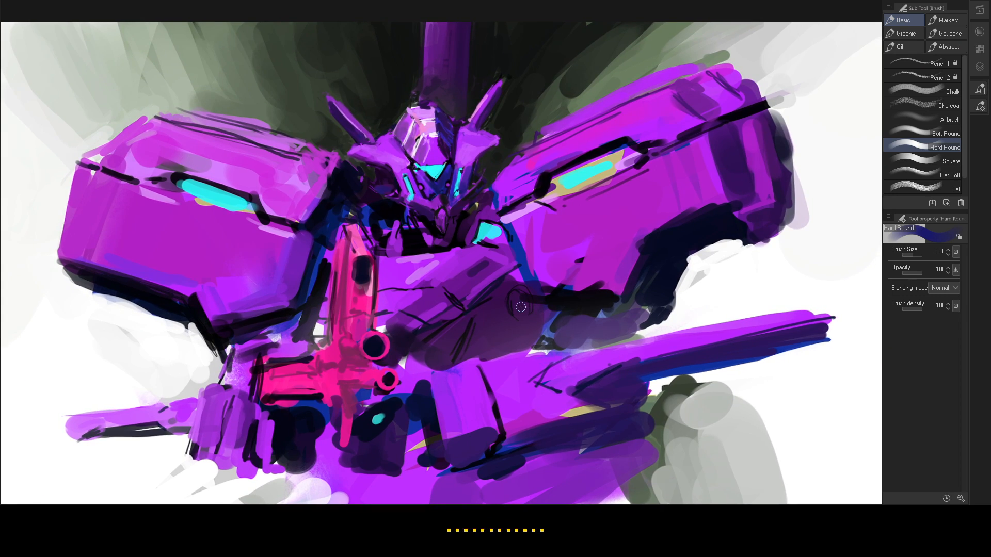
key("Tab")
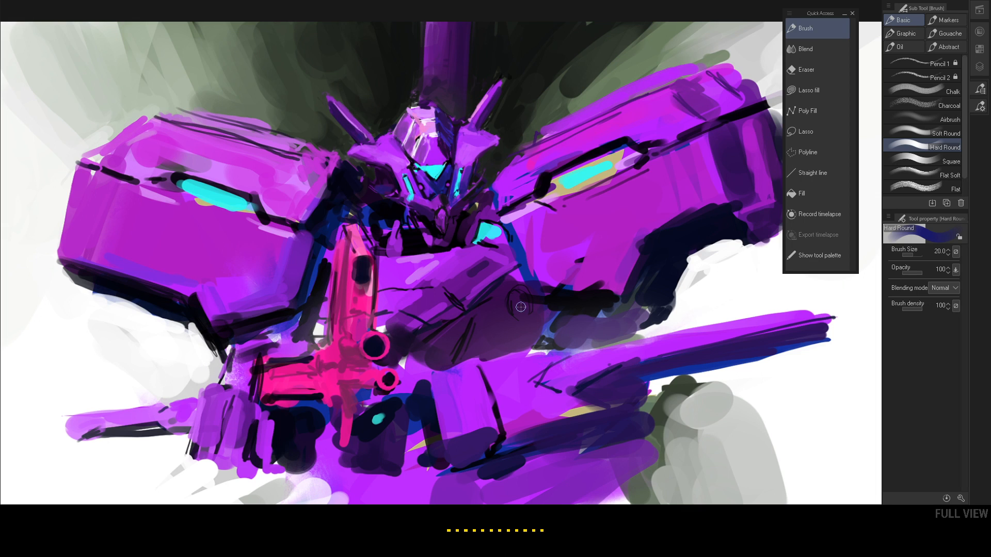